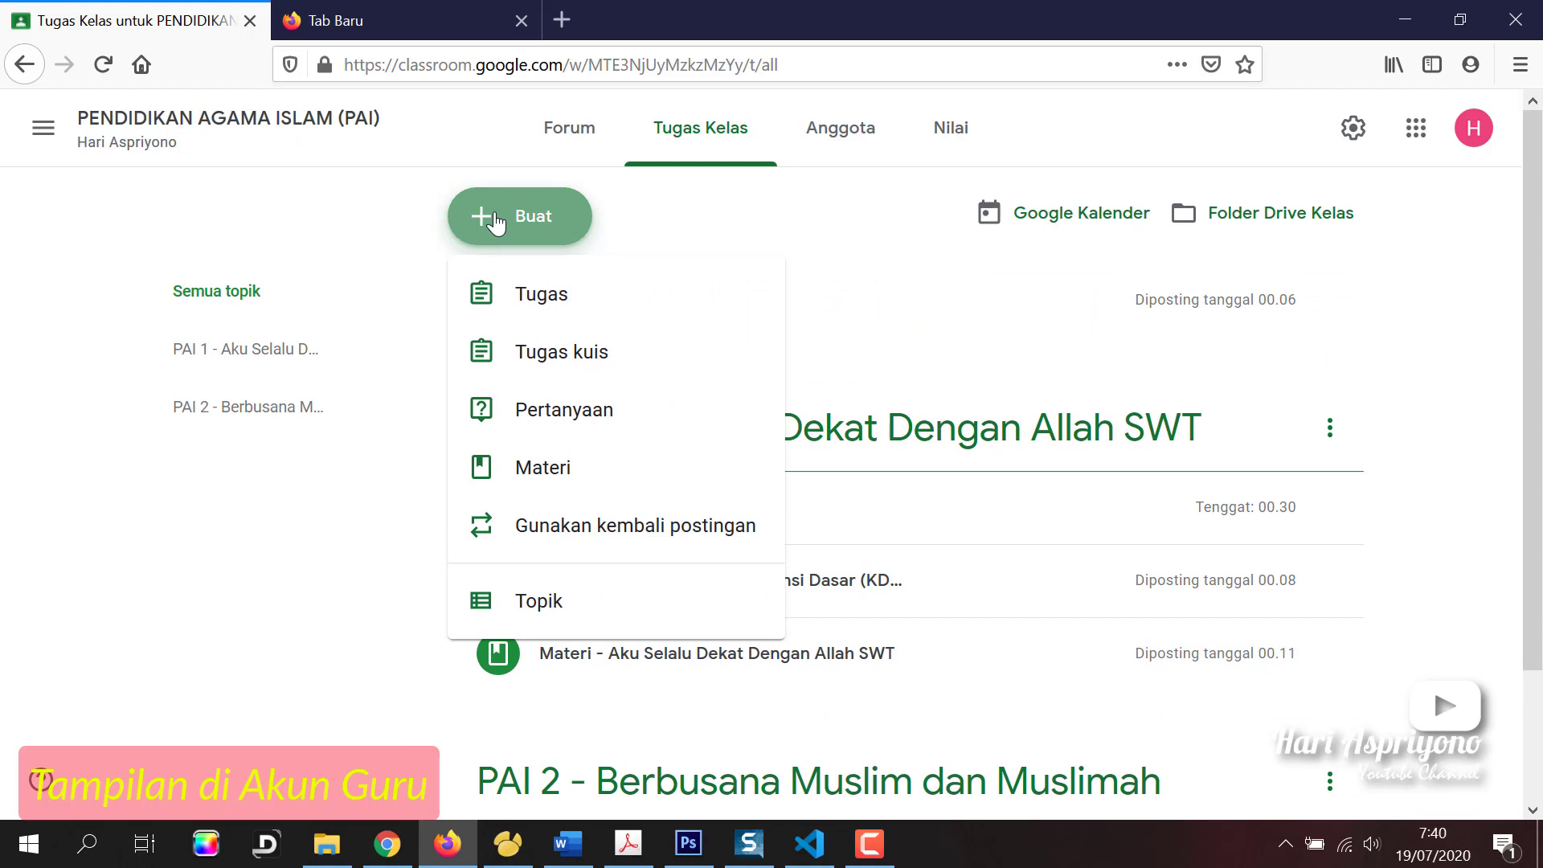
# - Create a new class assignment (Tugas) titled "Tugas 1 PAI"
pyautogui.click(526, 296)
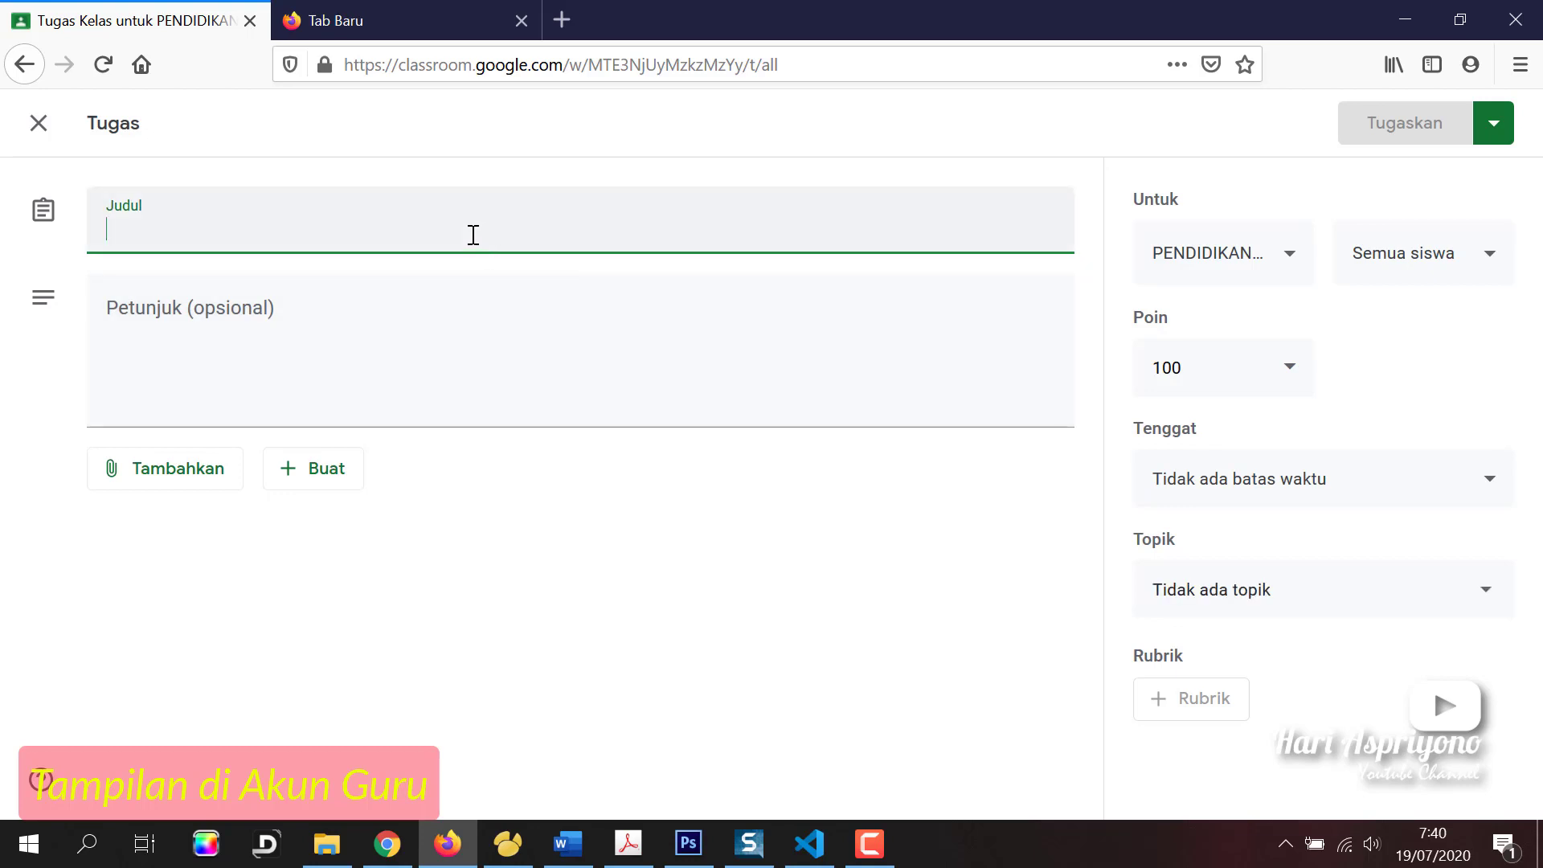
pyautogui.write('Tuga')
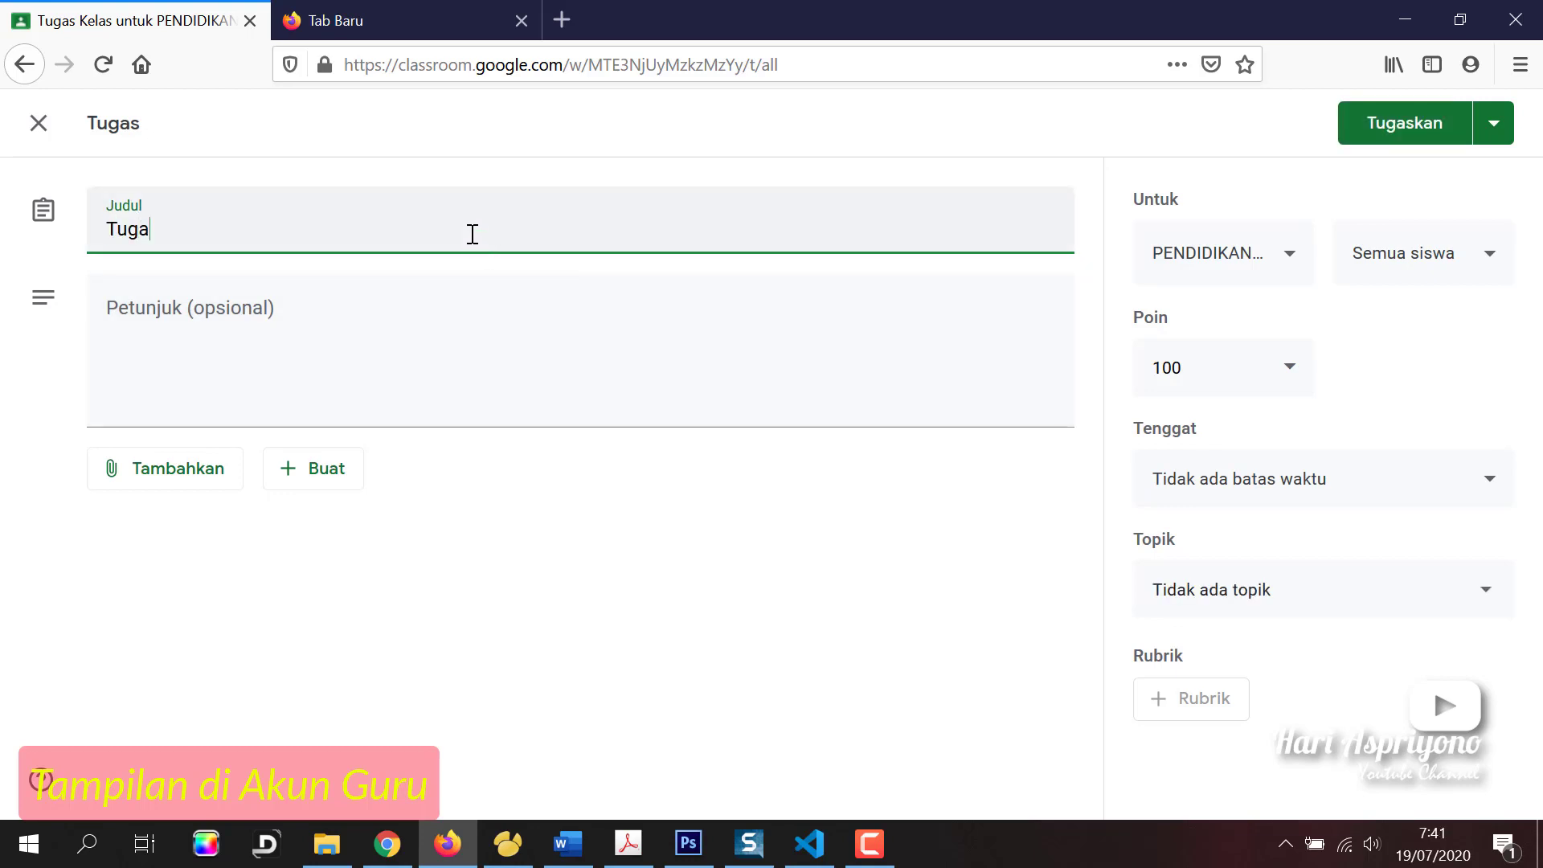
pyautogui.write('s 1 PAI')
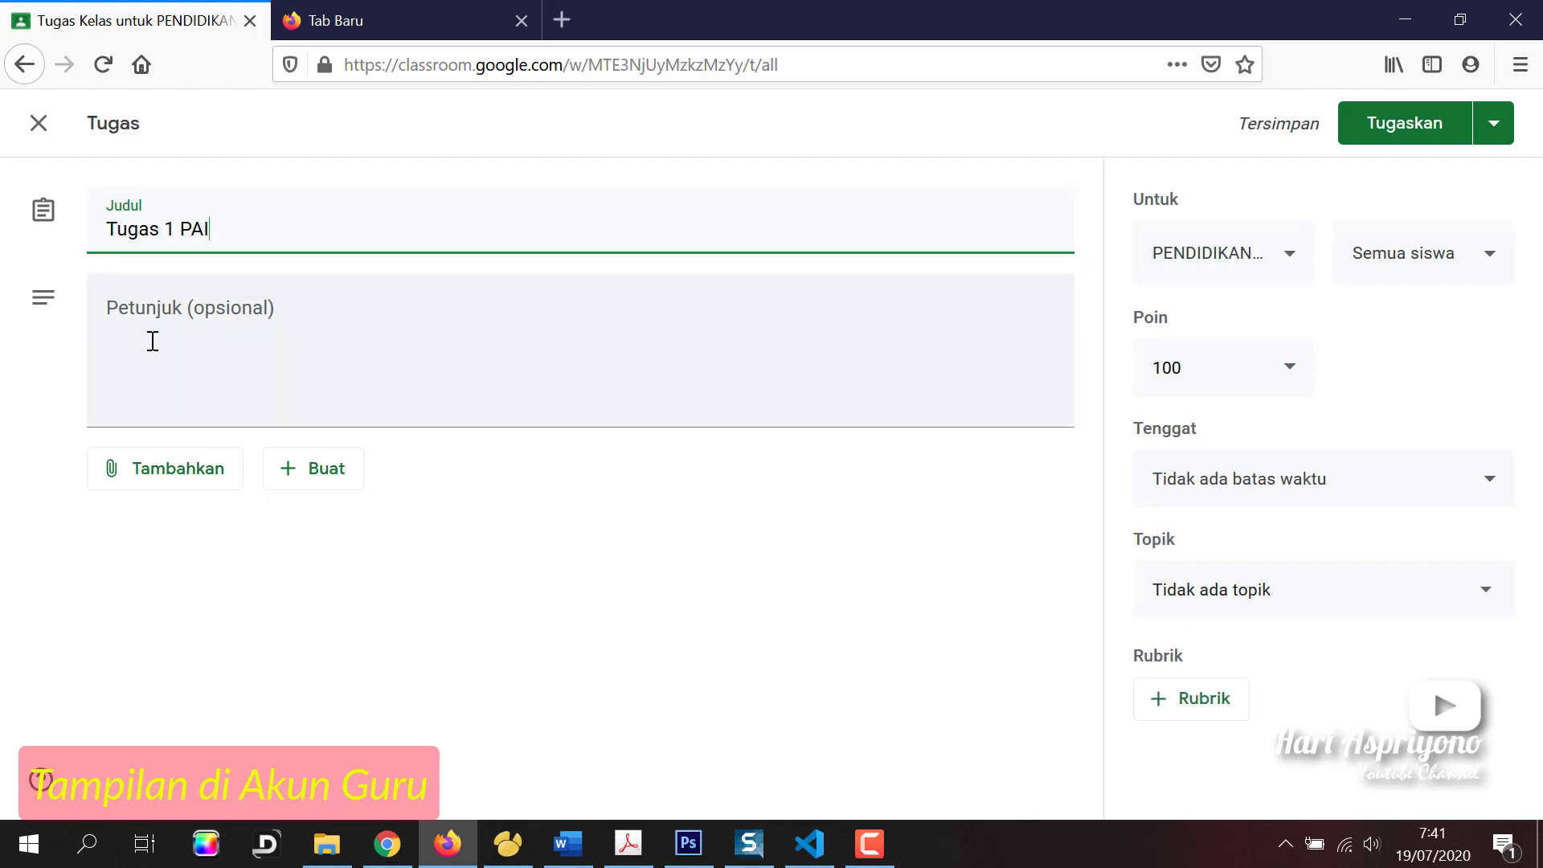
# - Fill in the assignment instructions with the answering directions and five al-Asma'u al-Husna questions copied from the Word document
pyautogui.click(137, 316)
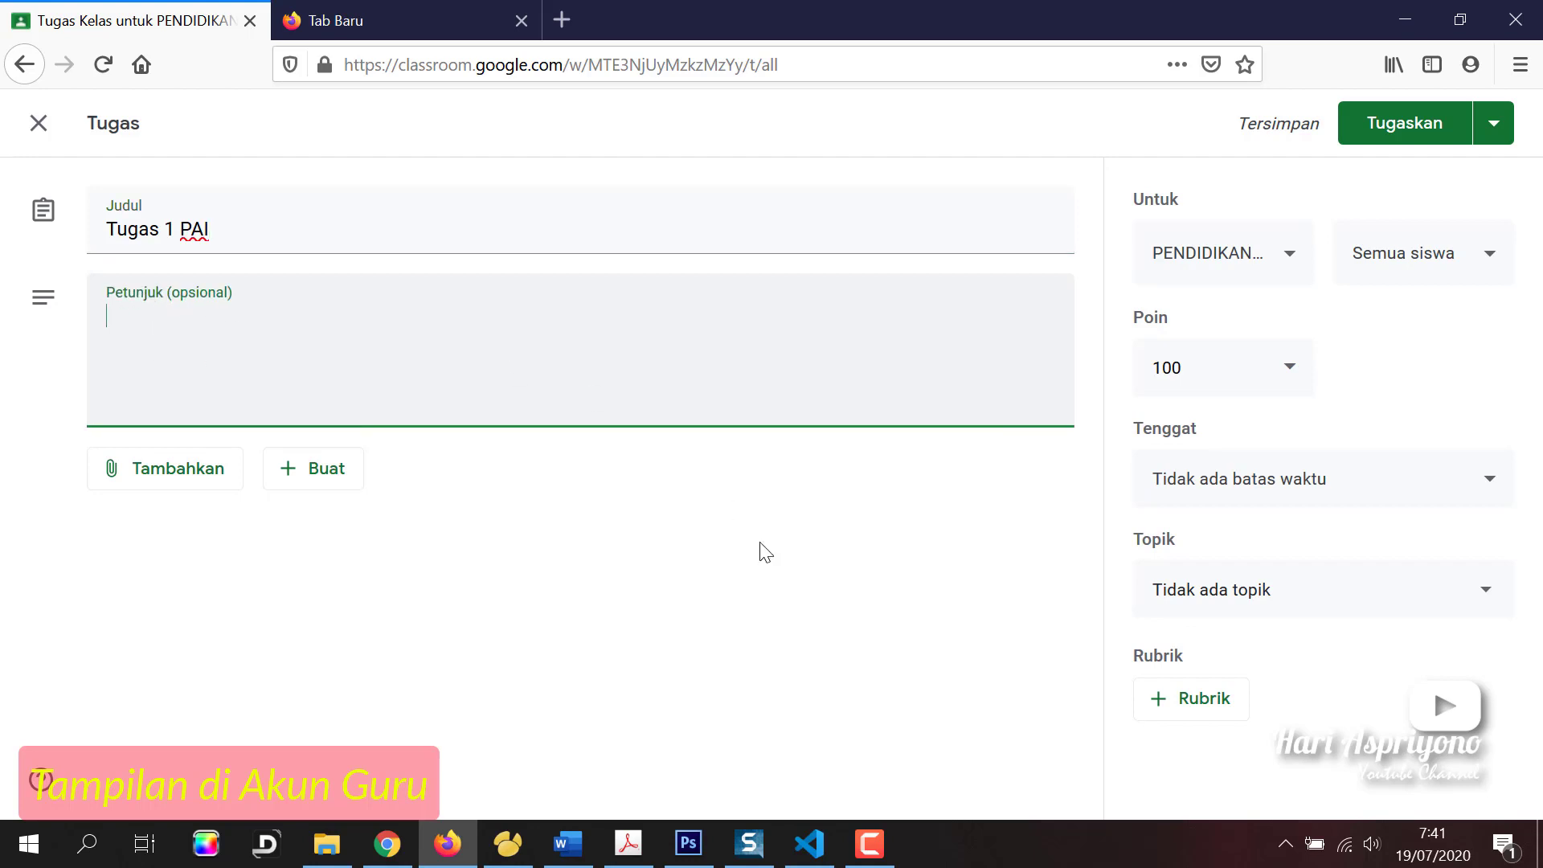
pyautogui.click(569, 844)
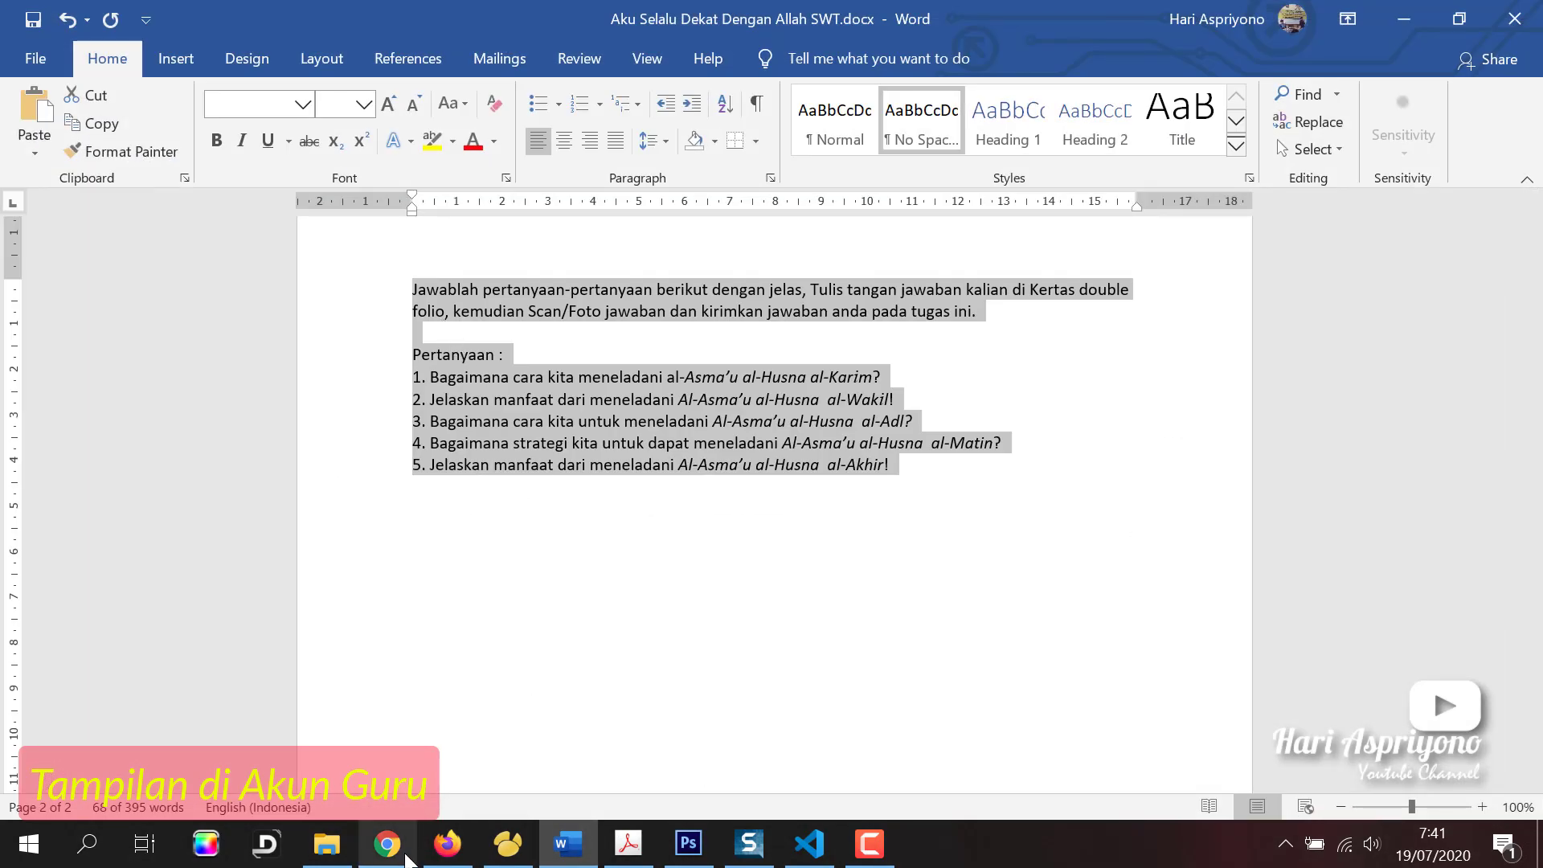
pyautogui.click(448, 843)
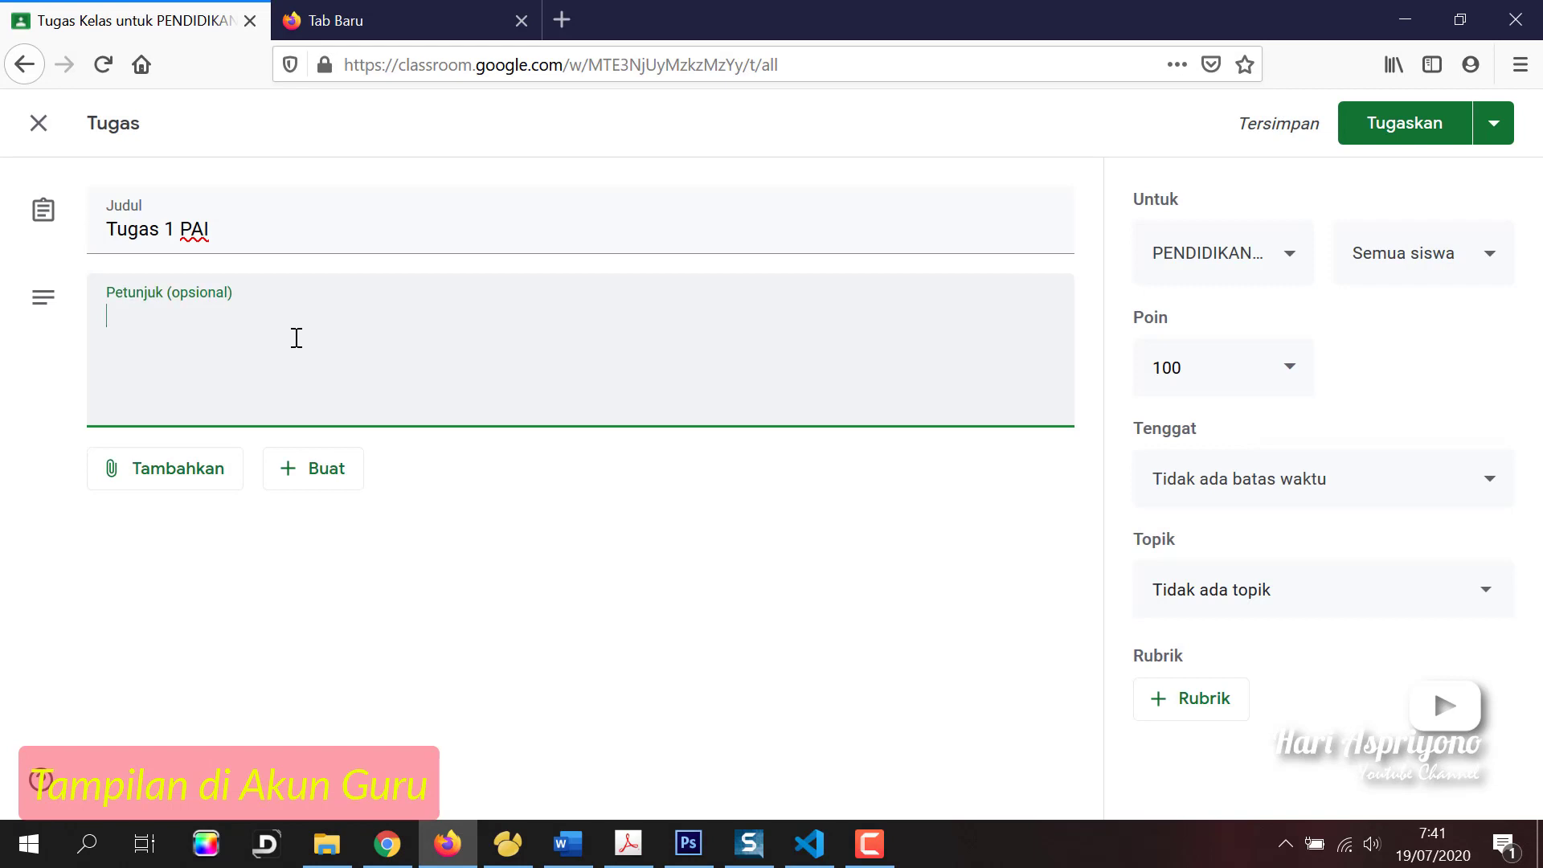
pyautogui.write('Jawablah pertanyaan-pertanyaan berikut dengan jelas, Tulis tangan jawaban kalian di Kertas double folio, kemudian Scan/Foto jawaban dan kirimkan jawaban anda pada tugas ini.  Pertanyaan : 1. Bagaimana cara kita meneladani al-Asma’u al-Husna al-Karim? 2. Jelaskan manfaat dari meneladani Al-Asma’u al-Husna  al-Wakil! 3. Bagaimana cara kita untuk meneladani Al-Asma’u al-Husna  al-Adl? 4. Bagaimana strategi kita untuk dapat meneladani Al-Asma’u al-Husna  al-Matin? 5. Jelaskan manfaat dari meneladani Al-Asma’u al-Husna  al-Akhir!')
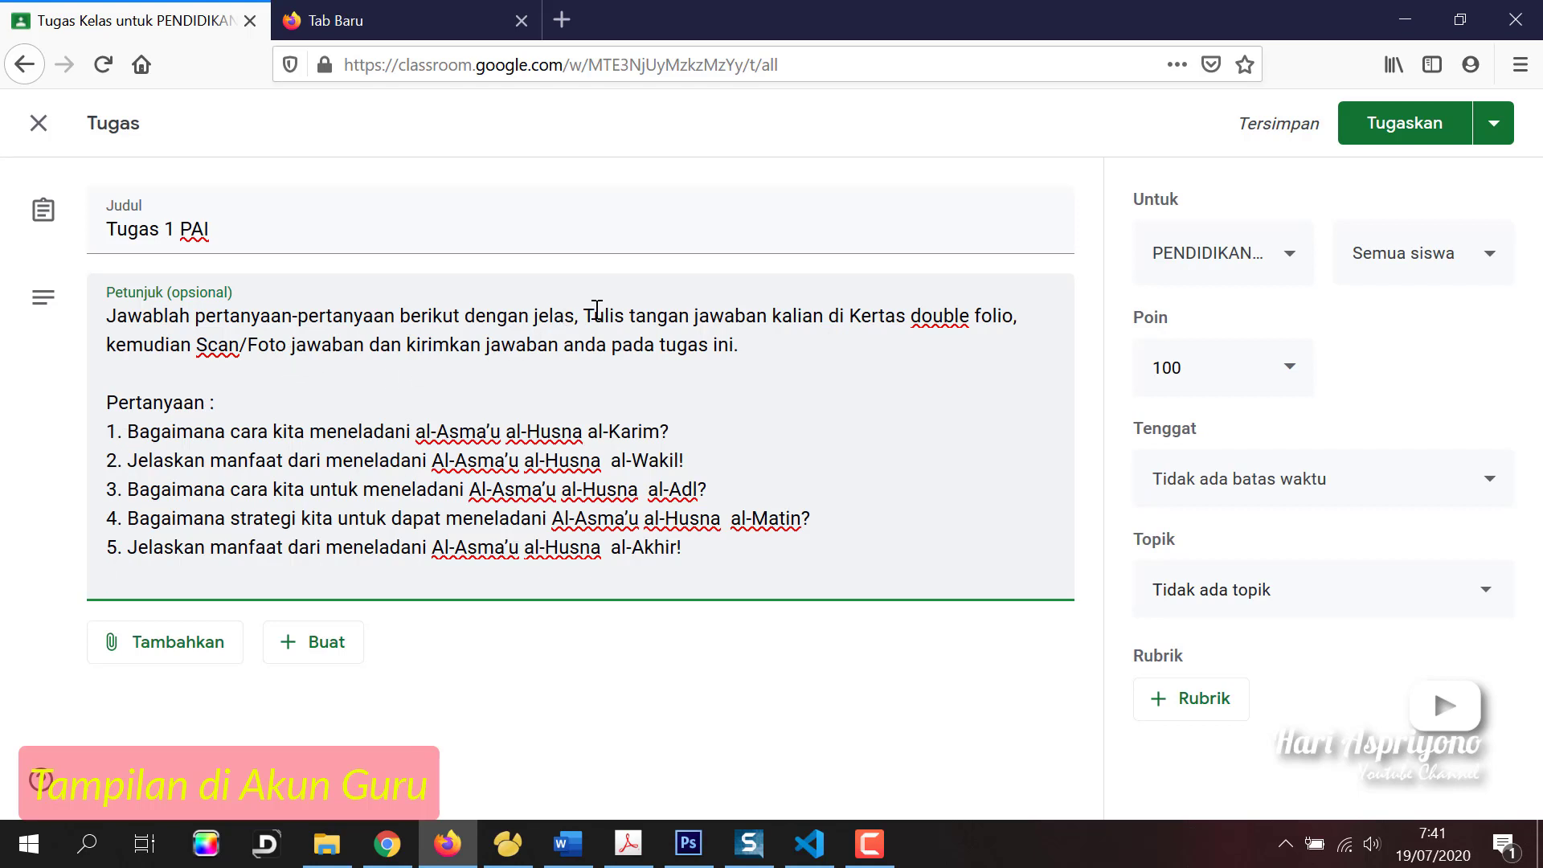
pyautogui.moveTo(584, 315); pyautogui.dragTo(757, 314)
pyautogui.click(837, 310)
# - Examine the assignment's options for attachments, new files, target class, students and points without changing them
pyautogui.click(148, 647)
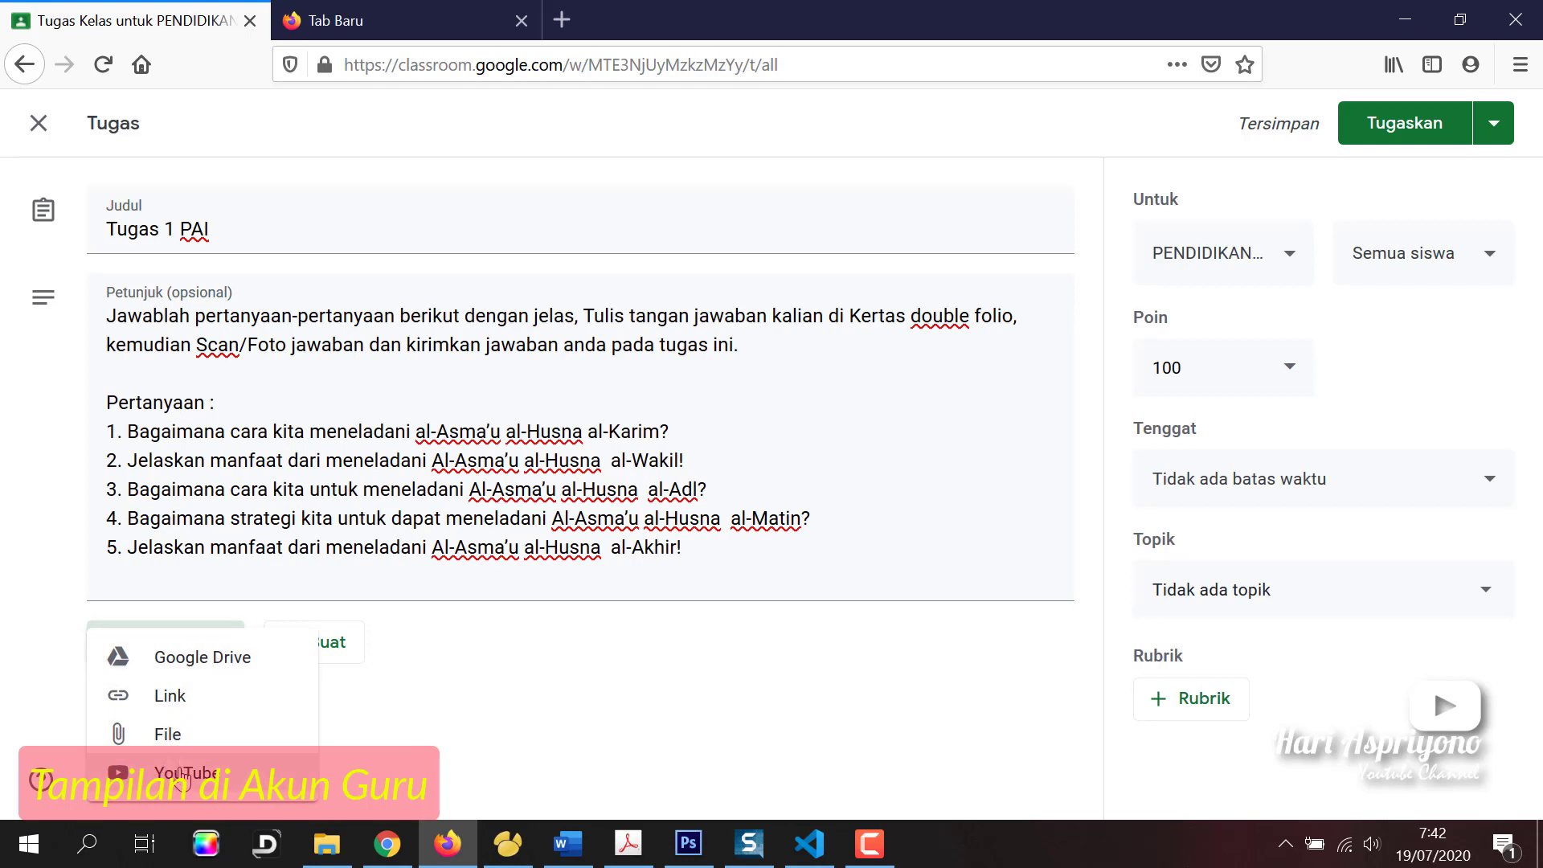
pyautogui.click(474, 706)
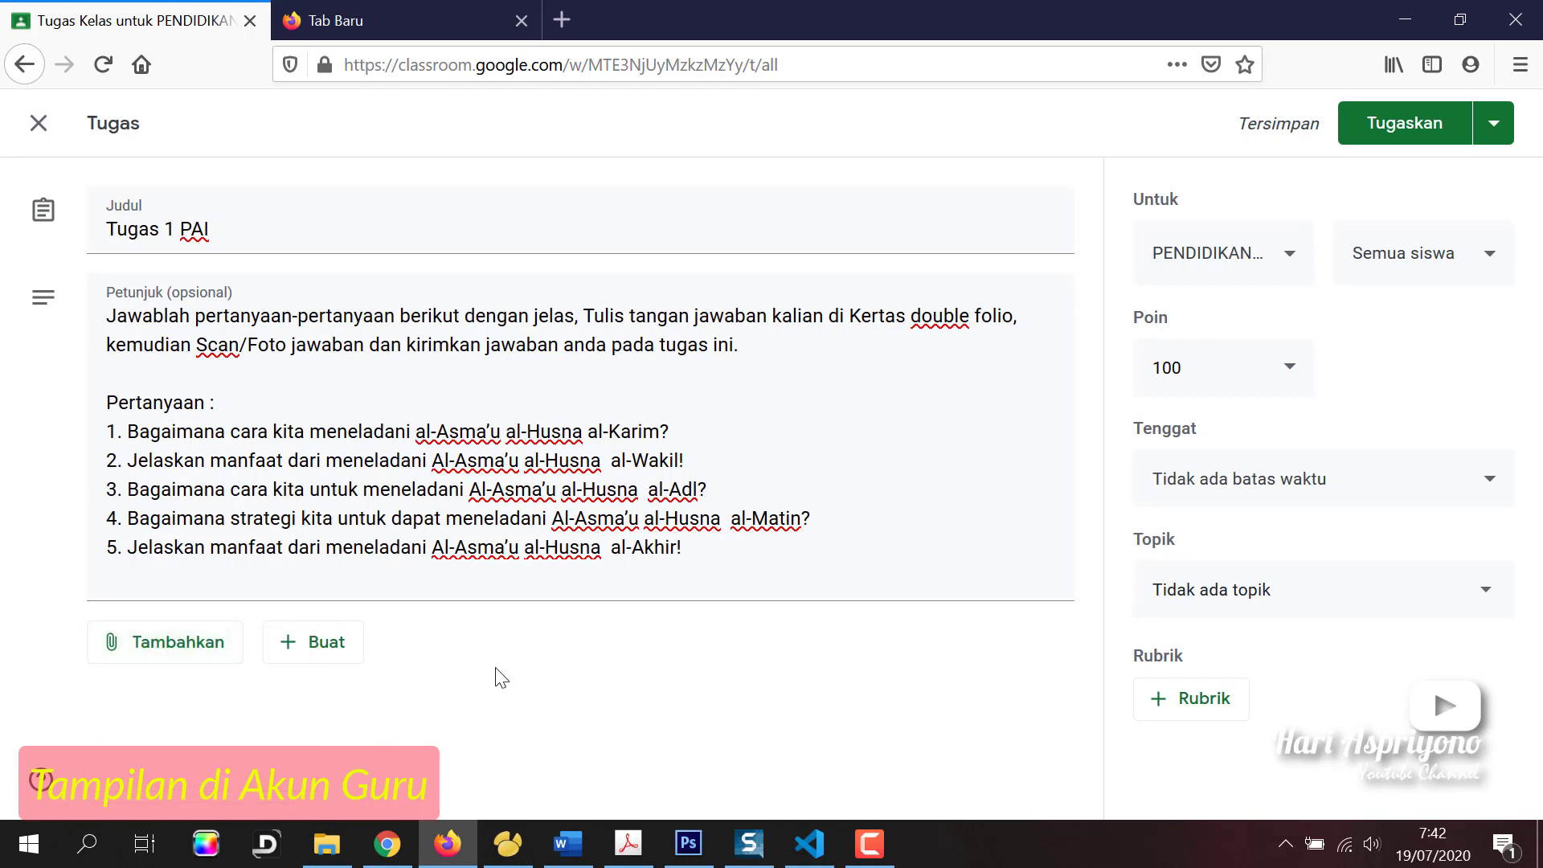
pyautogui.click(281, 641)
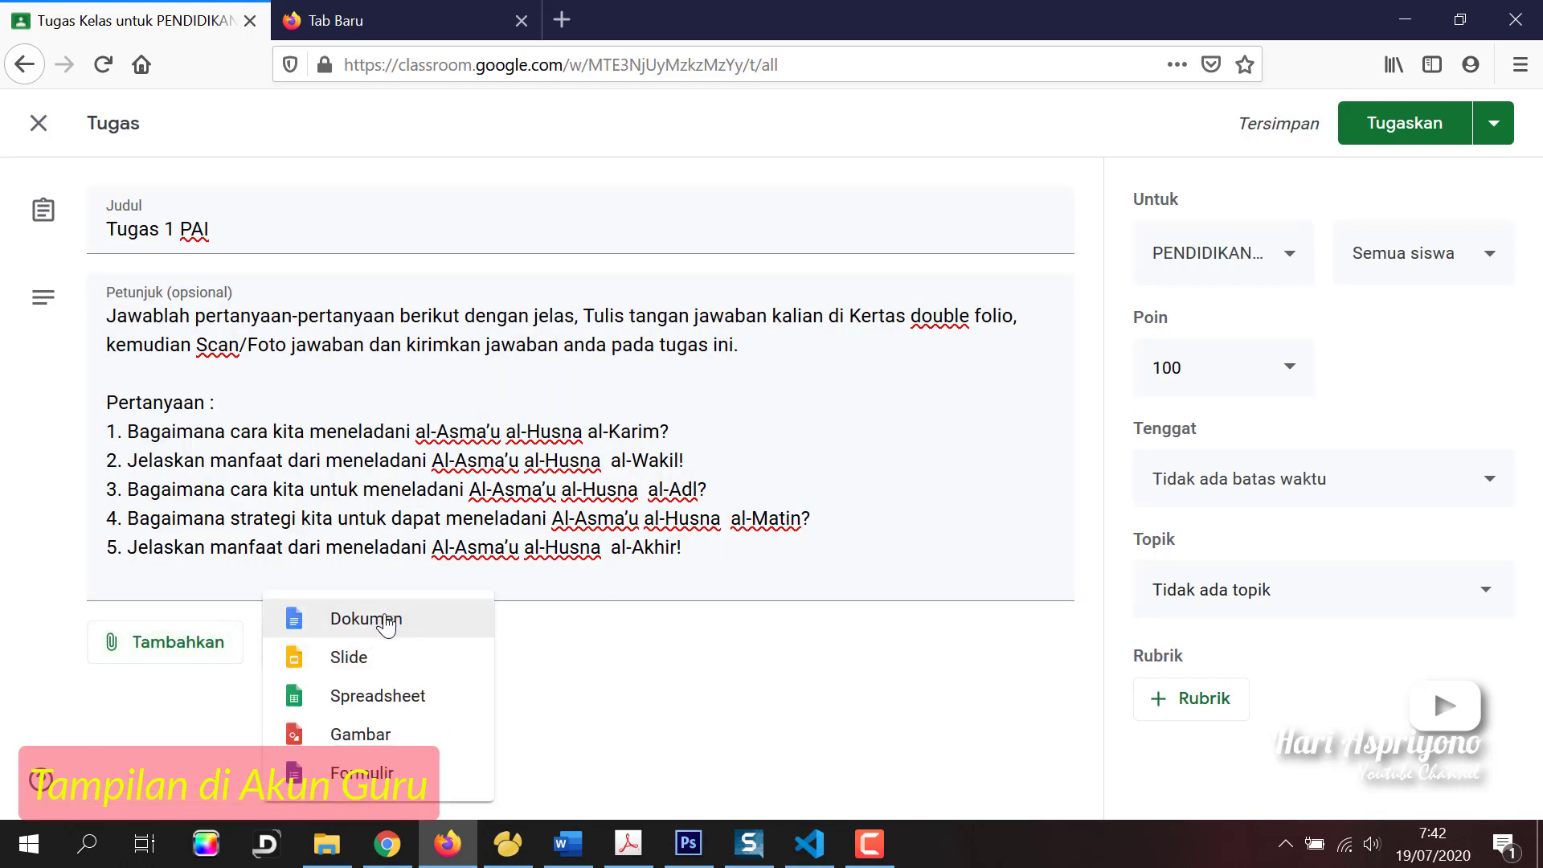
pyautogui.click(643, 739)
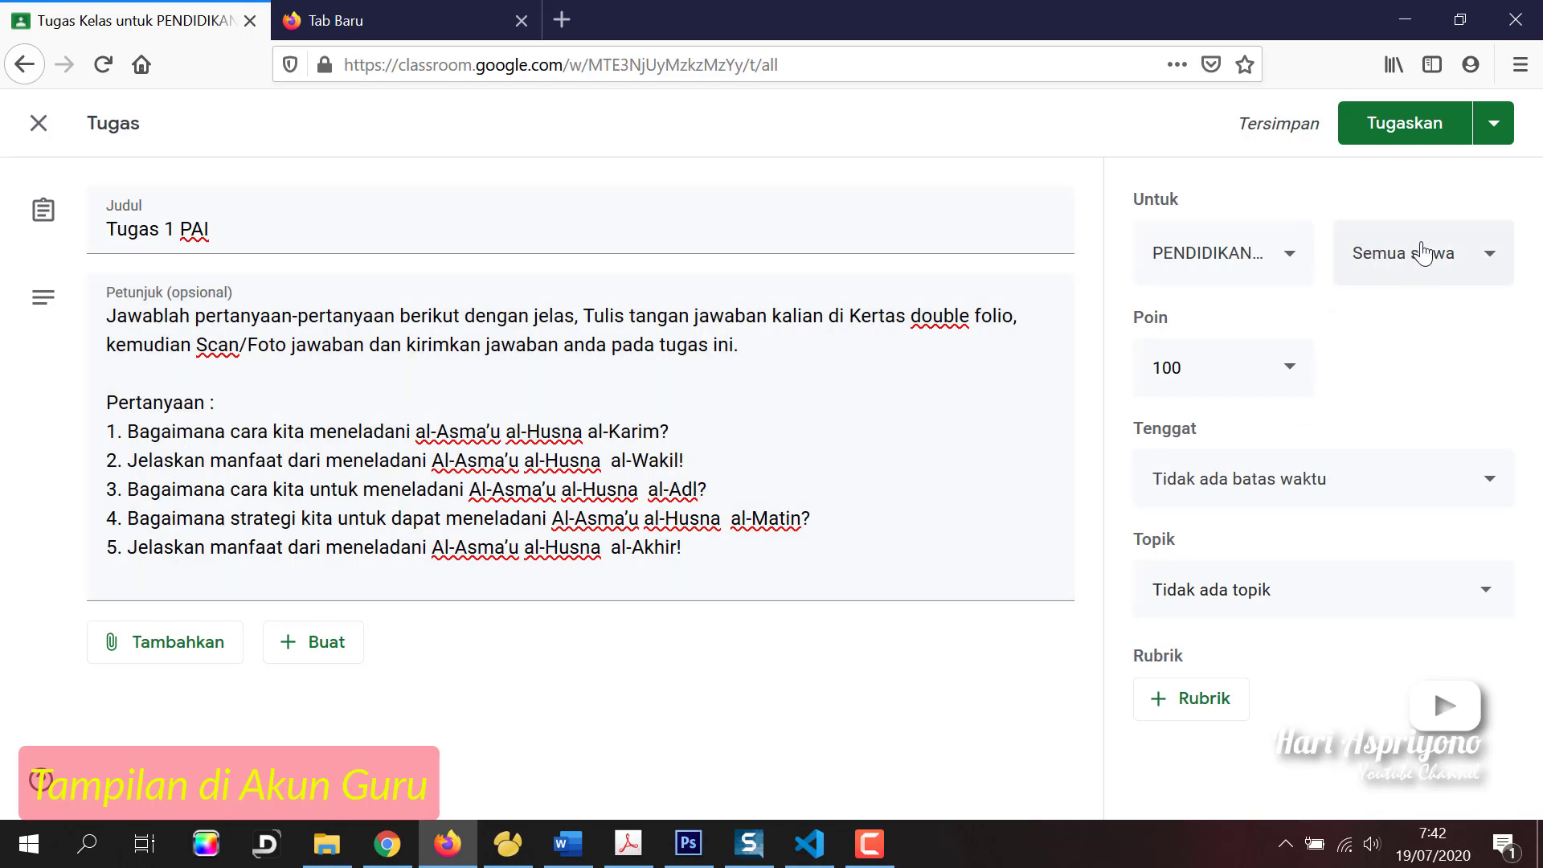
pyautogui.click(1284, 257)
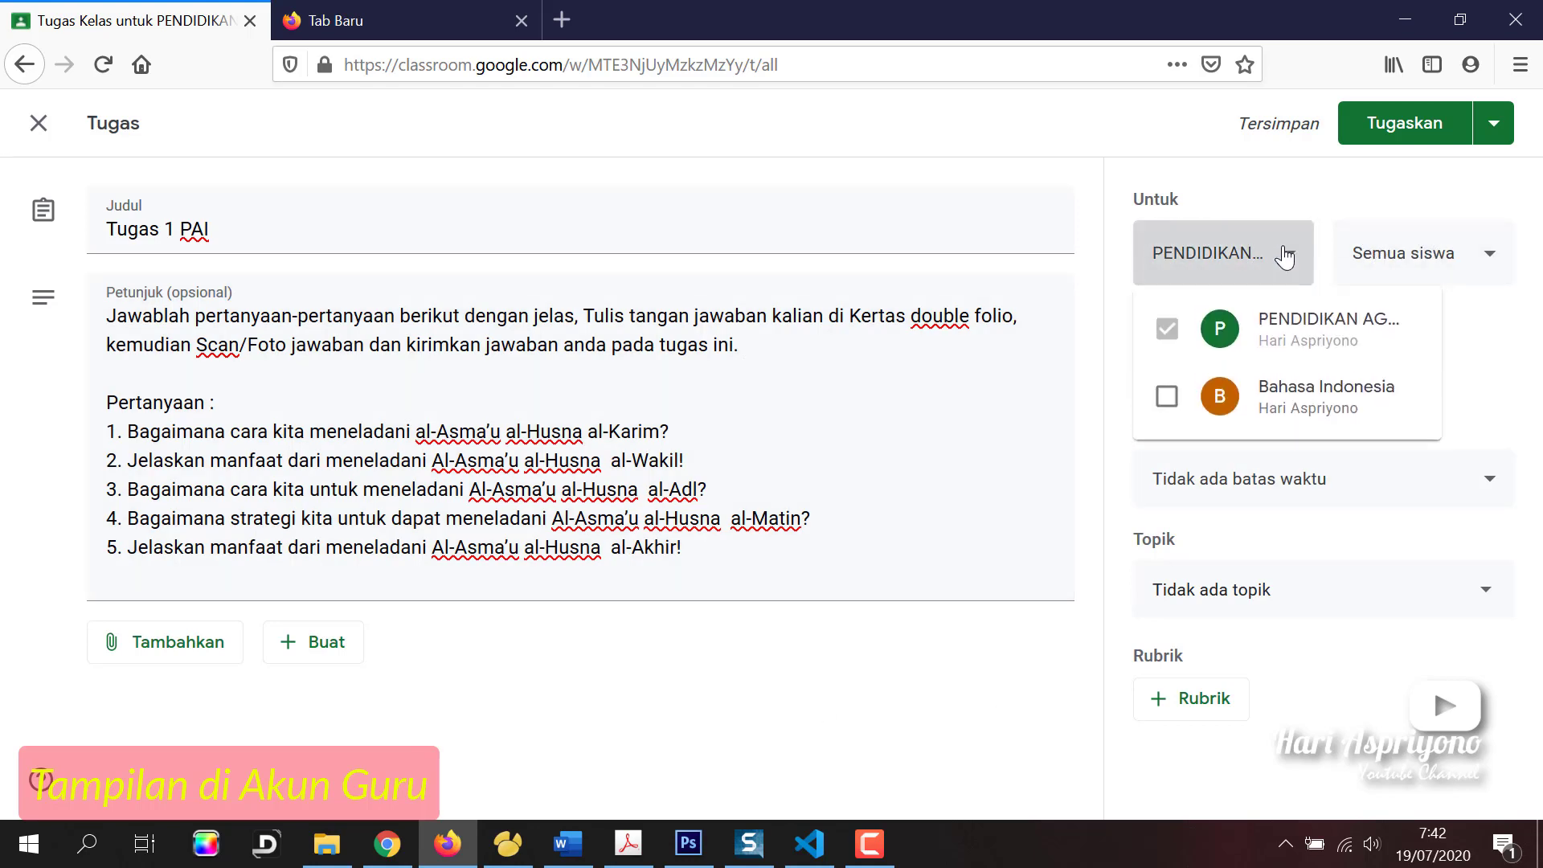
pyautogui.click(1285, 256)
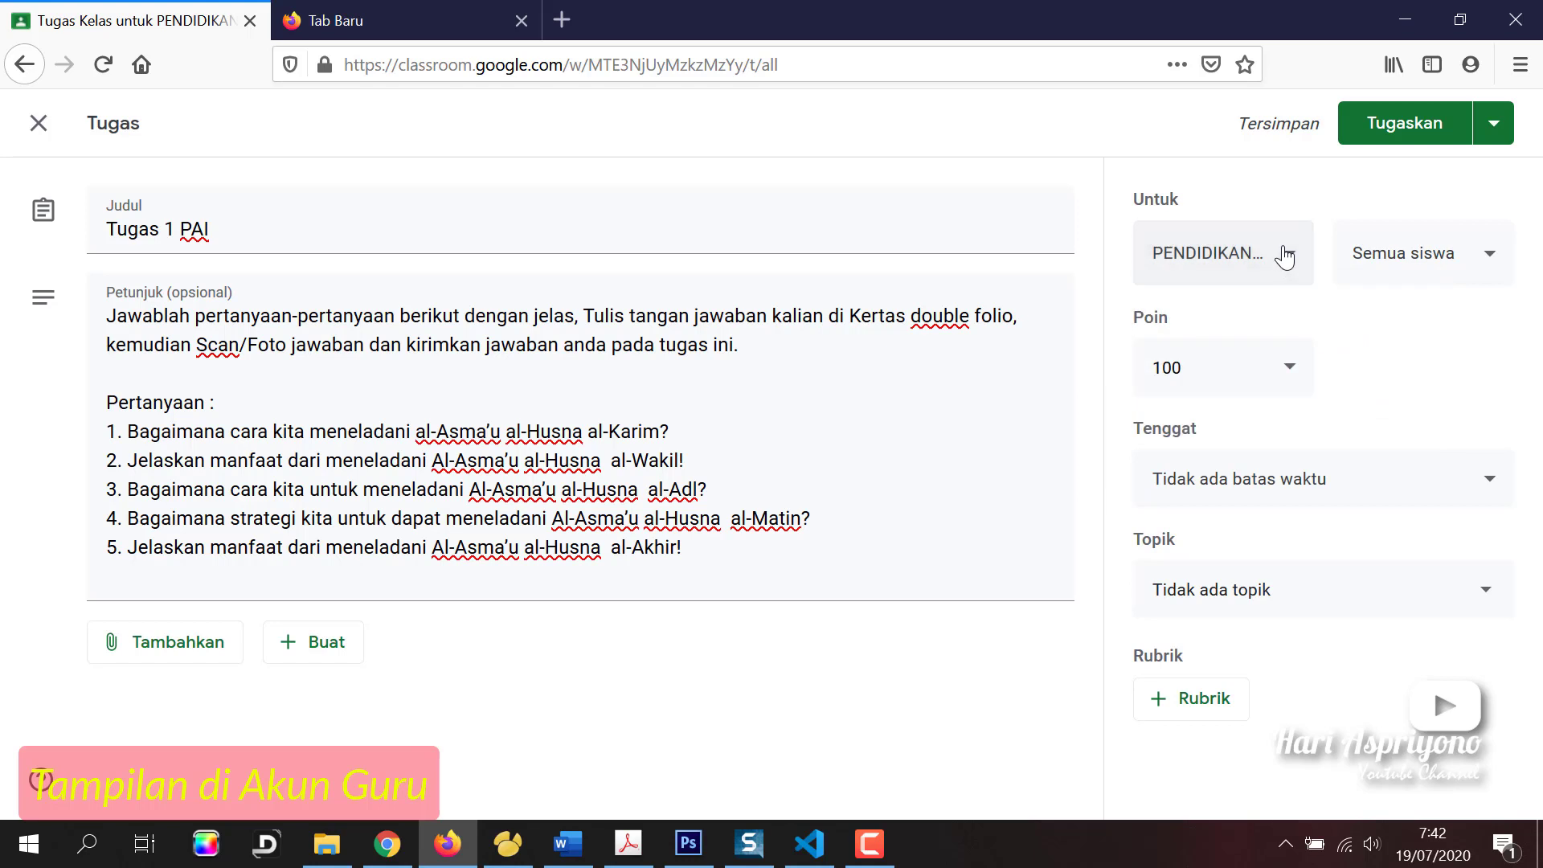
pyautogui.click(1491, 254)
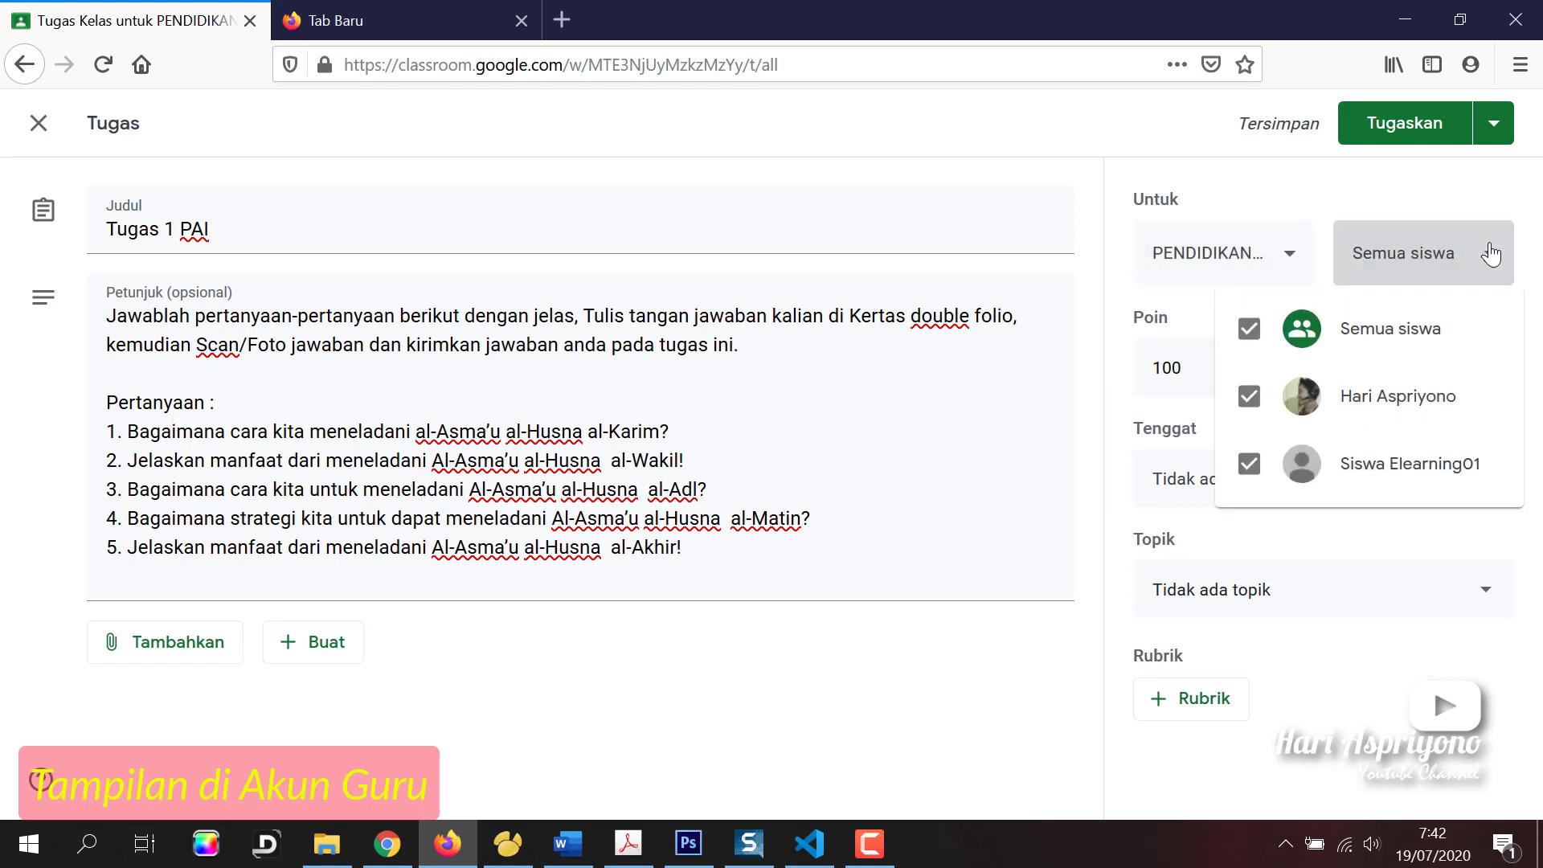
pyautogui.click(1492, 254)
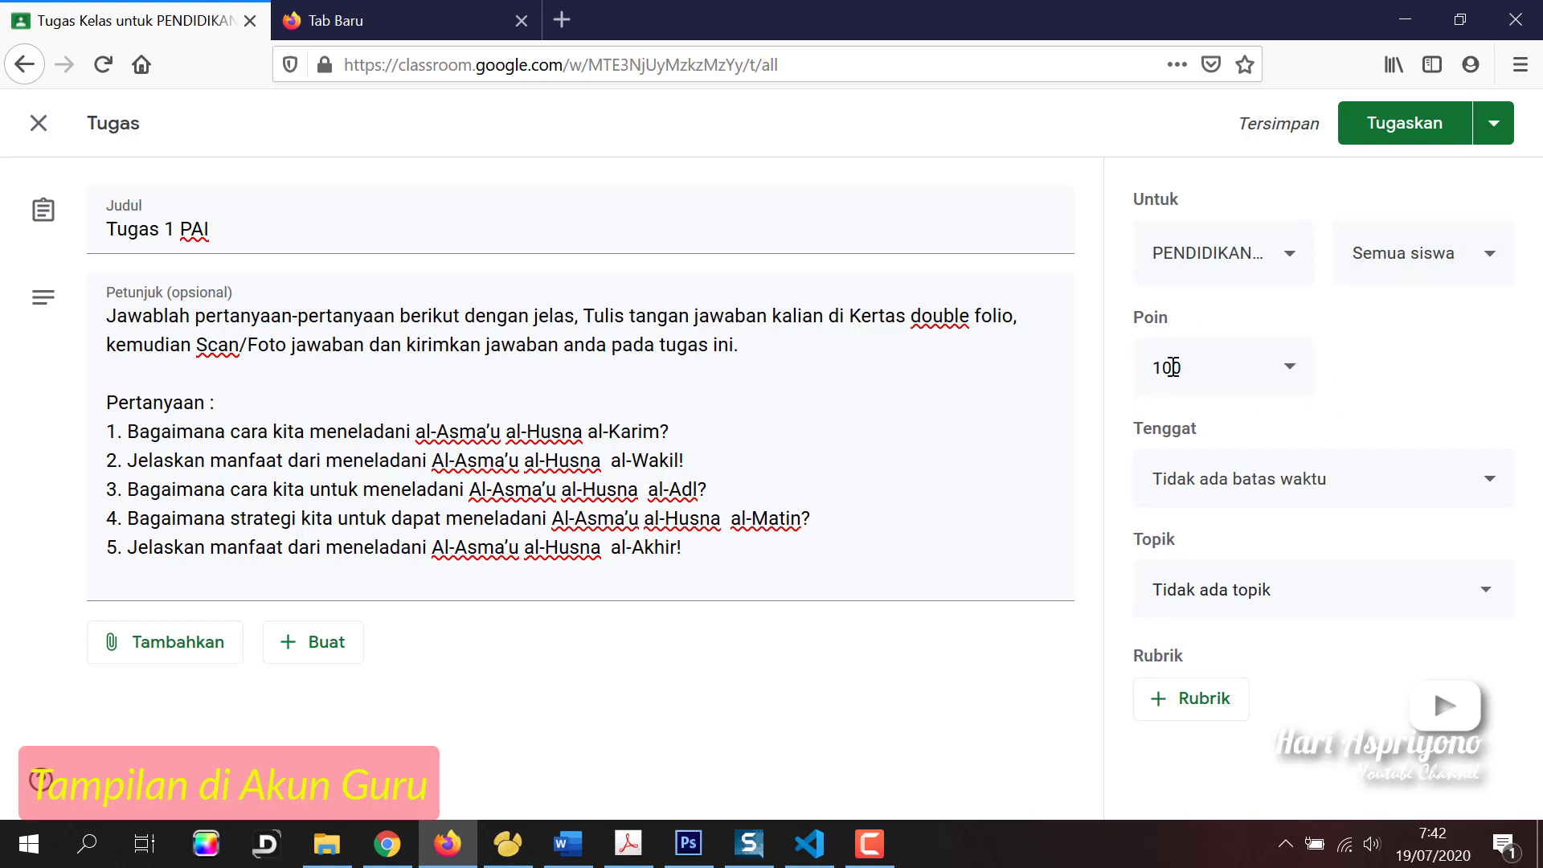
pyautogui.click(1292, 371)
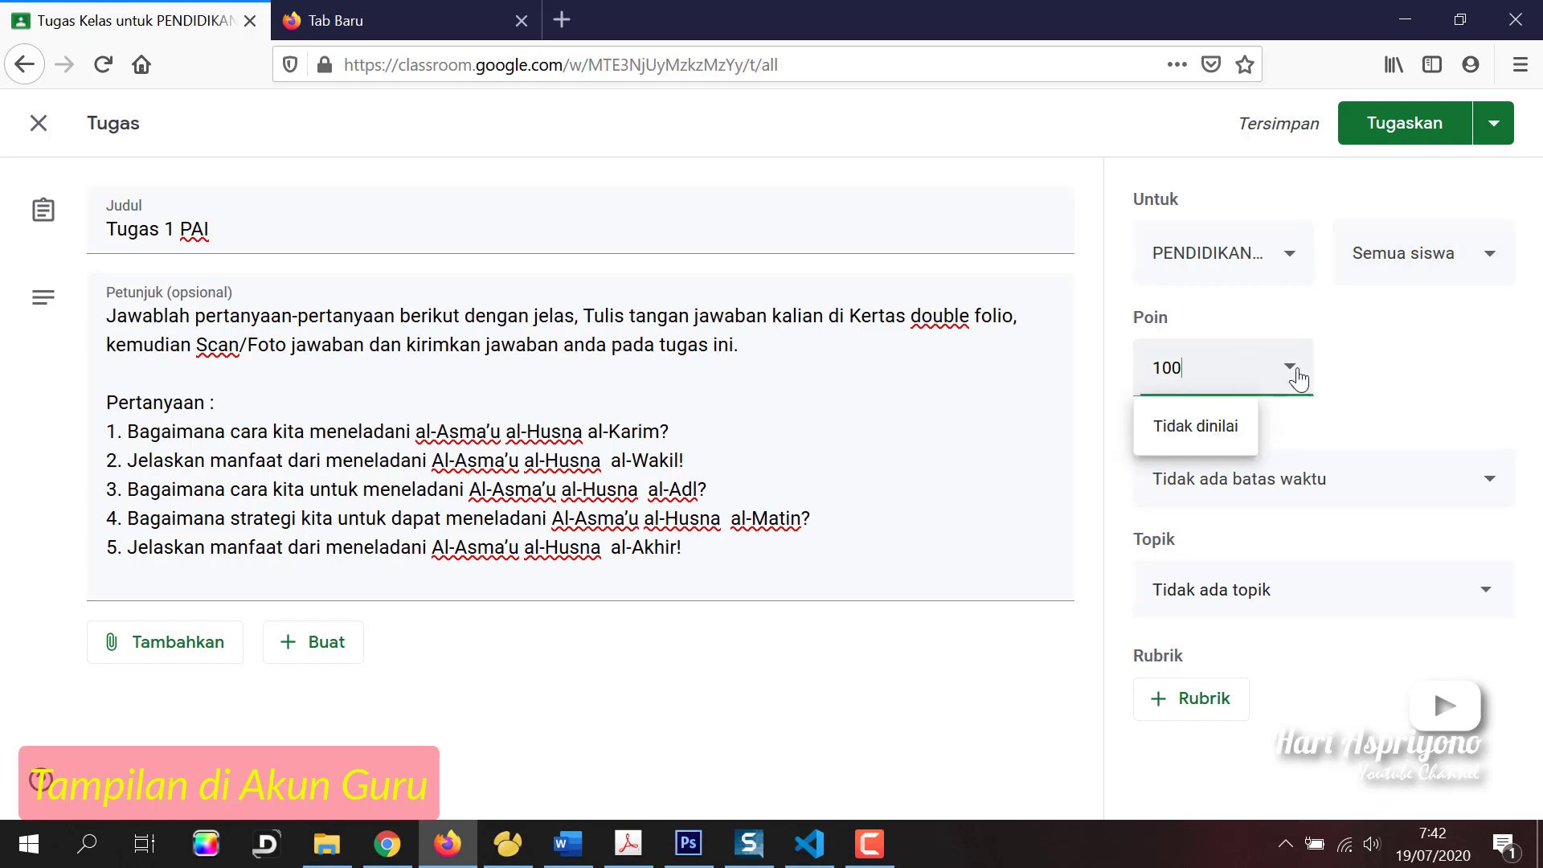
pyautogui.click(1409, 368)
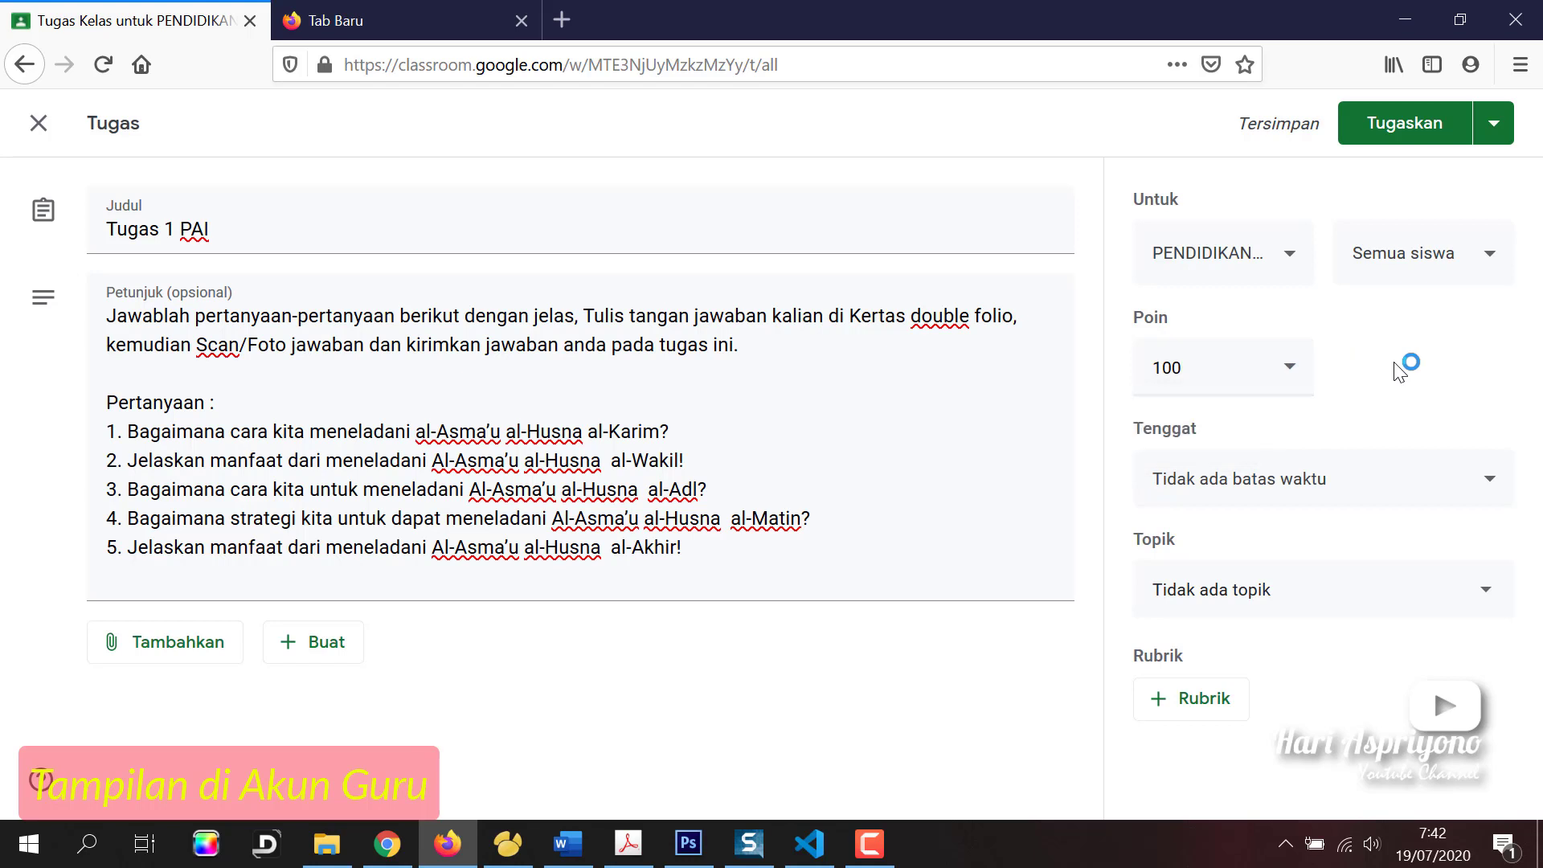
# - Set the assignment's deadline to 19 Jul 2020 at 14.00
pyautogui.click(1340, 484)
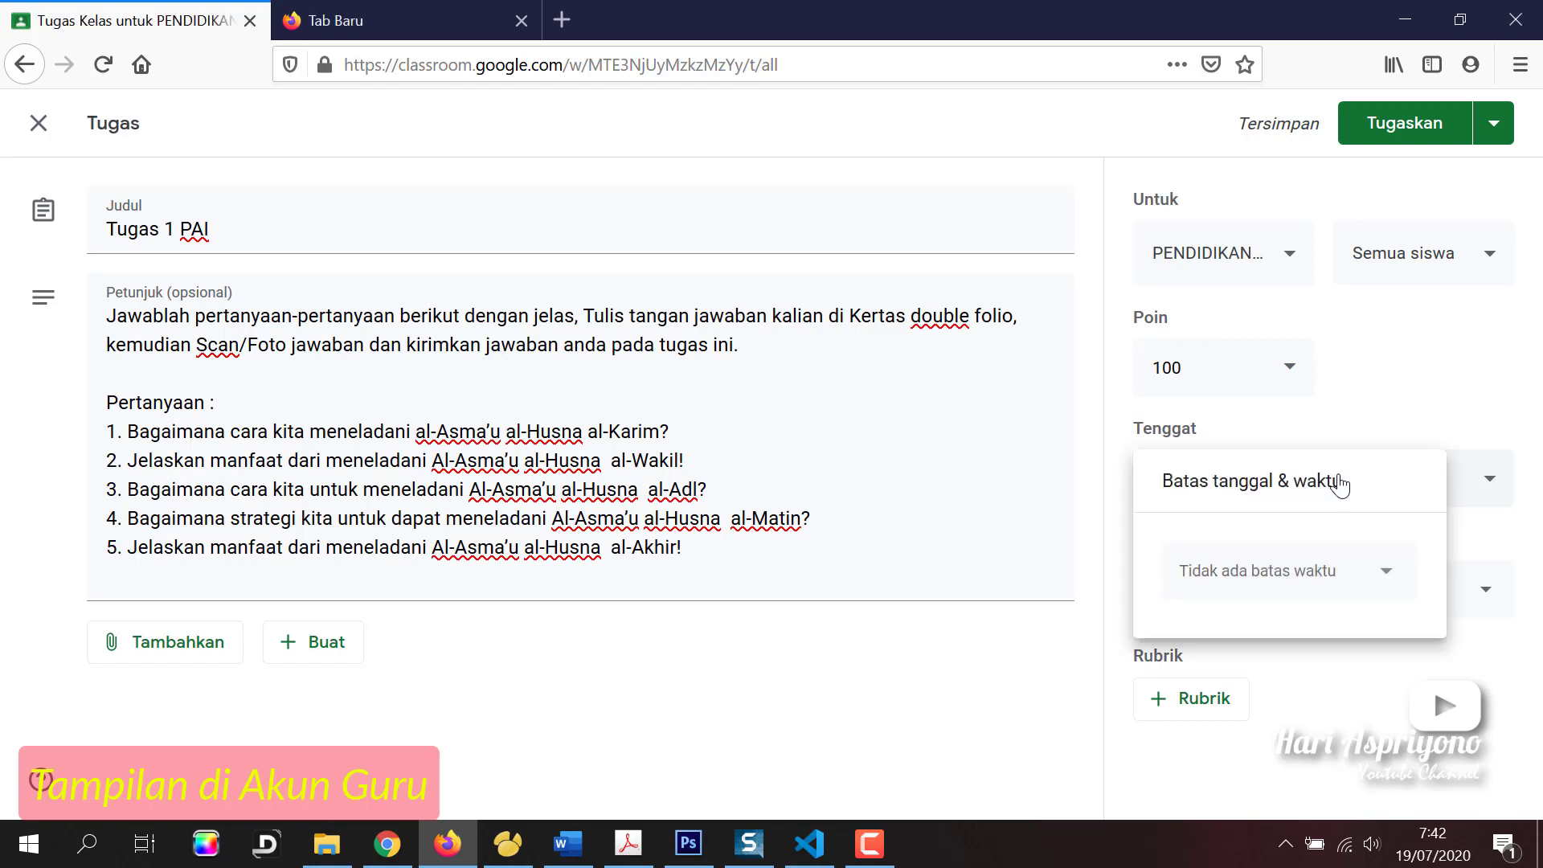
pyautogui.click(1378, 570)
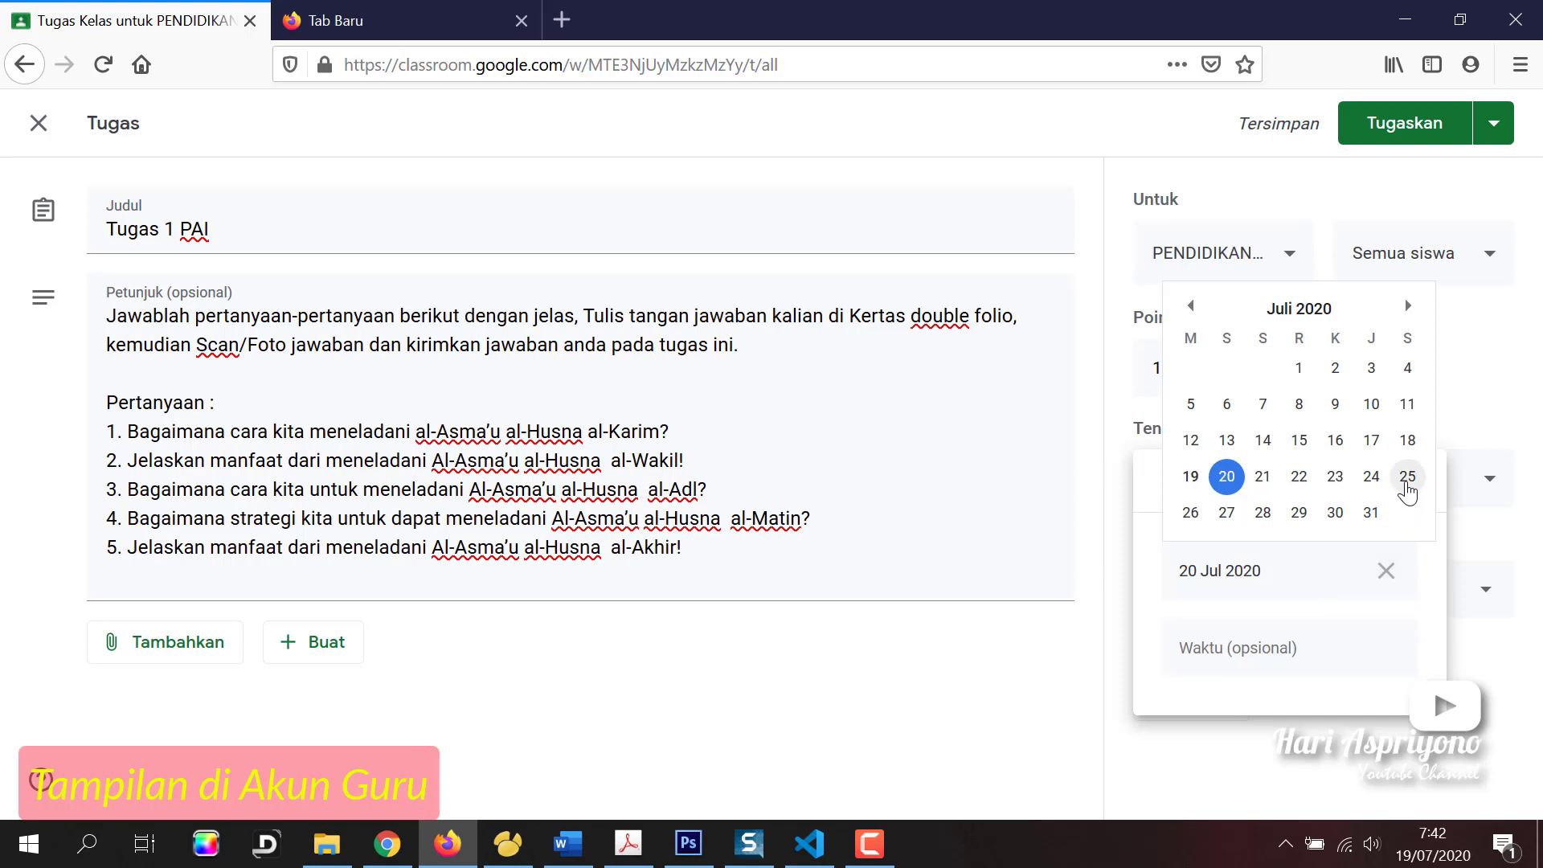
pyautogui.click(1190, 479)
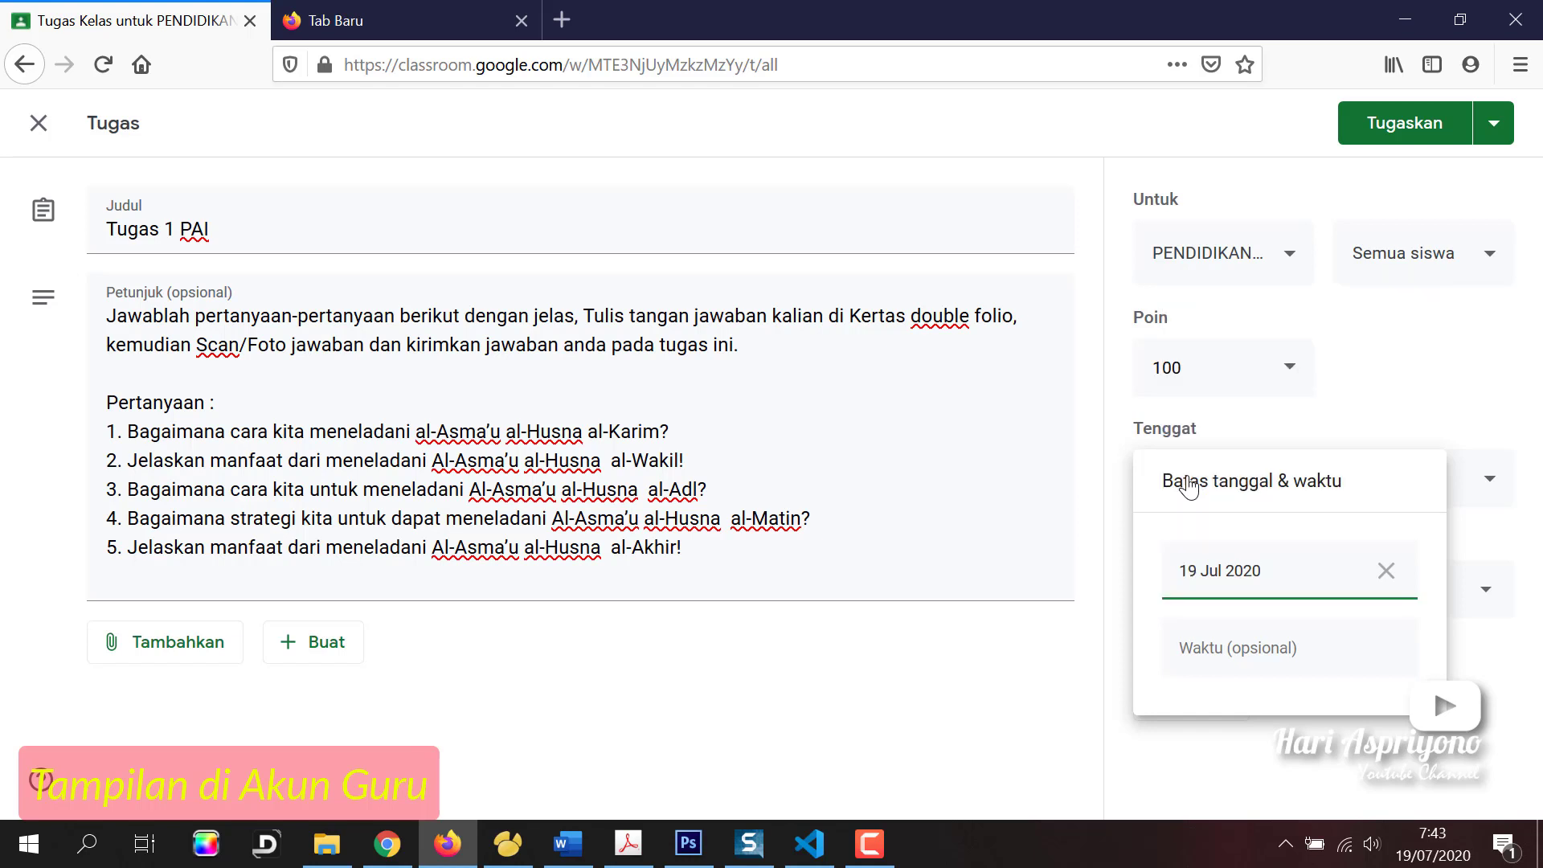
pyautogui.click(1250, 644)
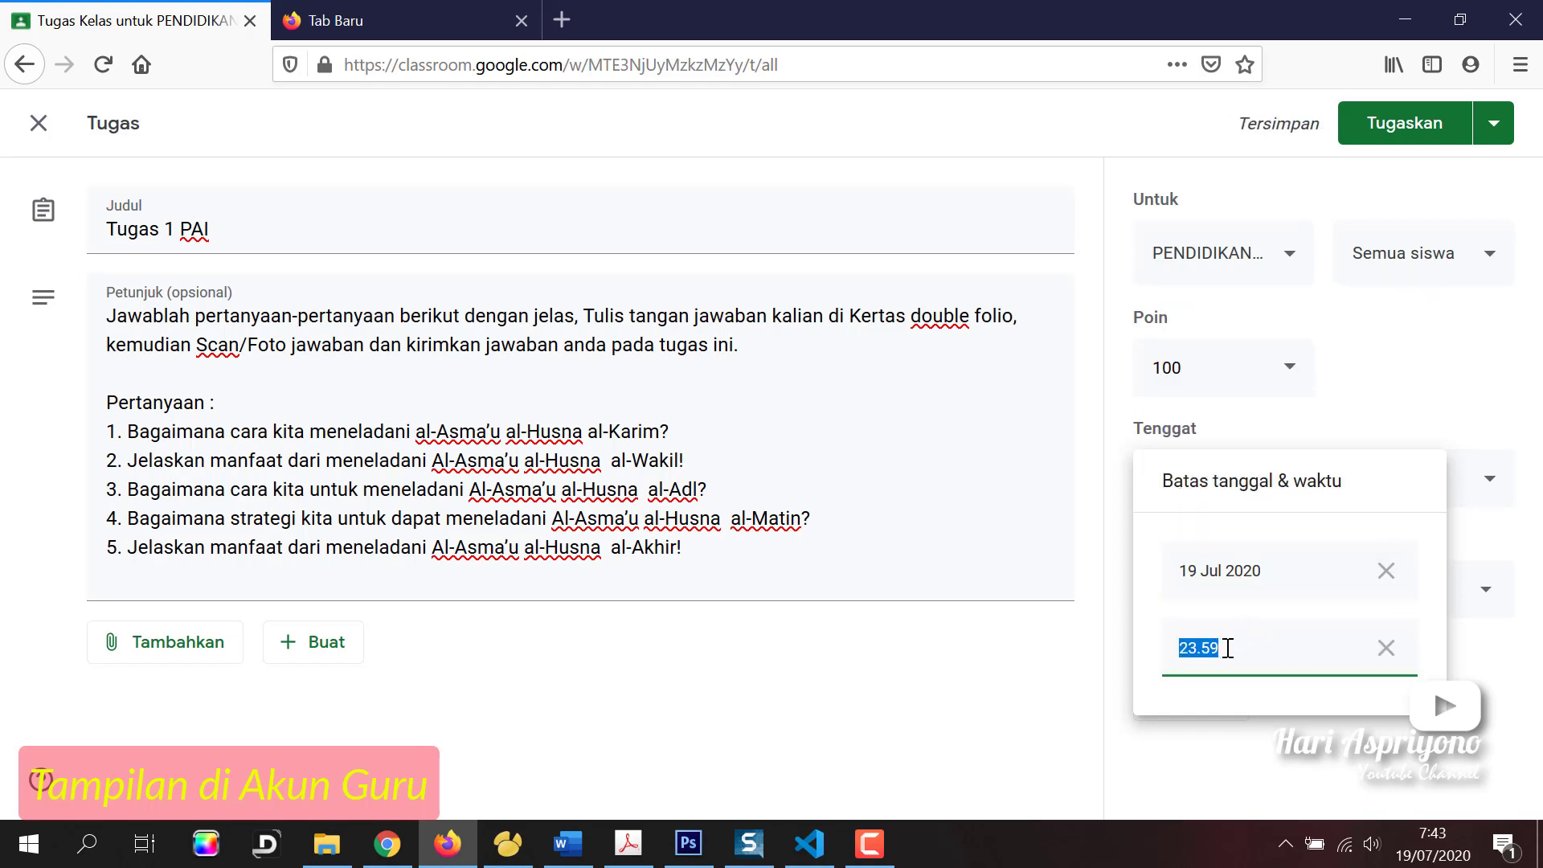
pyautogui.write('14.00')
pyautogui.click(1294, 763)
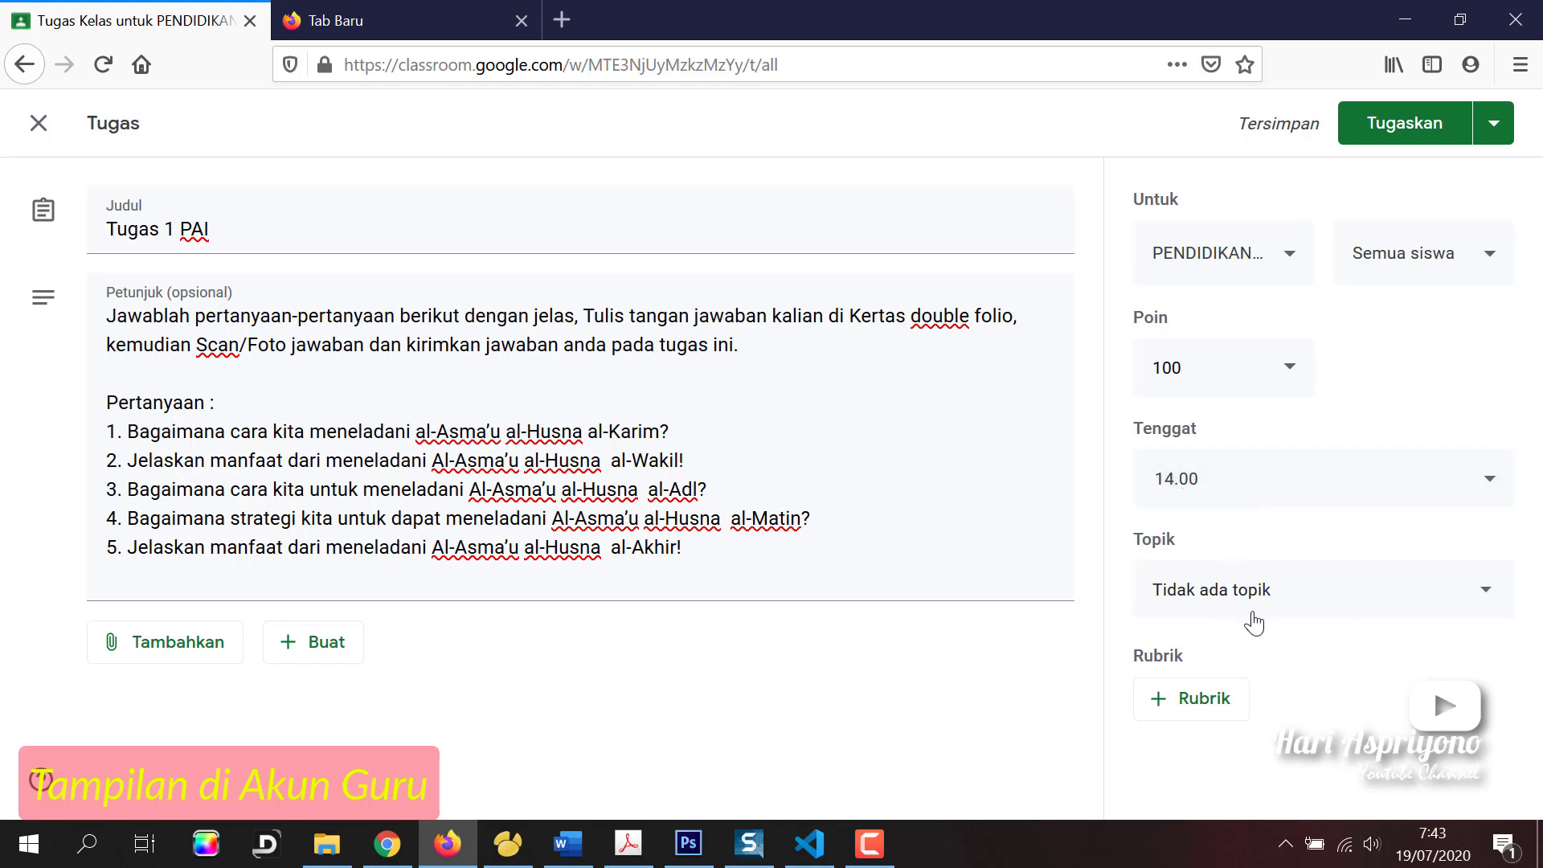
# - File the assignment under the topic "PAI 1 - Aku Selalu Dekat Dengan Allah SWT" and assign it immediately
pyautogui.click(1297, 595)
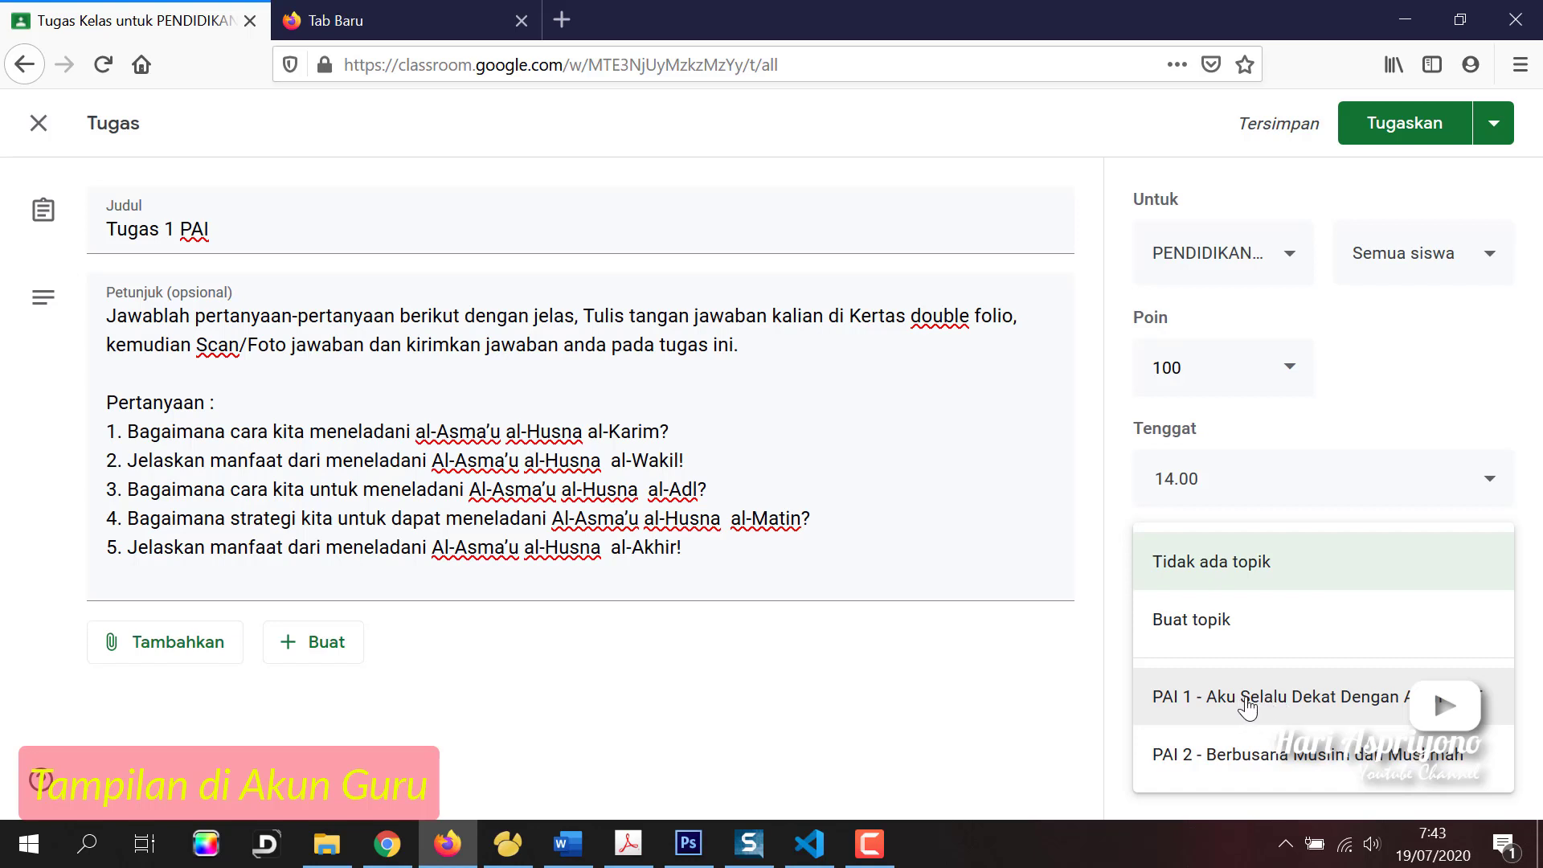
pyautogui.click(1397, 704)
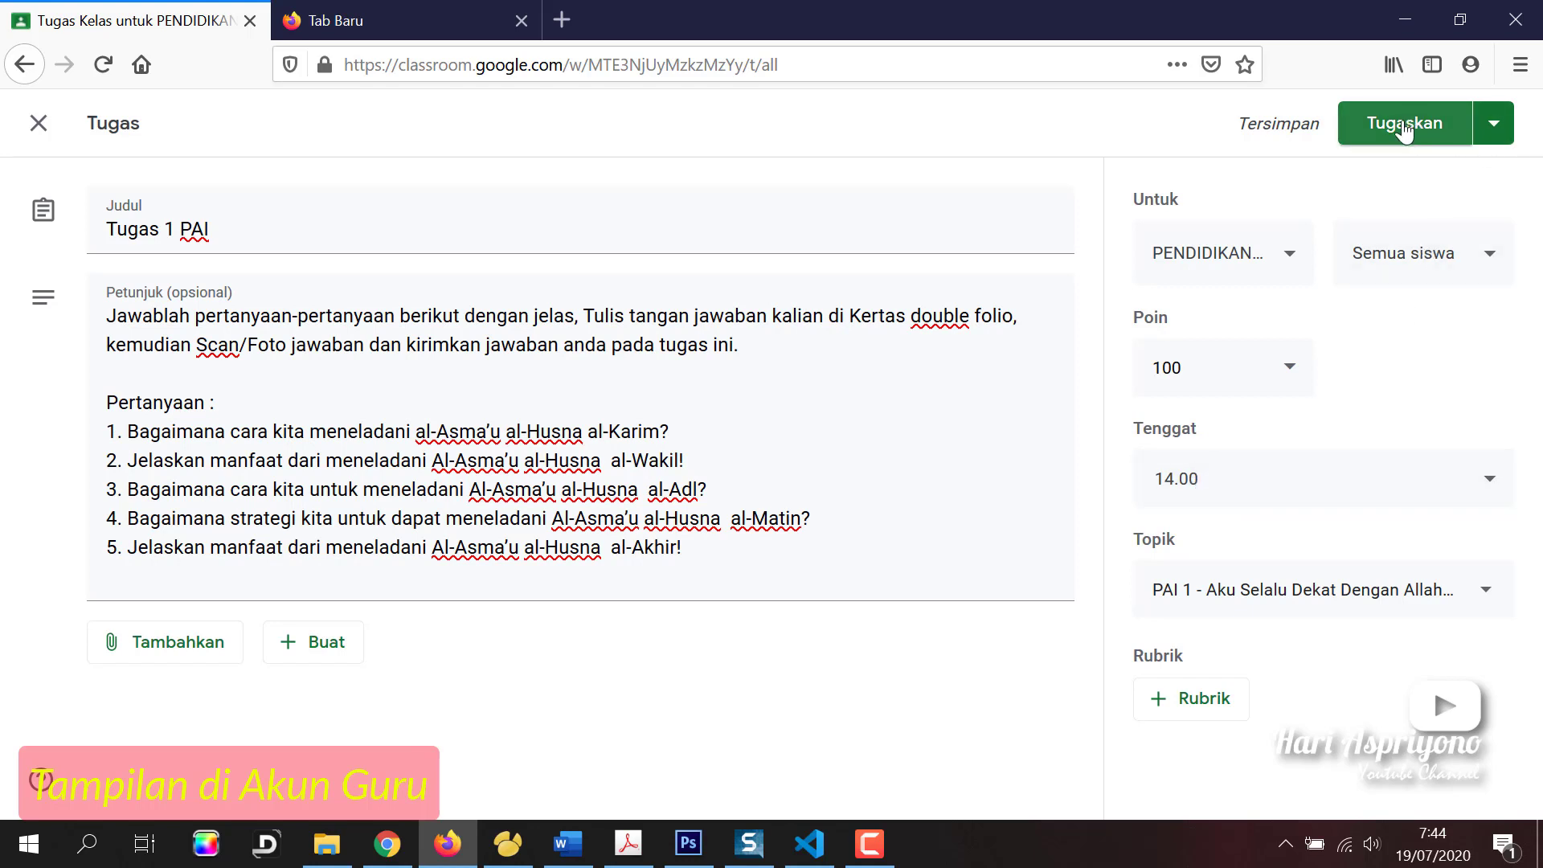
pyautogui.click(1498, 135)
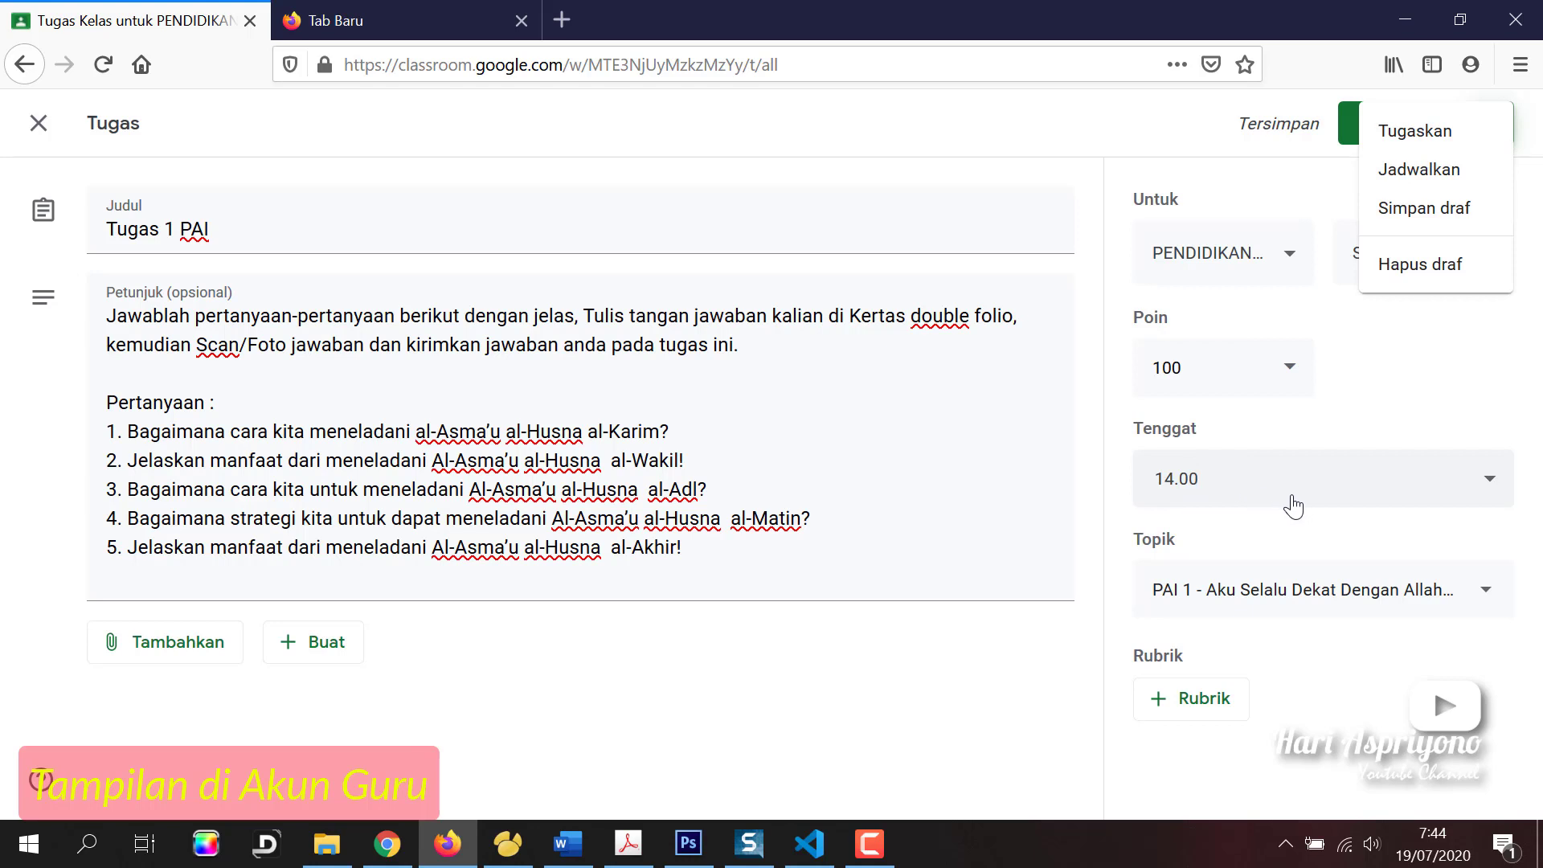
pyautogui.click(1283, 177)
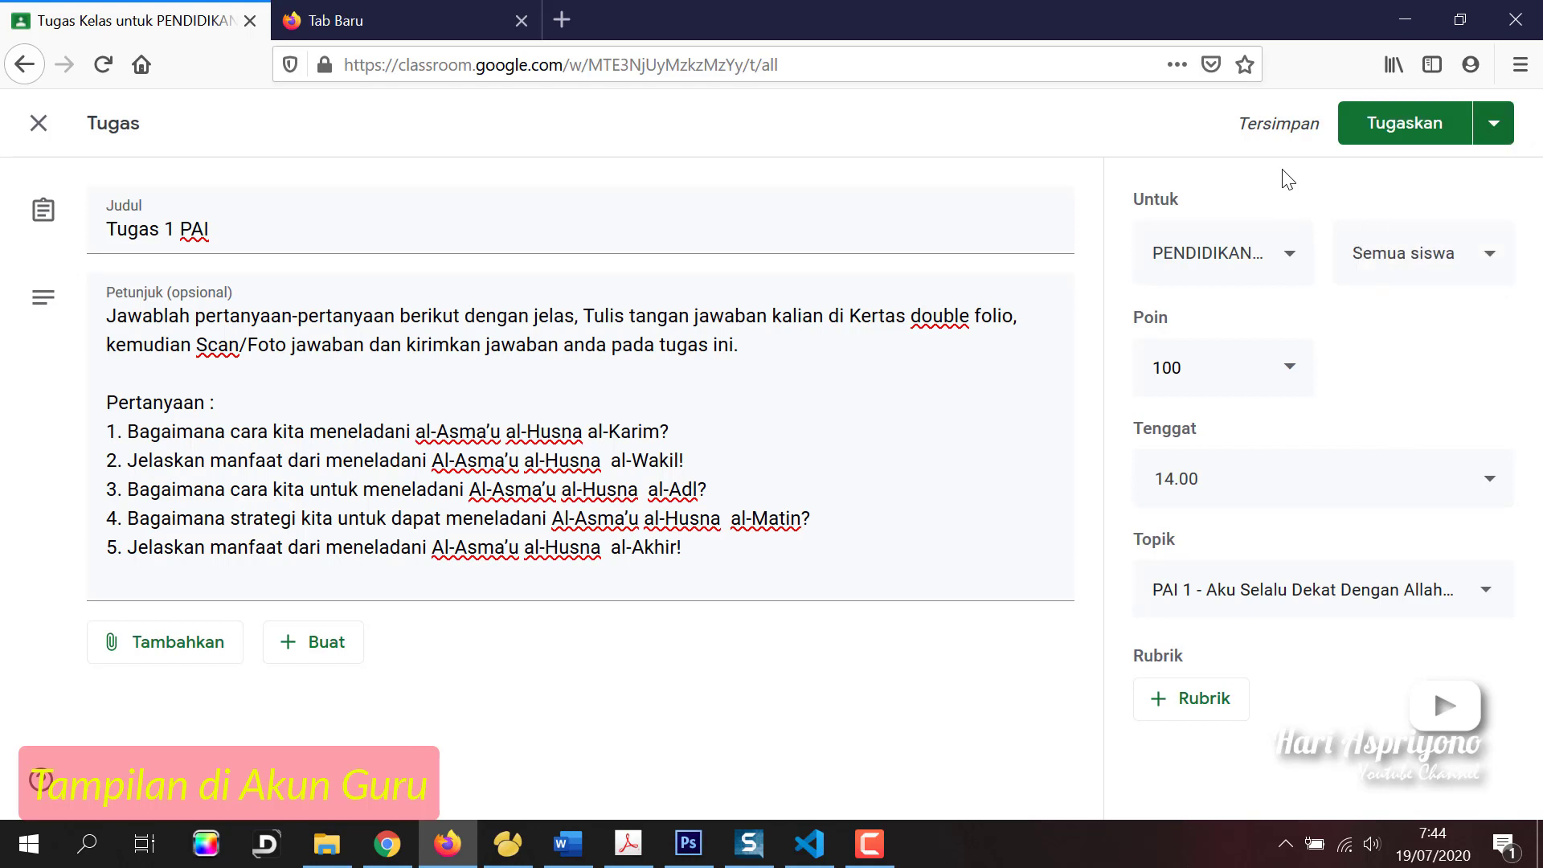
pyautogui.click(1396, 128)
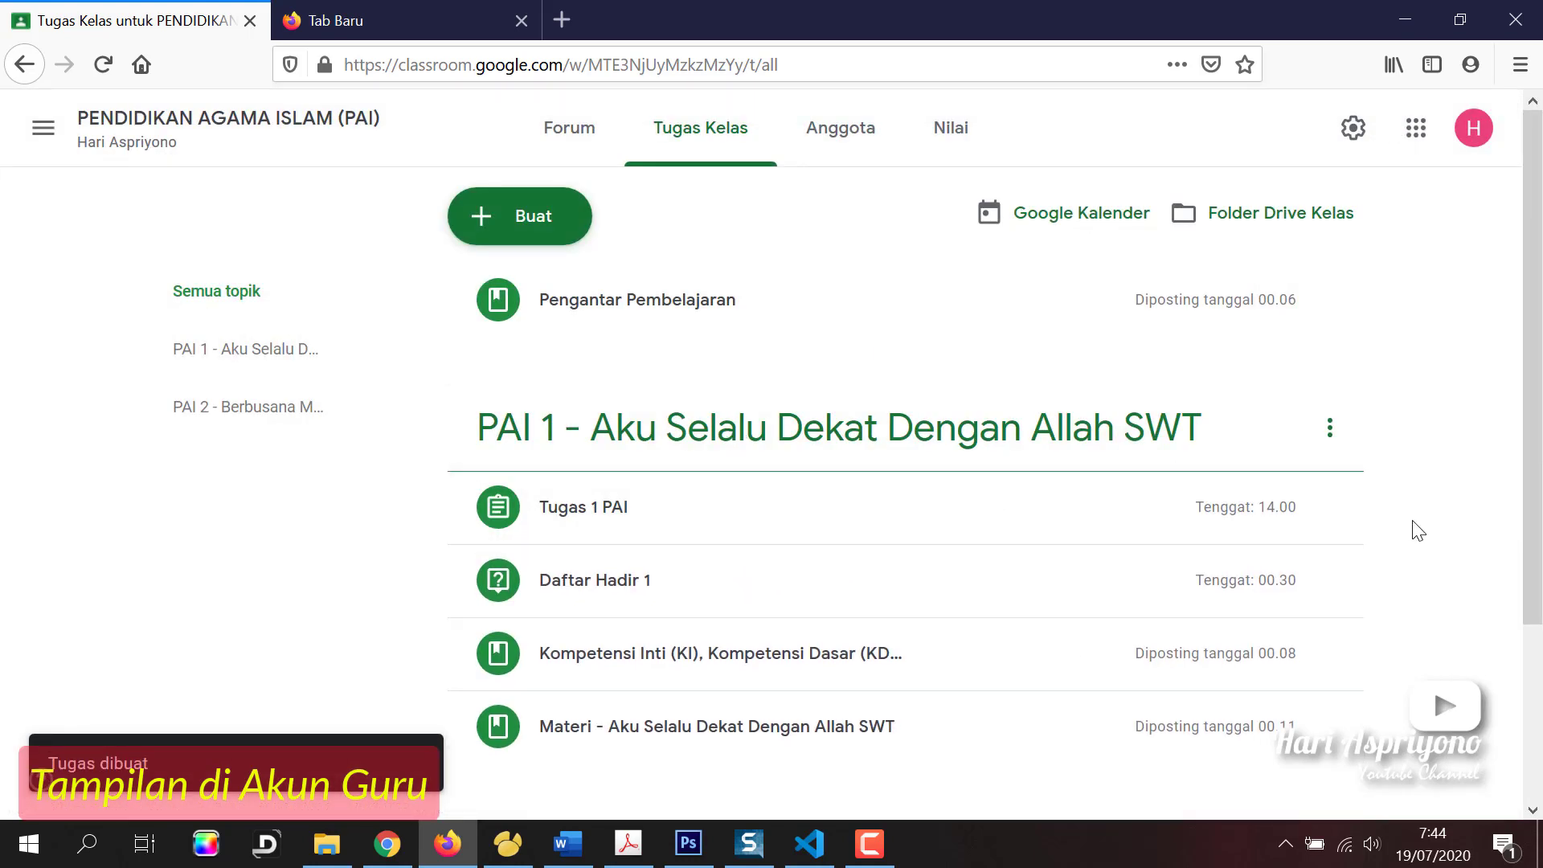
# - Move "Tugas 1 PAI" to the end of the PAI 1 topic, below "Materi - Aku Selalu Dekat Dengan Allah SWT"
pyautogui.scroll(-3, 1366, 535)
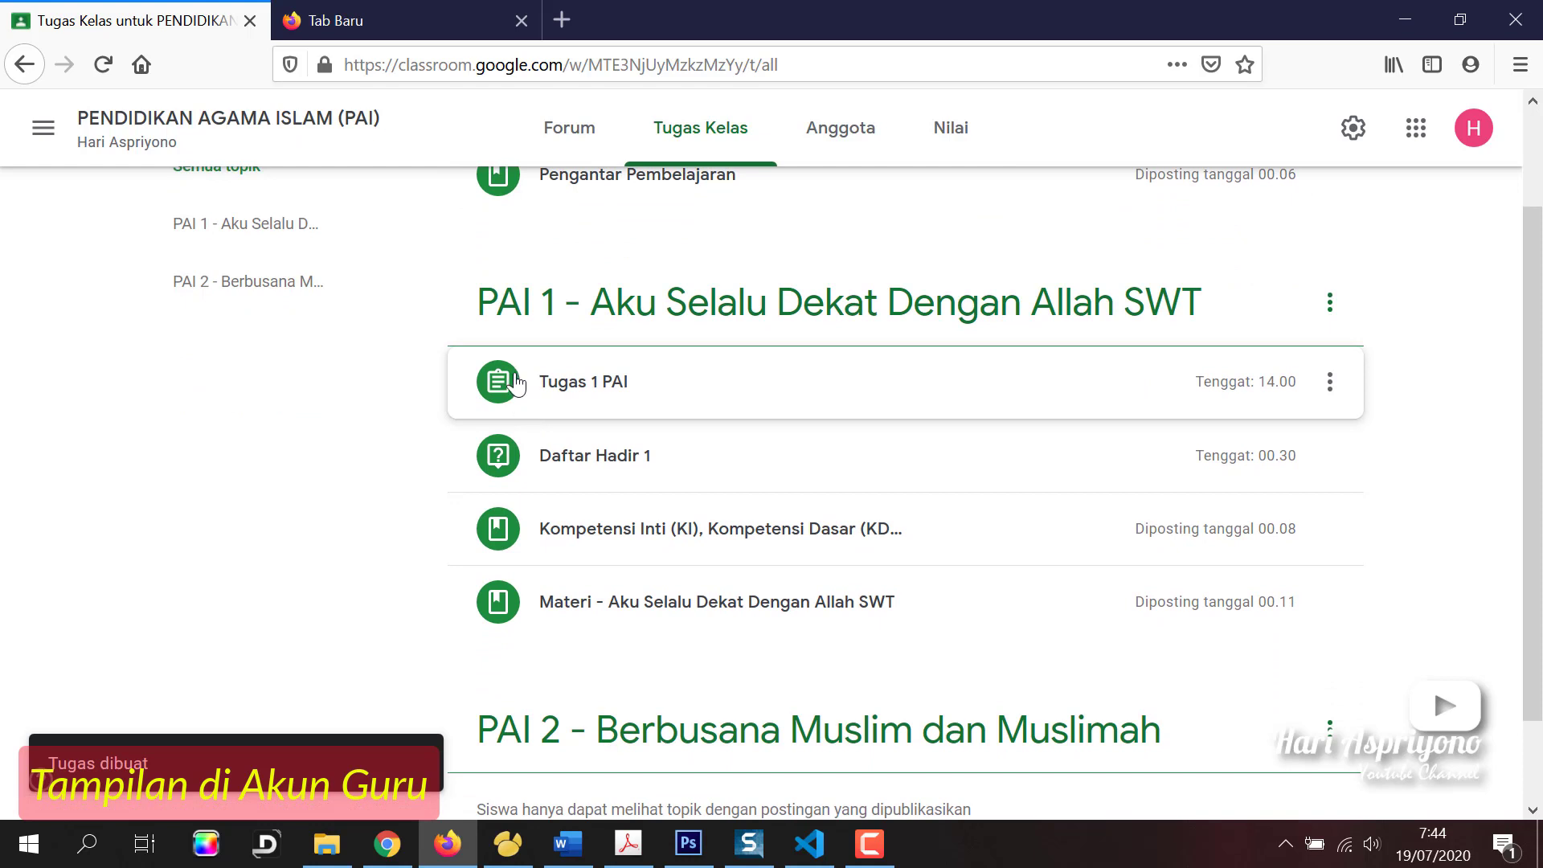
pyautogui.moveTo(509, 389); pyautogui.dragTo(529, 595)
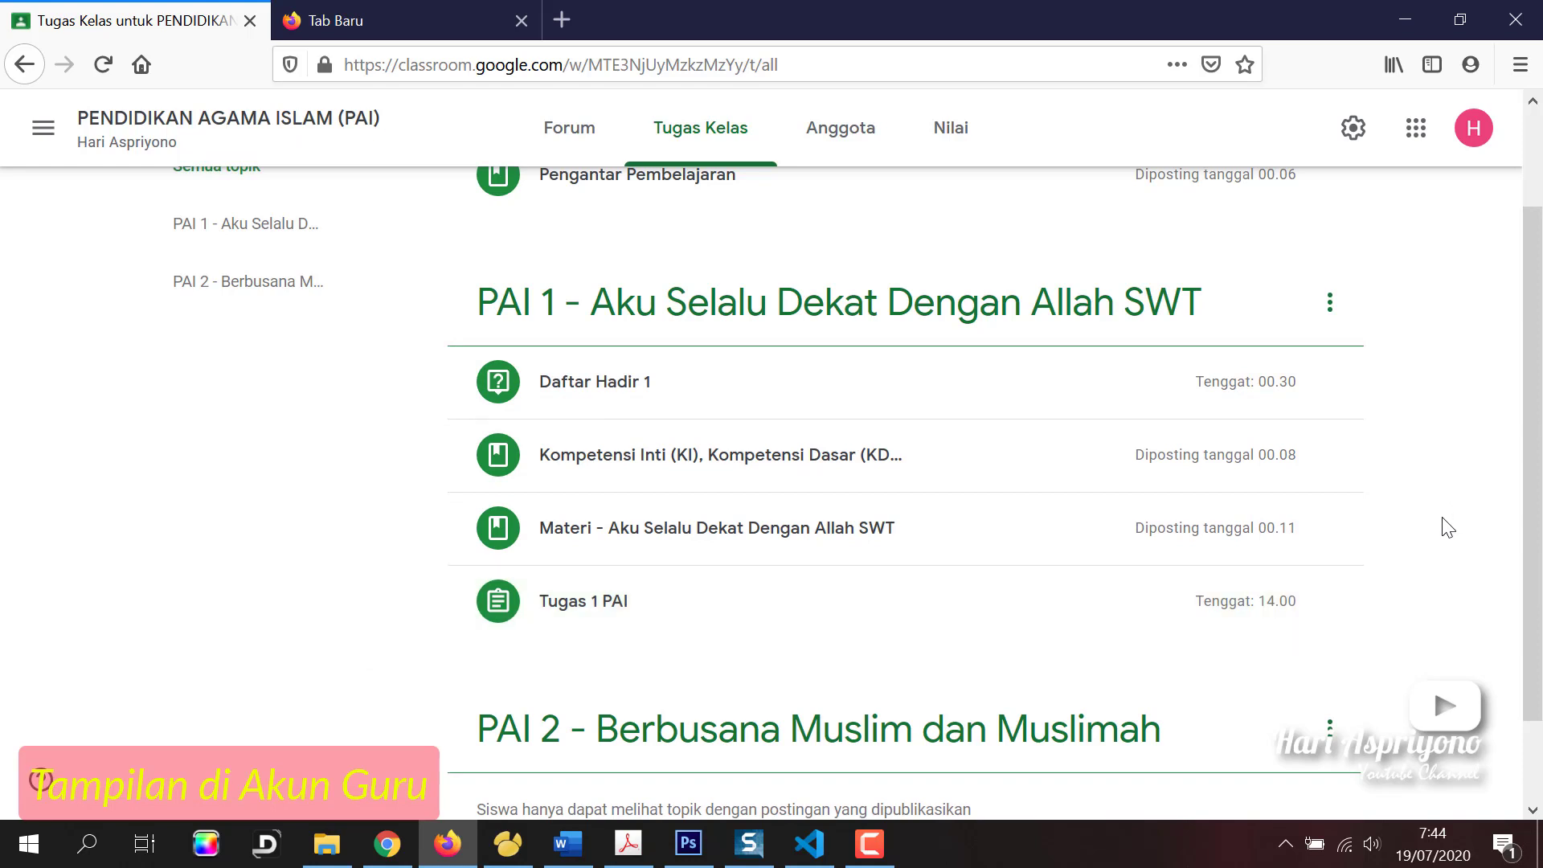
pyautogui.scroll(-2, 555, 611)
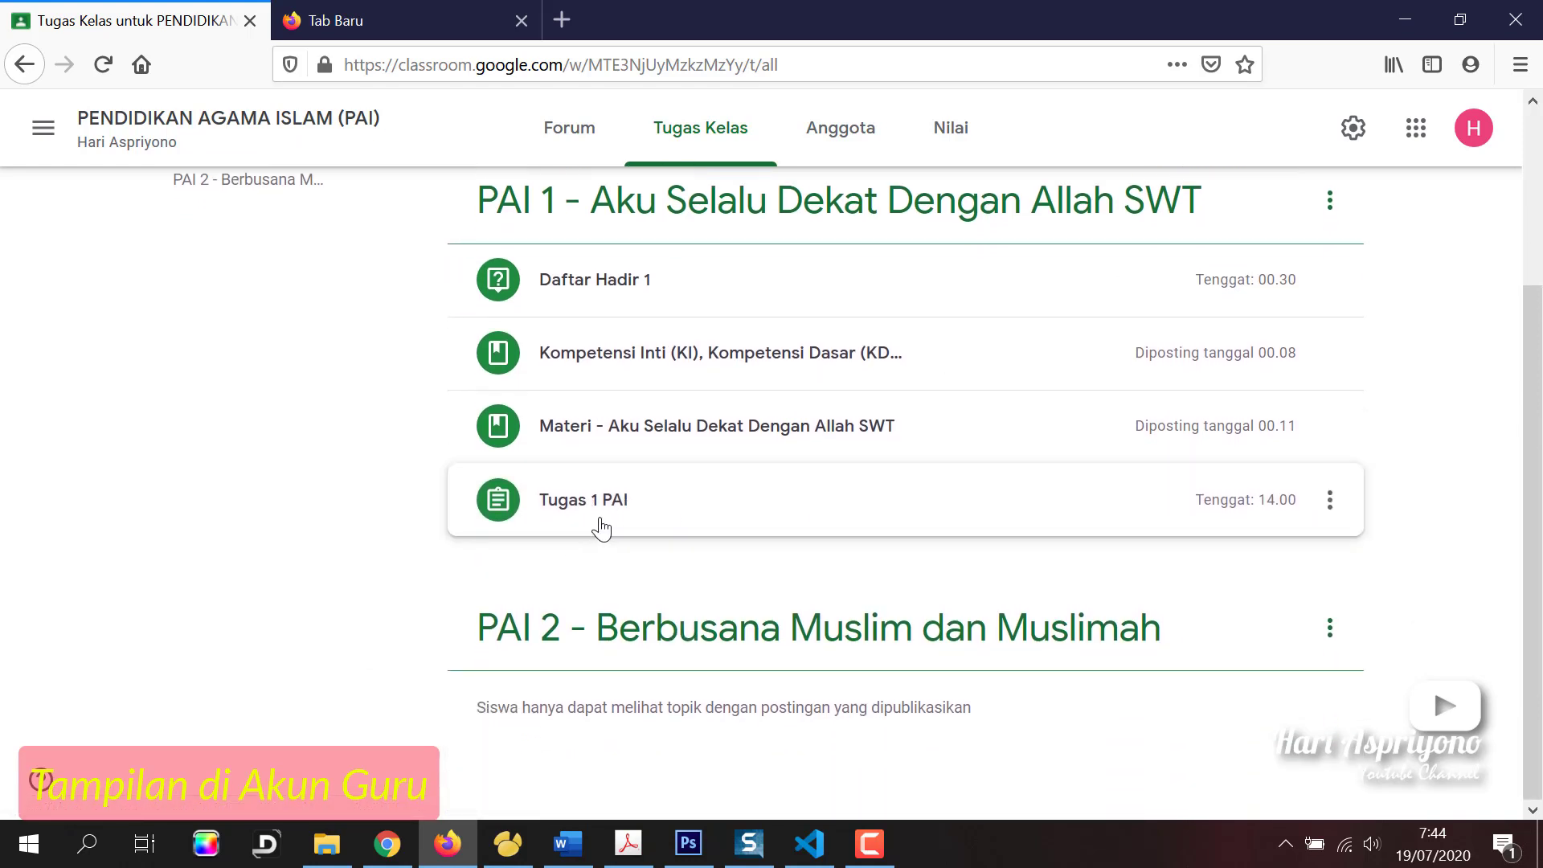
pyautogui.scroll(2, 703, 485)
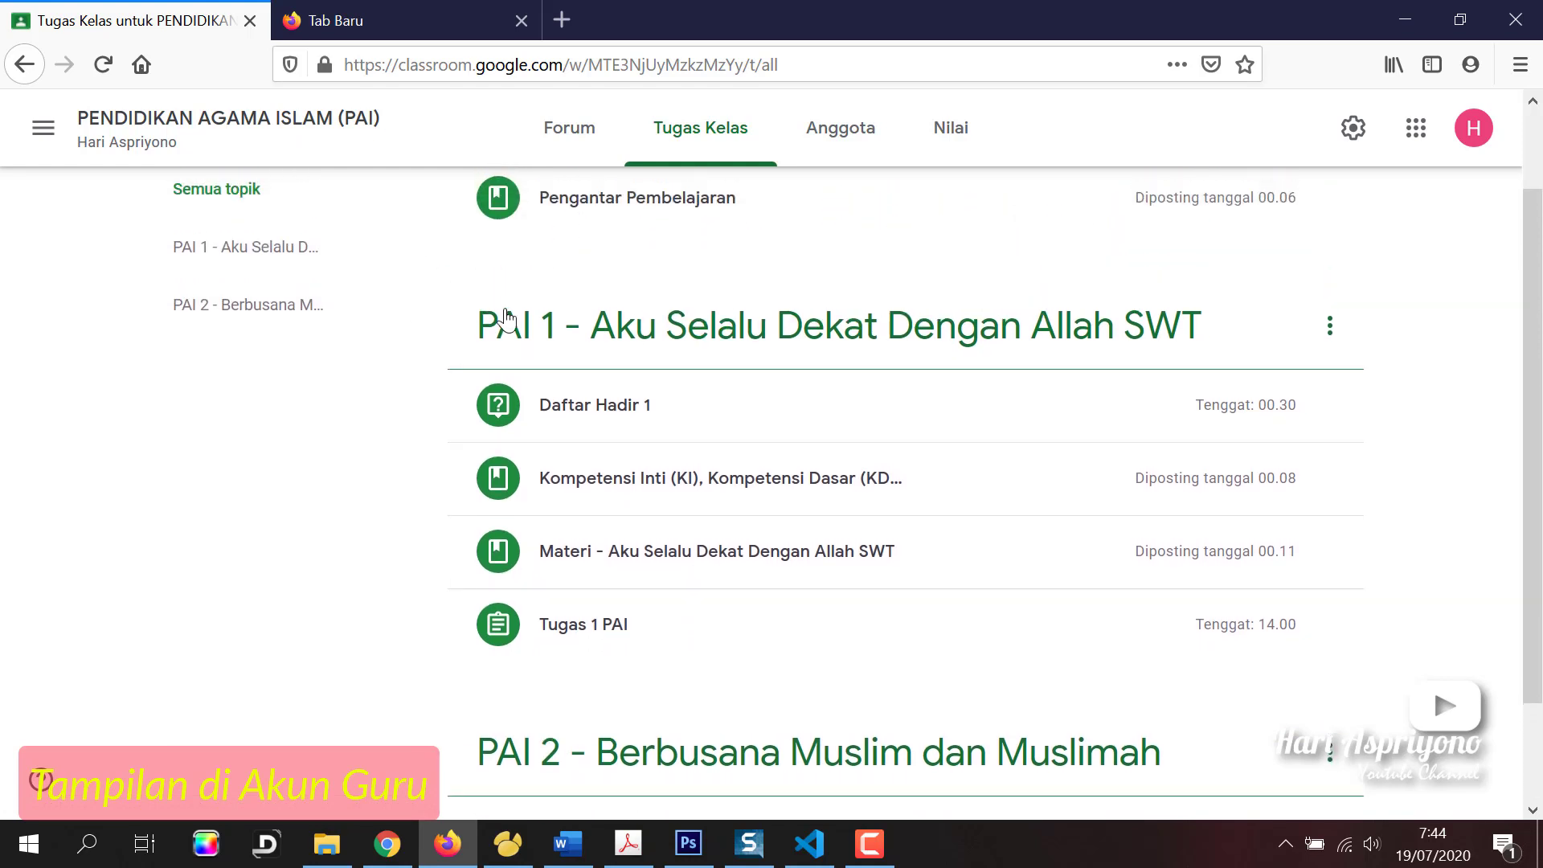
pyautogui.scroll(2, 499, 351)
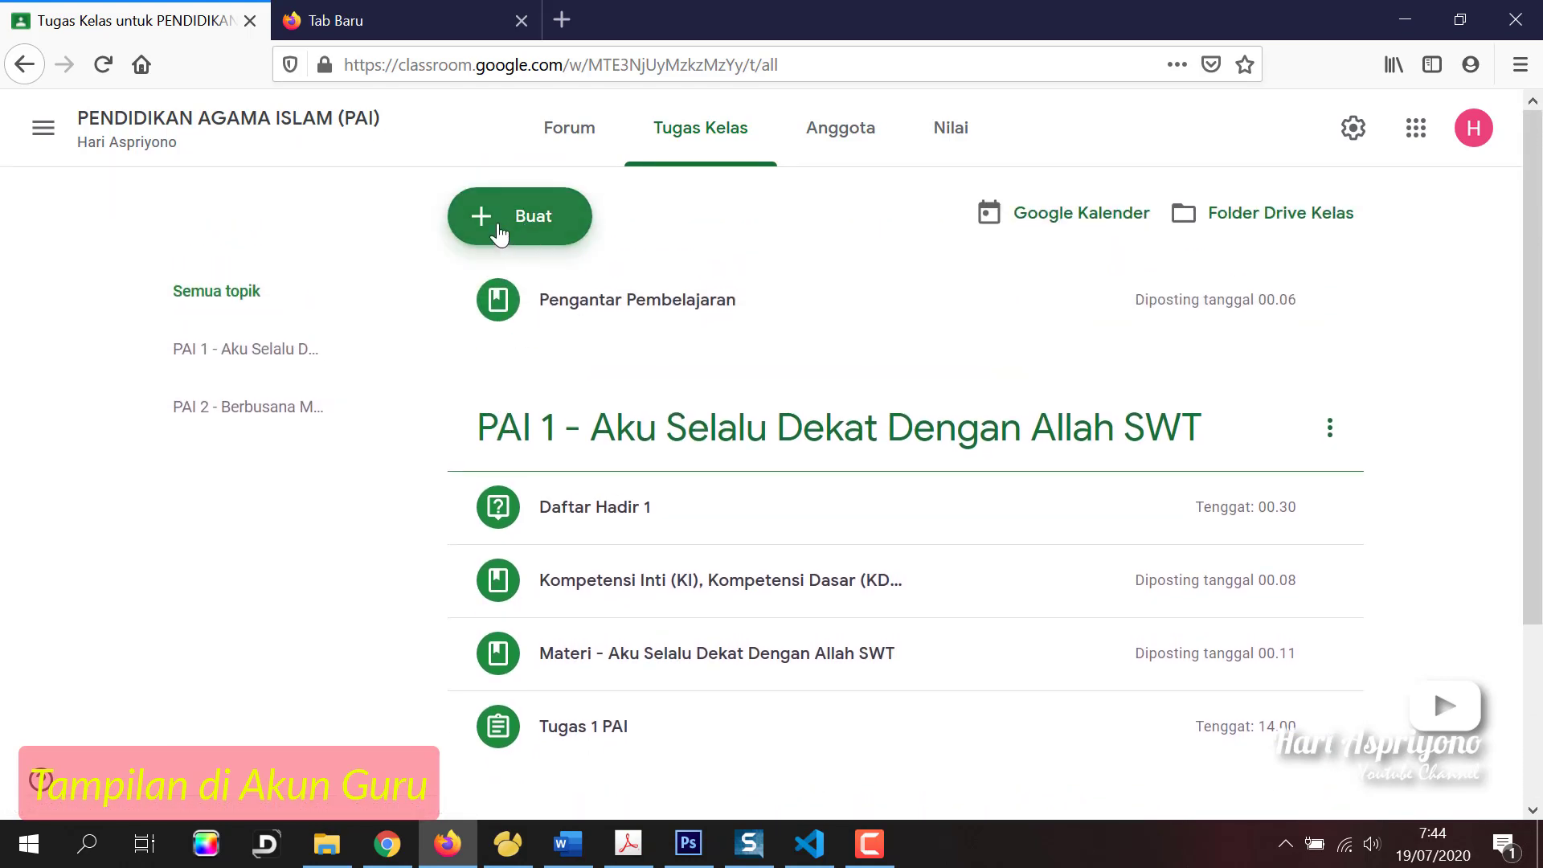
pyautogui.scroll(-2, 592, 619)
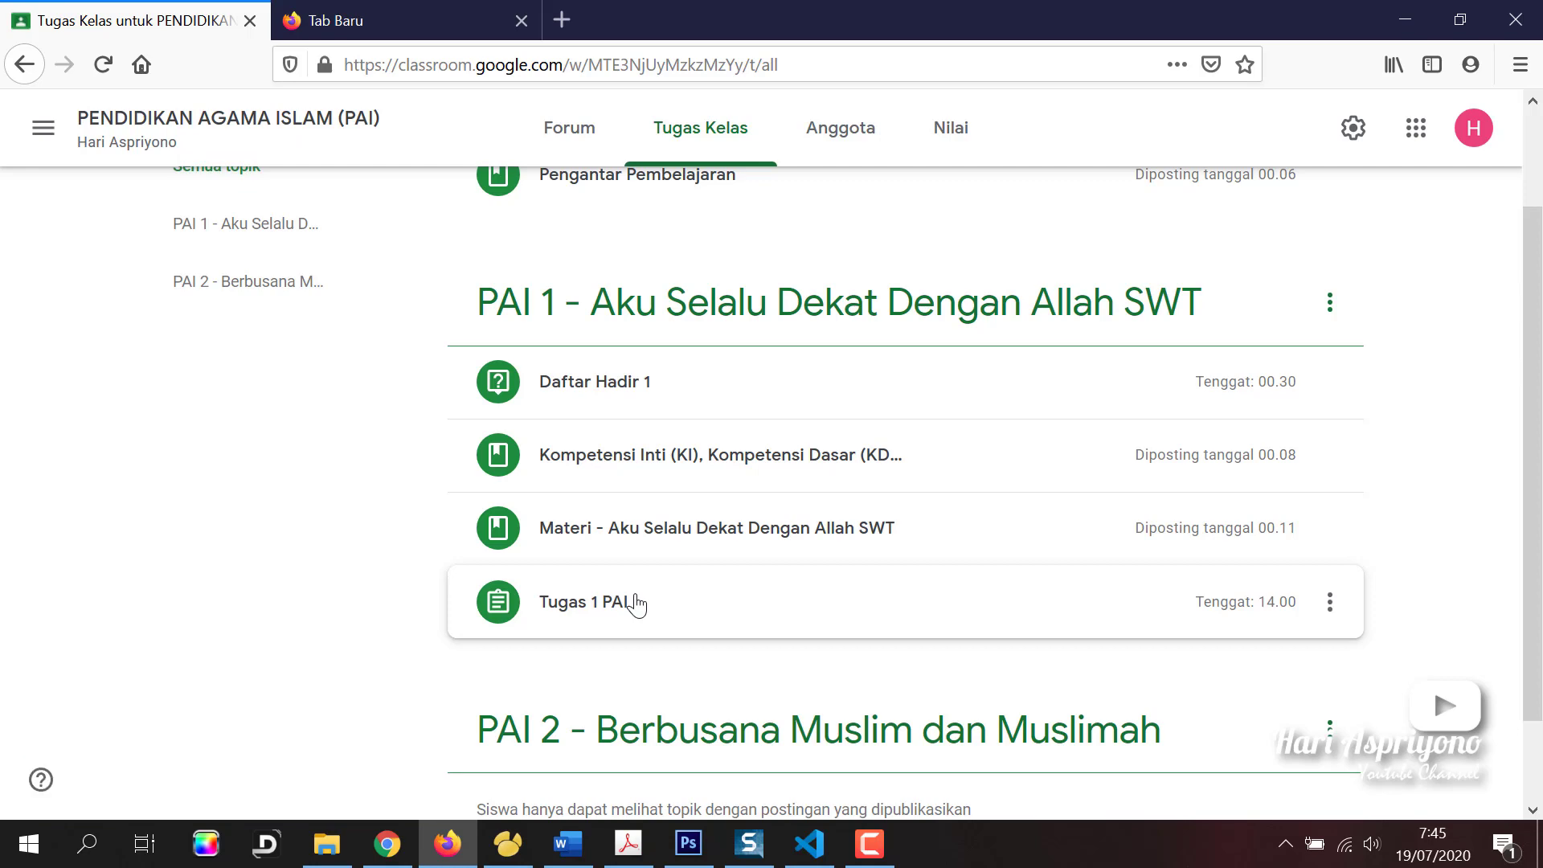
# - Switch to the student's Classroom in Chrome and display which account is signed in
pyautogui.click(389, 845)
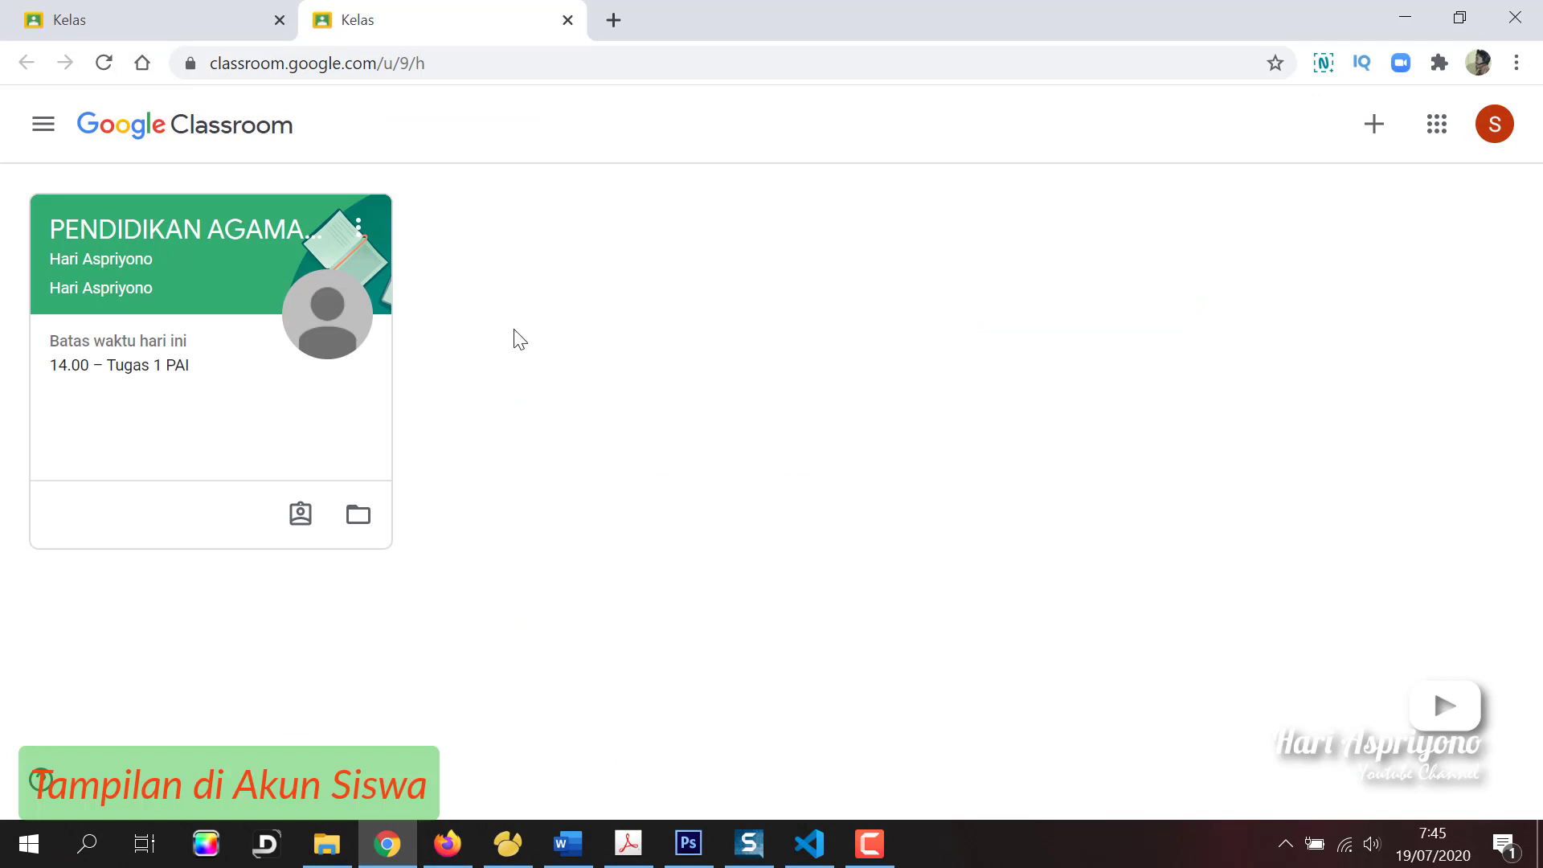
pyautogui.click(1494, 127)
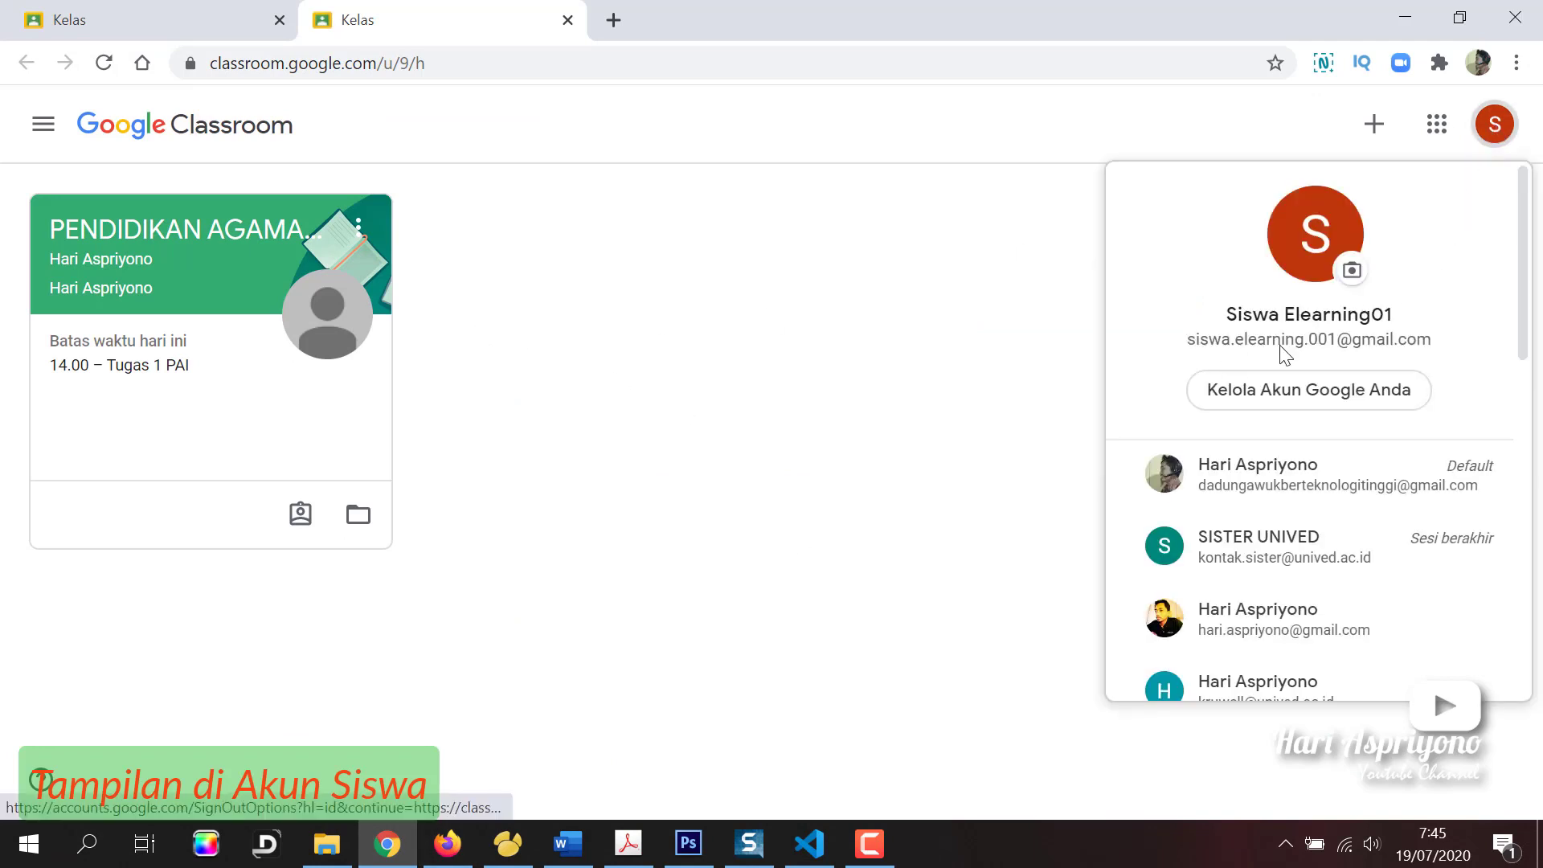
# - Close the account details and open the full "Tugas 1 PAI" assignment page from the PENDIDIKAN AGAMA ISLAM (PAI) class's classwork
pyautogui.click(858, 333)
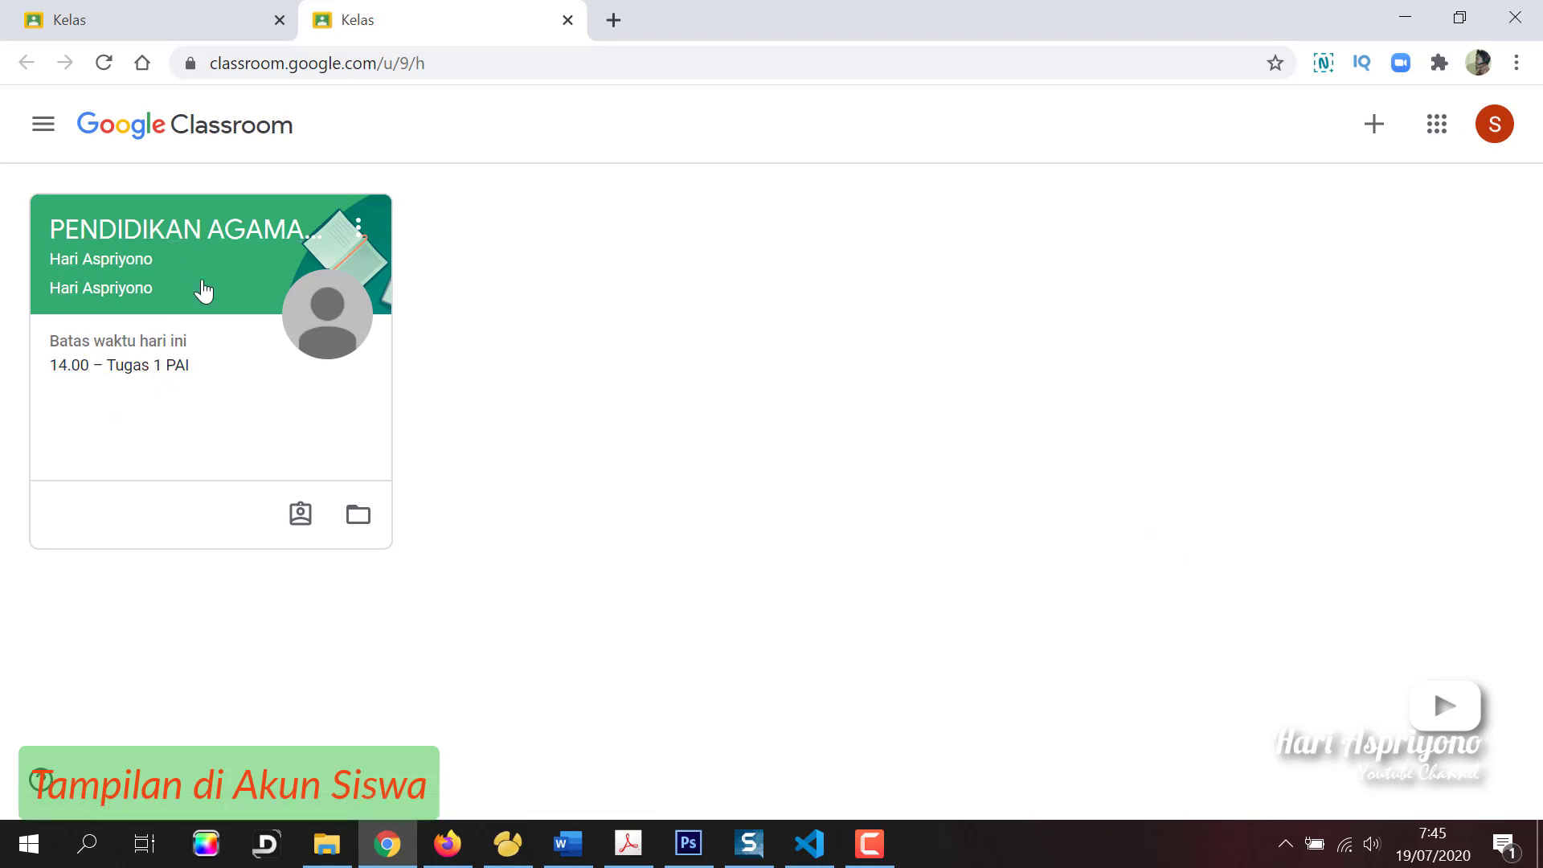
pyautogui.click(204, 235)
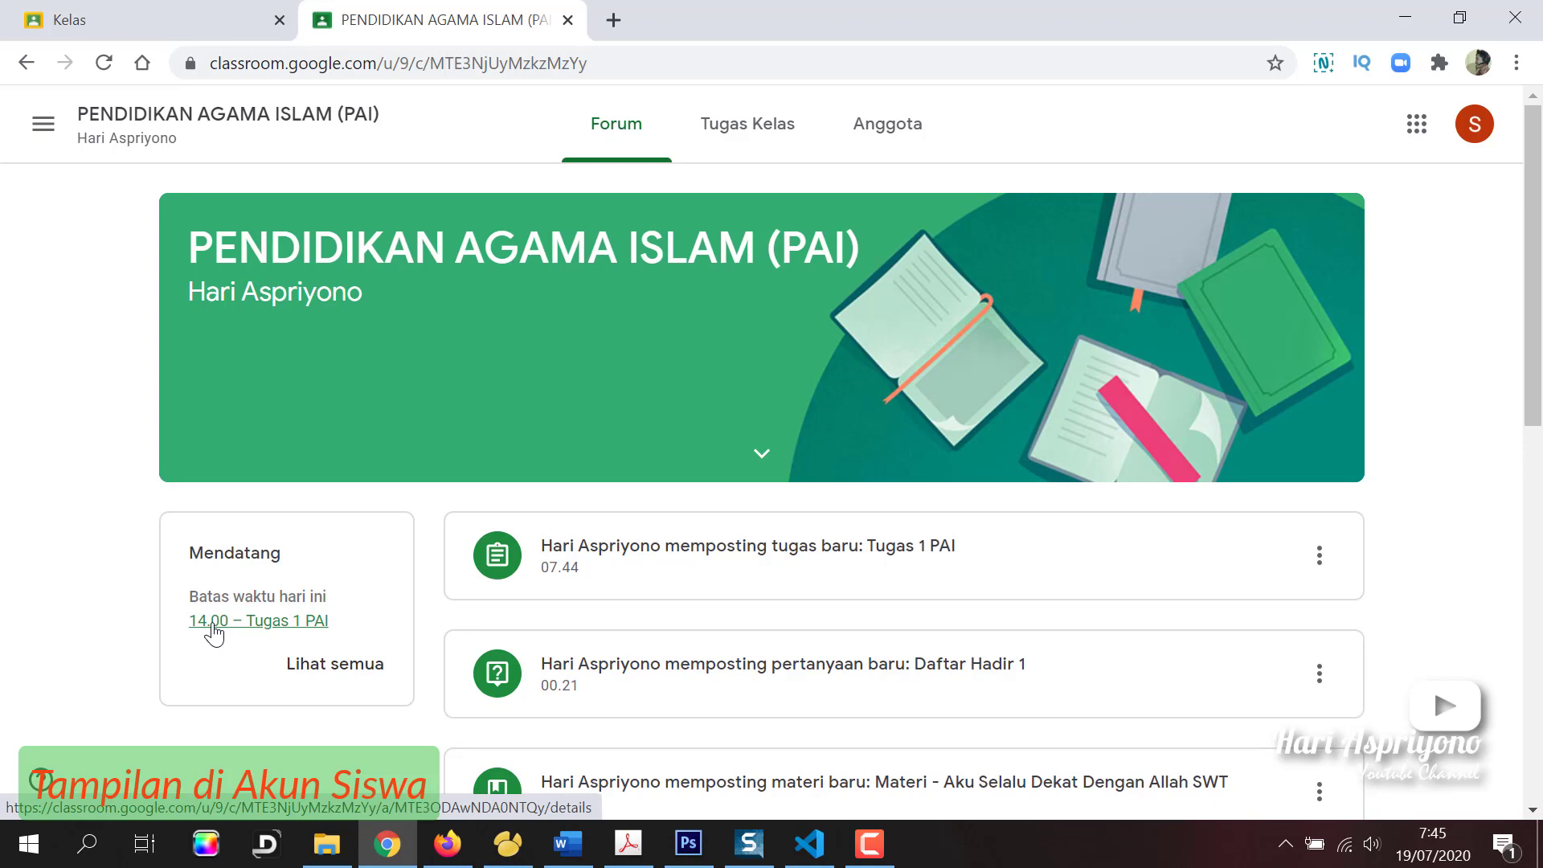
pyautogui.scroll(-1, 207, 699)
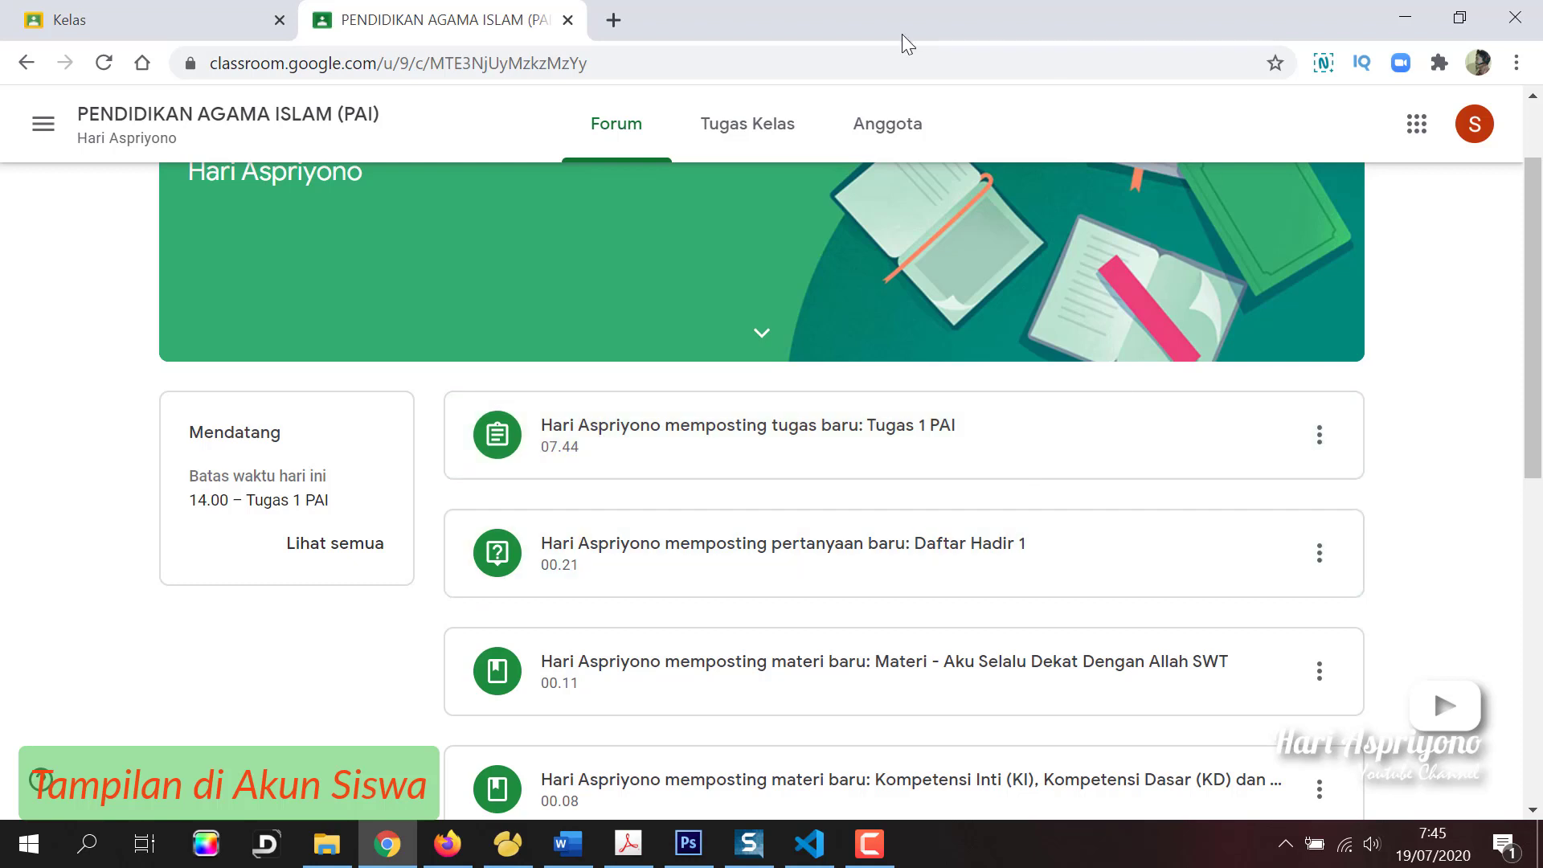
pyautogui.click(736, 125)
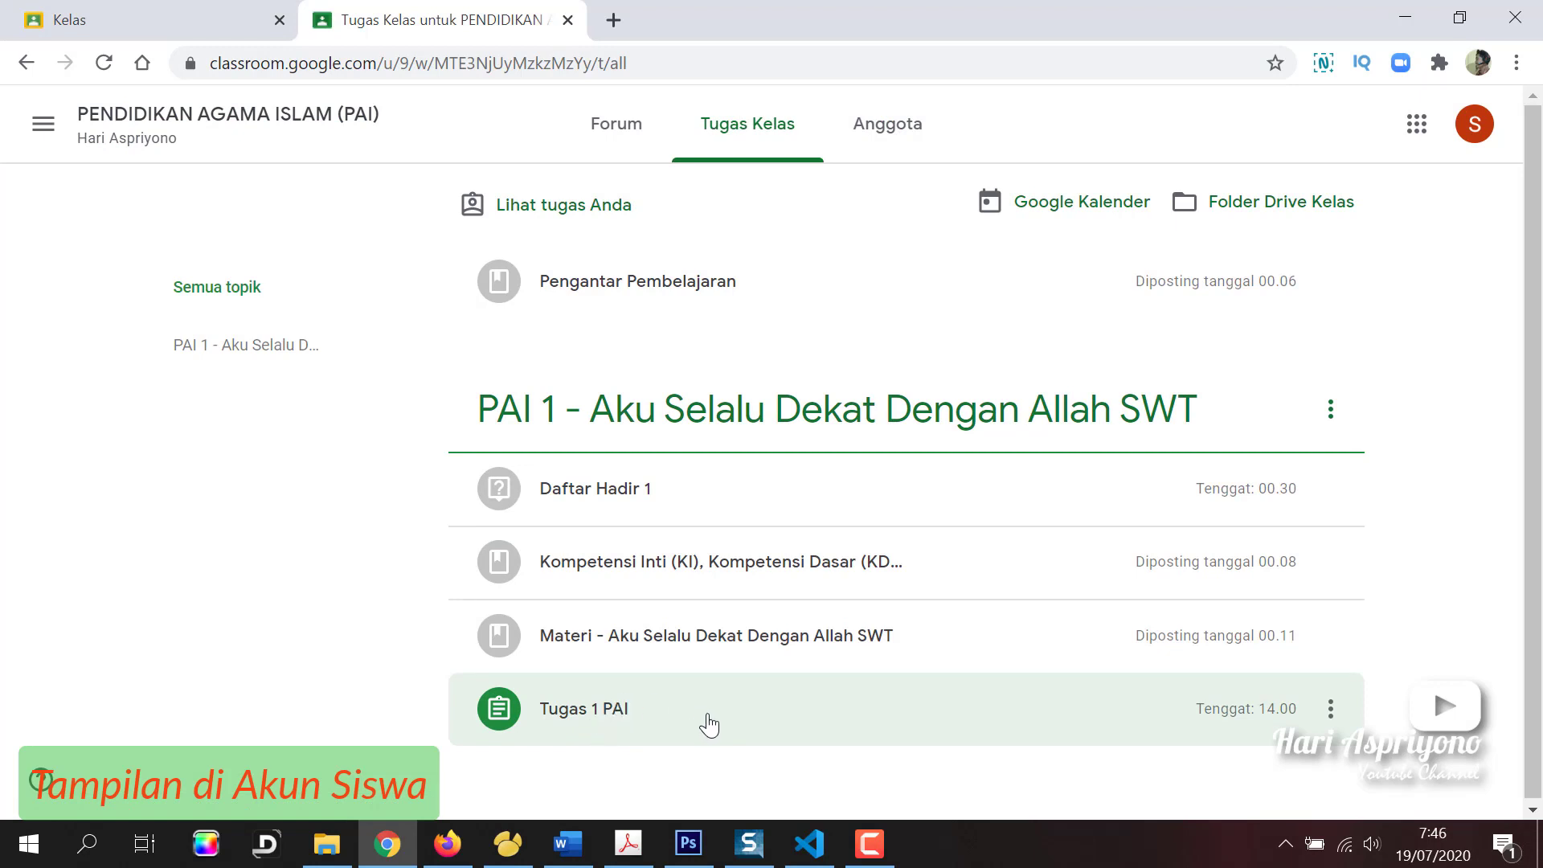
pyautogui.scroll(-1, 709, 723)
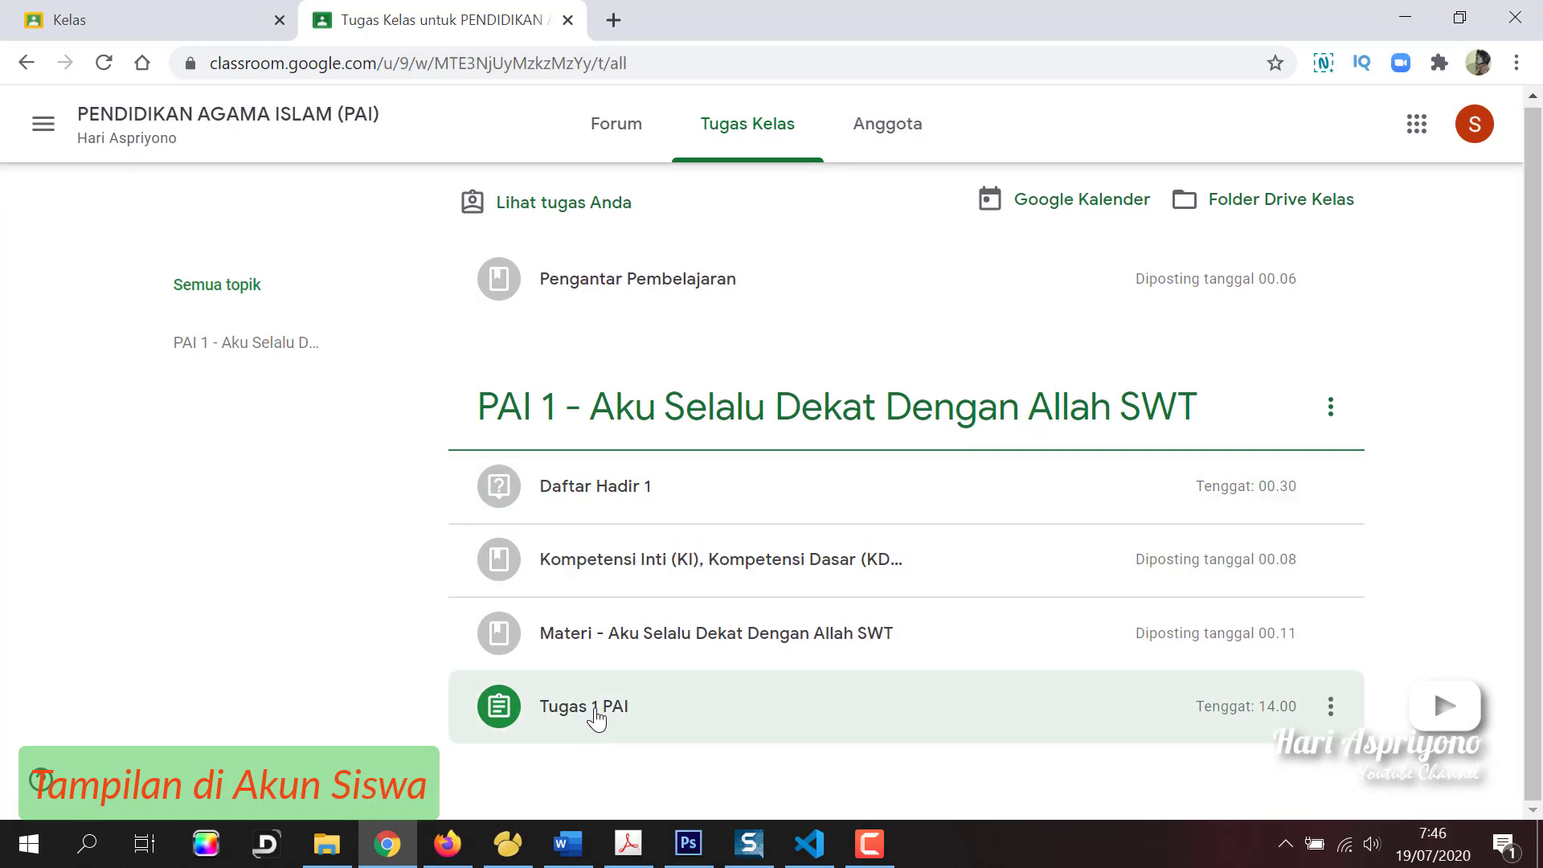
pyautogui.click(596, 715)
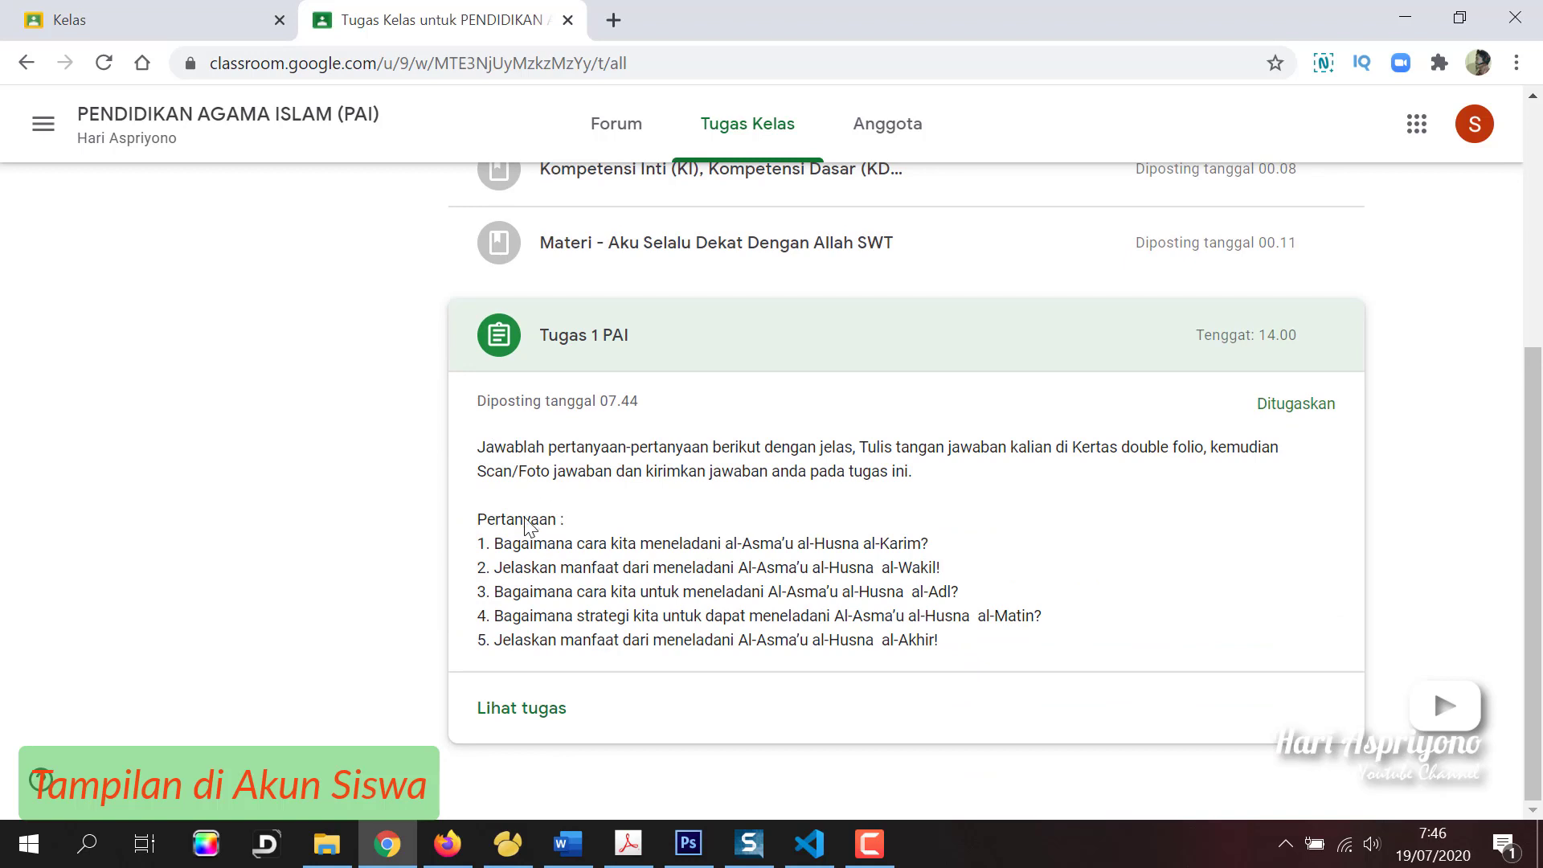
pyautogui.click(518, 709)
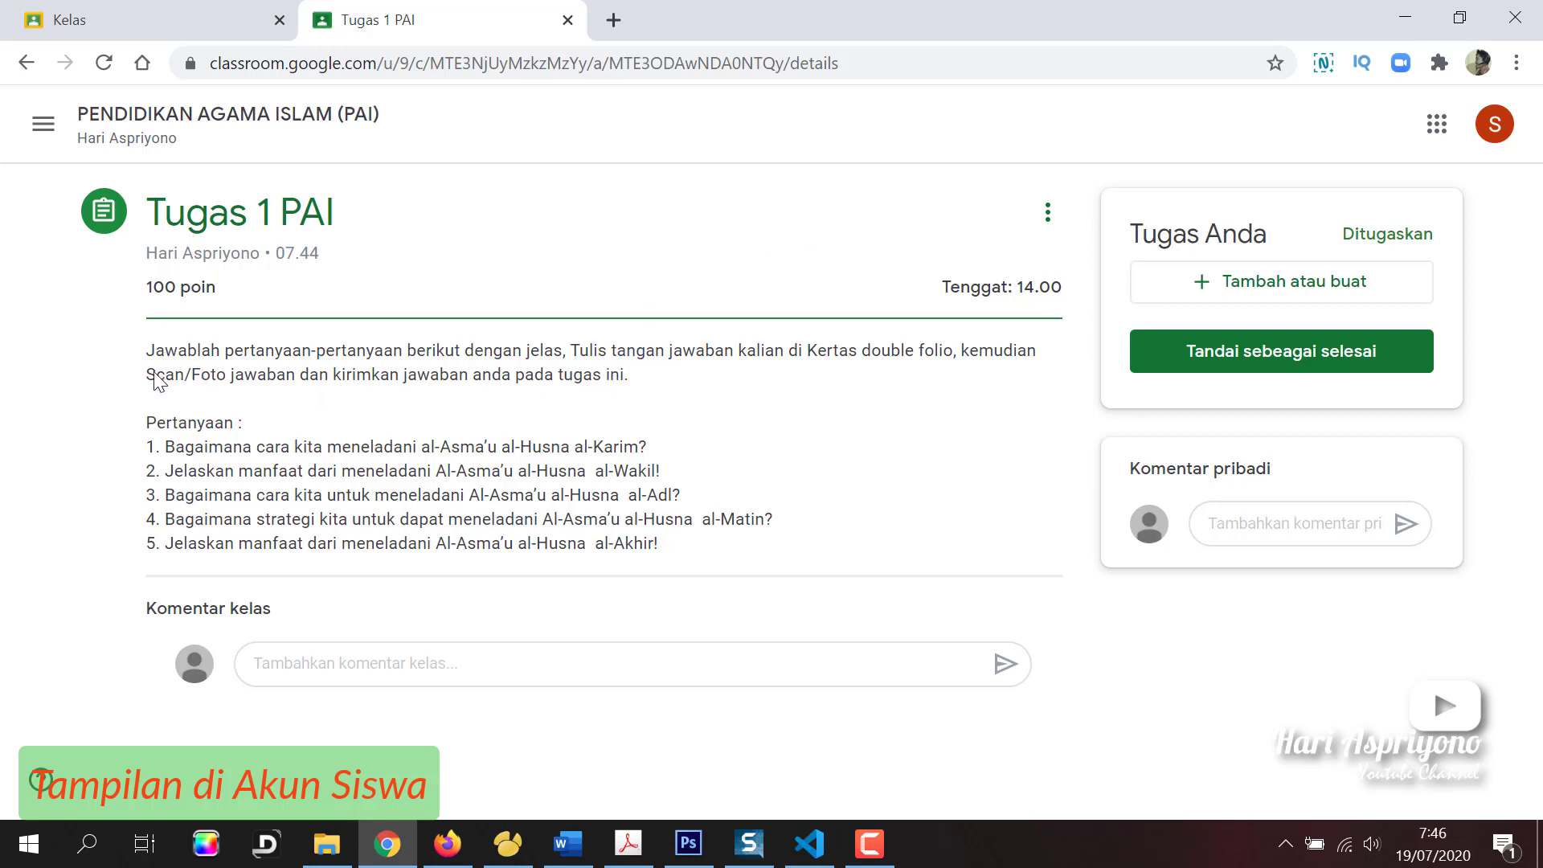
# - Review the assignment's instruction to scan or photograph the answers, its questions and the class comment field
pyautogui.moveTo(147, 375); pyautogui.dragTo(299, 383)
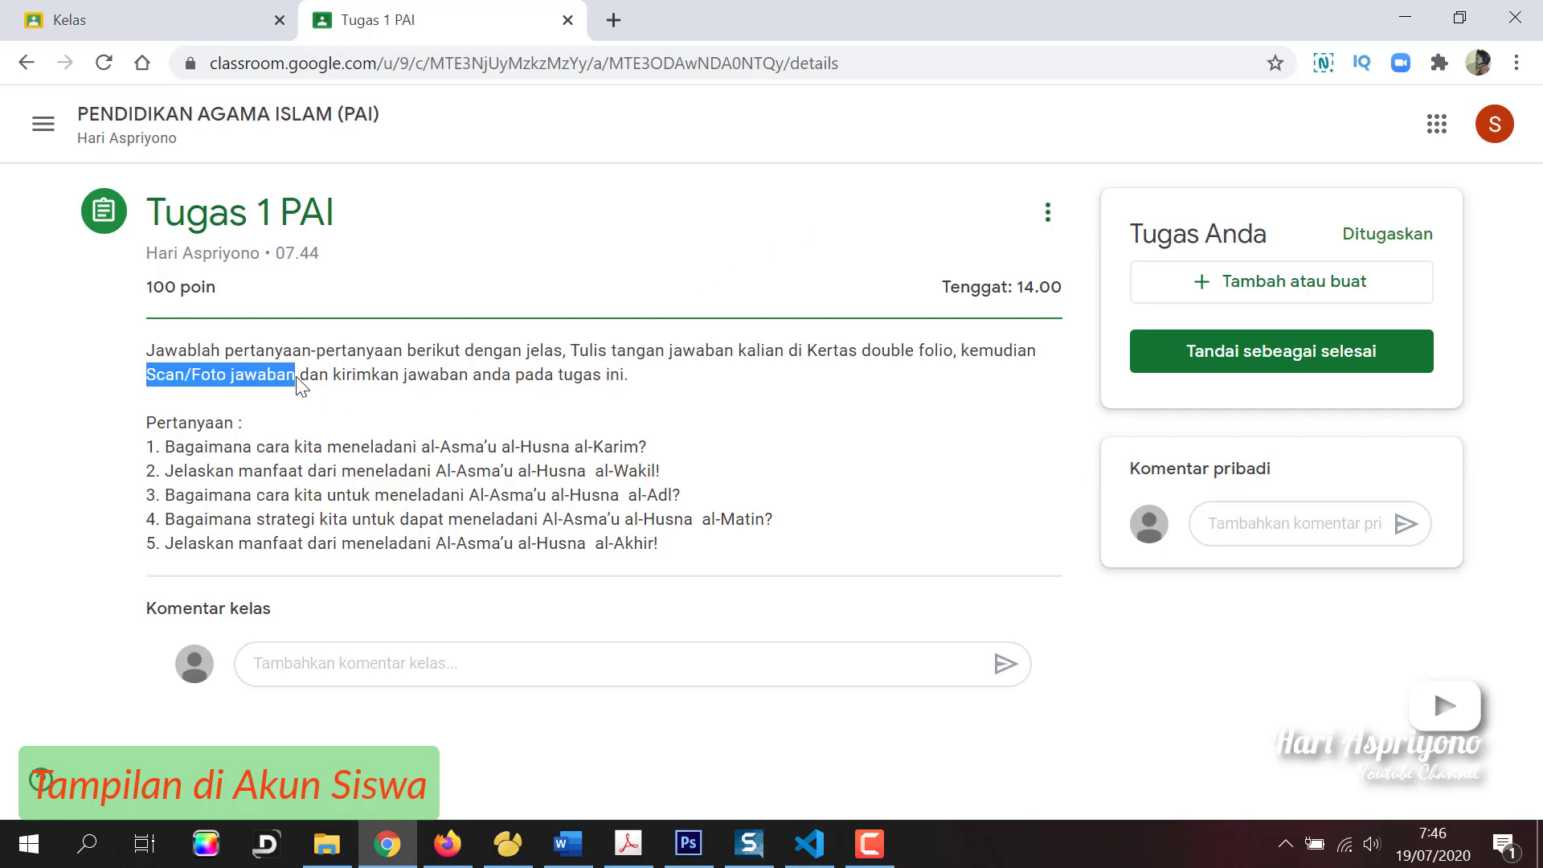
pyautogui.click(591, 397)
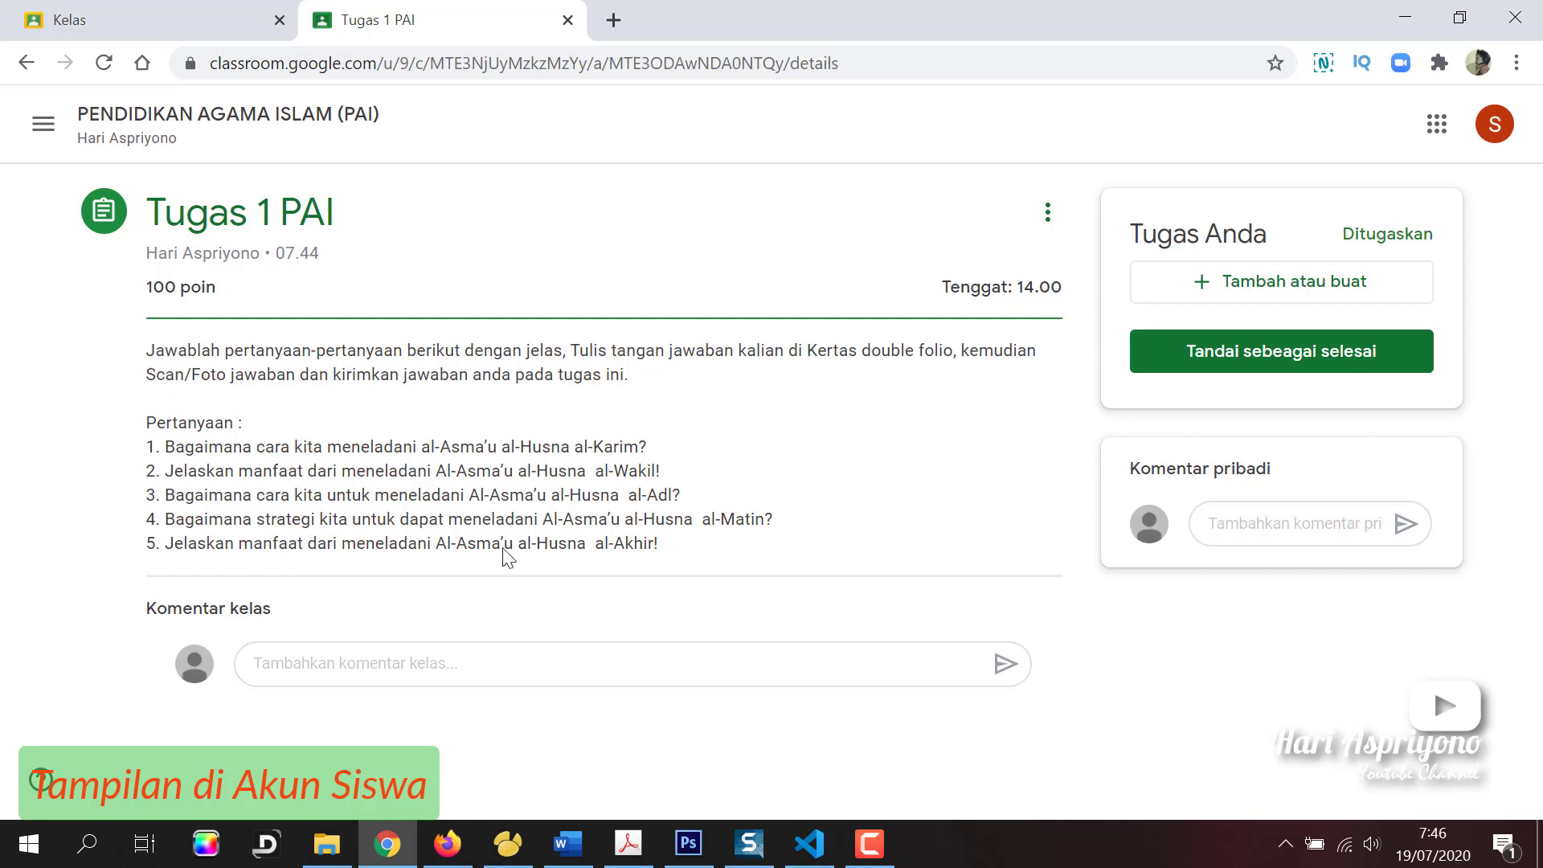
pyautogui.click(306, 669)
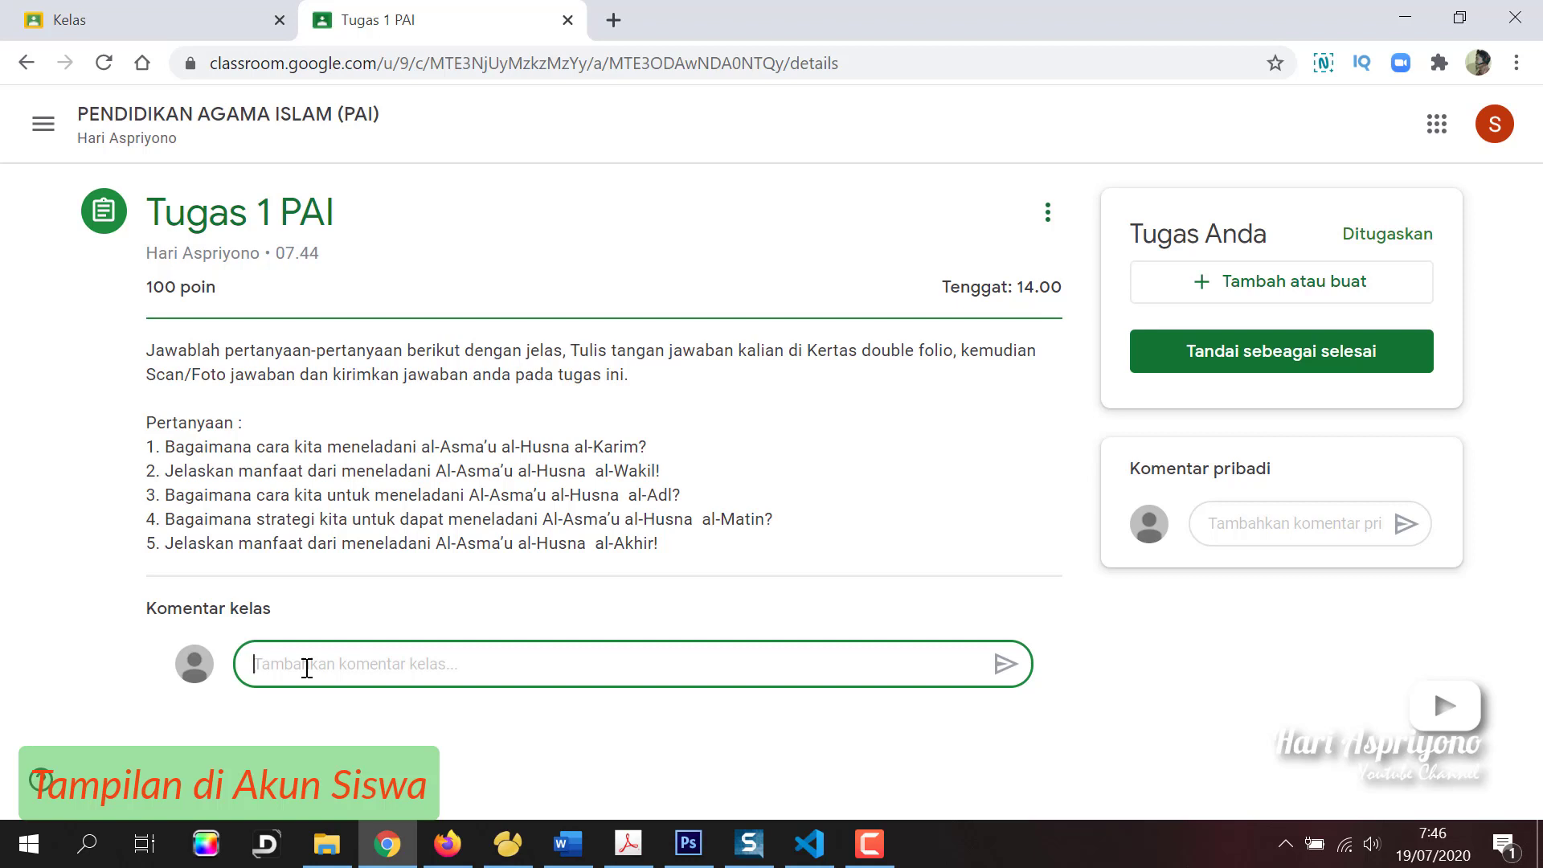
pyautogui.click(945, 607)
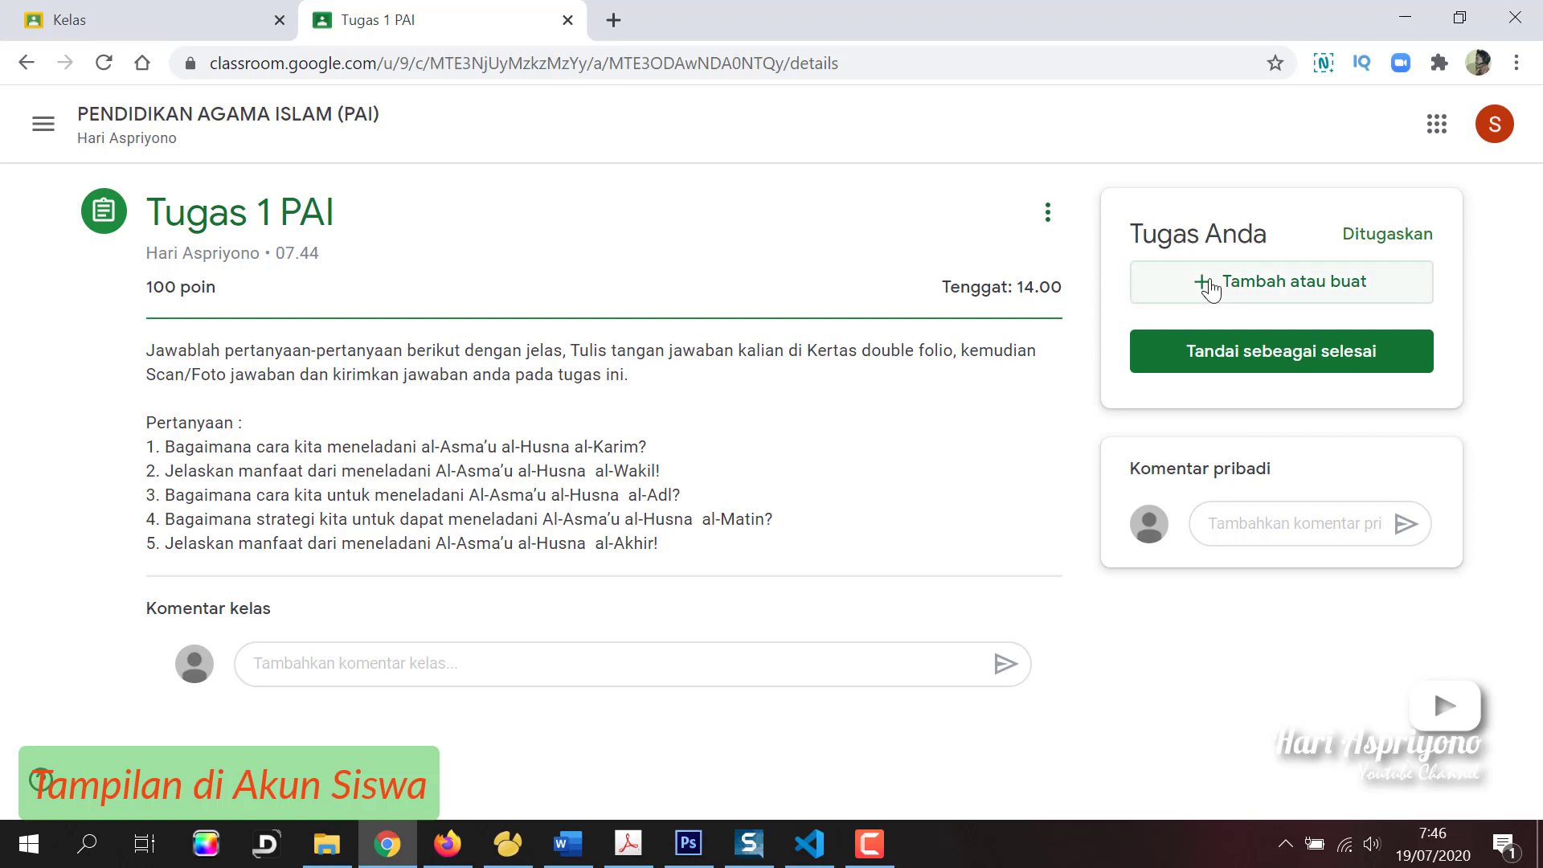
# - Start adding a file to the student's work and browse to the Pictures > Classroom > 1 folder
pyautogui.click(1252, 283)
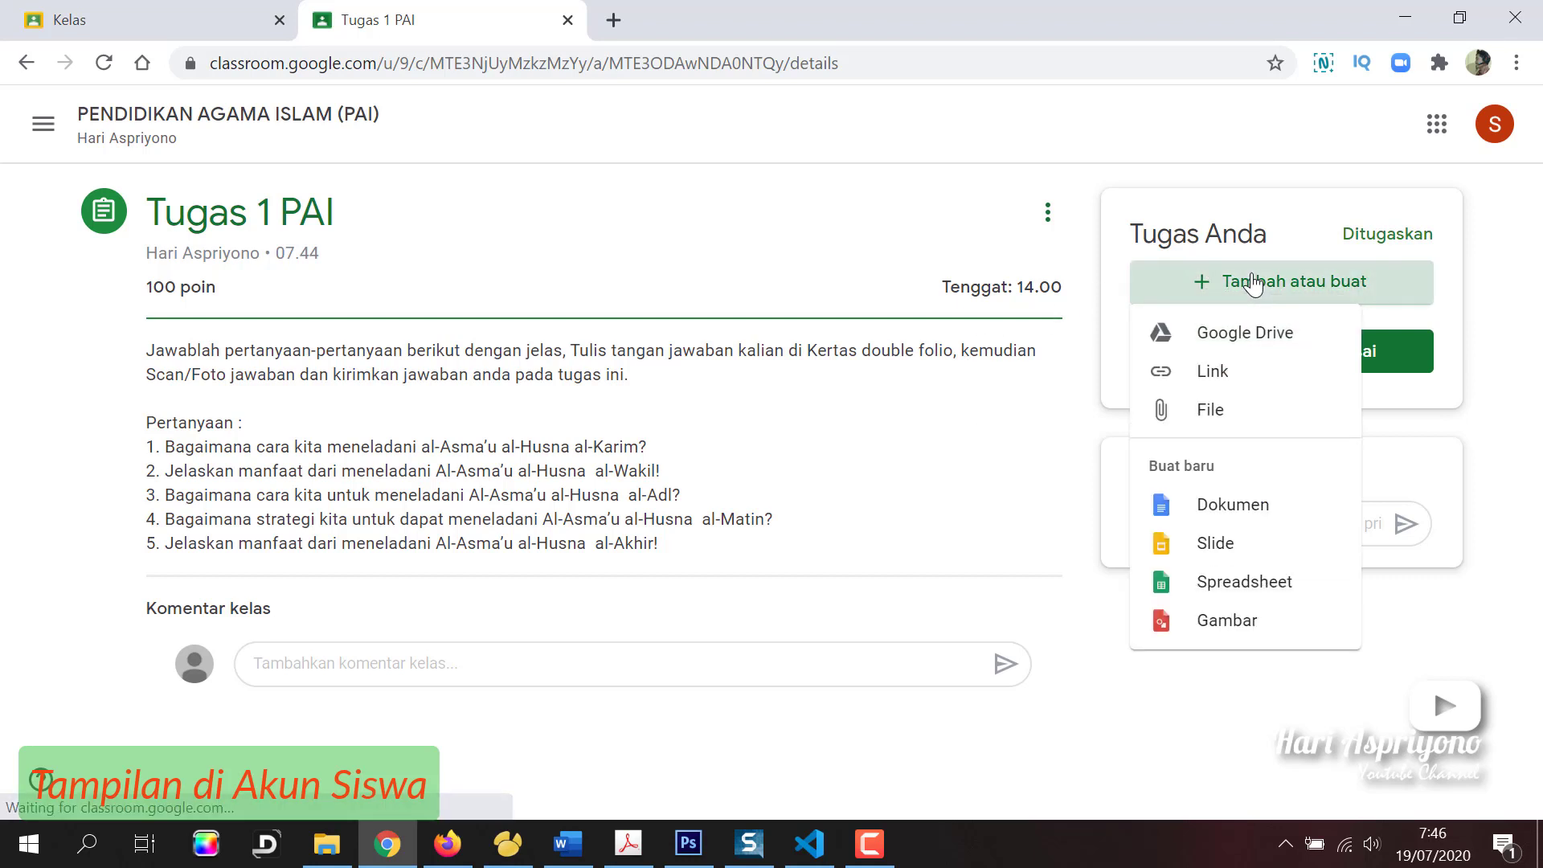
pyautogui.click(1222, 413)
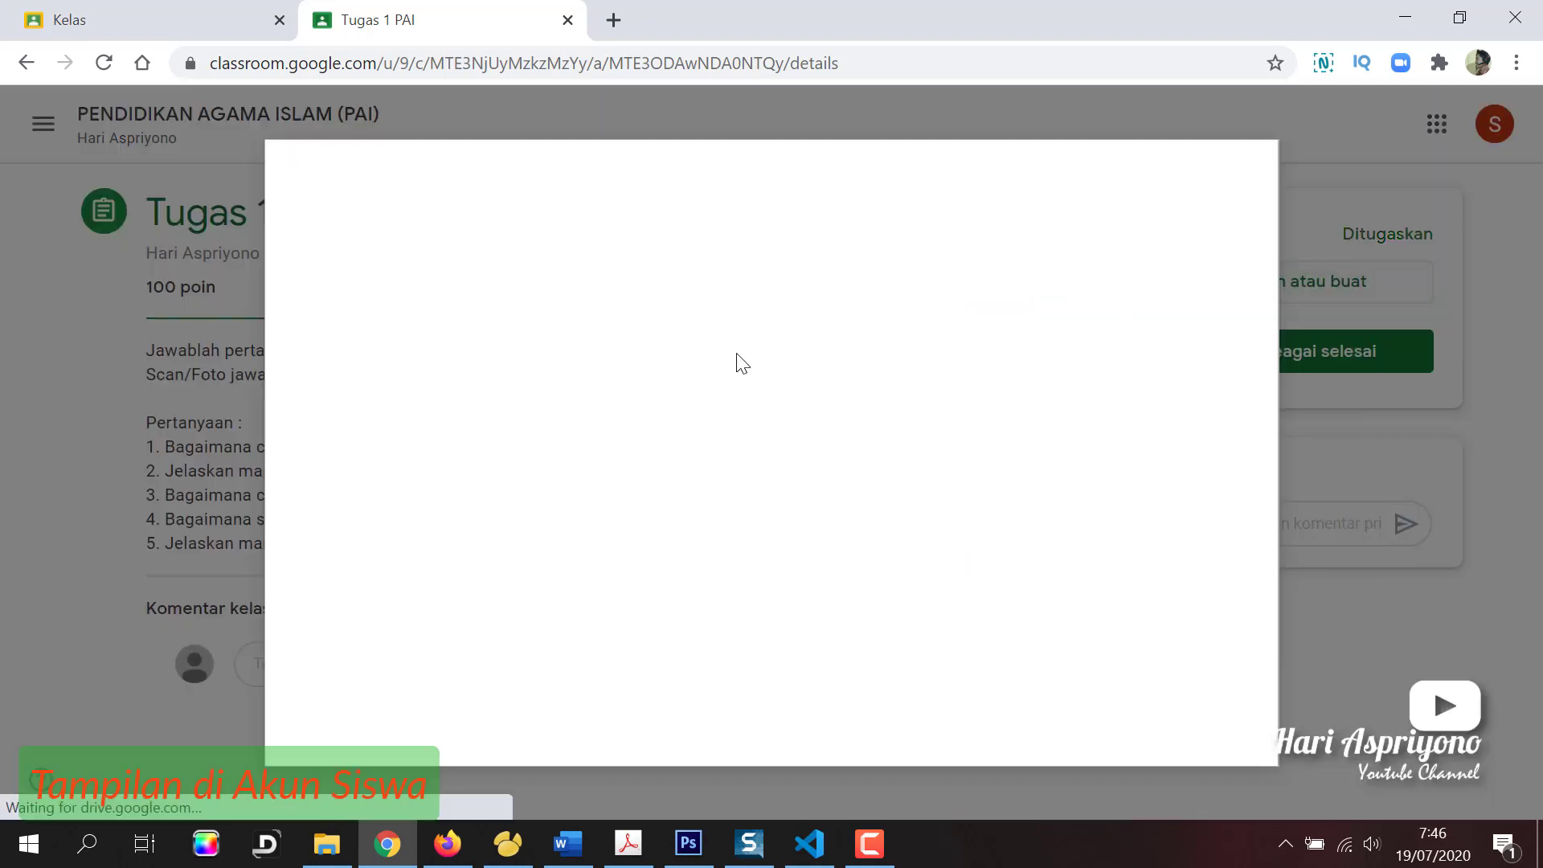
pyautogui.click(765, 483)
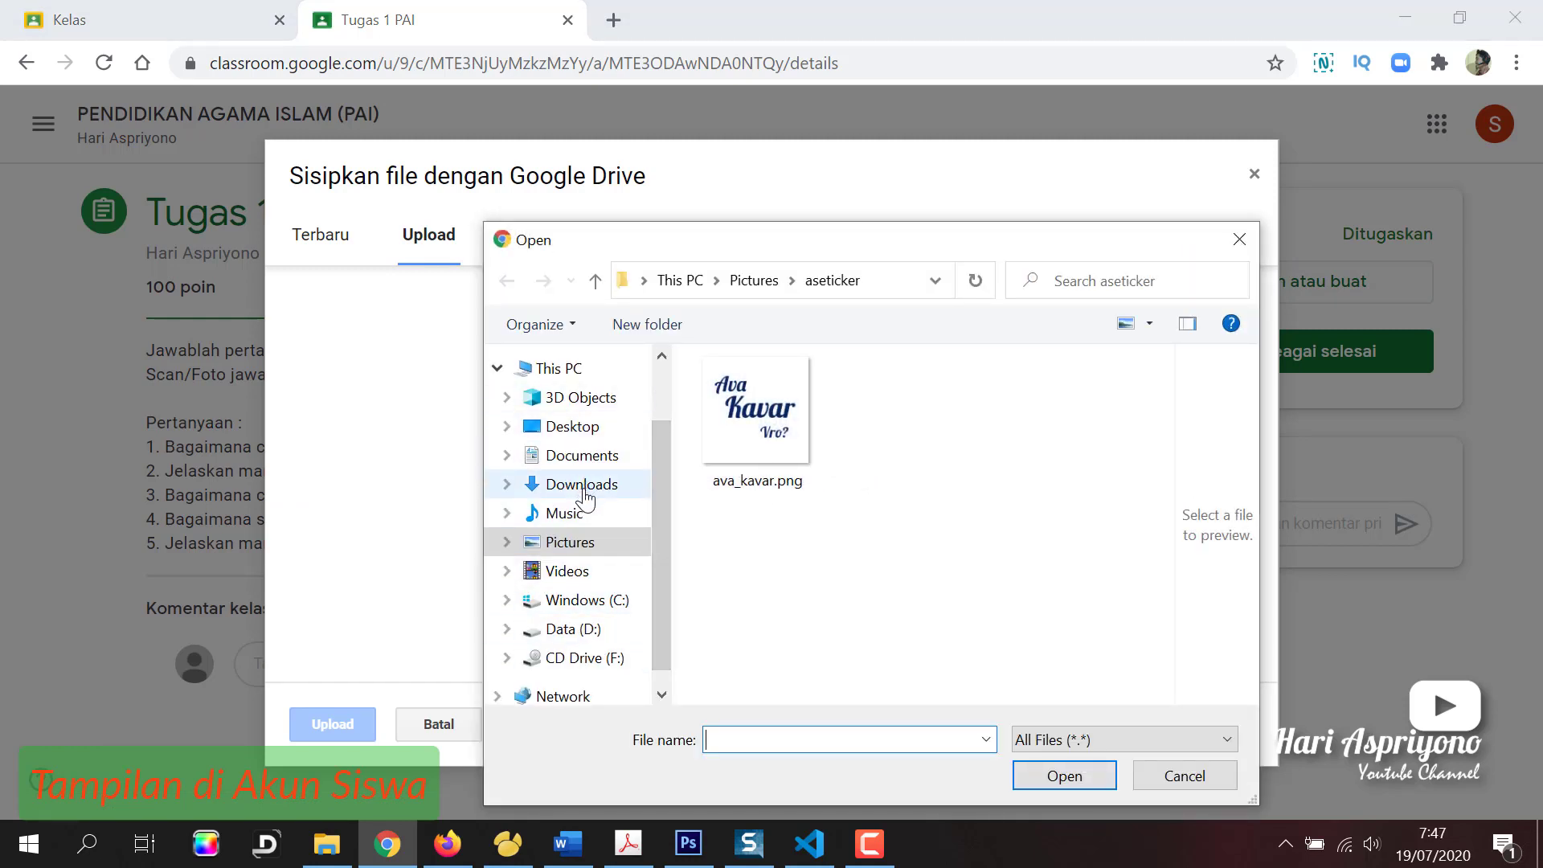
pyautogui.click(562, 543)
pyautogui.scroll(-1, 940, 549)
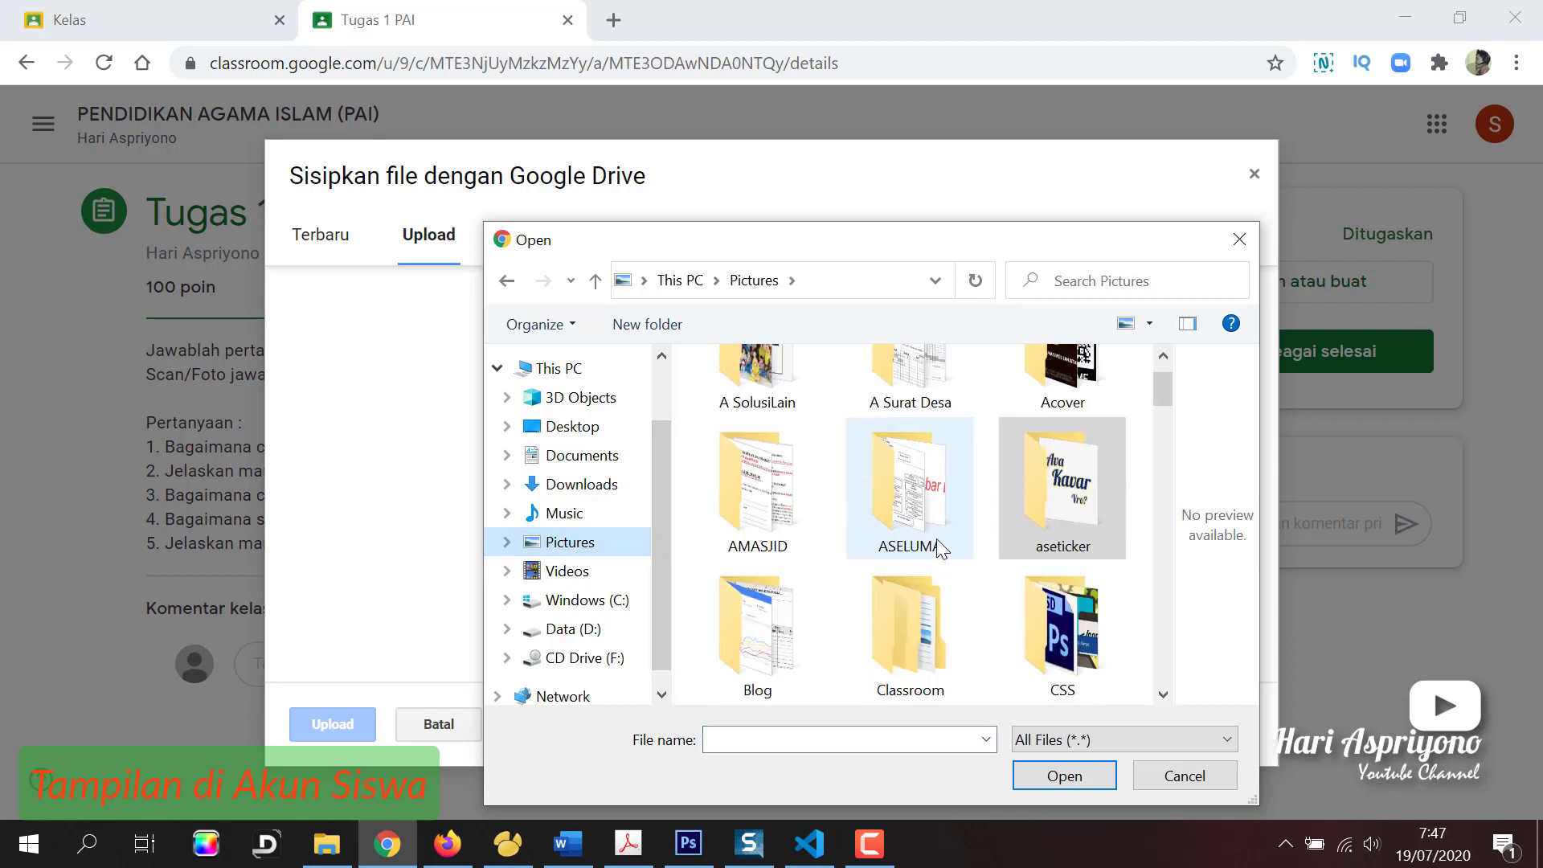
pyautogui.scroll(-1, 1014, 561)
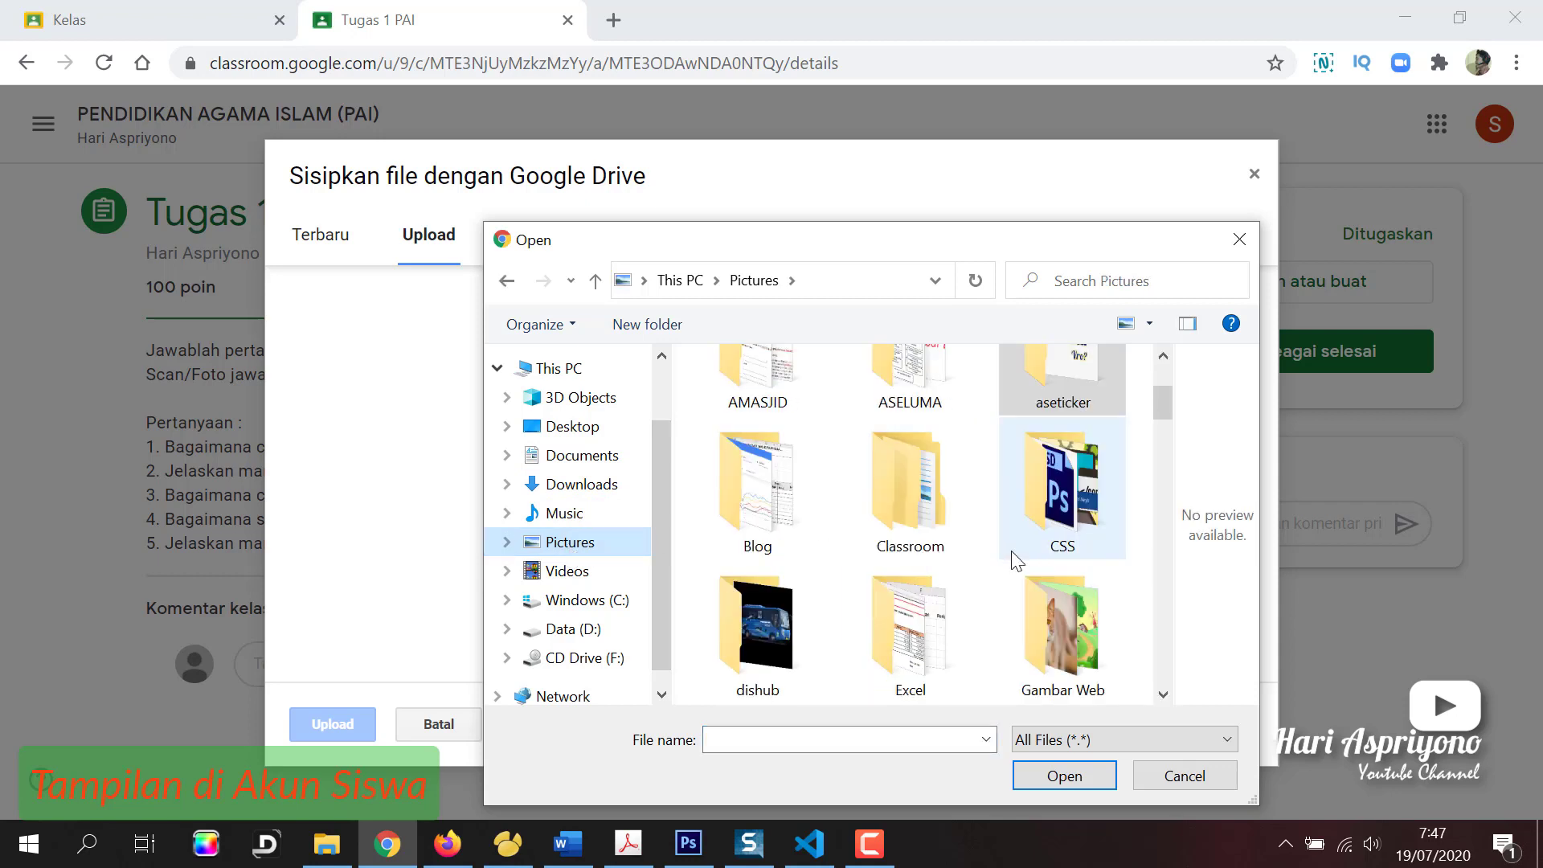
pyautogui.doubleClick(910, 505)
pyautogui.doubleClick(767, 434)
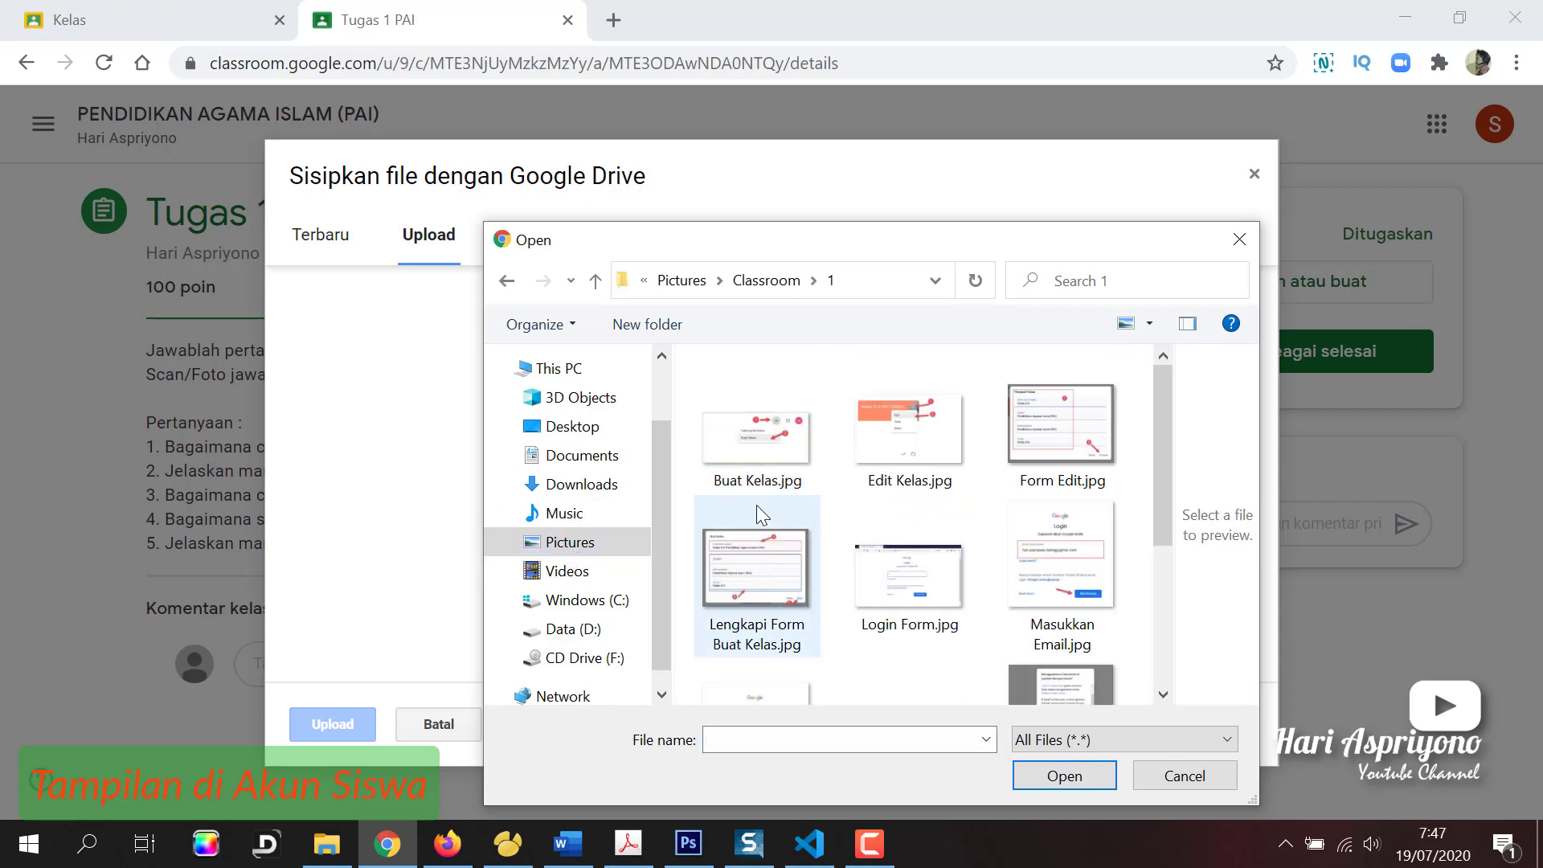
# - Upload "Tampilan Dashboard GCR.jpg" as the answer and turn in the assignment
pyautogui.scroll(-3, 1015, 487)
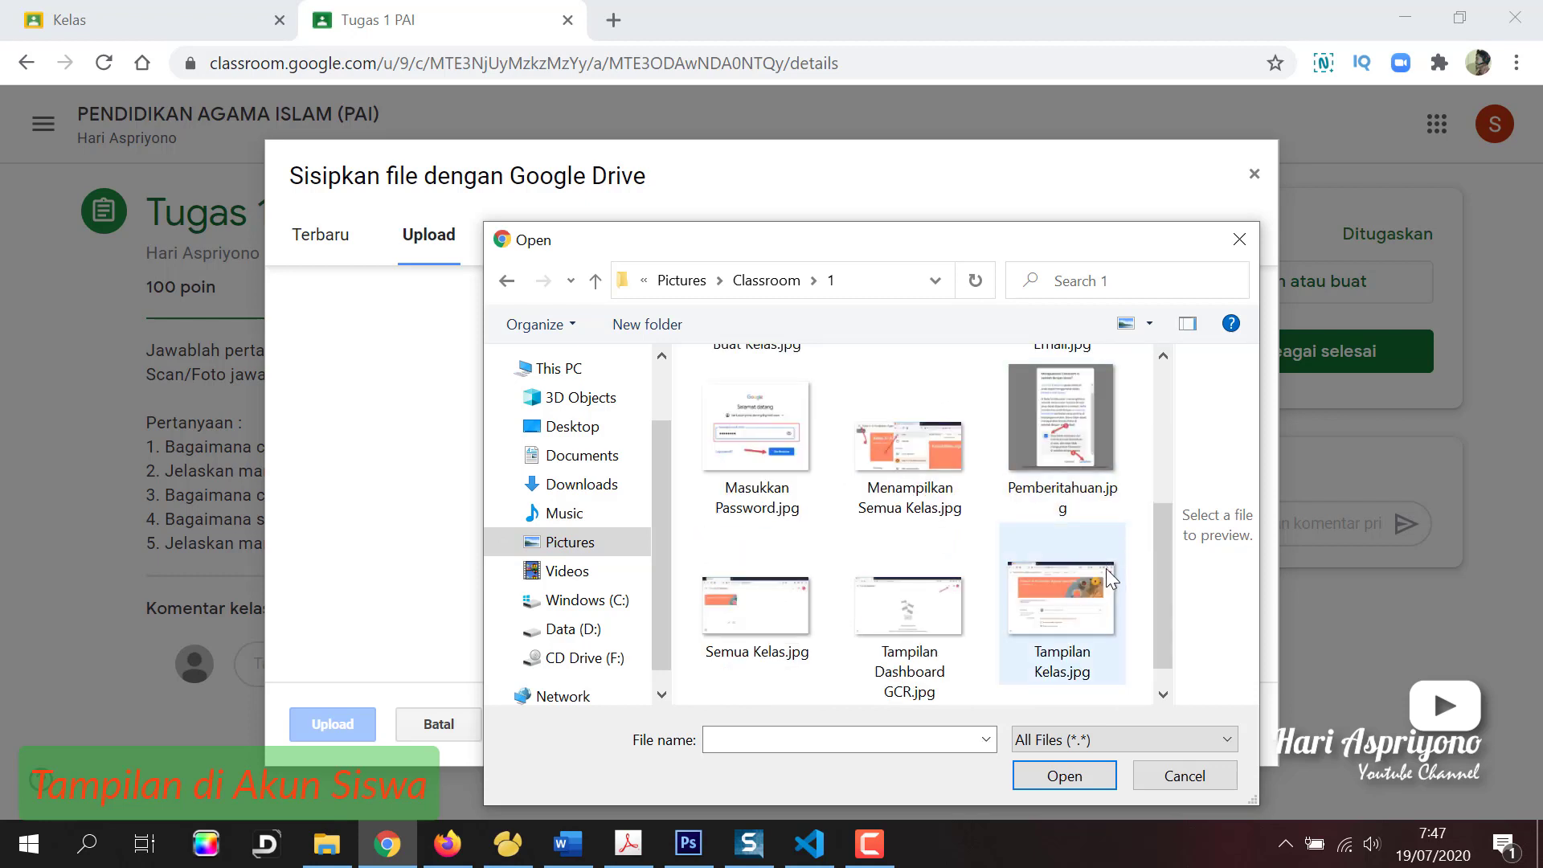
pyautogui.click(940, 613)
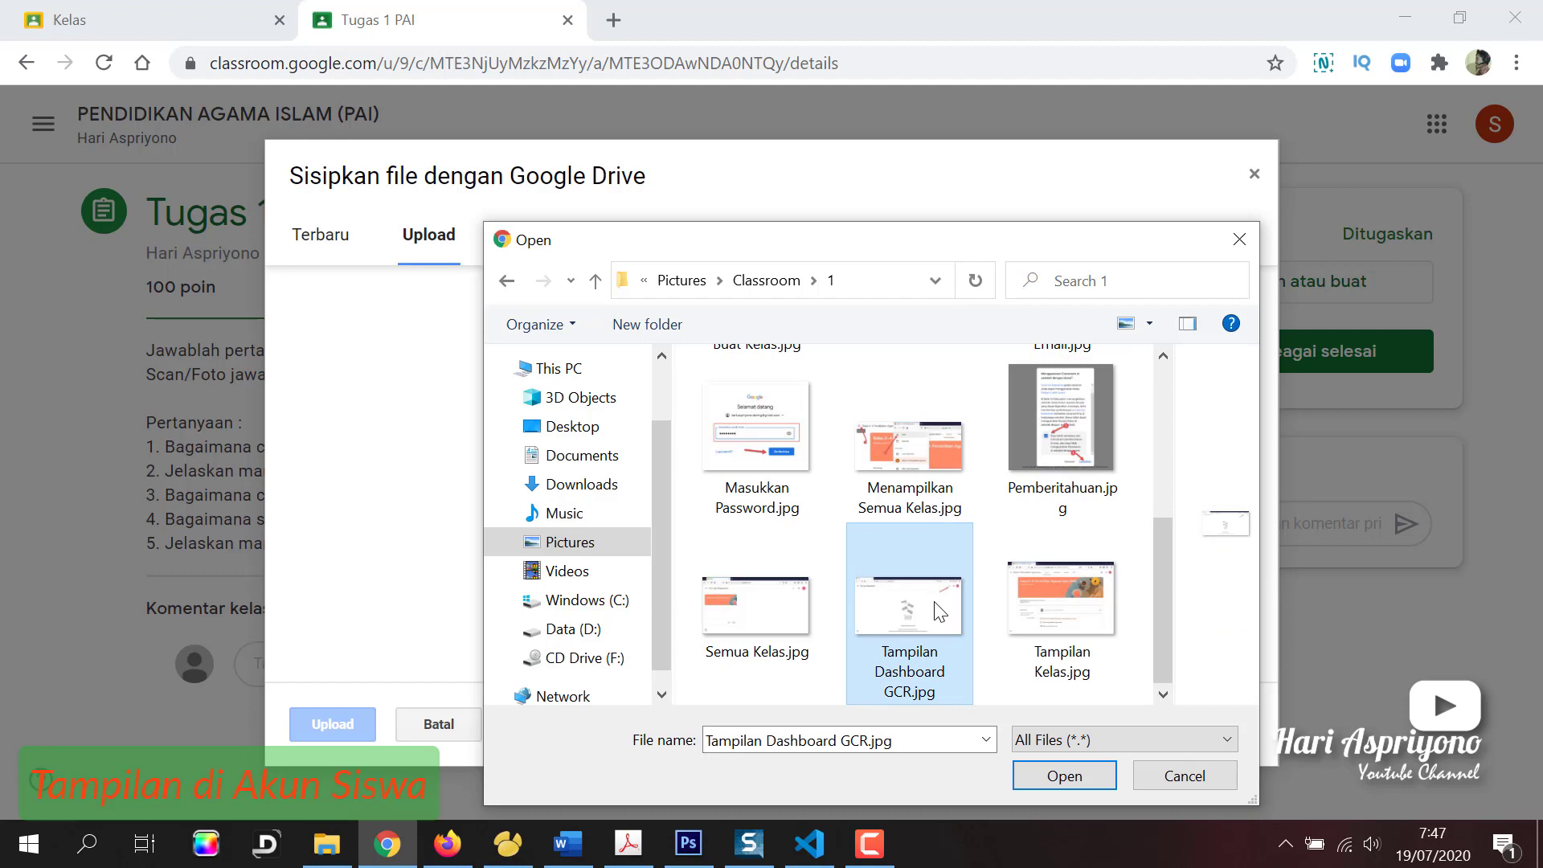
pyautogui.click(1085, 779)
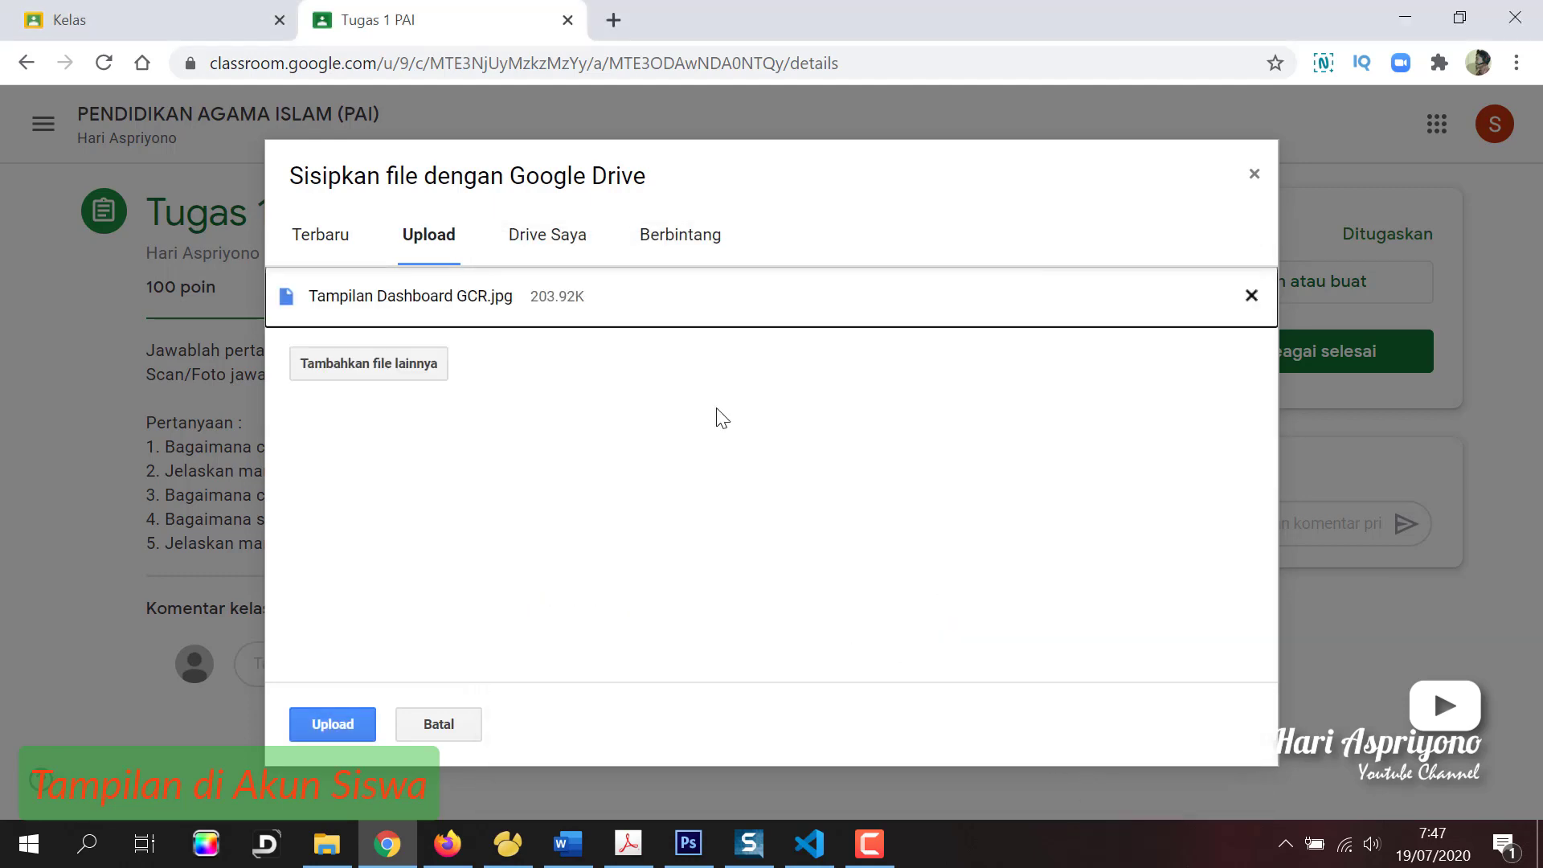
pyautogui.click(330, 727)
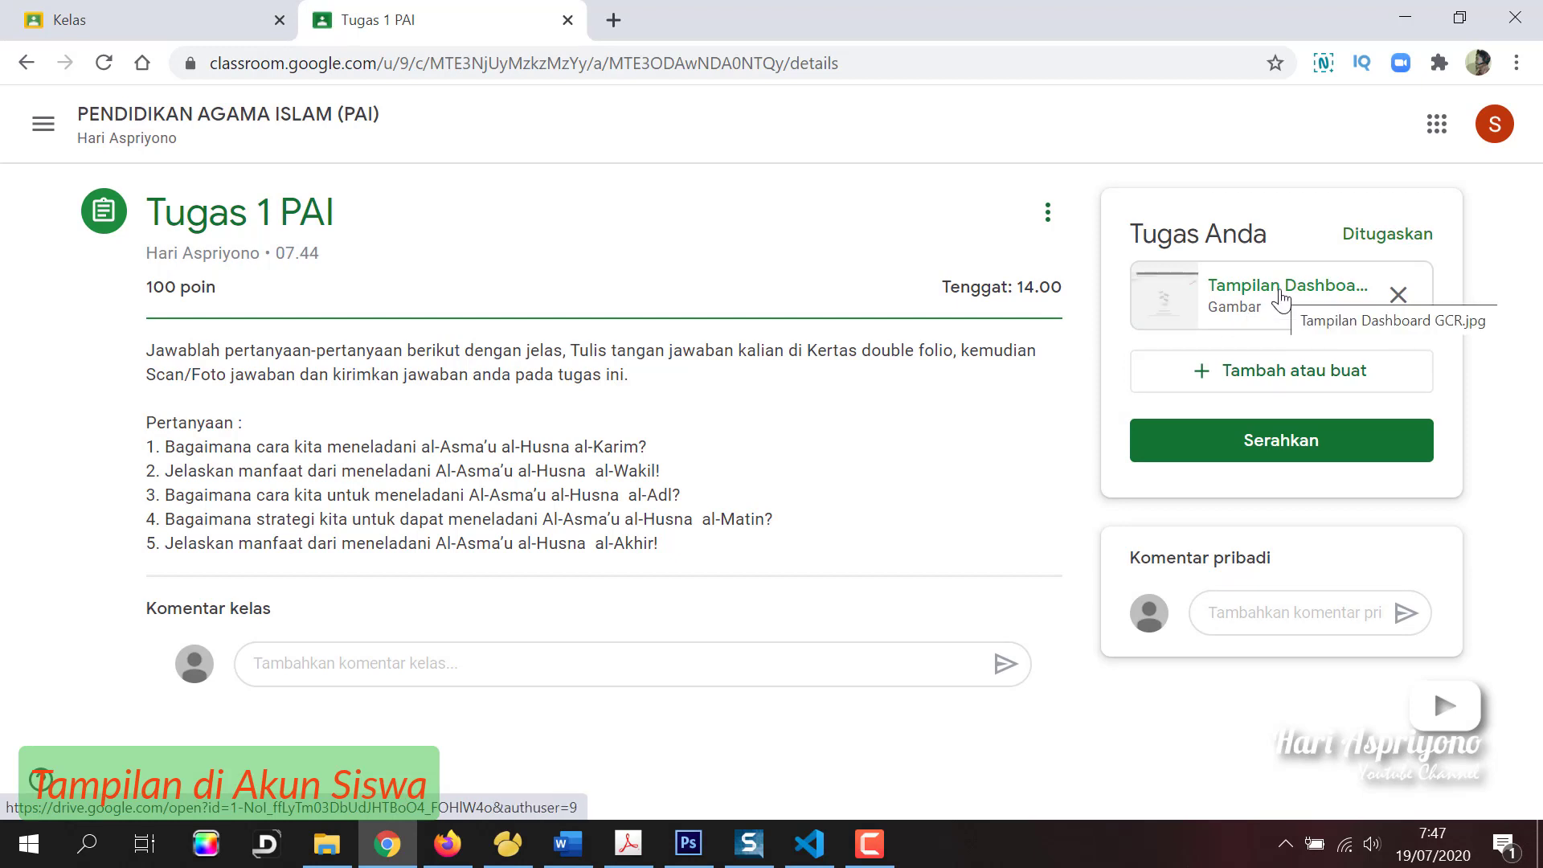
pyautogui.click(1235, 447)
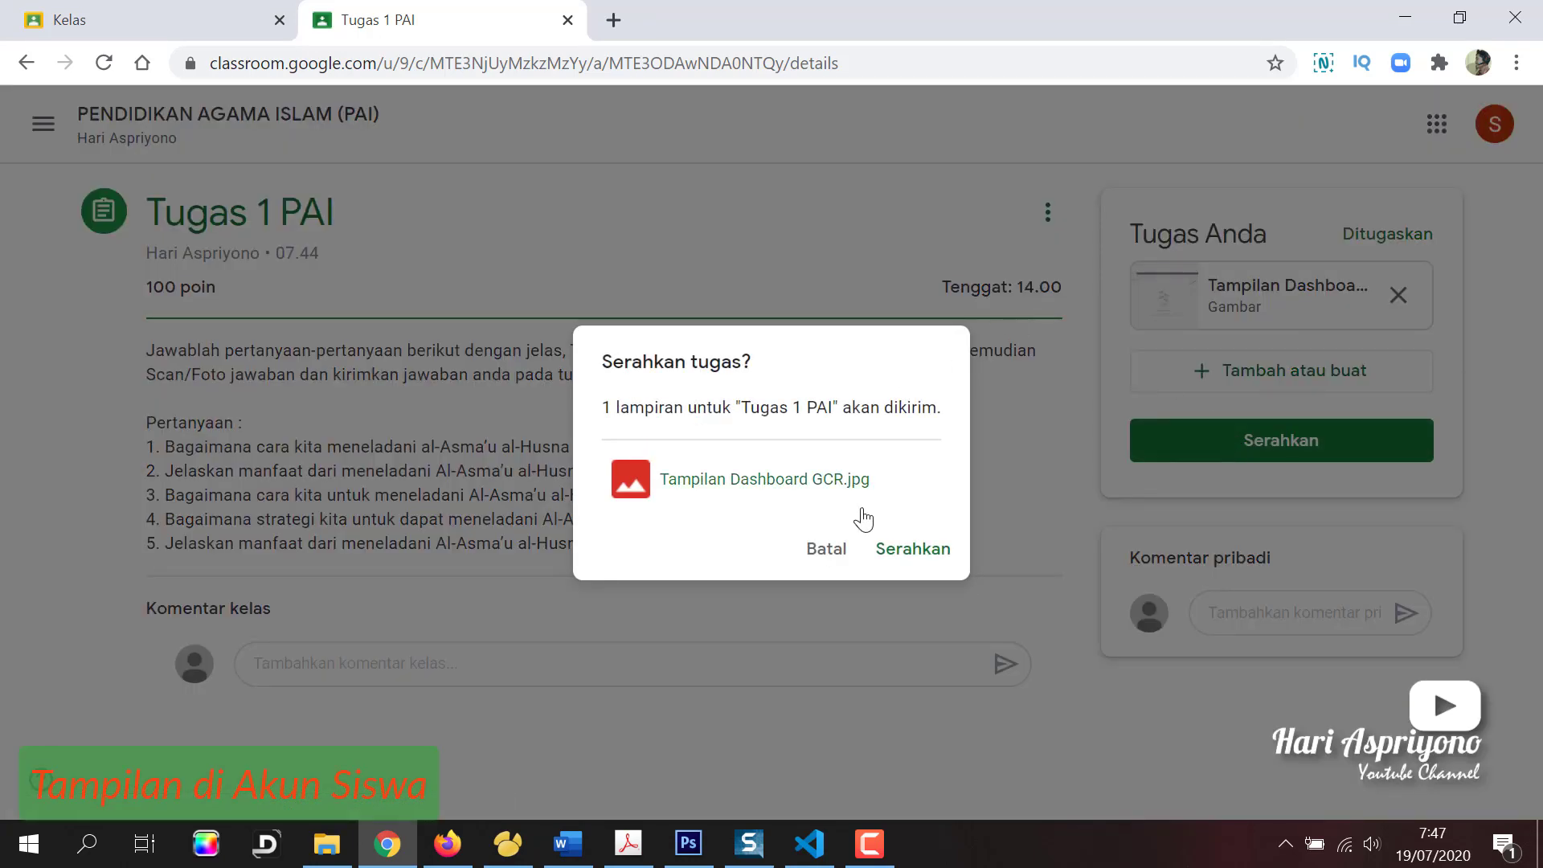
pyautogui.click(902, 551)
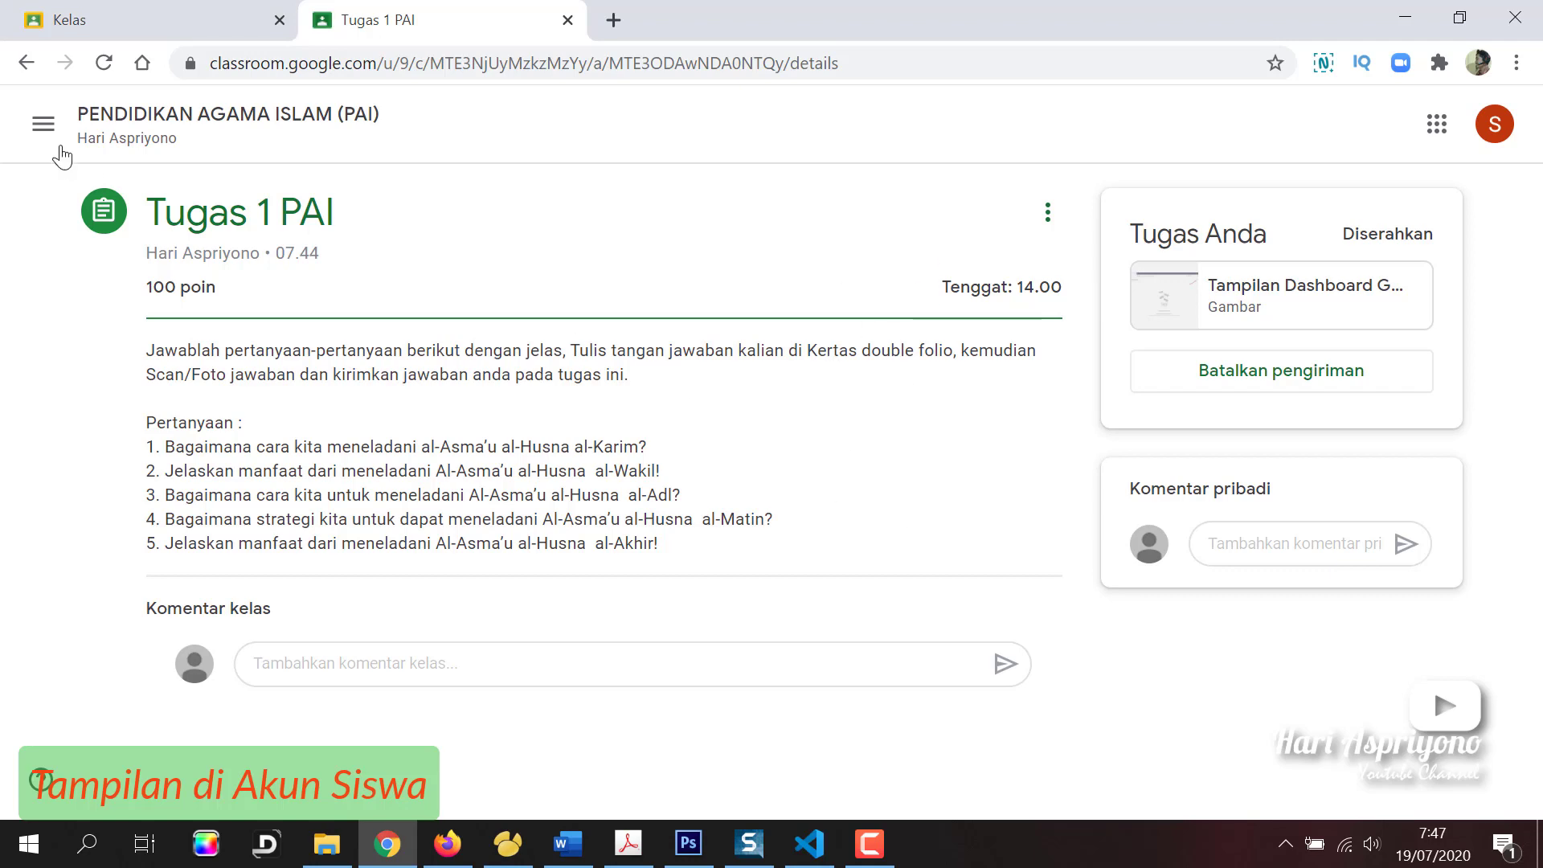
# - Check the class's upcoming work in the stream and the submission status of "Tugas 1 PAI" in the classwork
pyautogui.click(138, 125)
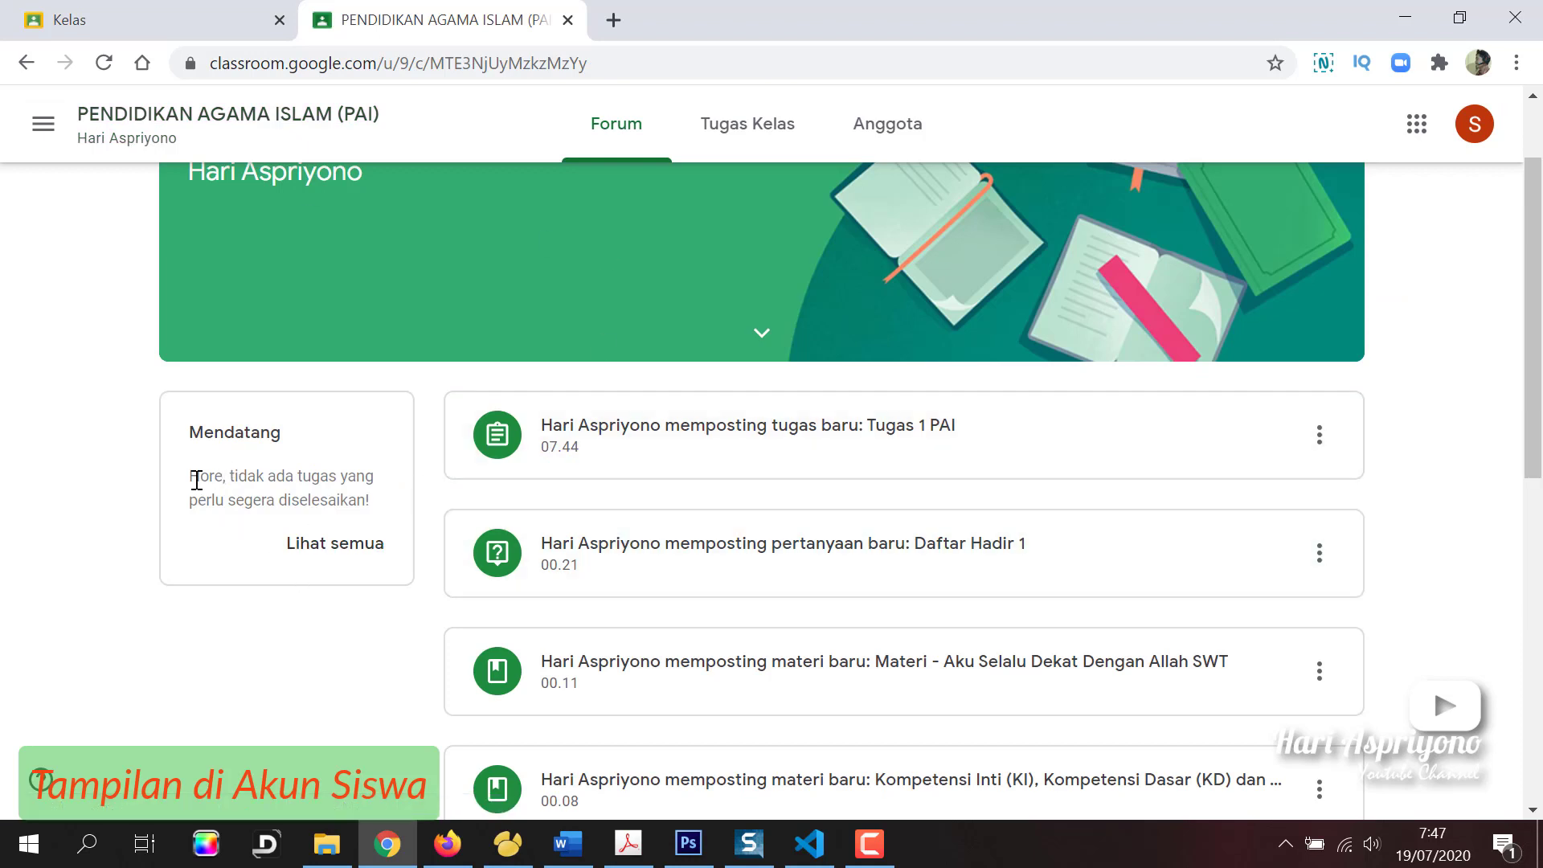
pyautogui.moveTo(196, 480); pyautogui.dragTo(340, 481)
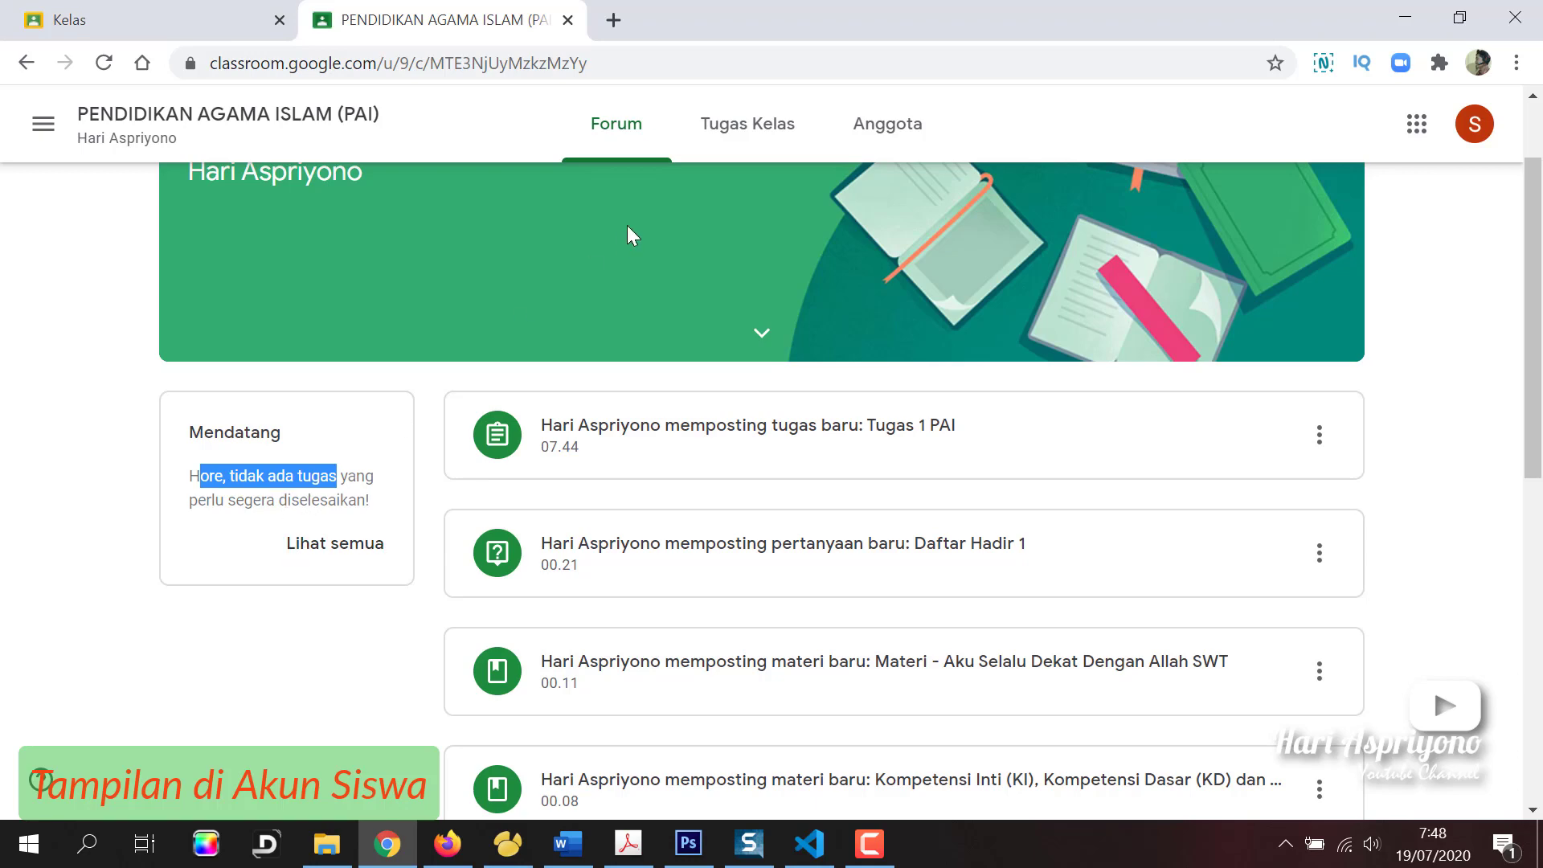
pyautogui.click(722, 126)
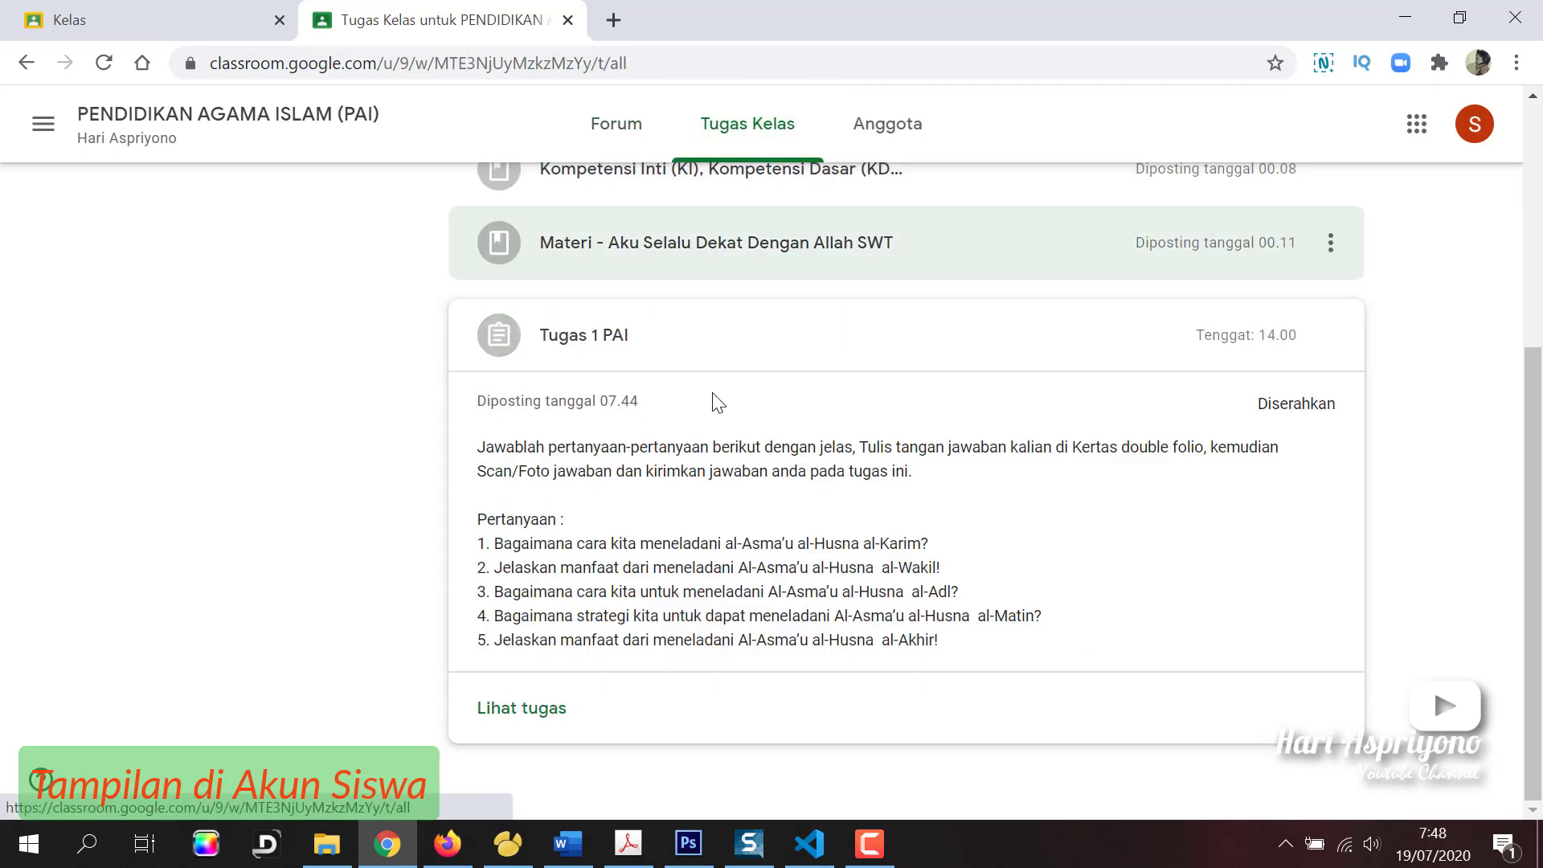
pyautogui.scroll(3, 1003, 414)
pyautogui.click(589, 591)
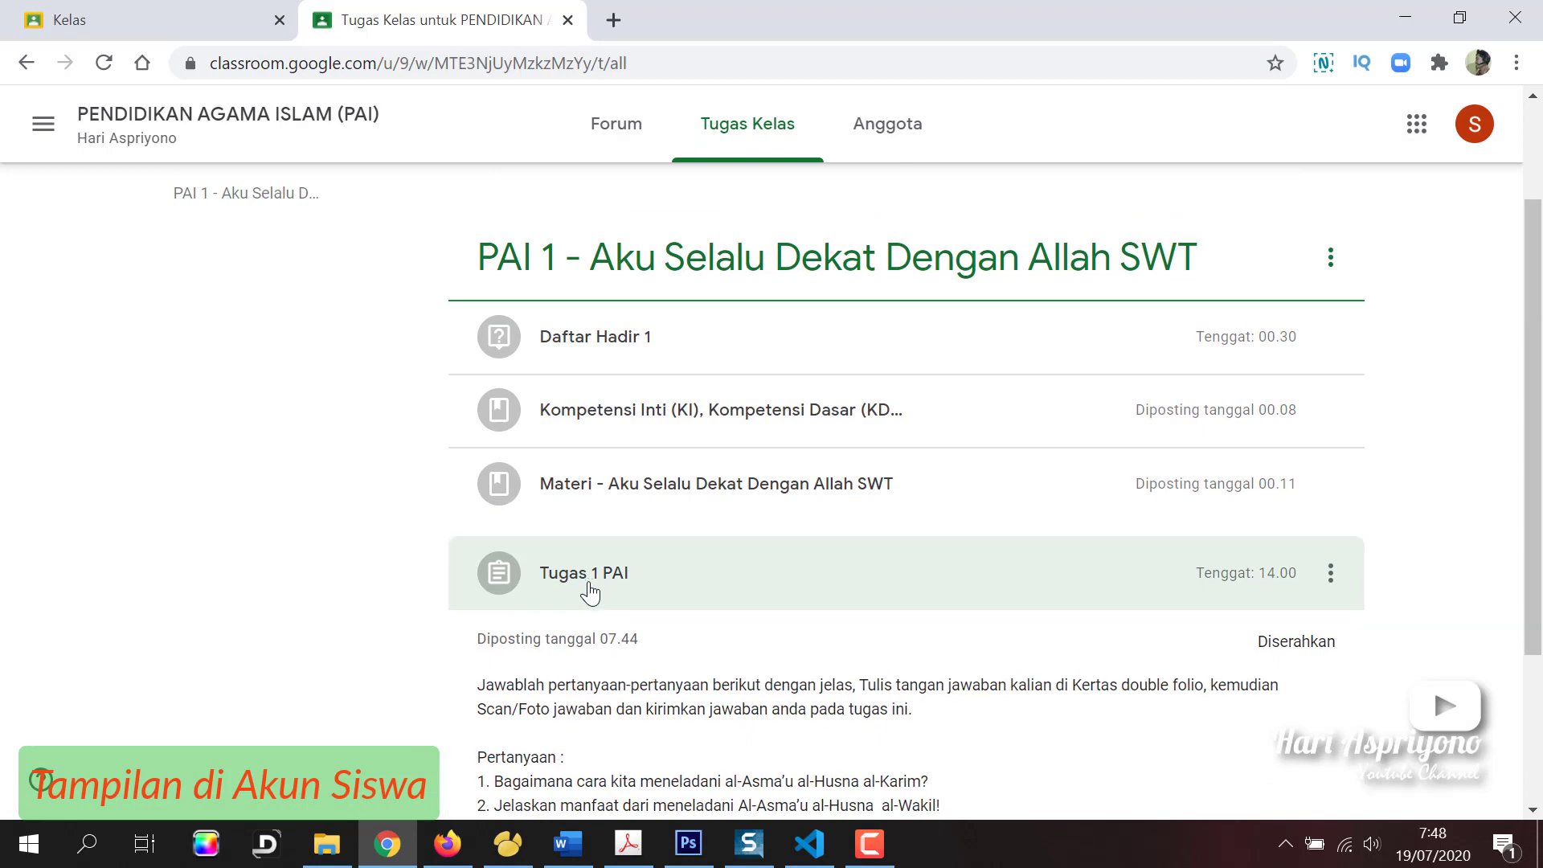
pyautogui.click(555, 706)
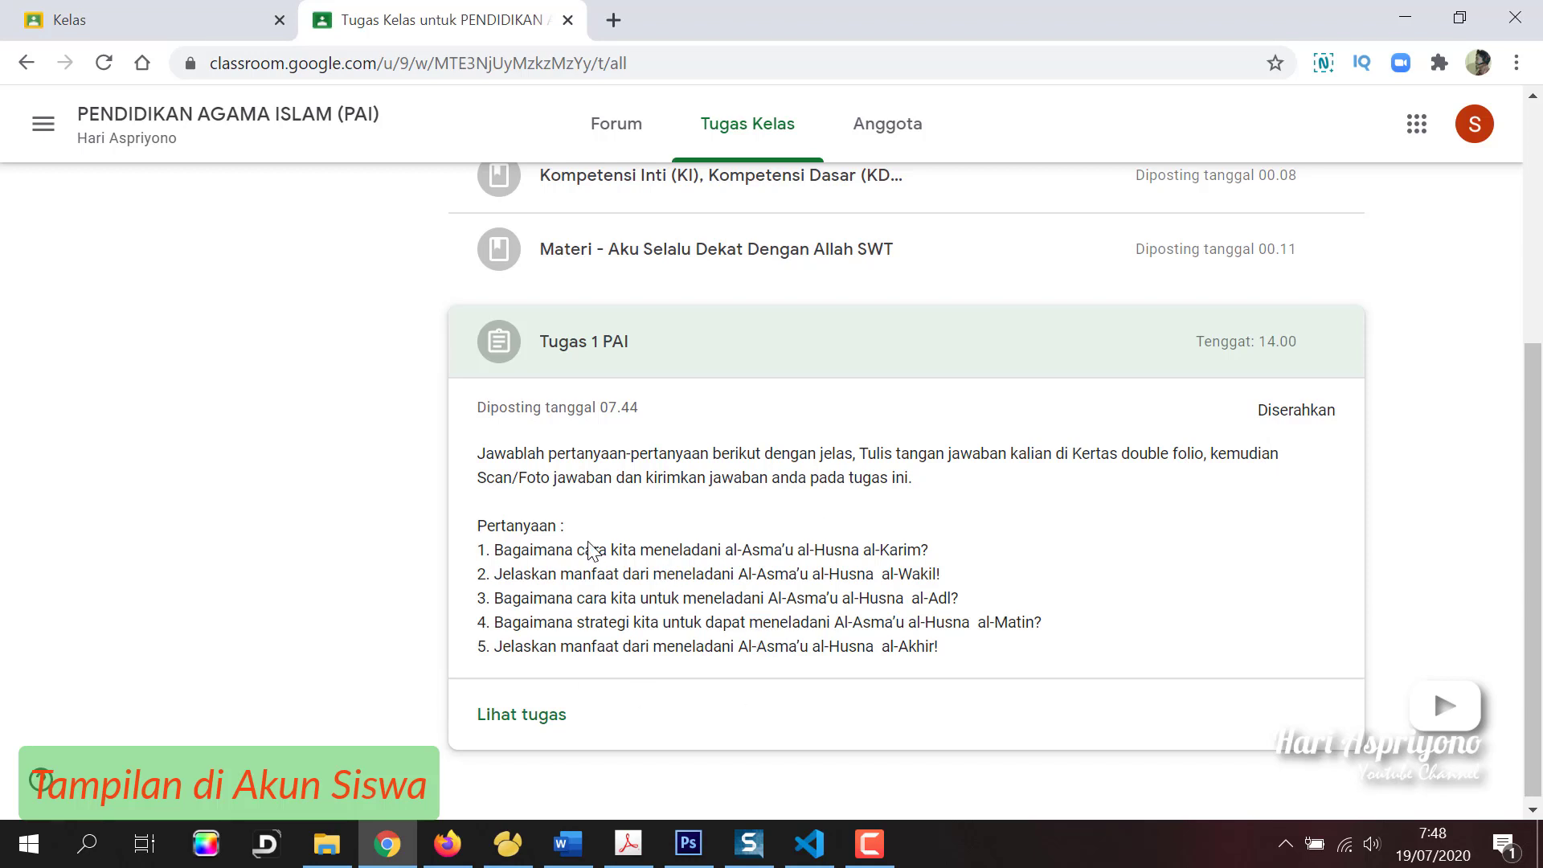
# - Switch to the teacher's Classroom in Firefox and open the student work for "Tugas 1 PAI" from the class stream
pyautogui.click(452, 842)
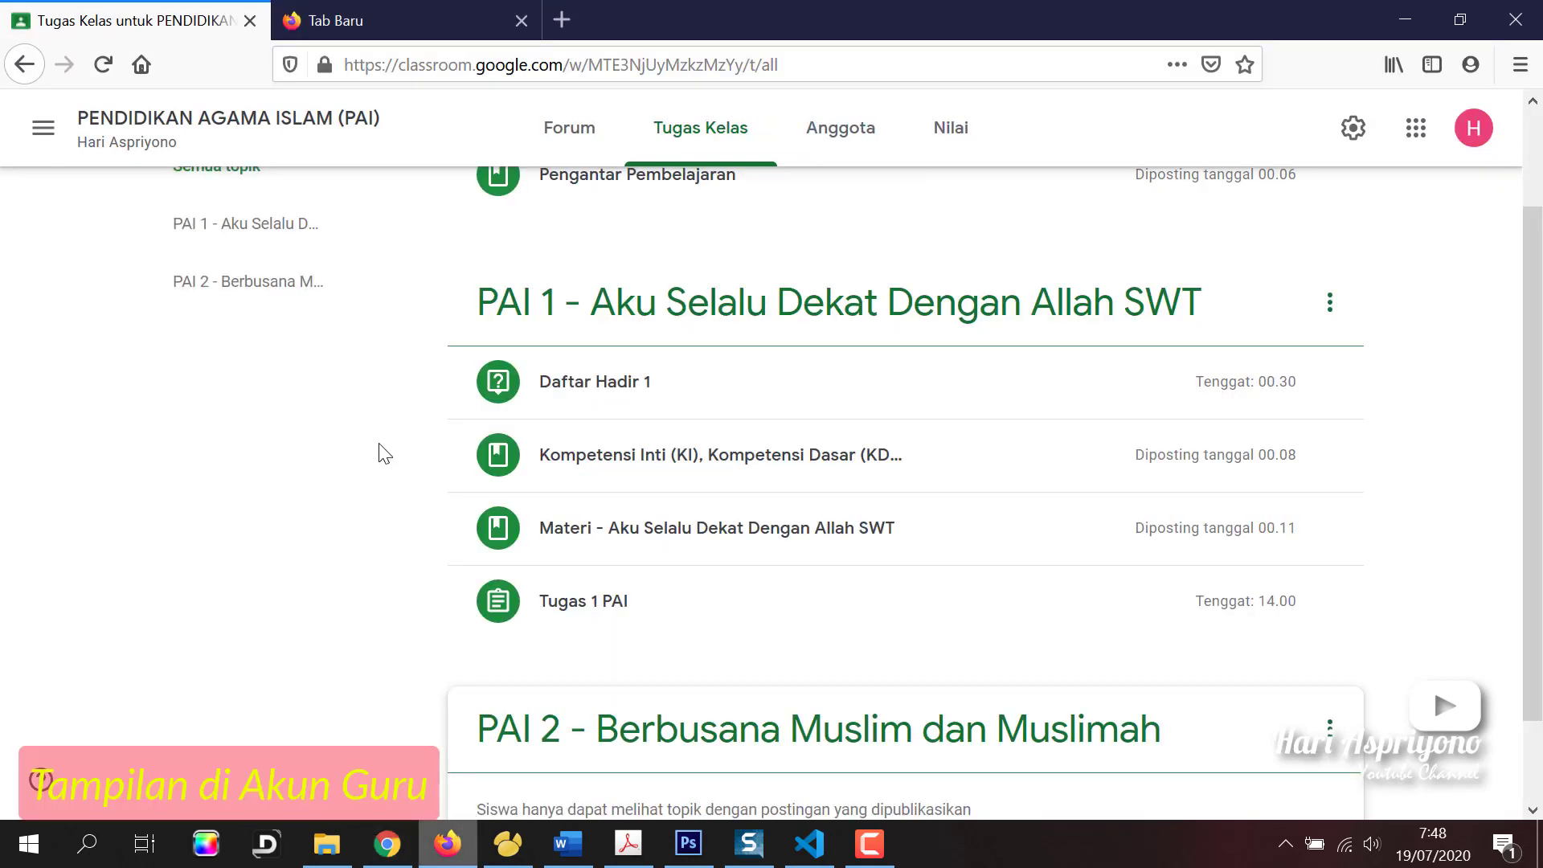
pyautogui.scroll(3, 520, 528)
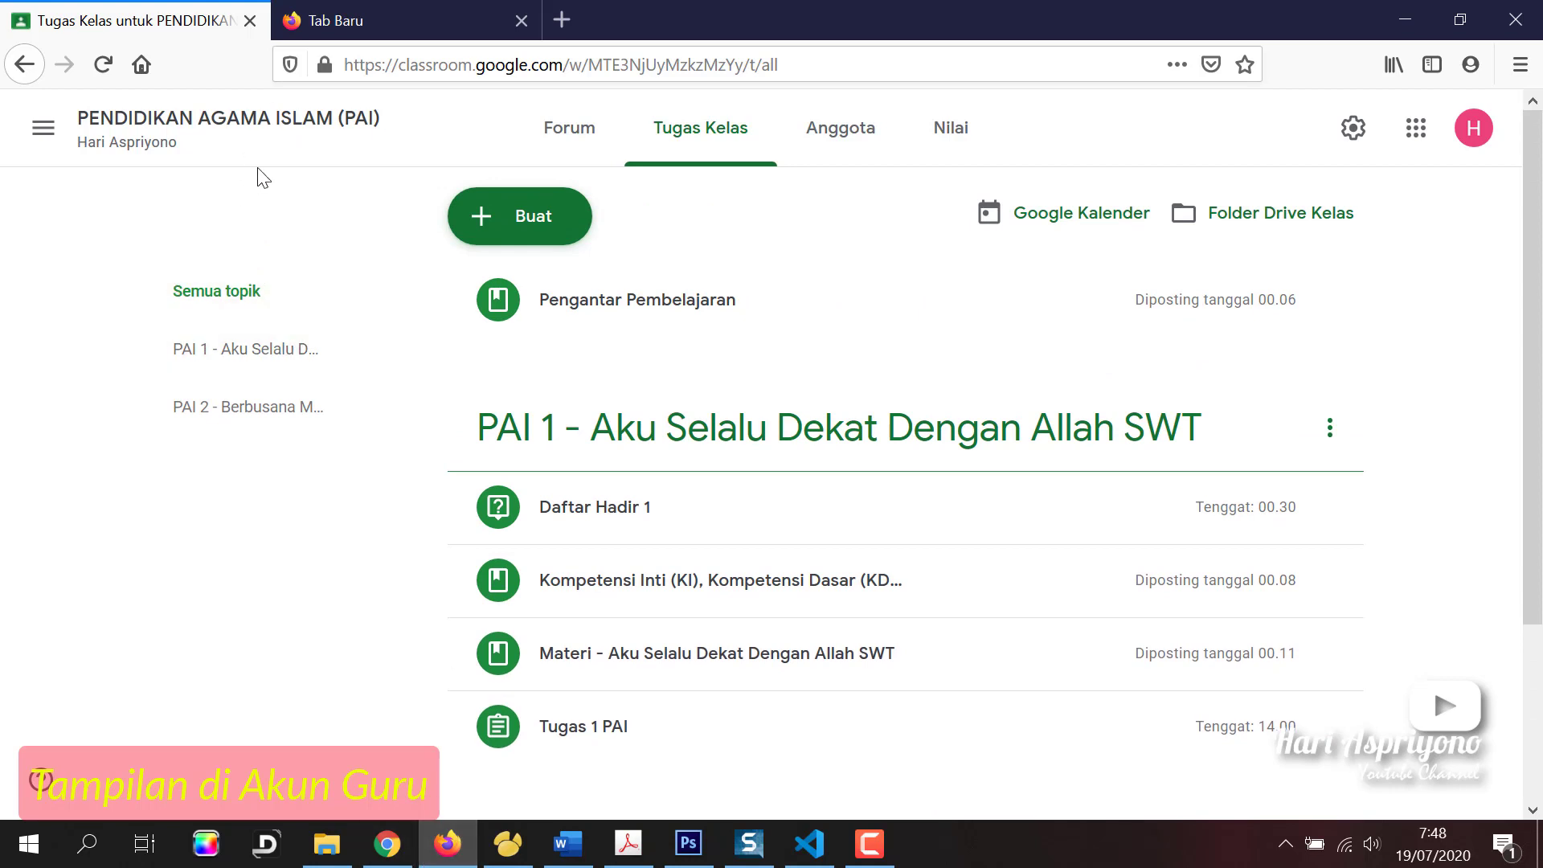
pyautogui.click(232, 127)
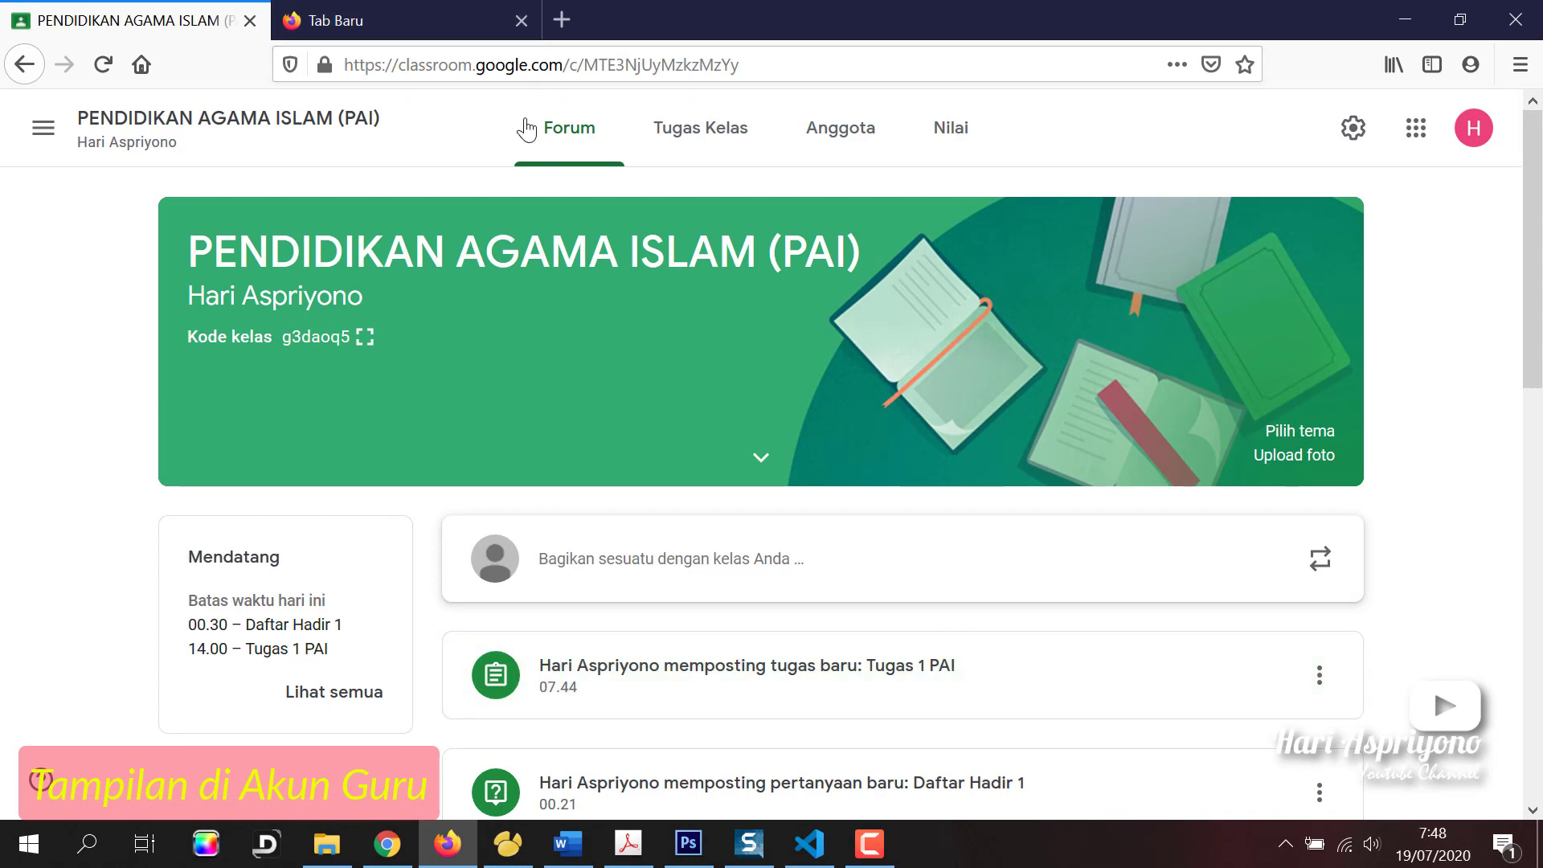
pyautogui.click(838, 676)
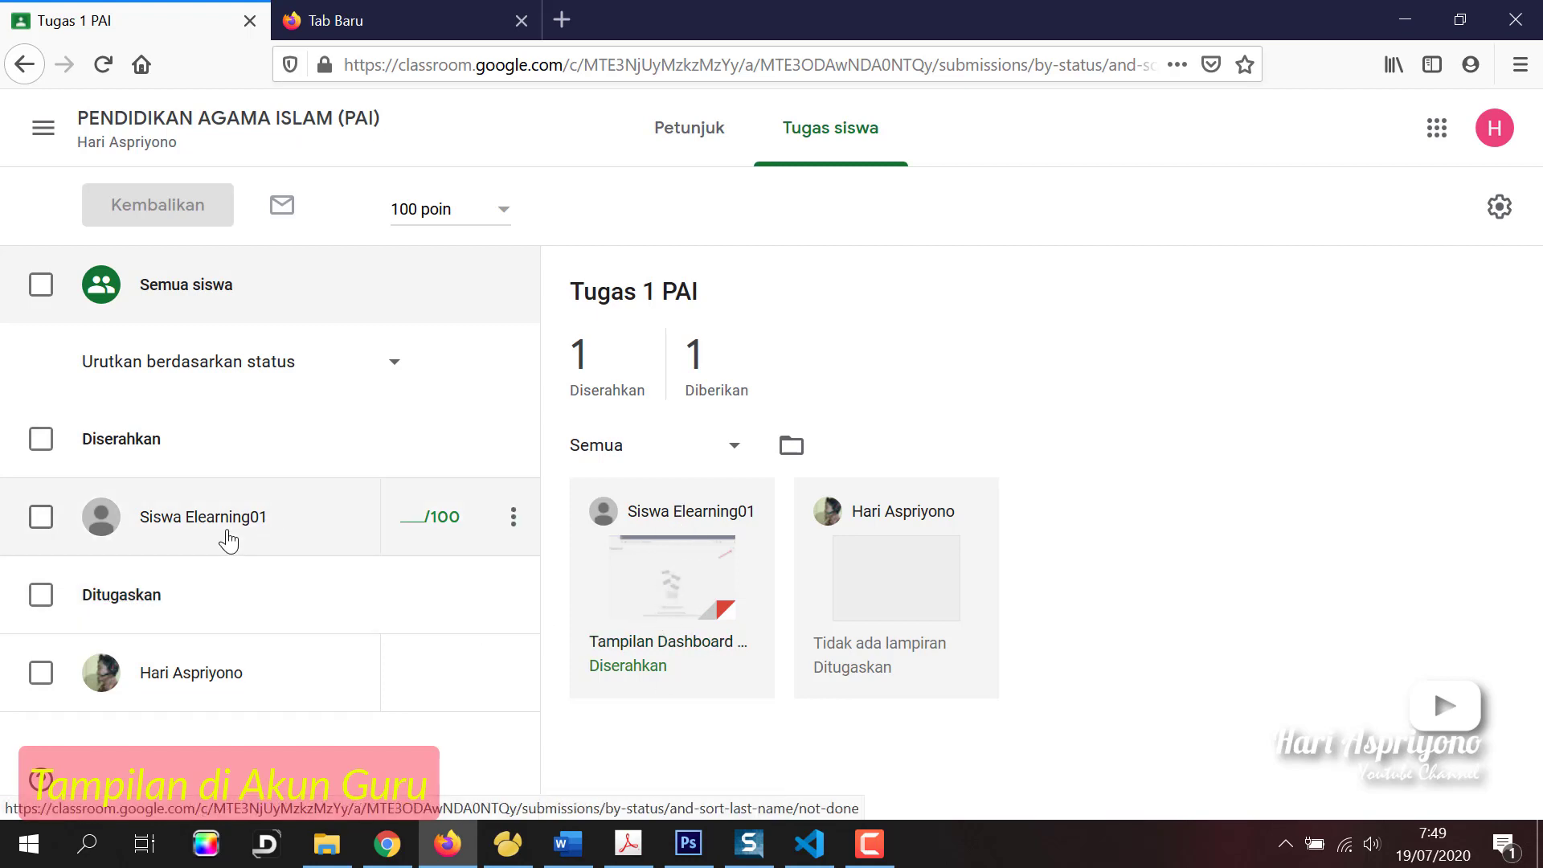
# - Open the student's submitted file "Tampilan Dashboard GCR.jpg" for grading and set the grade to 90 out of 100
pyautogui.click(203, 517)
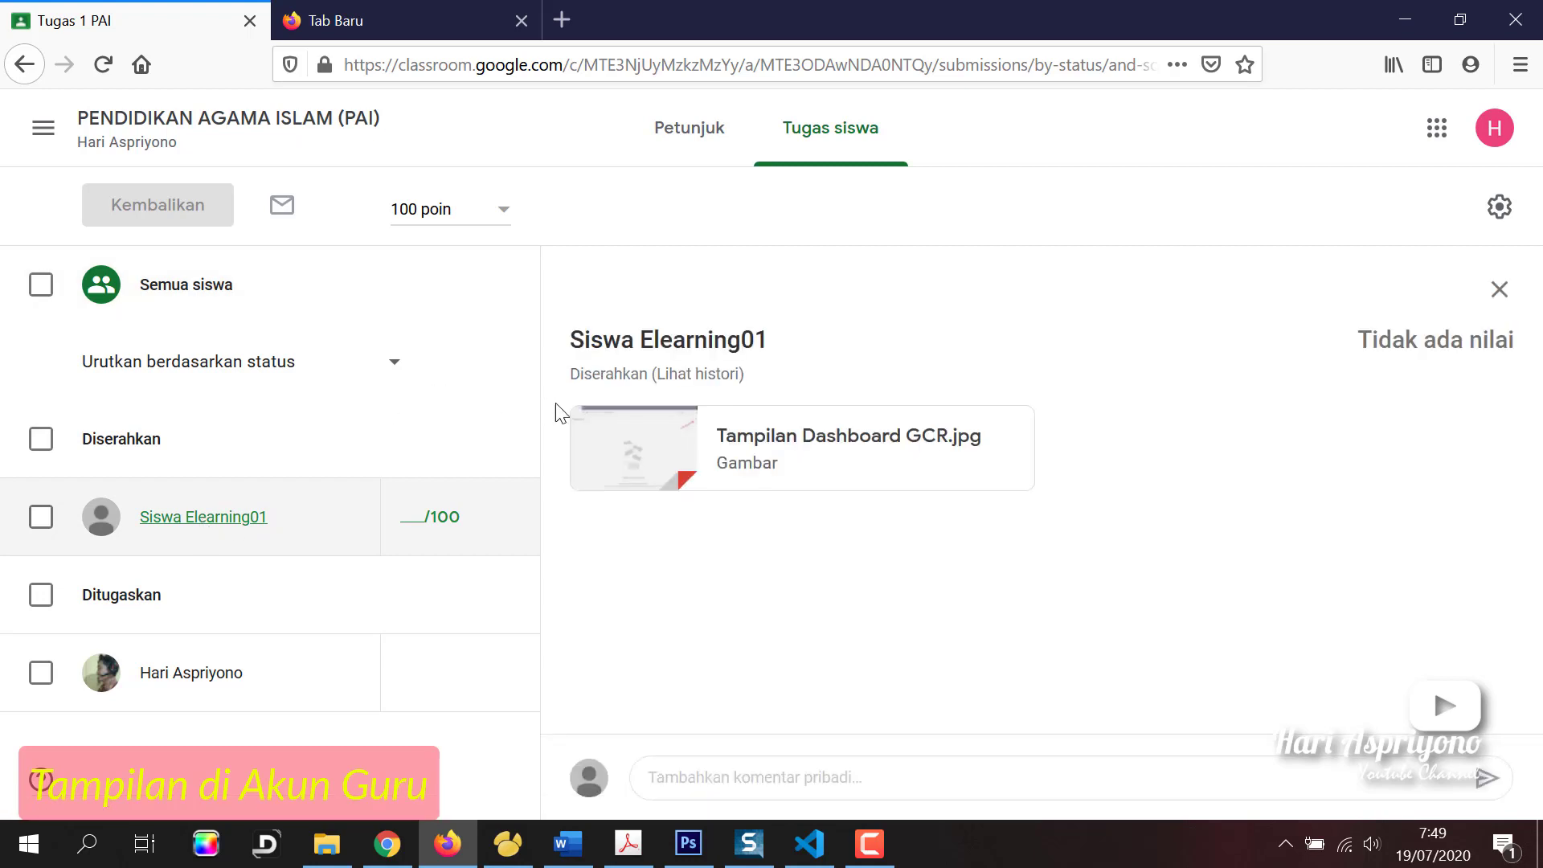
pyautogui.click(792, 440)
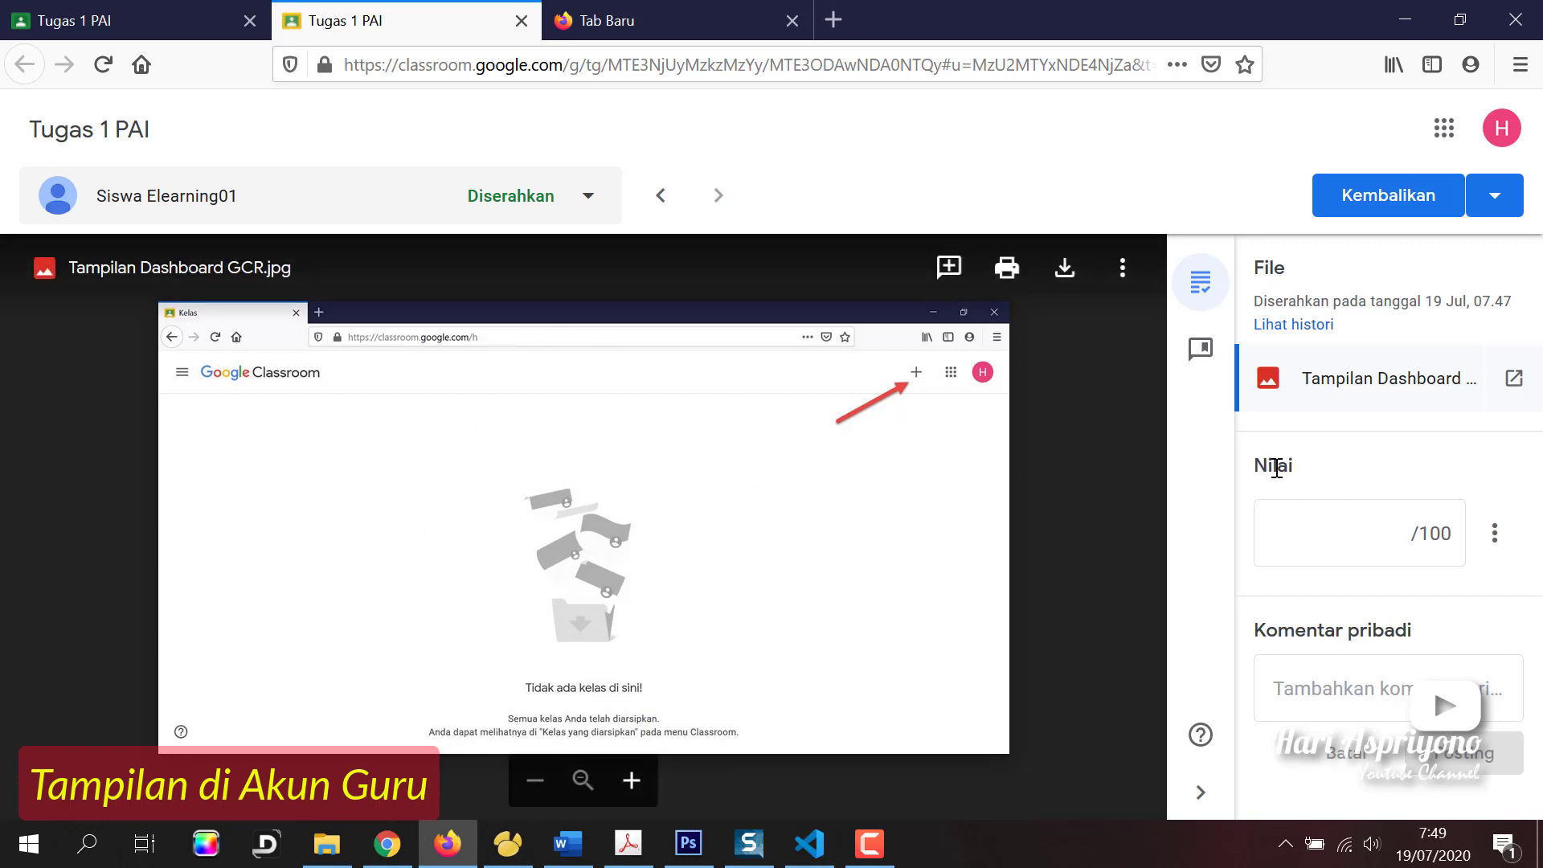
pyautogui.click(1318, 537)
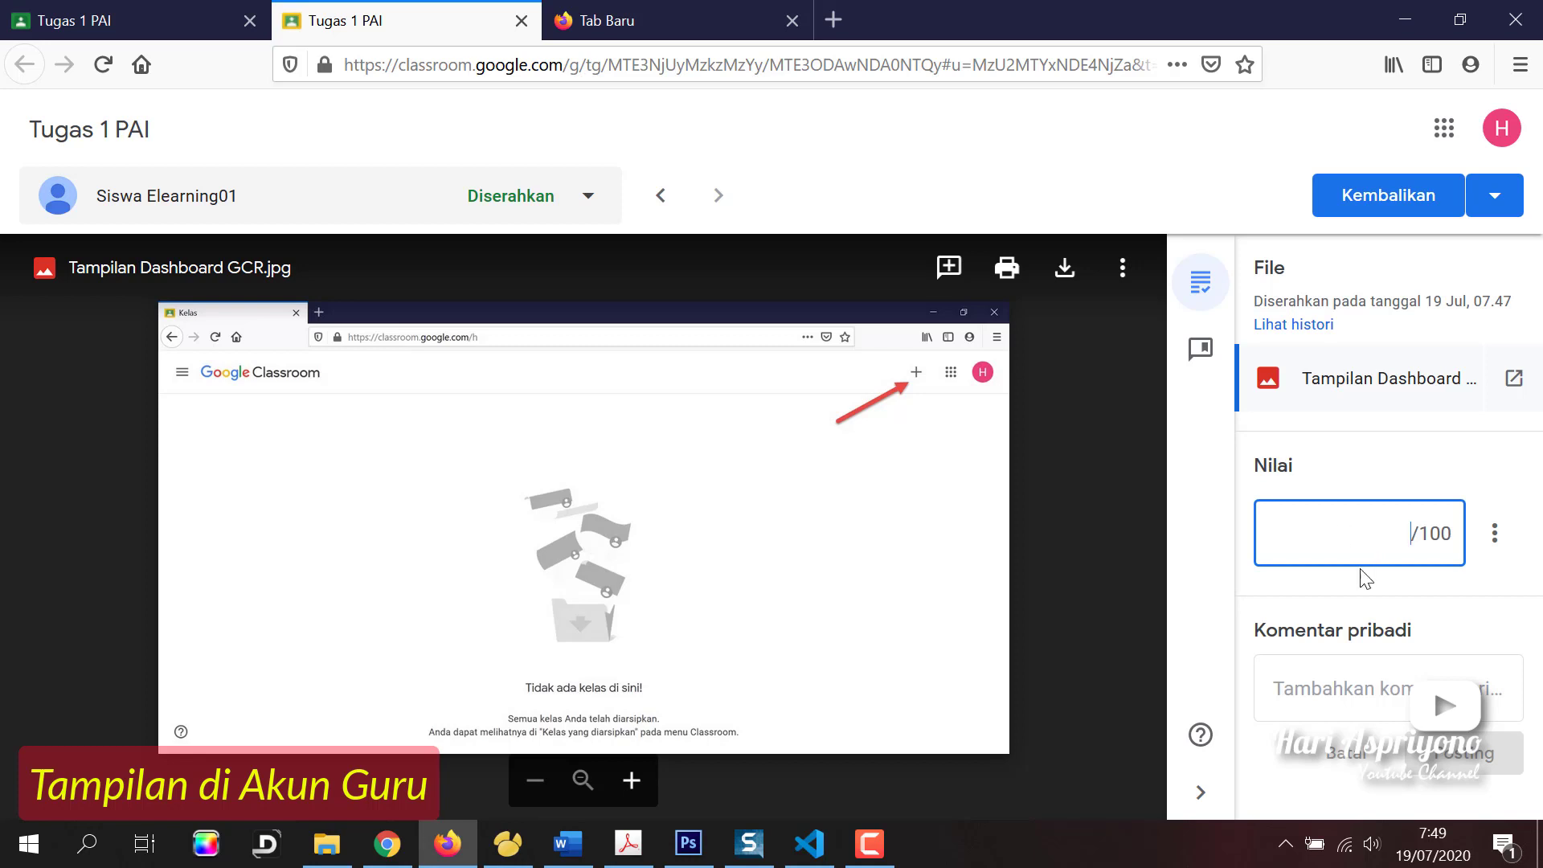
pyautogui.write('90')
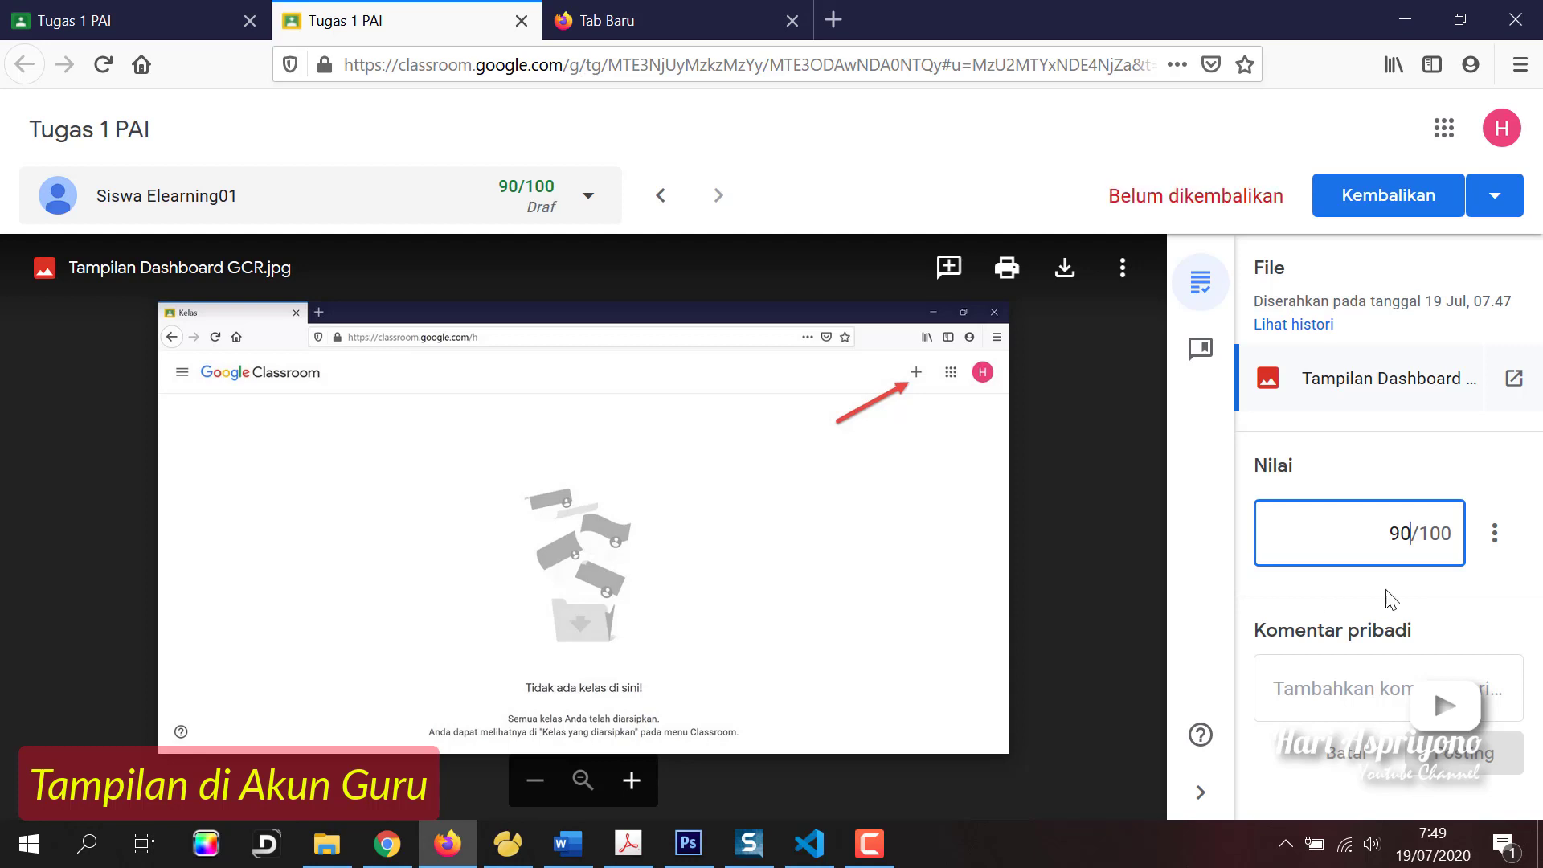
# - Post the private comment "Tugas sudah bagus, tingkatkan lagi belajarnya... dan tetap semangat..." on the student's submission
pyautogui.click(1334, 692)
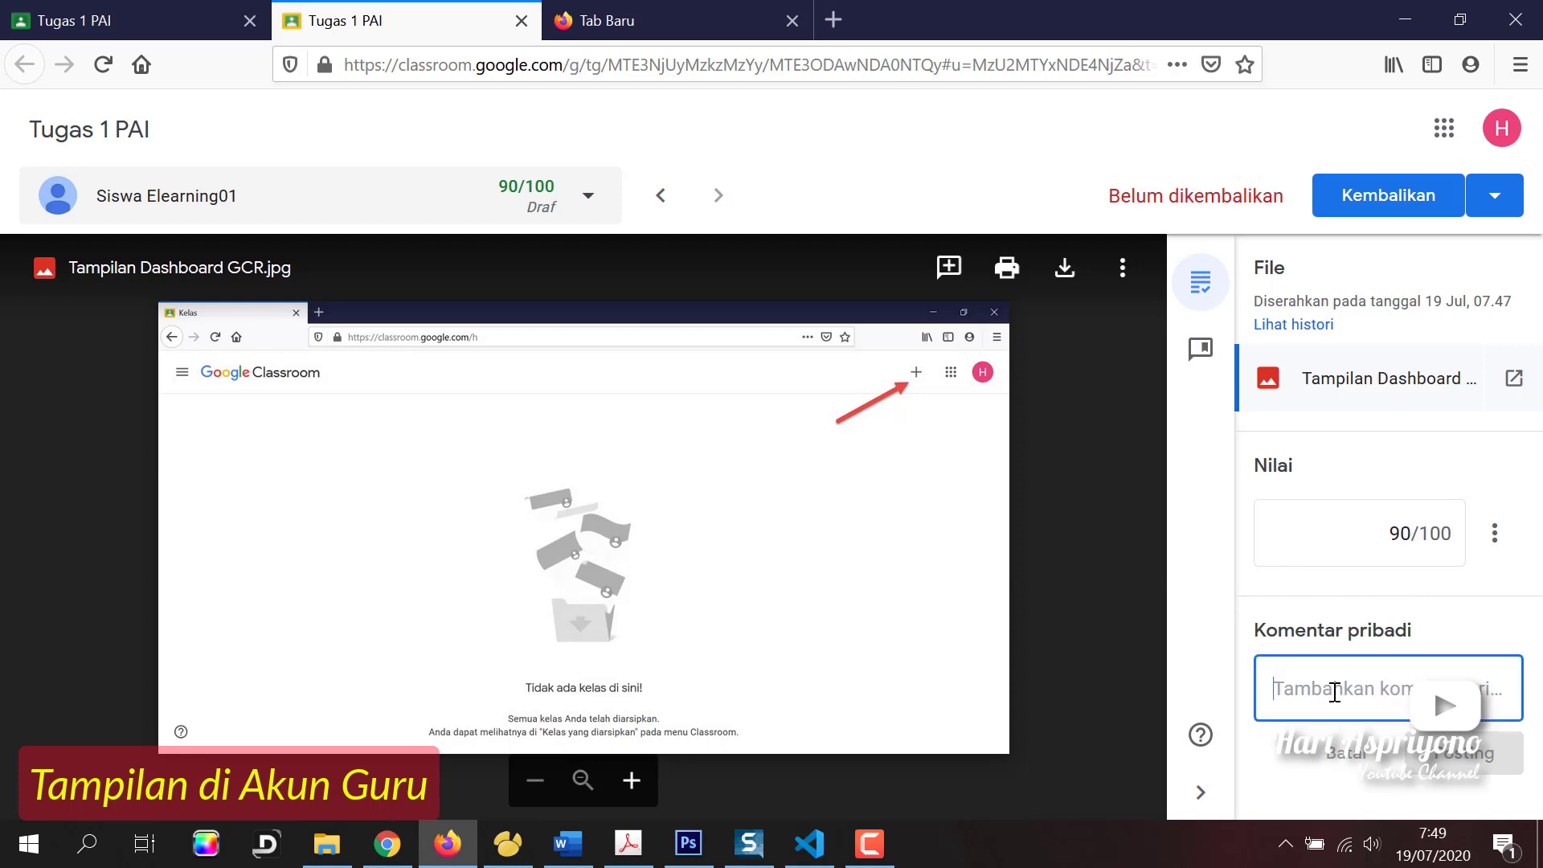
pyautogui.write('Tugas ')
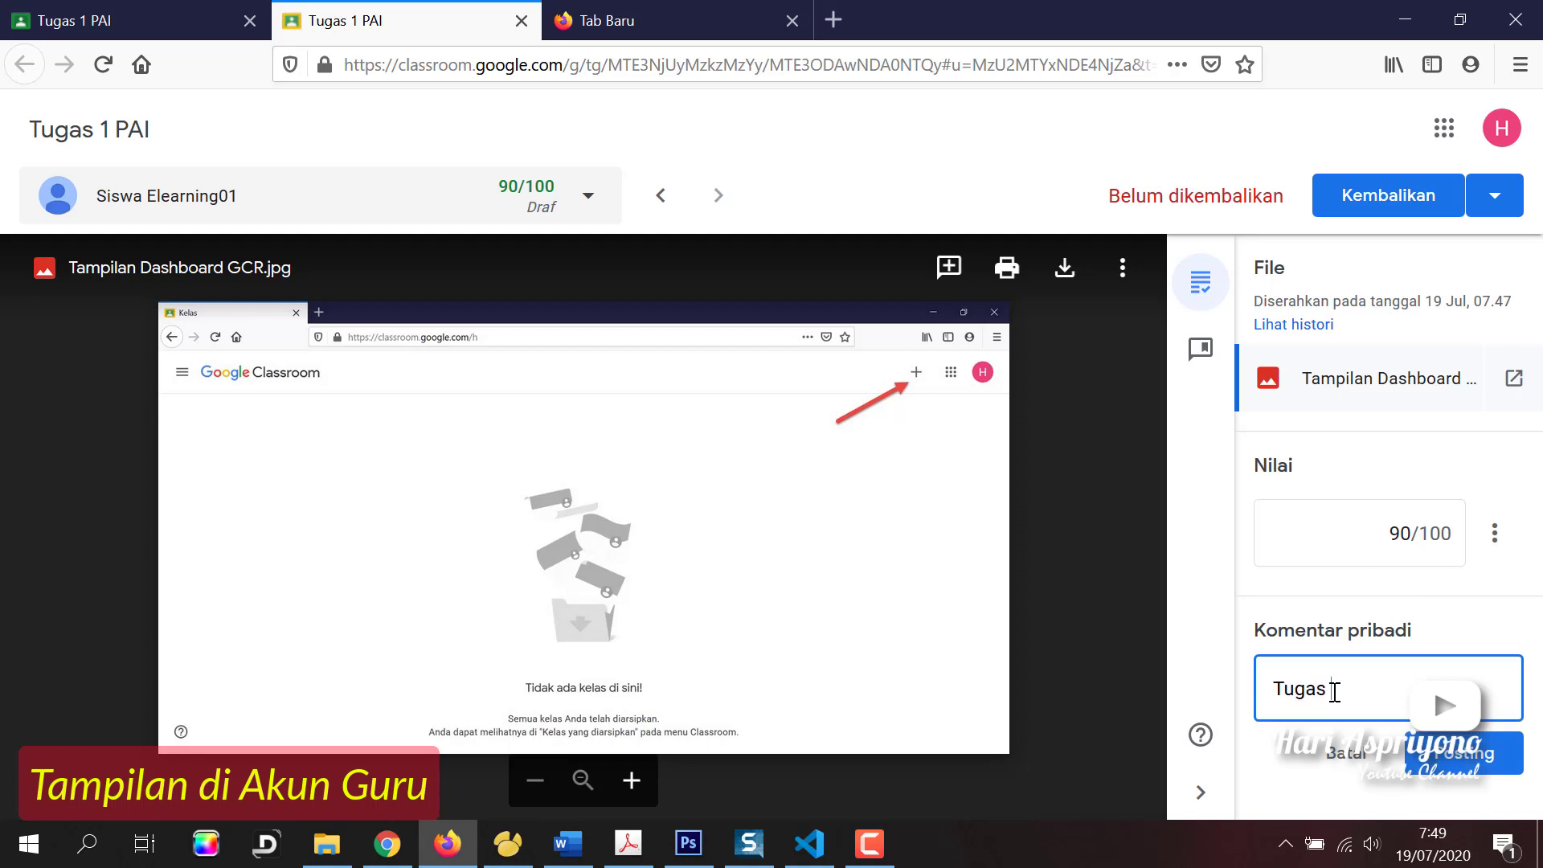
pyautogui.write('sudah bagus, tingkatkan la')
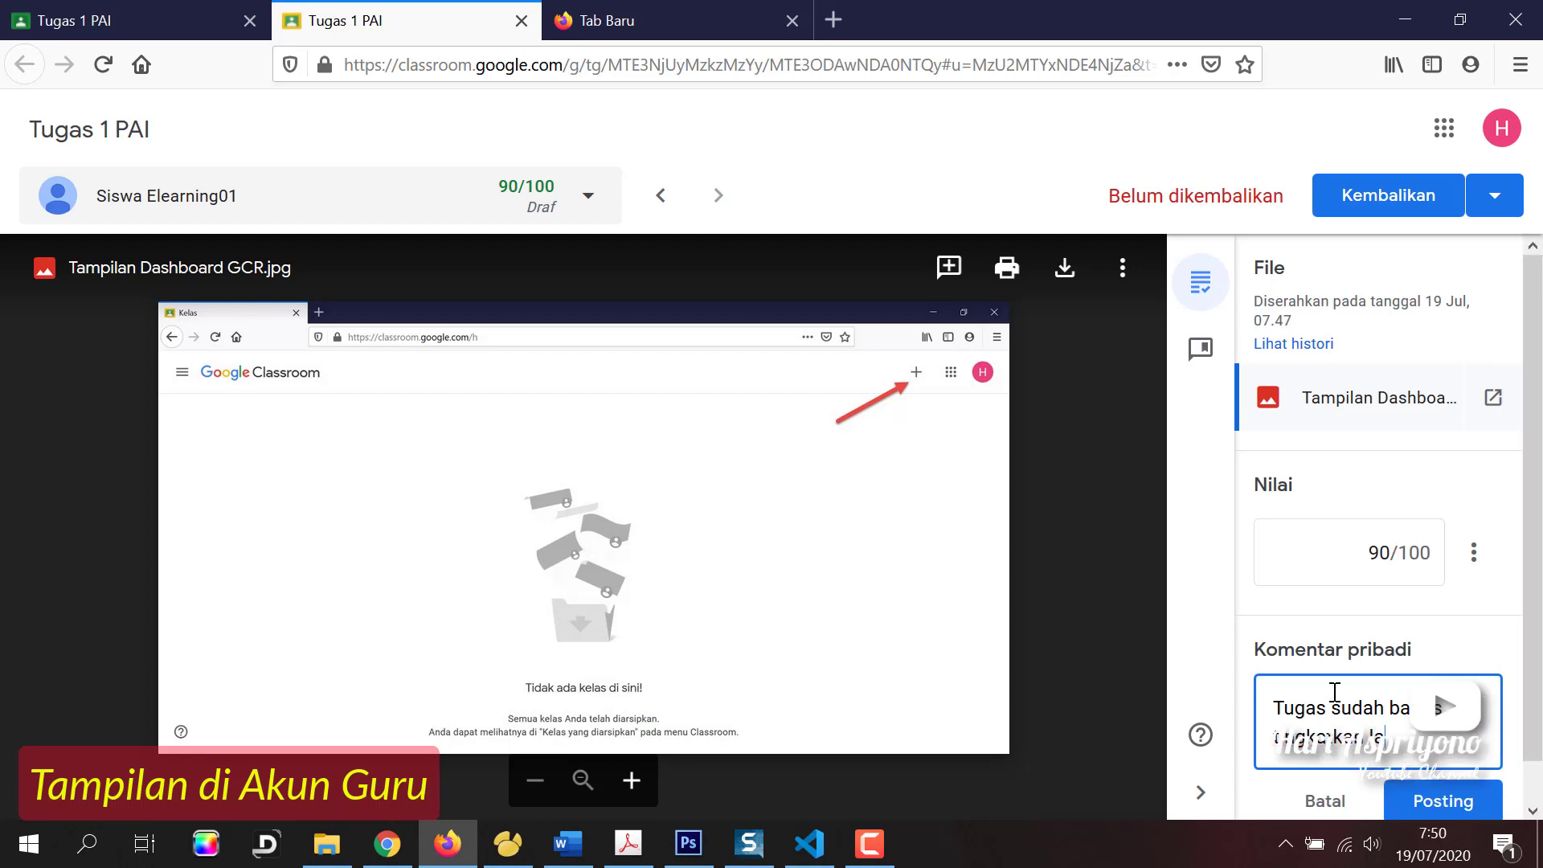
pyautogui.write('gi belajarnya')
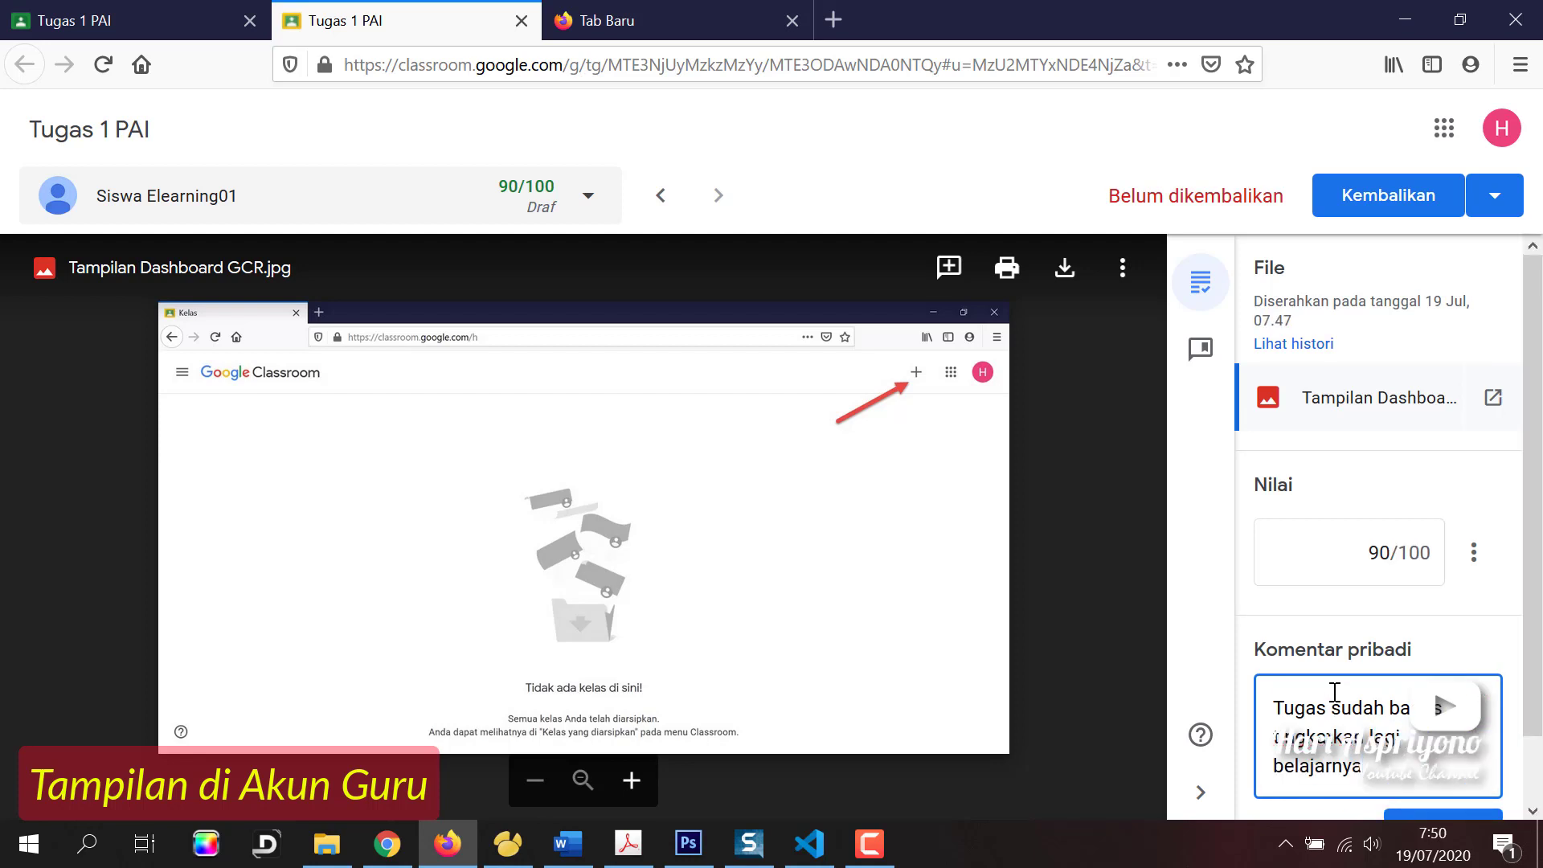
pyautogui.write('... dan tetap sema')
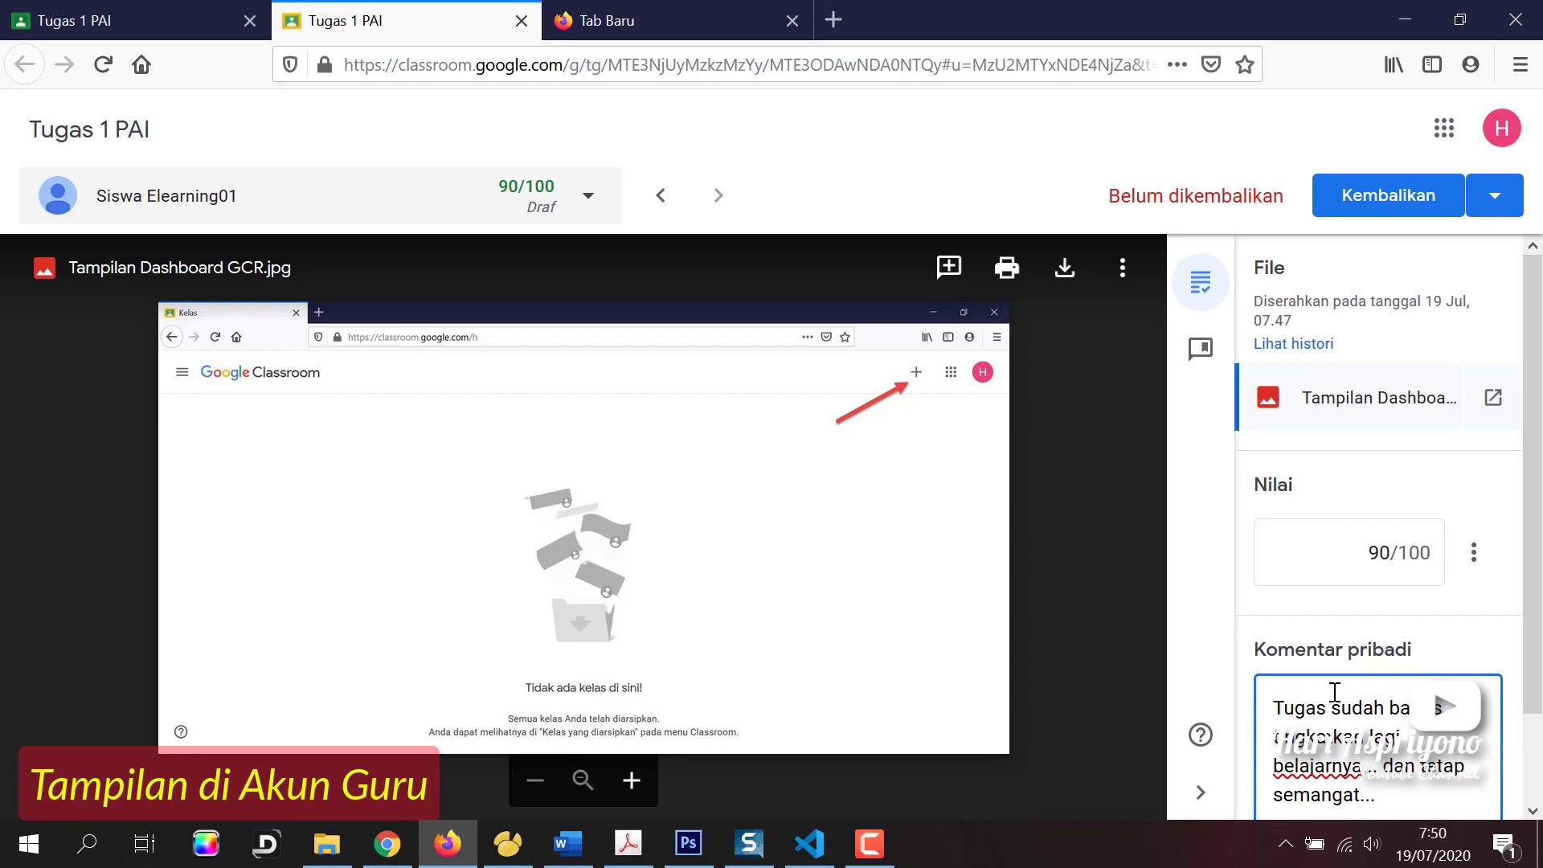
pyautogui.scroll(-2, 1333, 524)
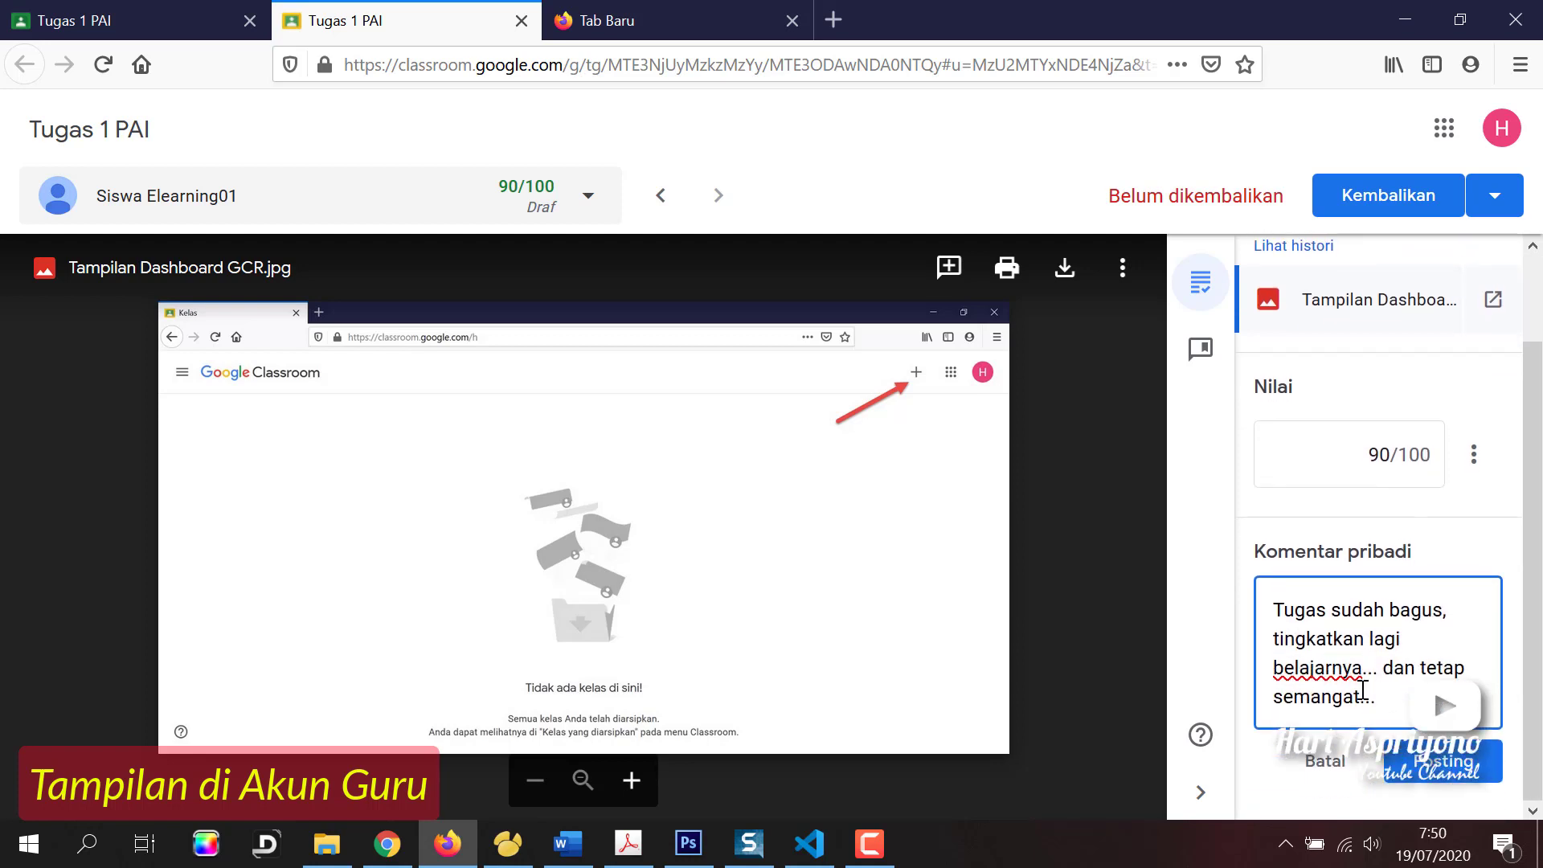
pyautogui.click(1427, 760)
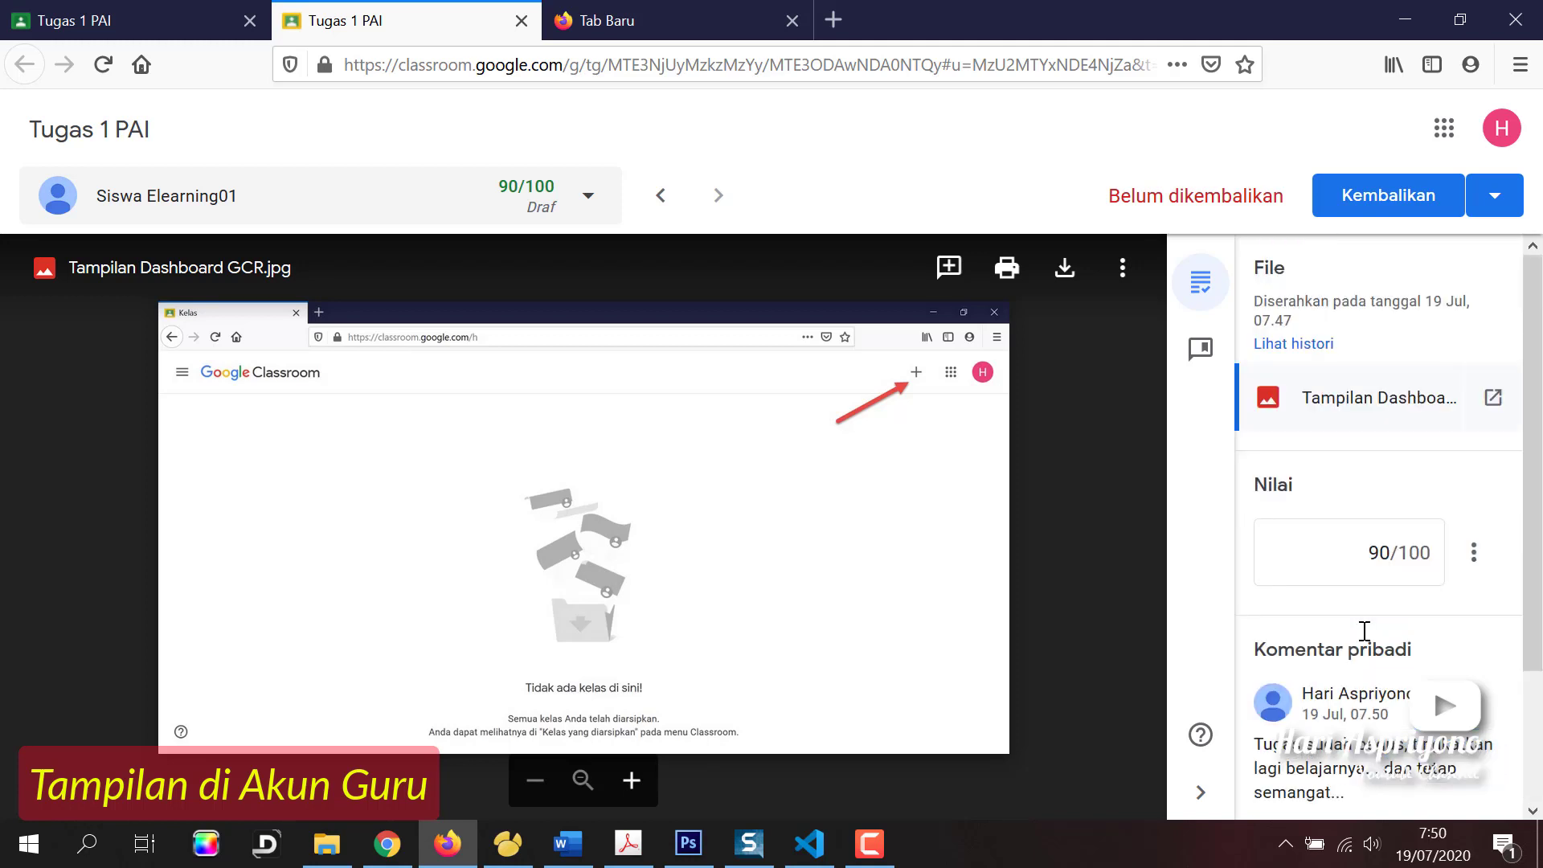
# - Review the posted comment, return the graded work to the student, and close the grading page
pyautogui.scroll(-2, 1364, 631)
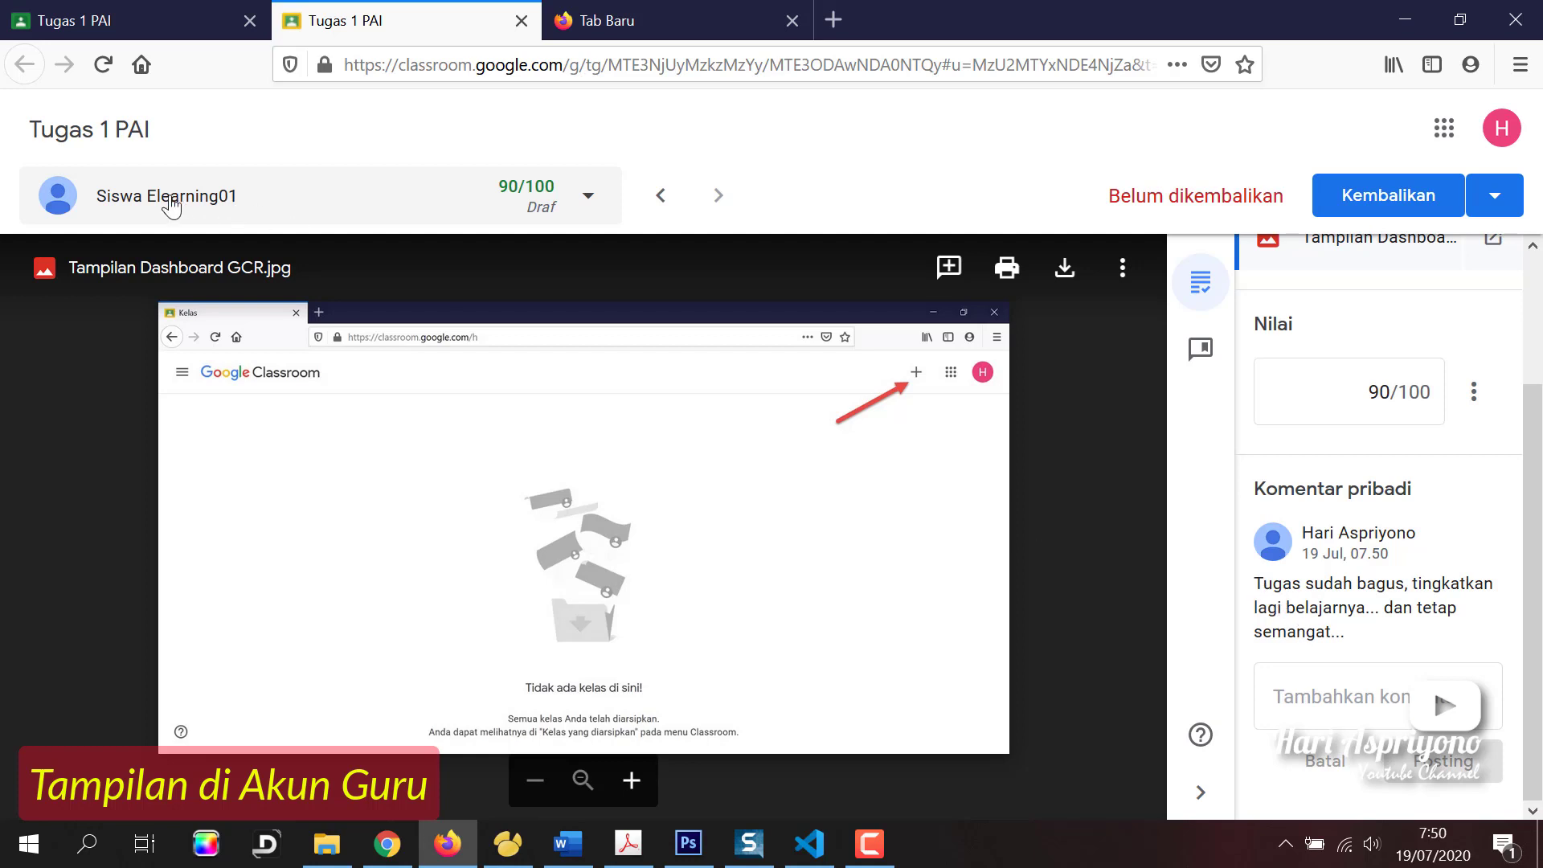
pyautogui.scroll(1, 1366, 623)
pyautogui.scroll(1, 1366, 619)
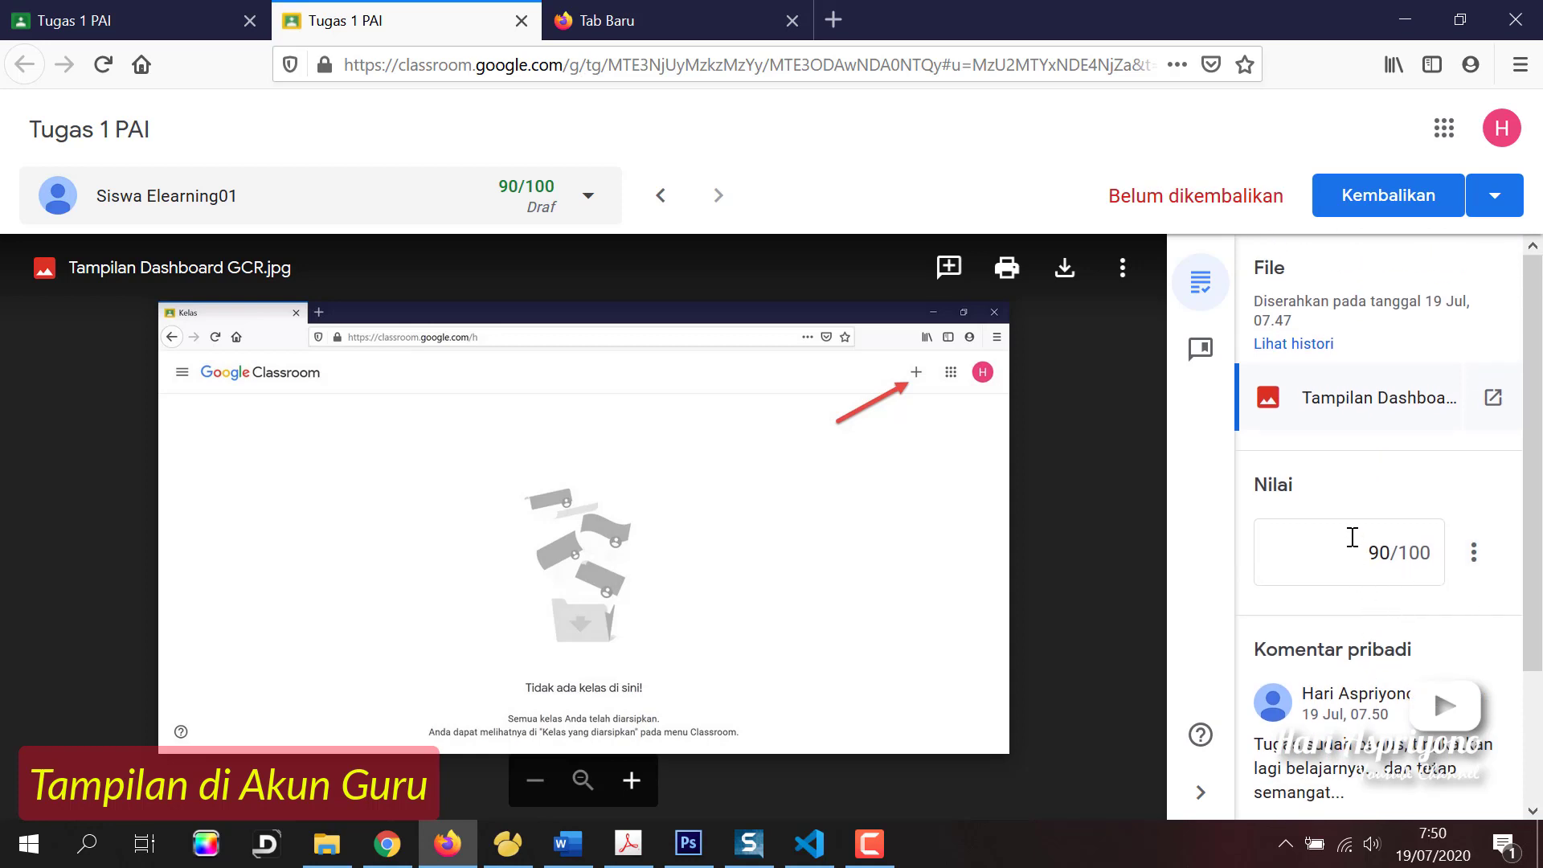
pyautogui.click(1392, 201)
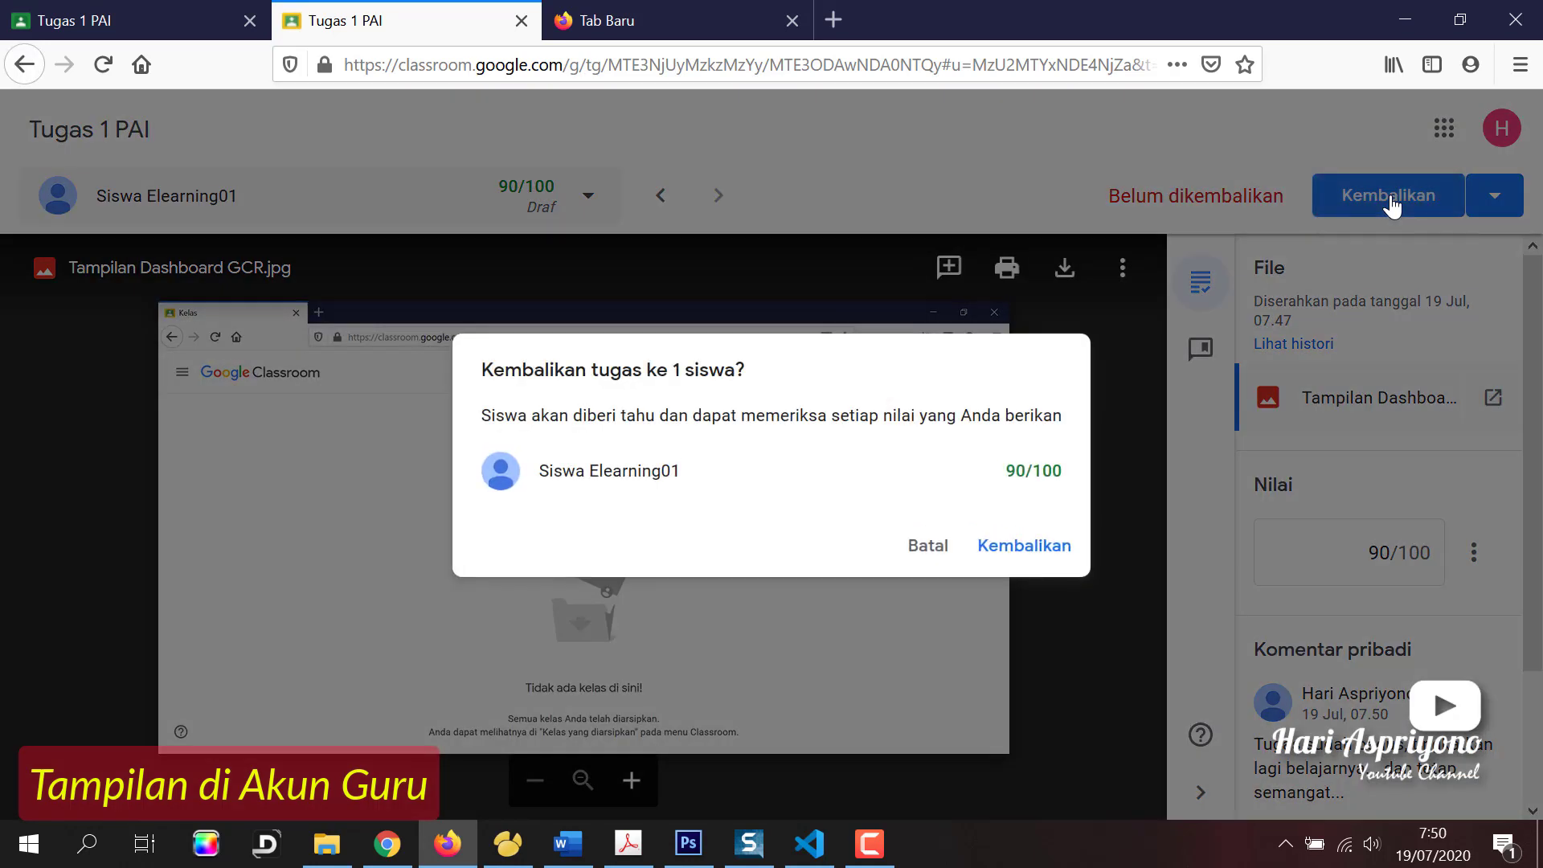
pyautogui.click(1024, 548)
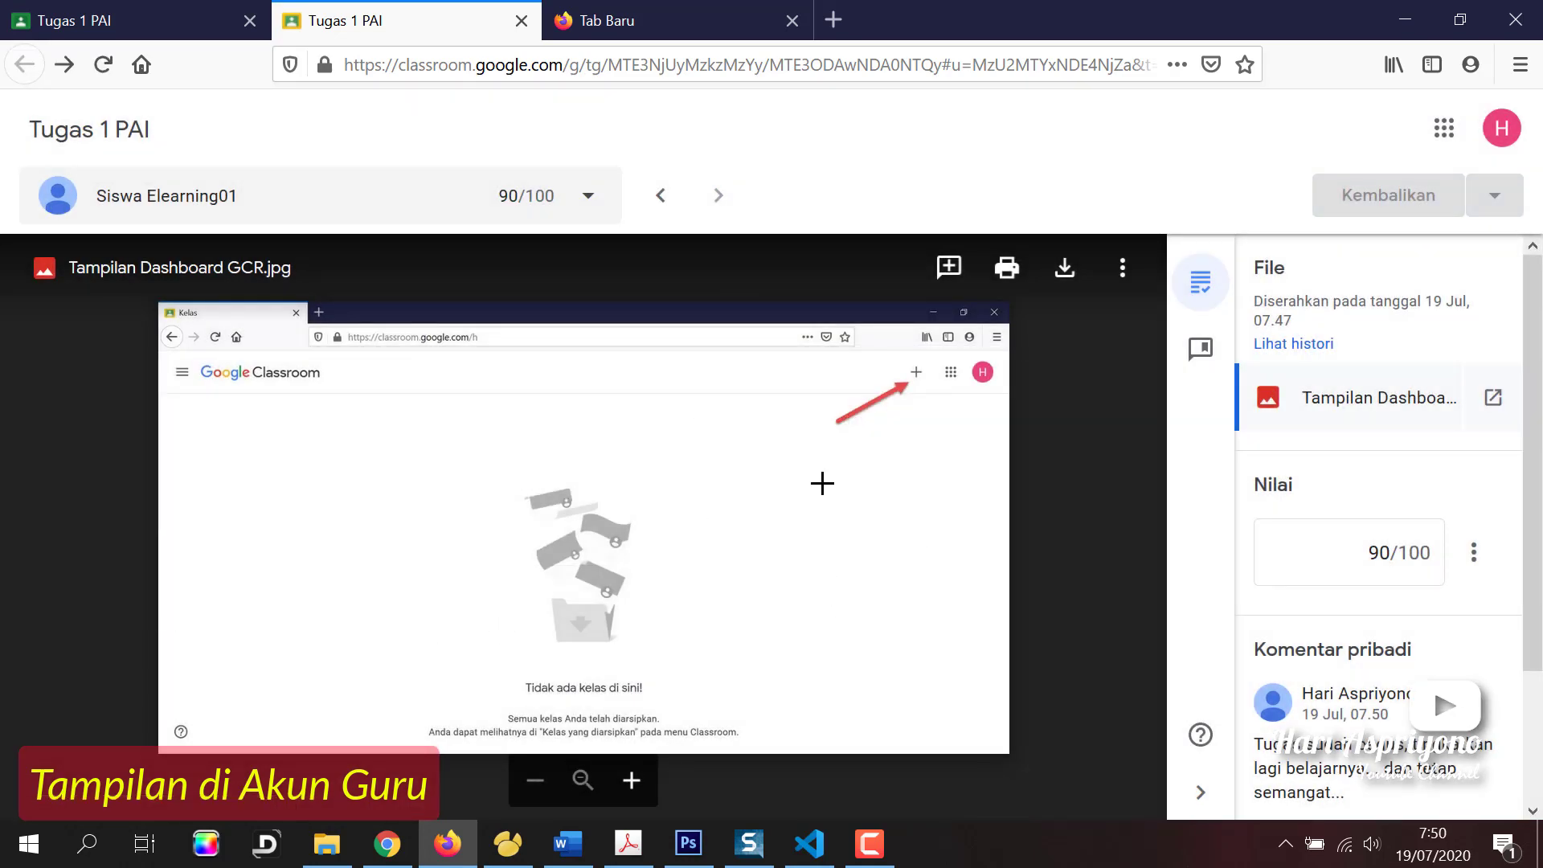
pyautogui.click(521, 21)
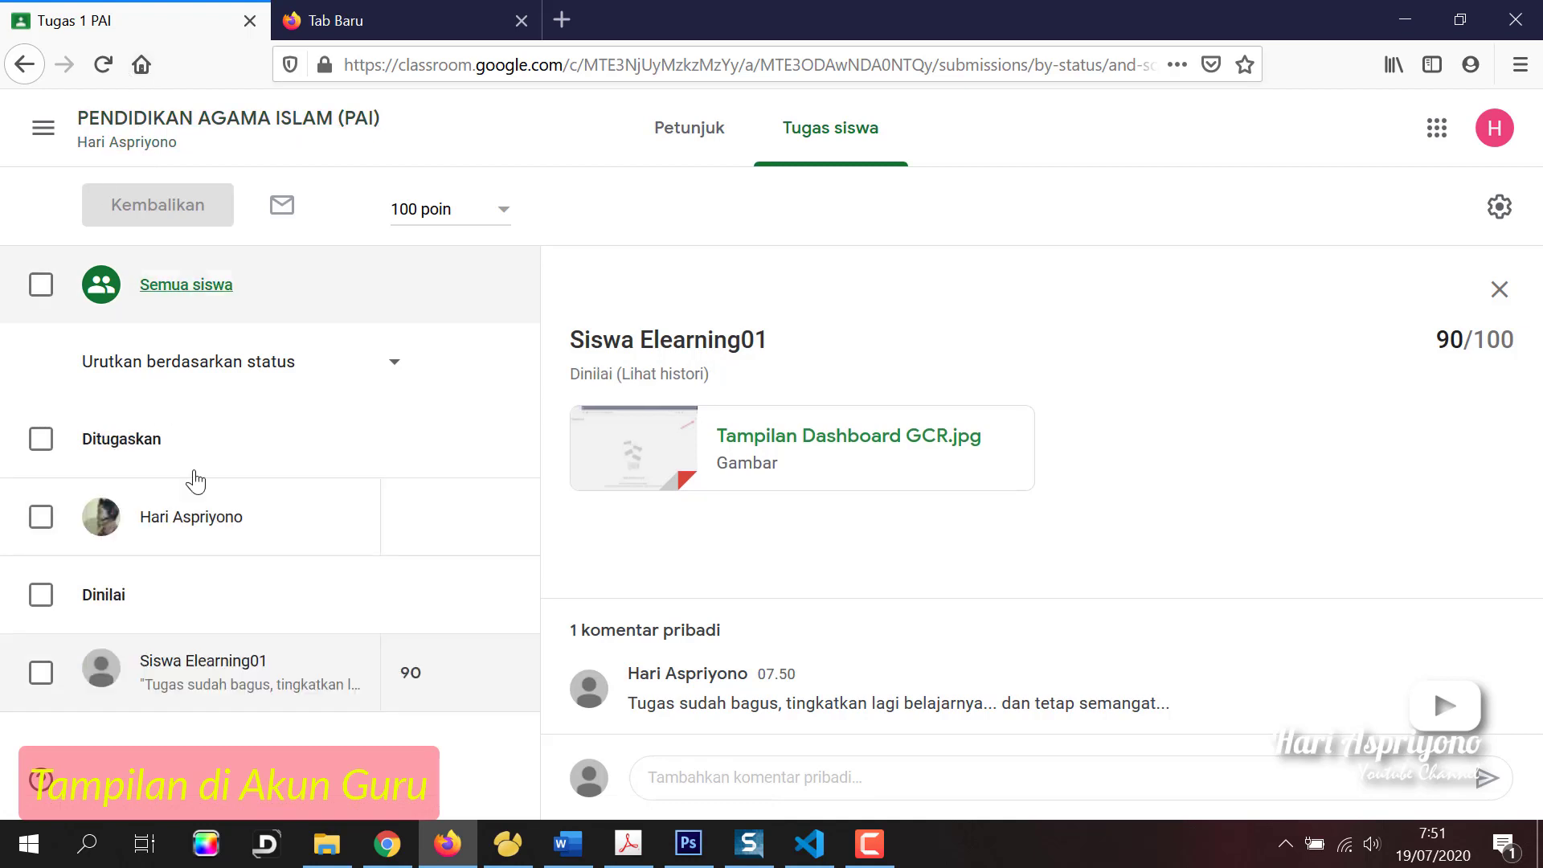
# - Try selecting the student still listed under Ditugaskan and the student under Dinilai for returning work
pyautogui.click(42, 518)
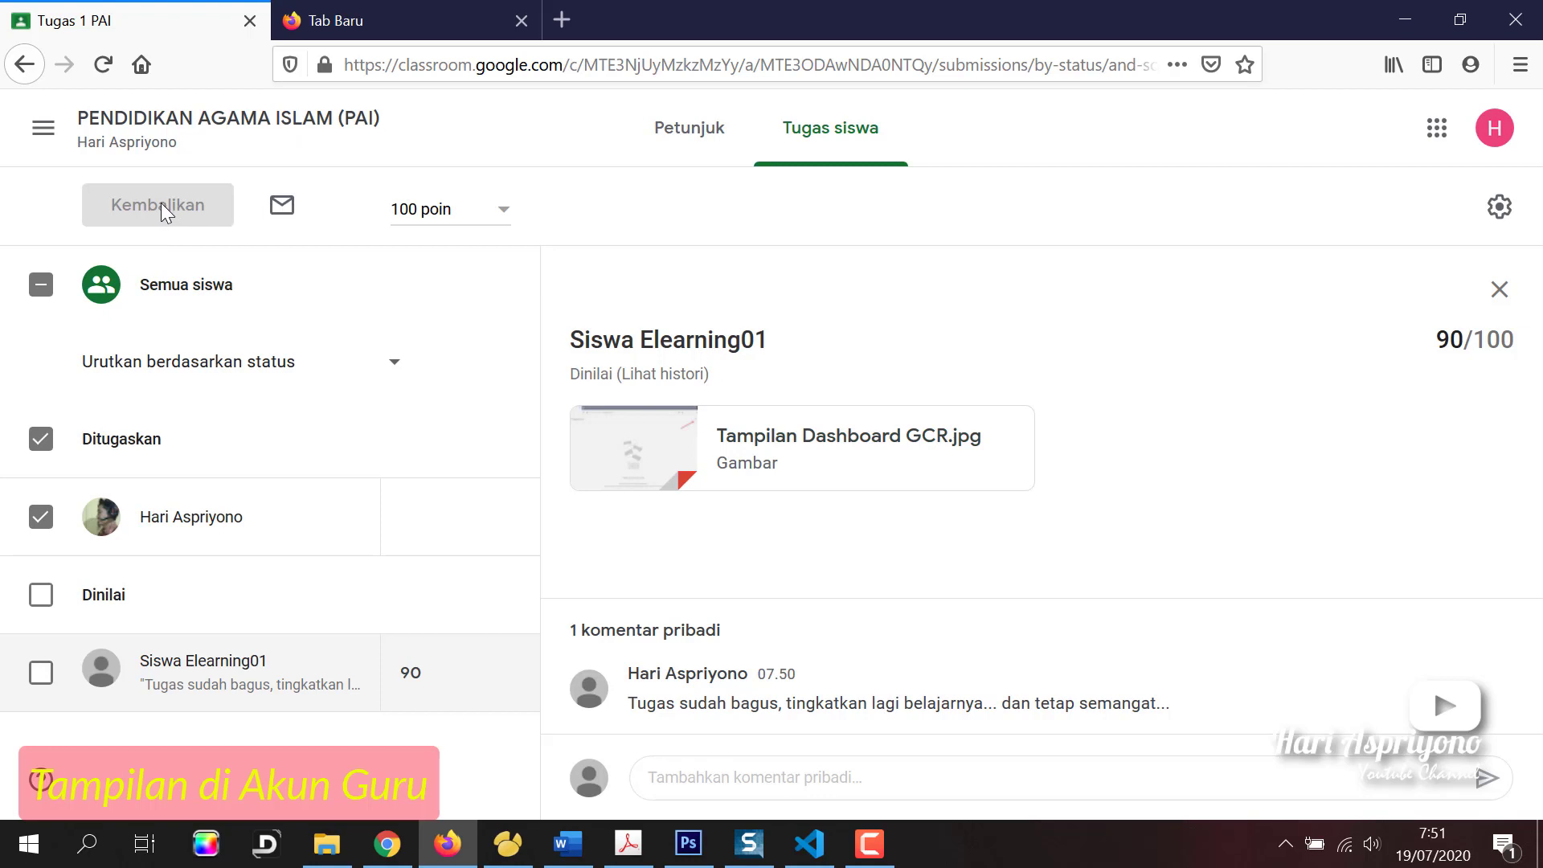
pyautogui.click(42, 441)
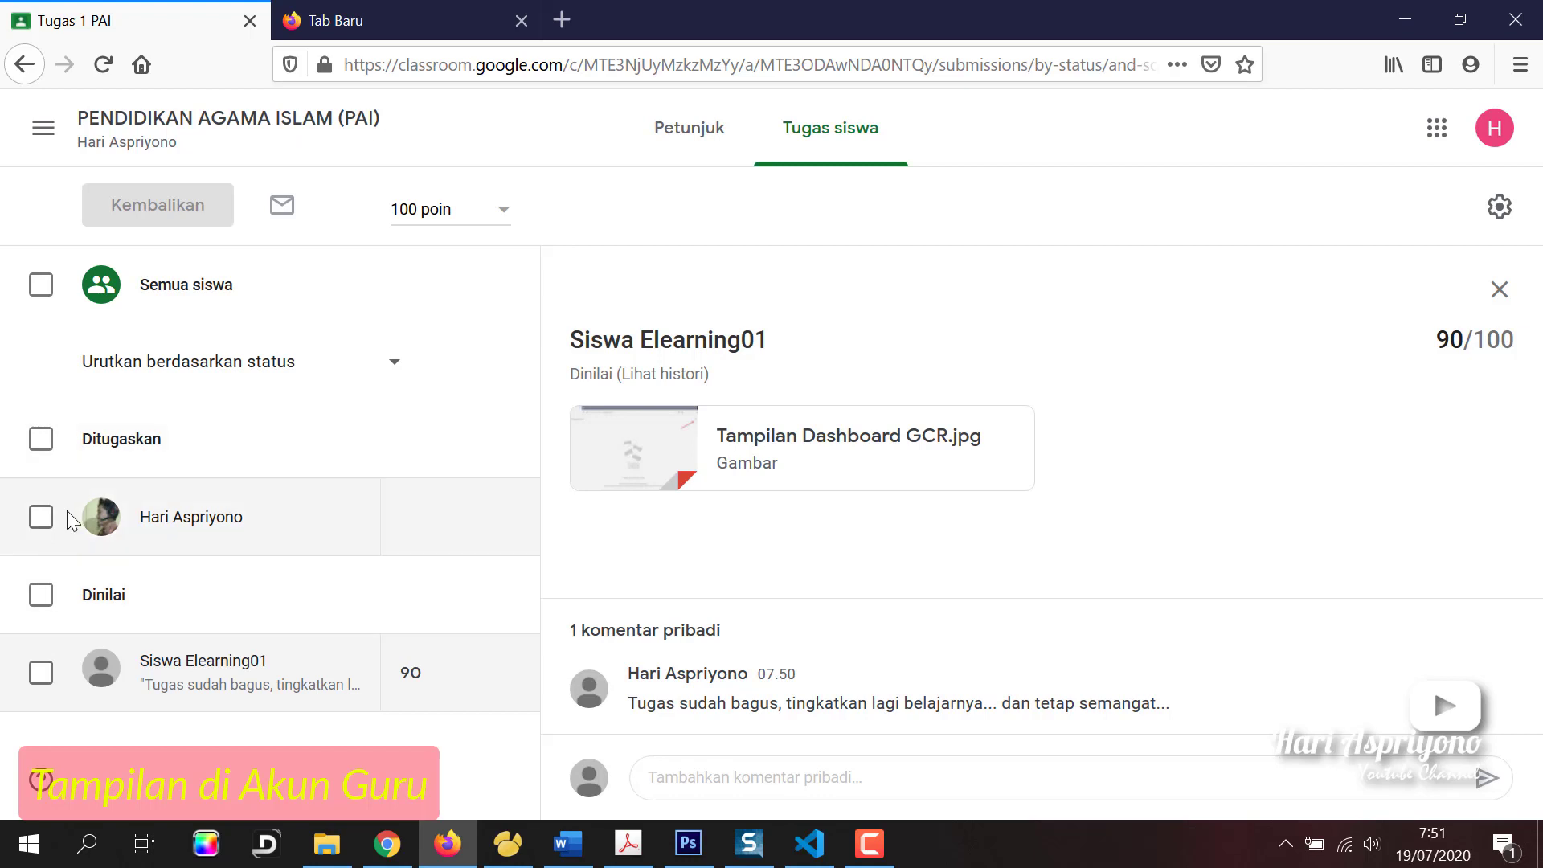
pyautogui.click(41, 517)
pyautogui.click(41, 517)
pyautogui.click(41, 673)
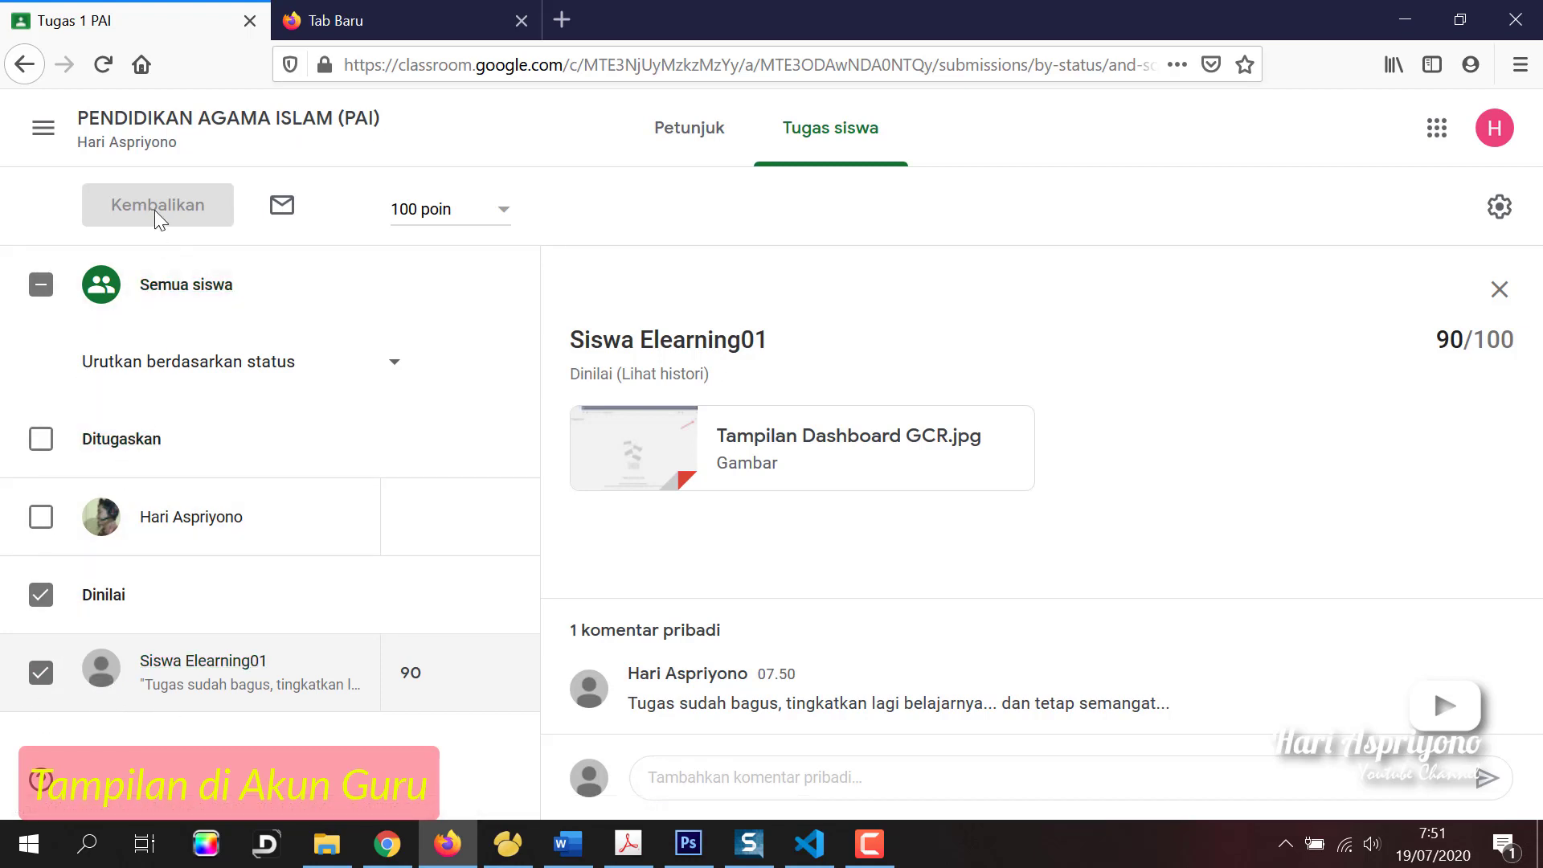
pyautogui.click(39, 601)
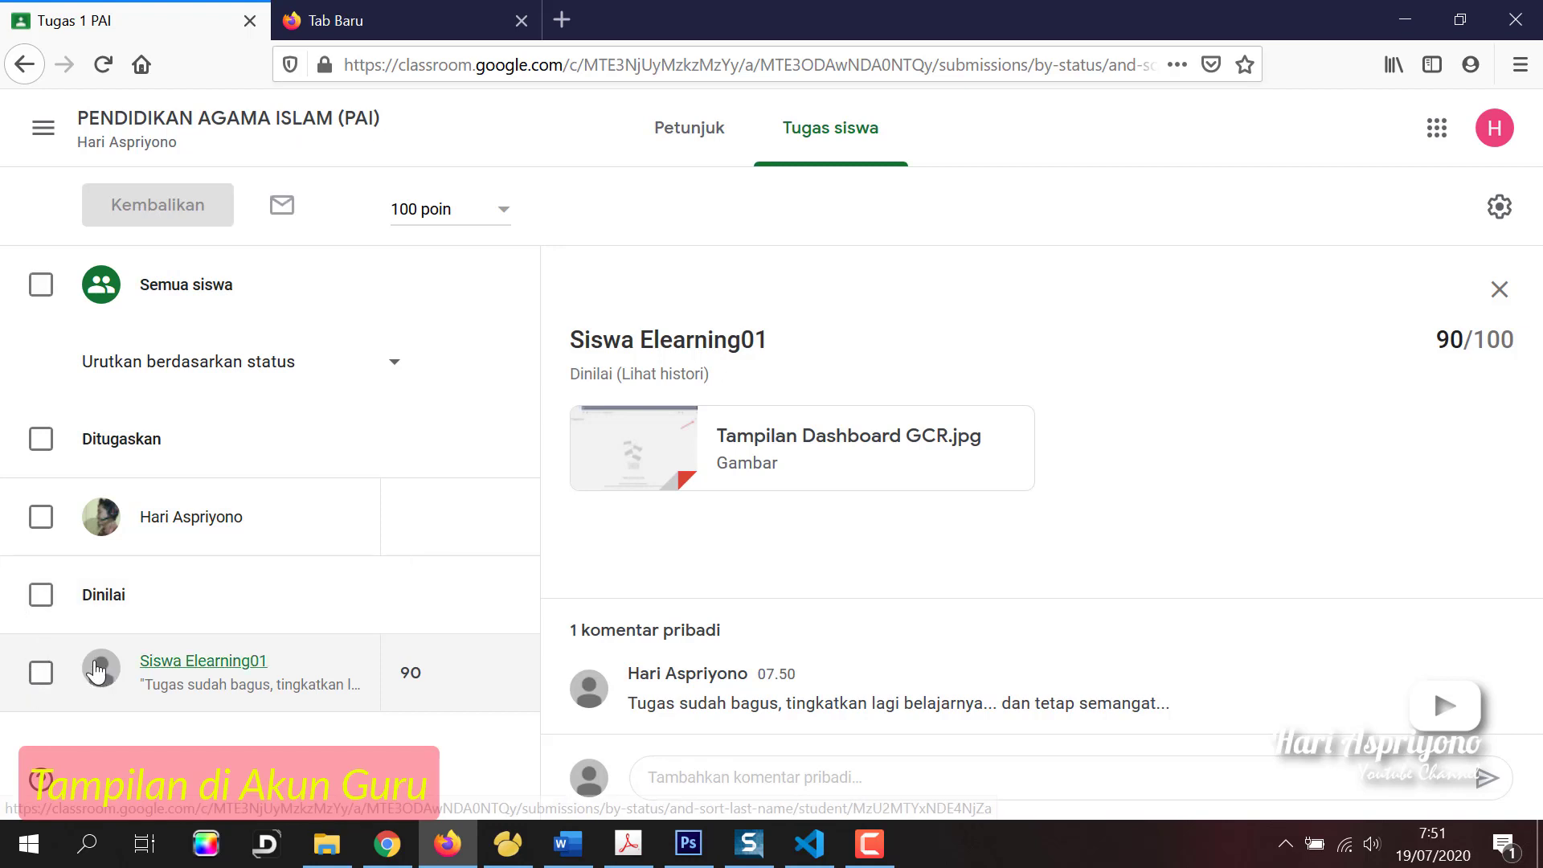
pyautogui.click(41, 596)
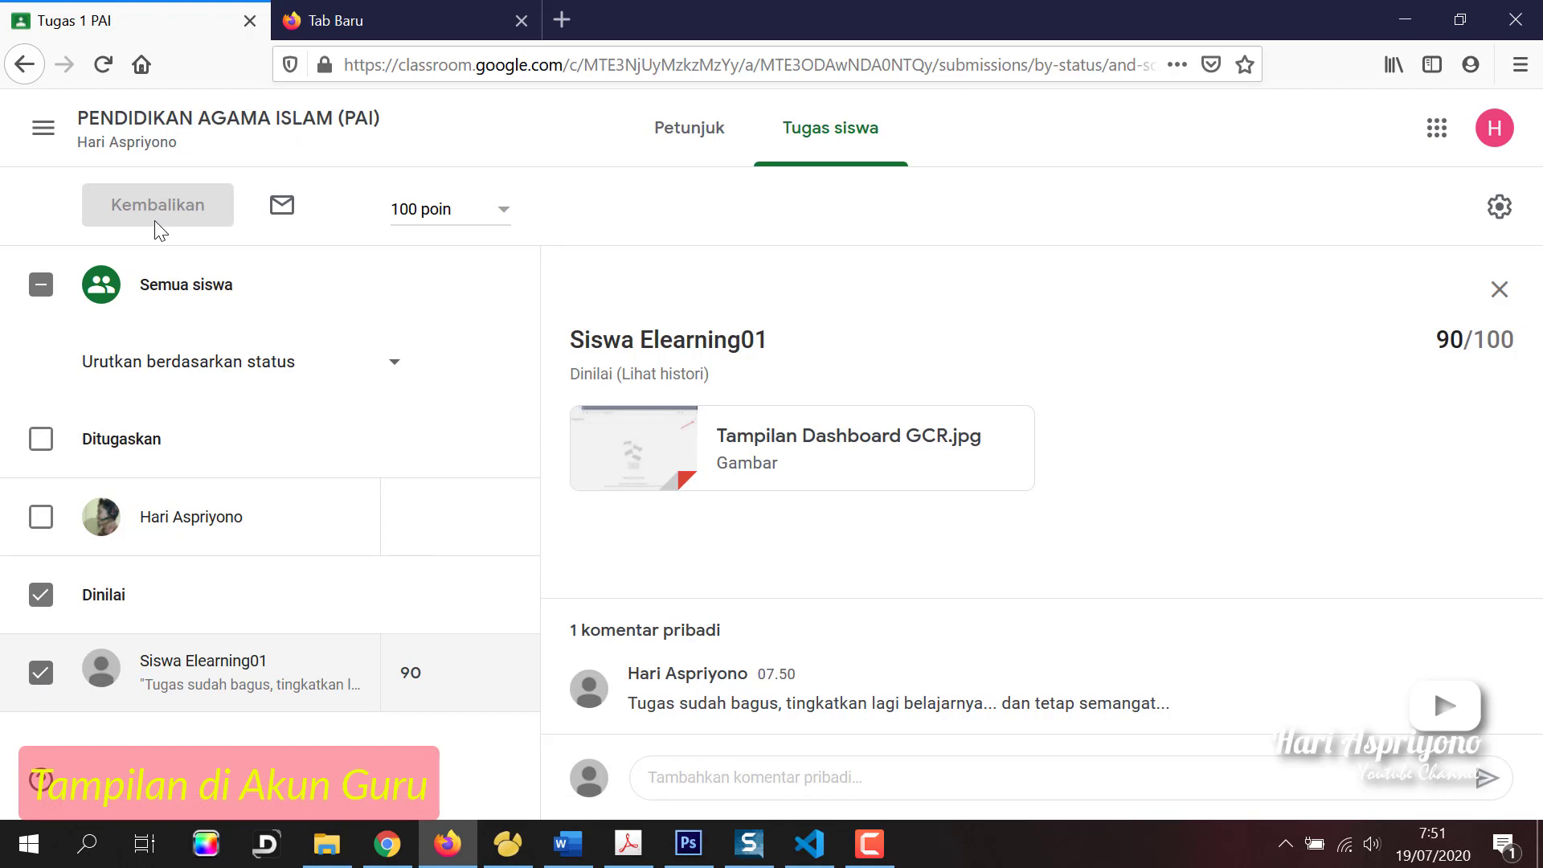
# - Go back to the teacher's class stream, switch to the student's Classroom in Chrome and reload the classwork page
pyautogui.click(241, 135)
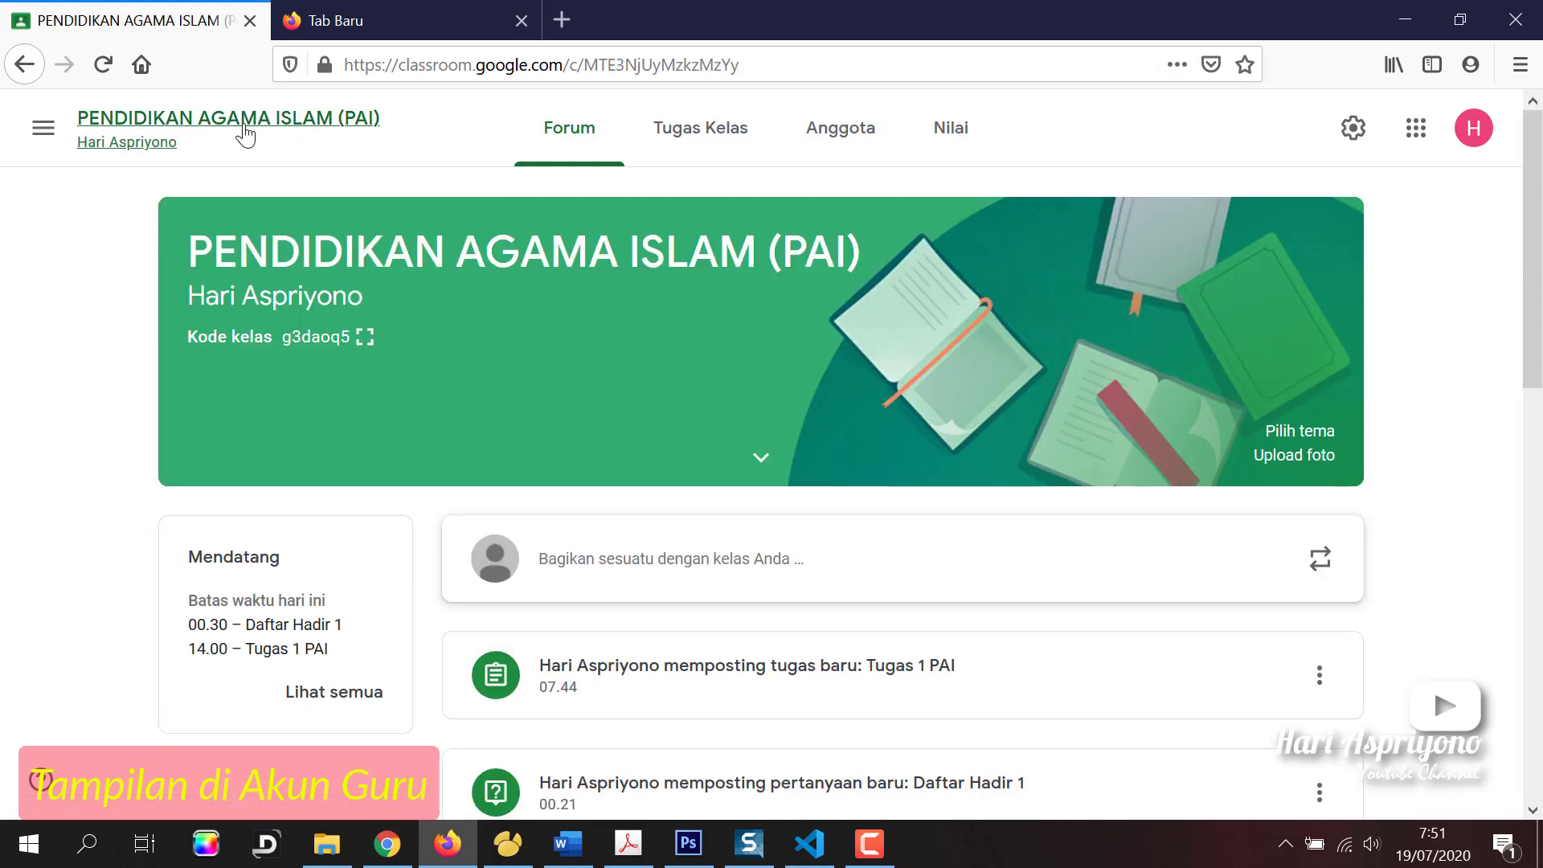
pyautogui.scroll(-3, 739, 342)
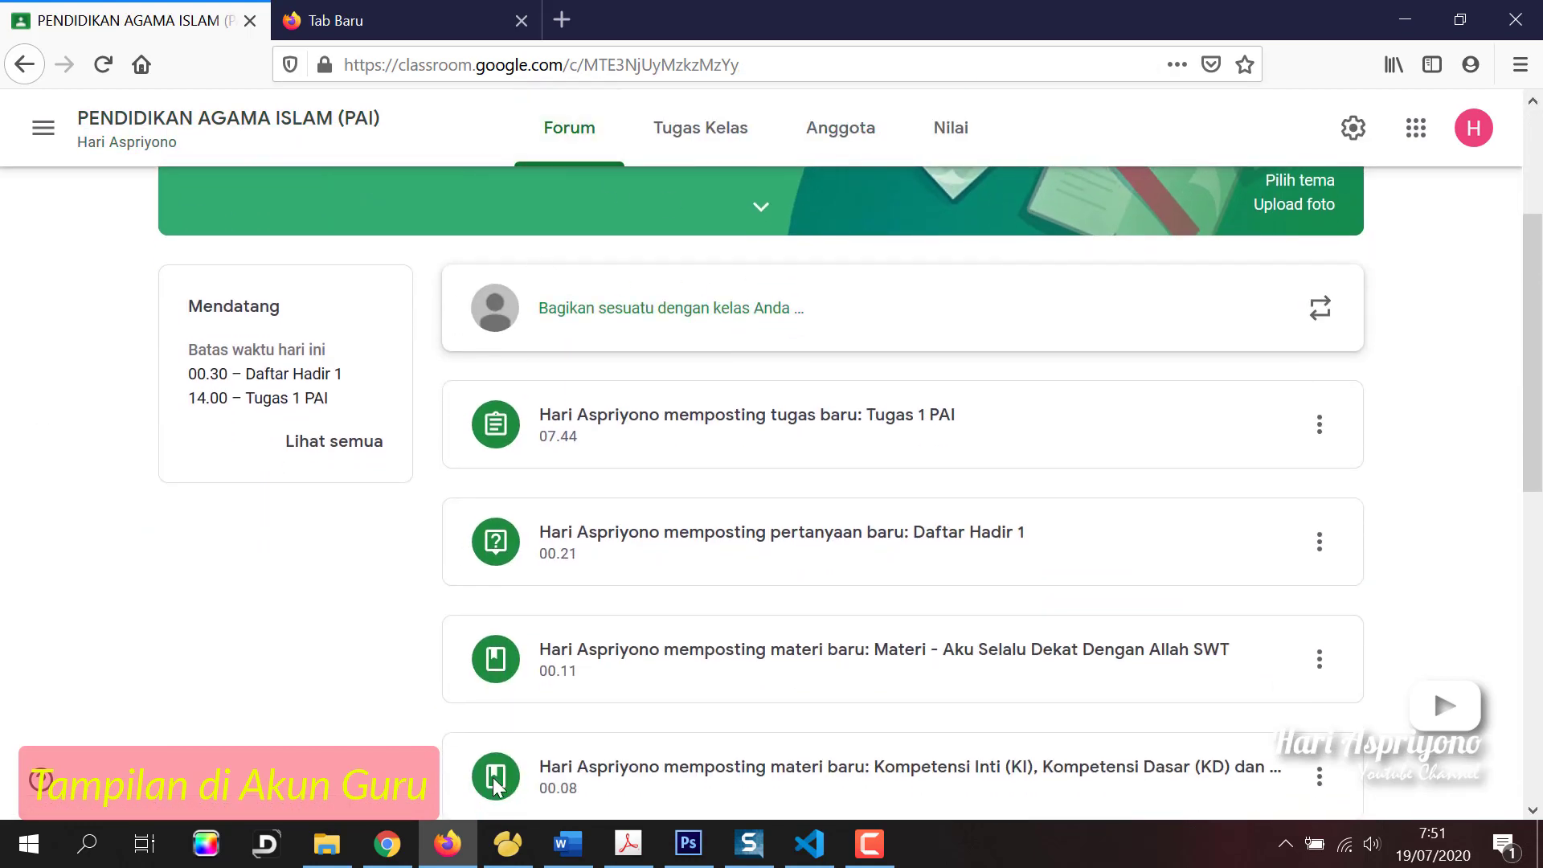
pyautogui.click(391, 854)
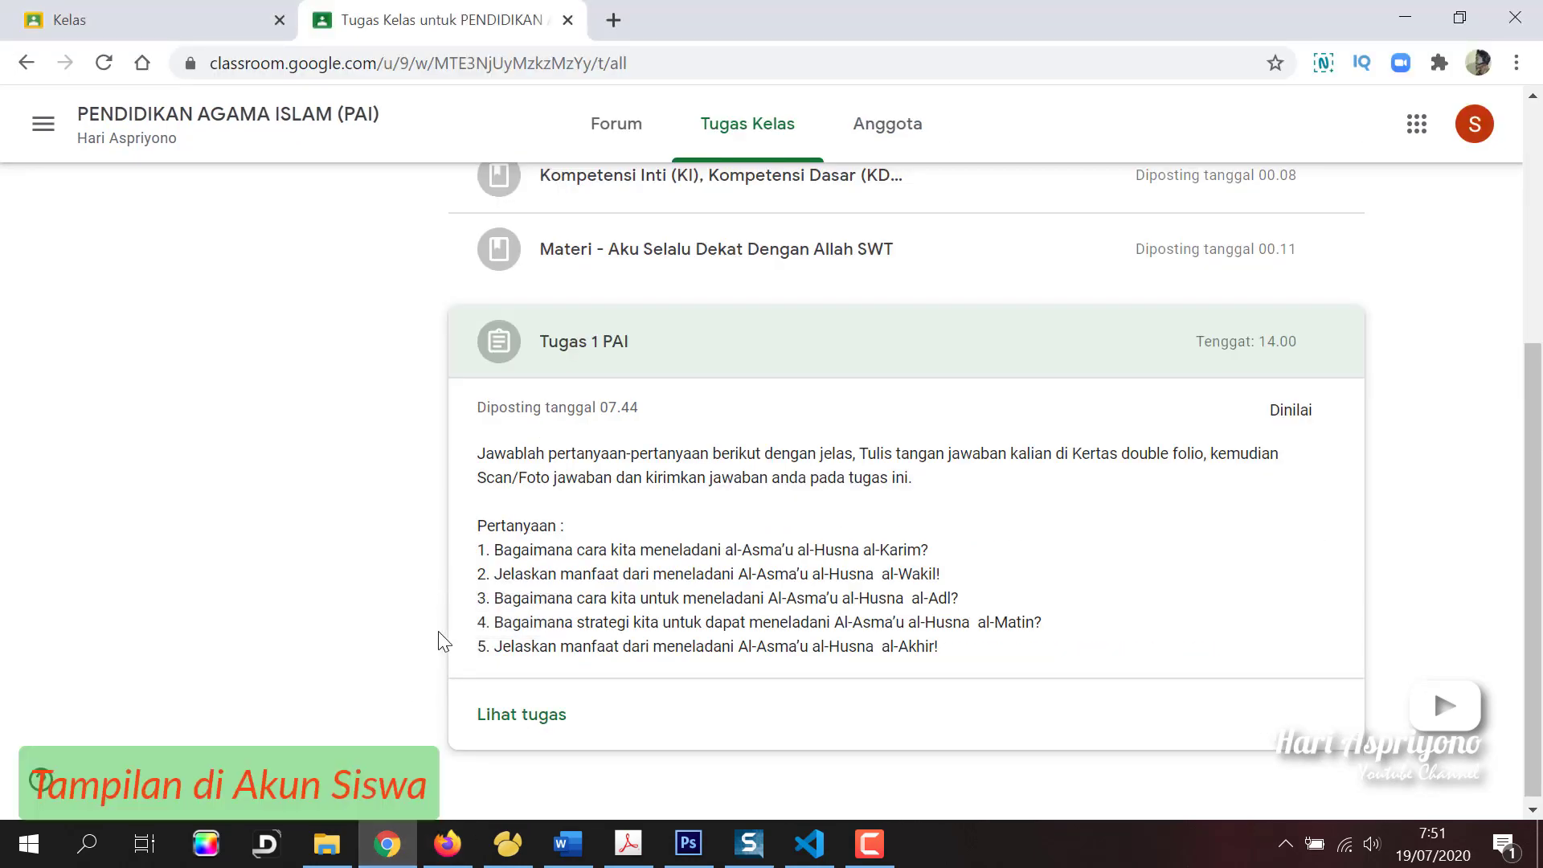
pyautogui.scroll(5, 437, 630)
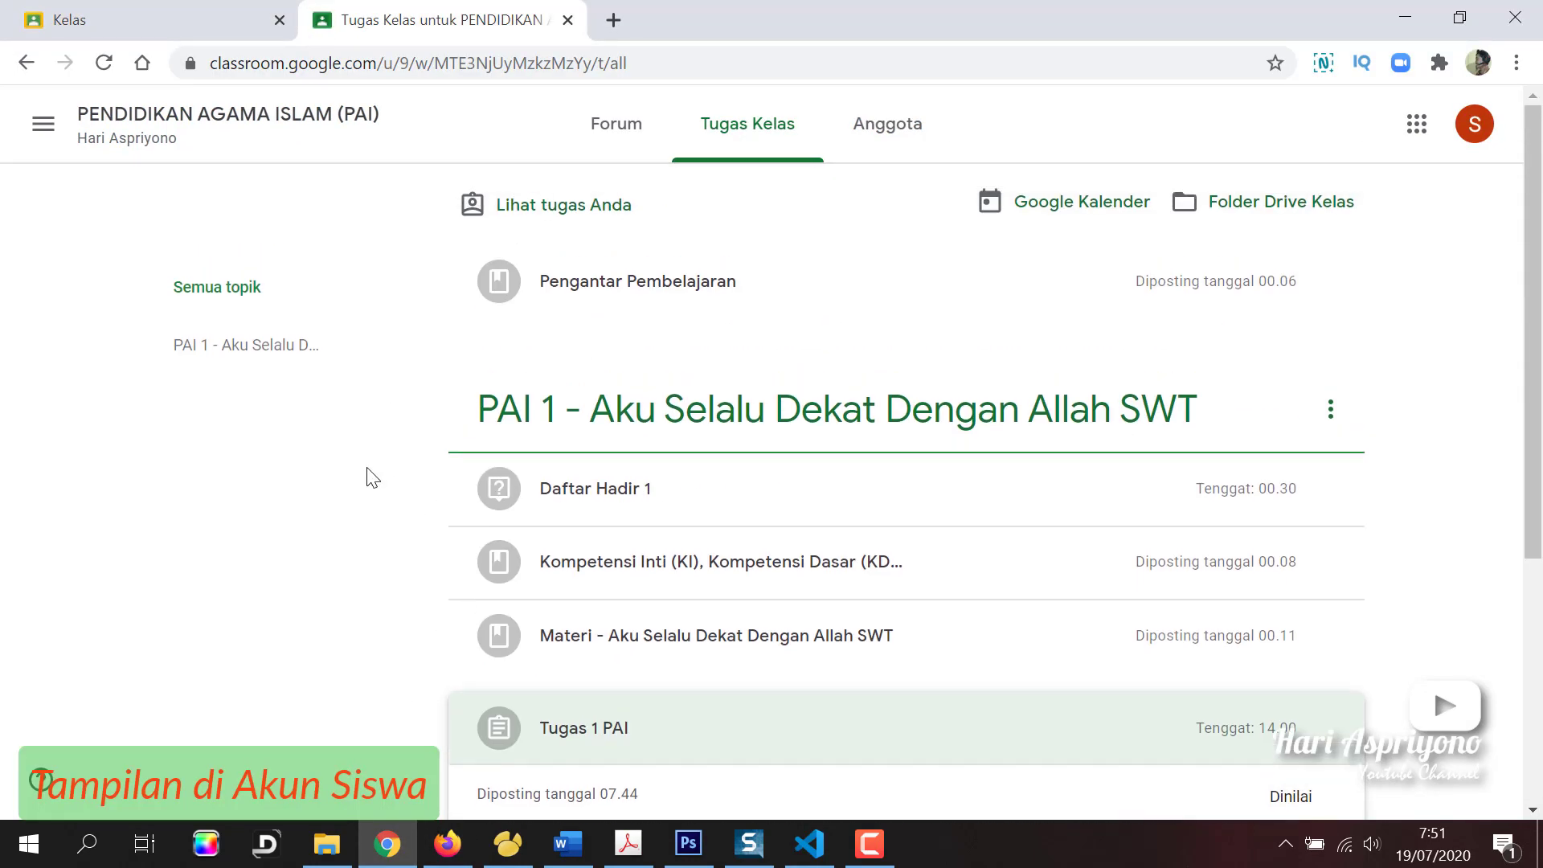
pyautogui.click(745, 131)
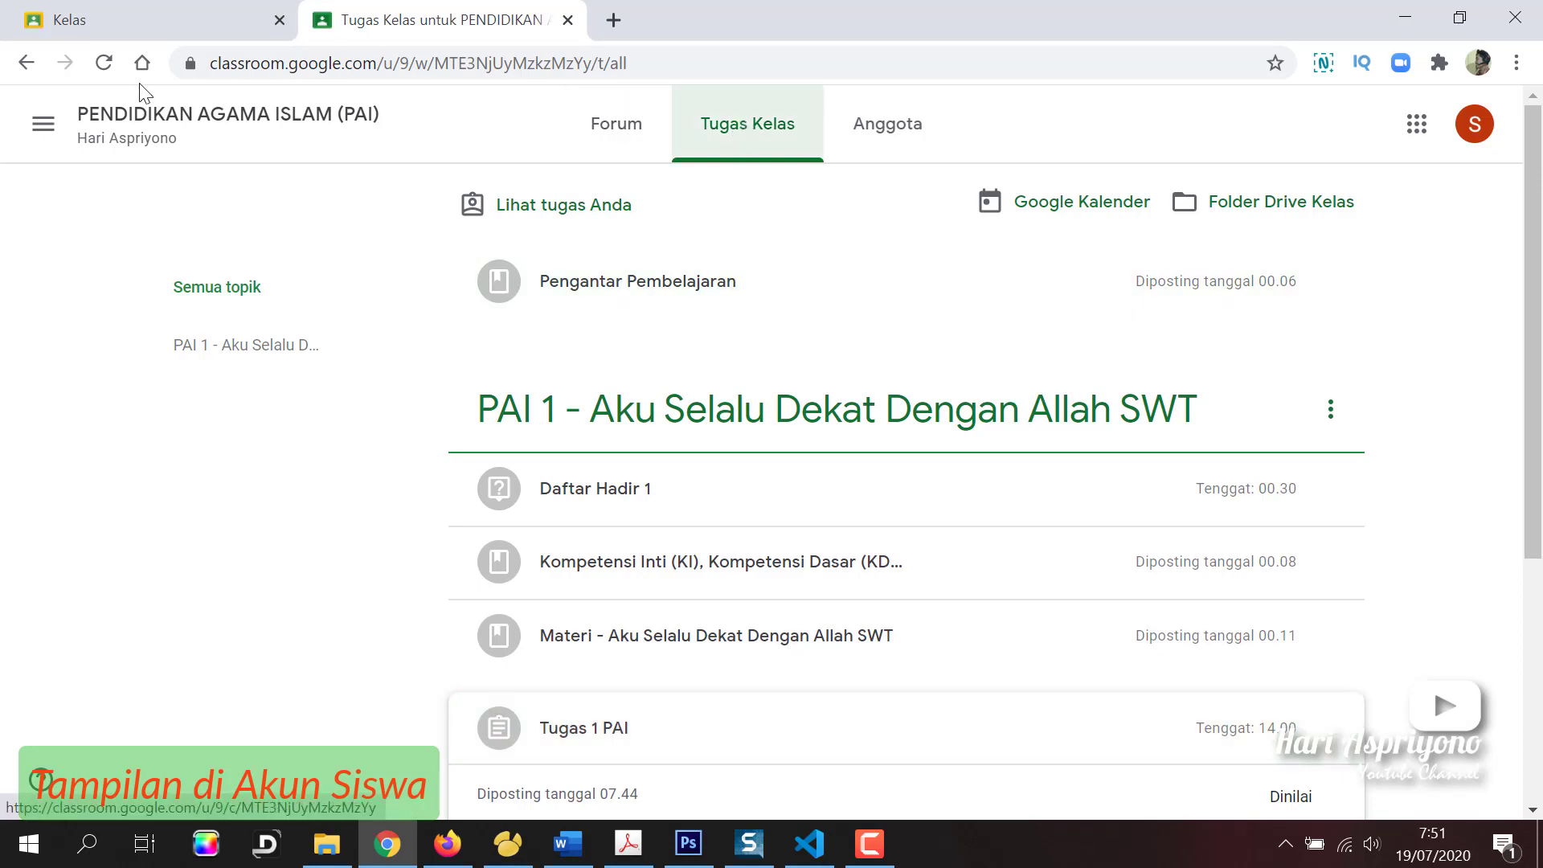
pyautogui.click(103, 62)
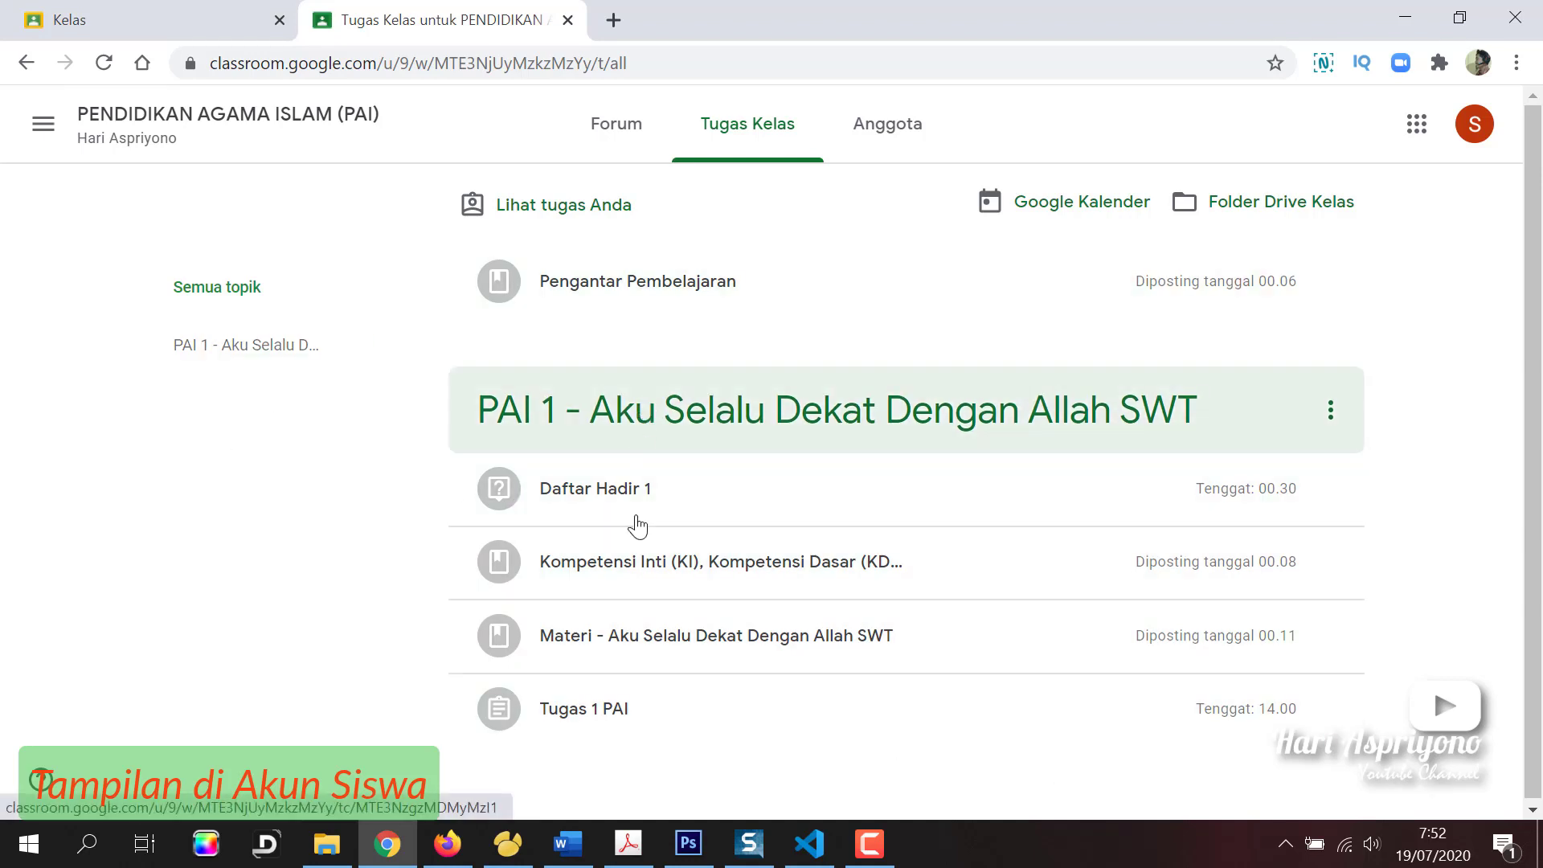
# - Open the full "Tugas 1 PAI" assignment from the student's classwork and check the returned grade
pyautogui.click(635, 729)
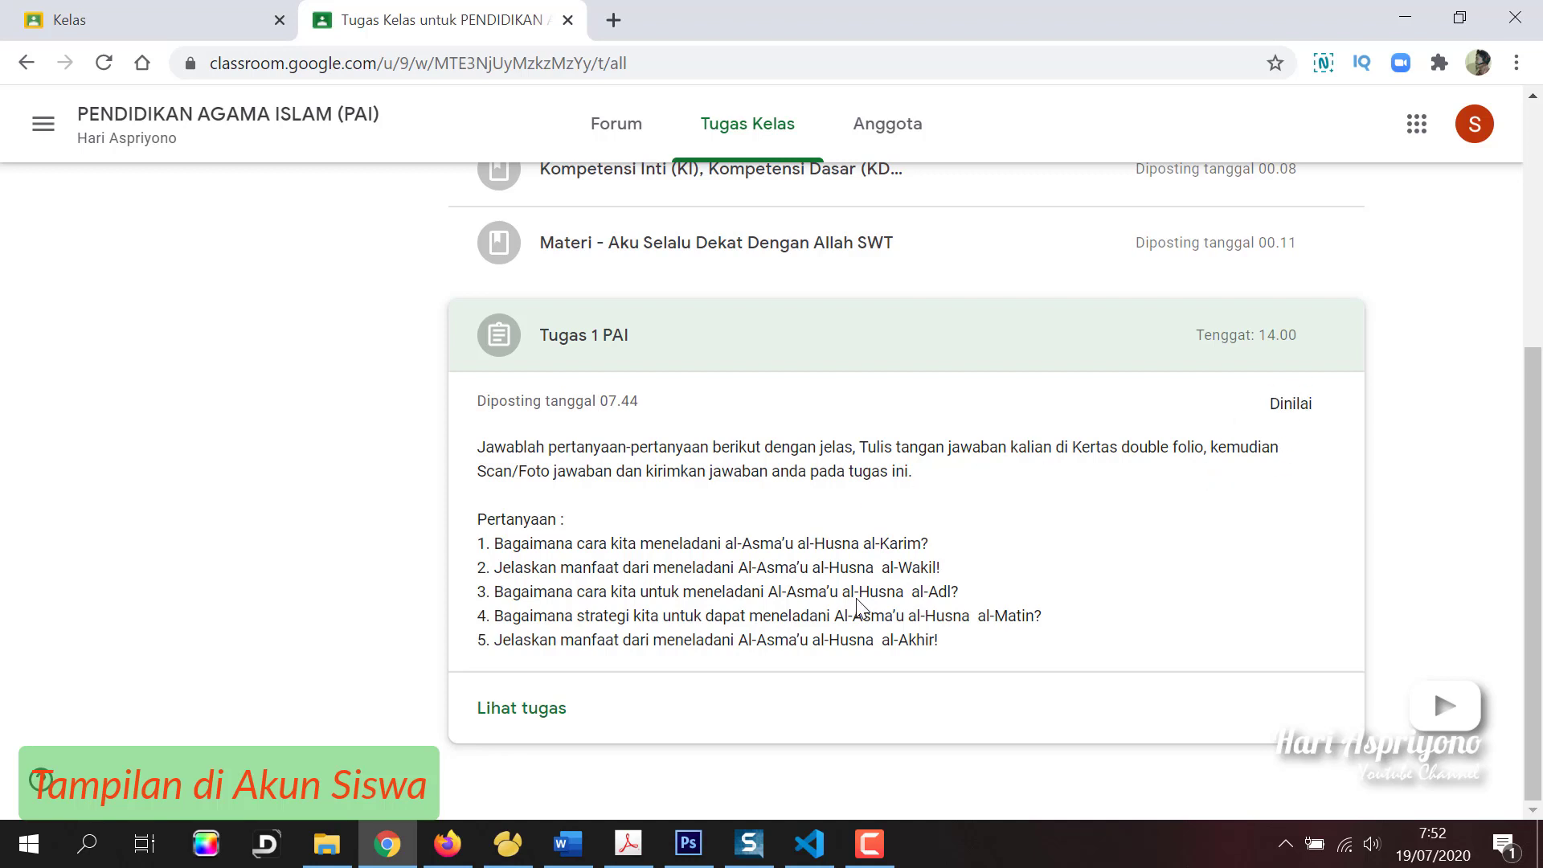
pyautogui.click(521, 709)
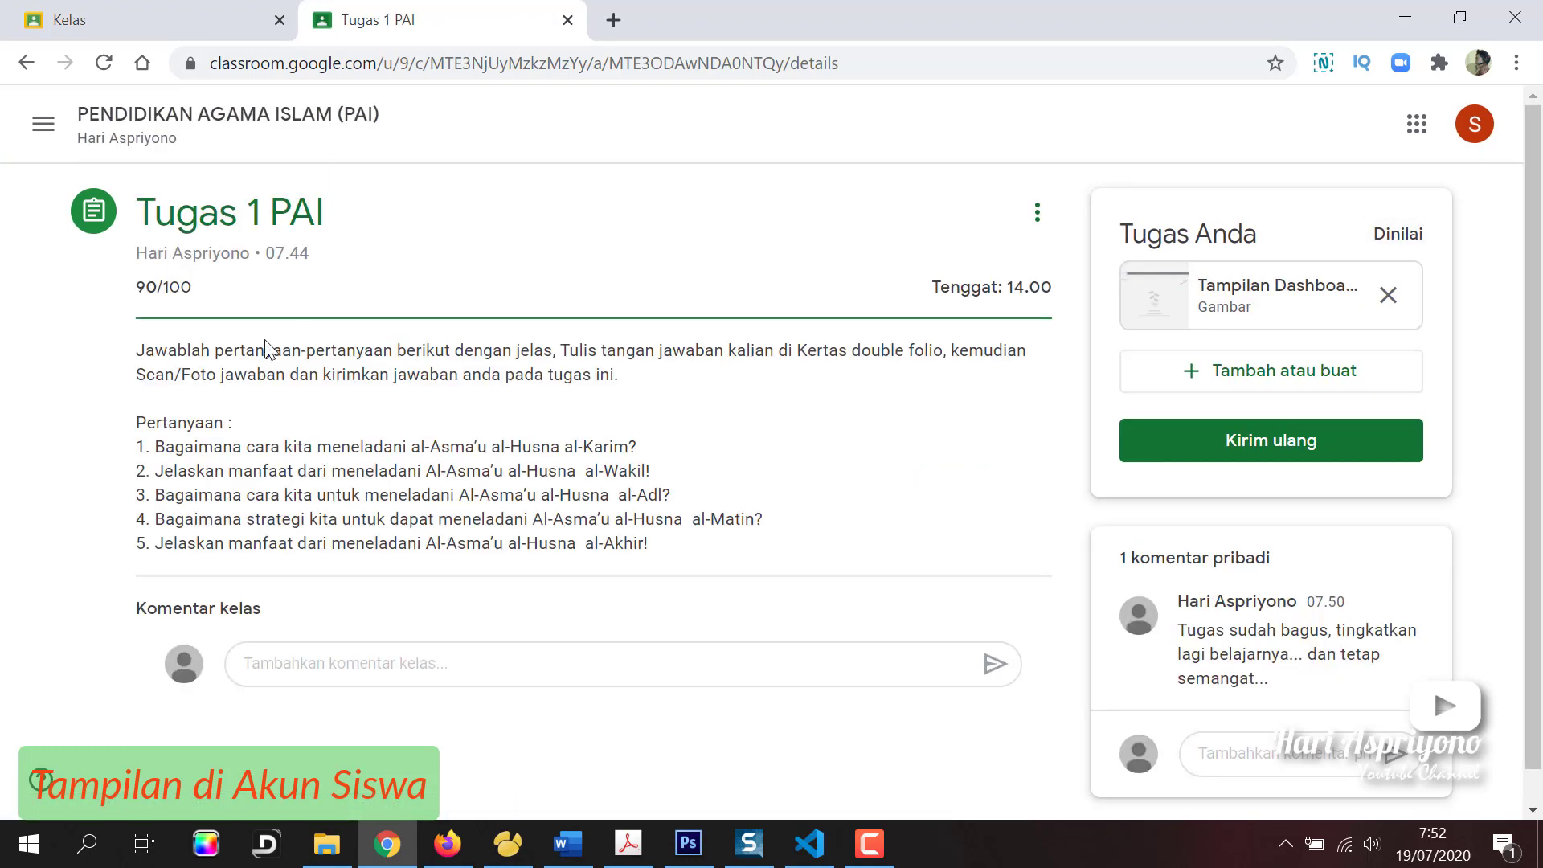
pyautogui.moveTo(131, 285)
pyautogui.mouseDown()
pyautogui.moveTo(167, 290)
pyautogui.moveTo(155, 286)
pyautogui.mouseUp()
pyautogui.click(193, 303)
pyautogui.click(448, 280)
pyautogui.click(389, 671)
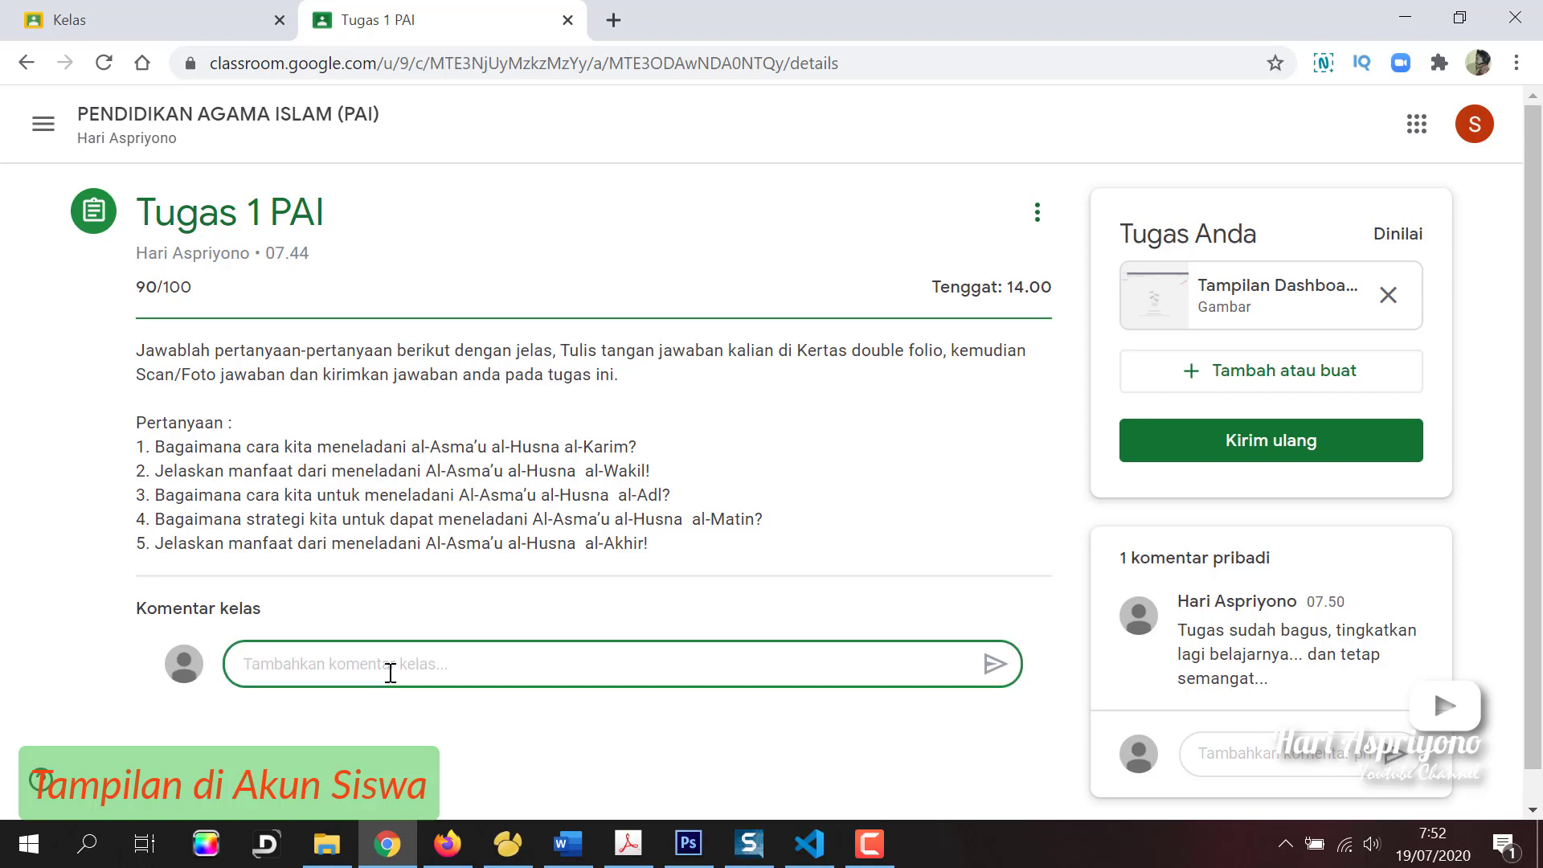
pyautogui.write('Terima kasih')
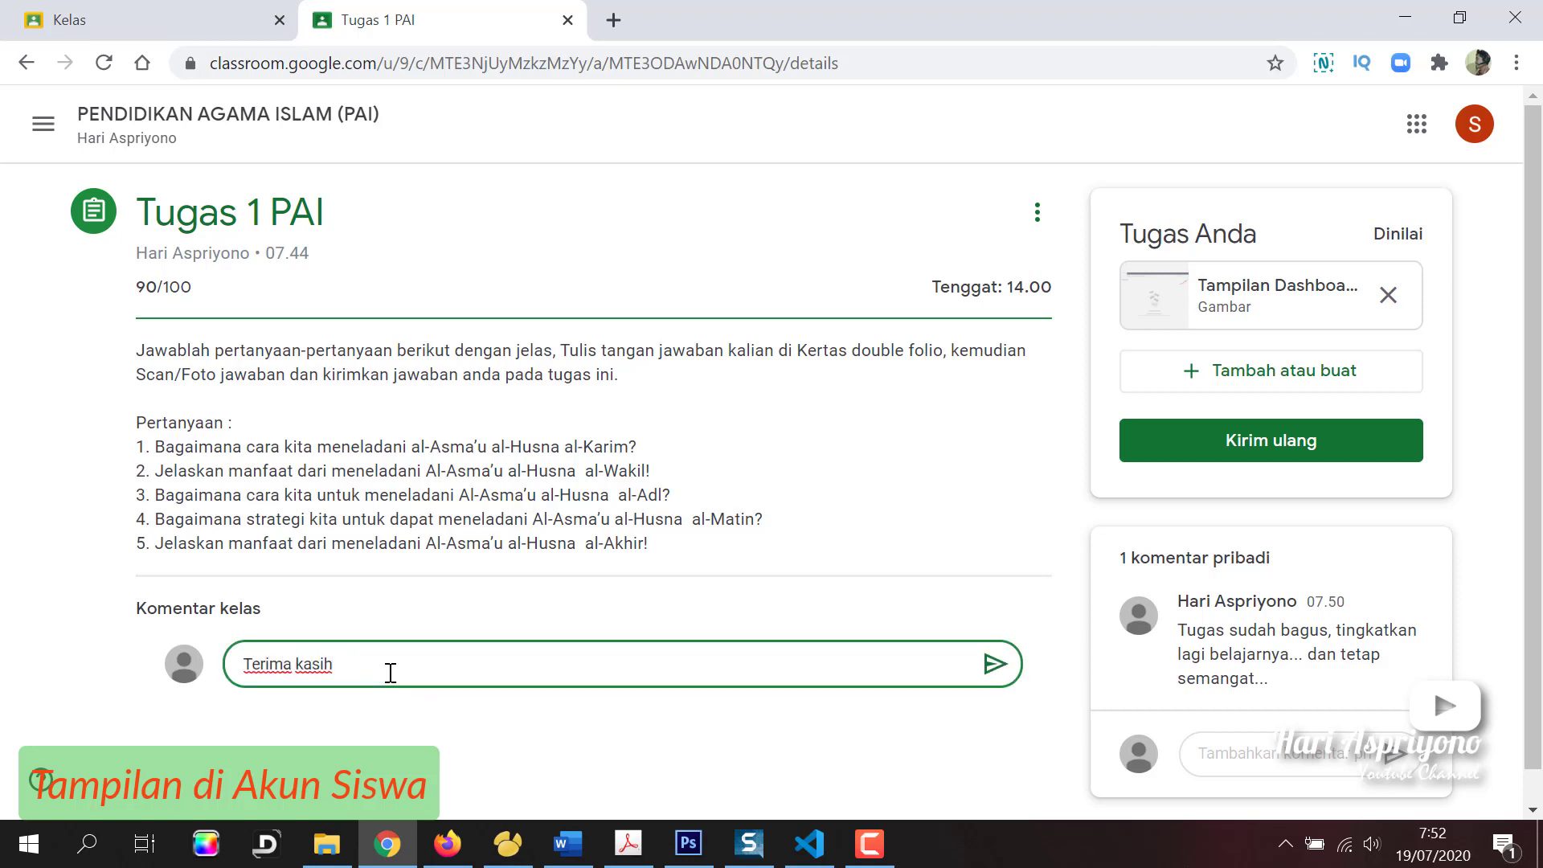
pyautogui.moveTo(390, 671); pyautogui.dragTo(244, 671)
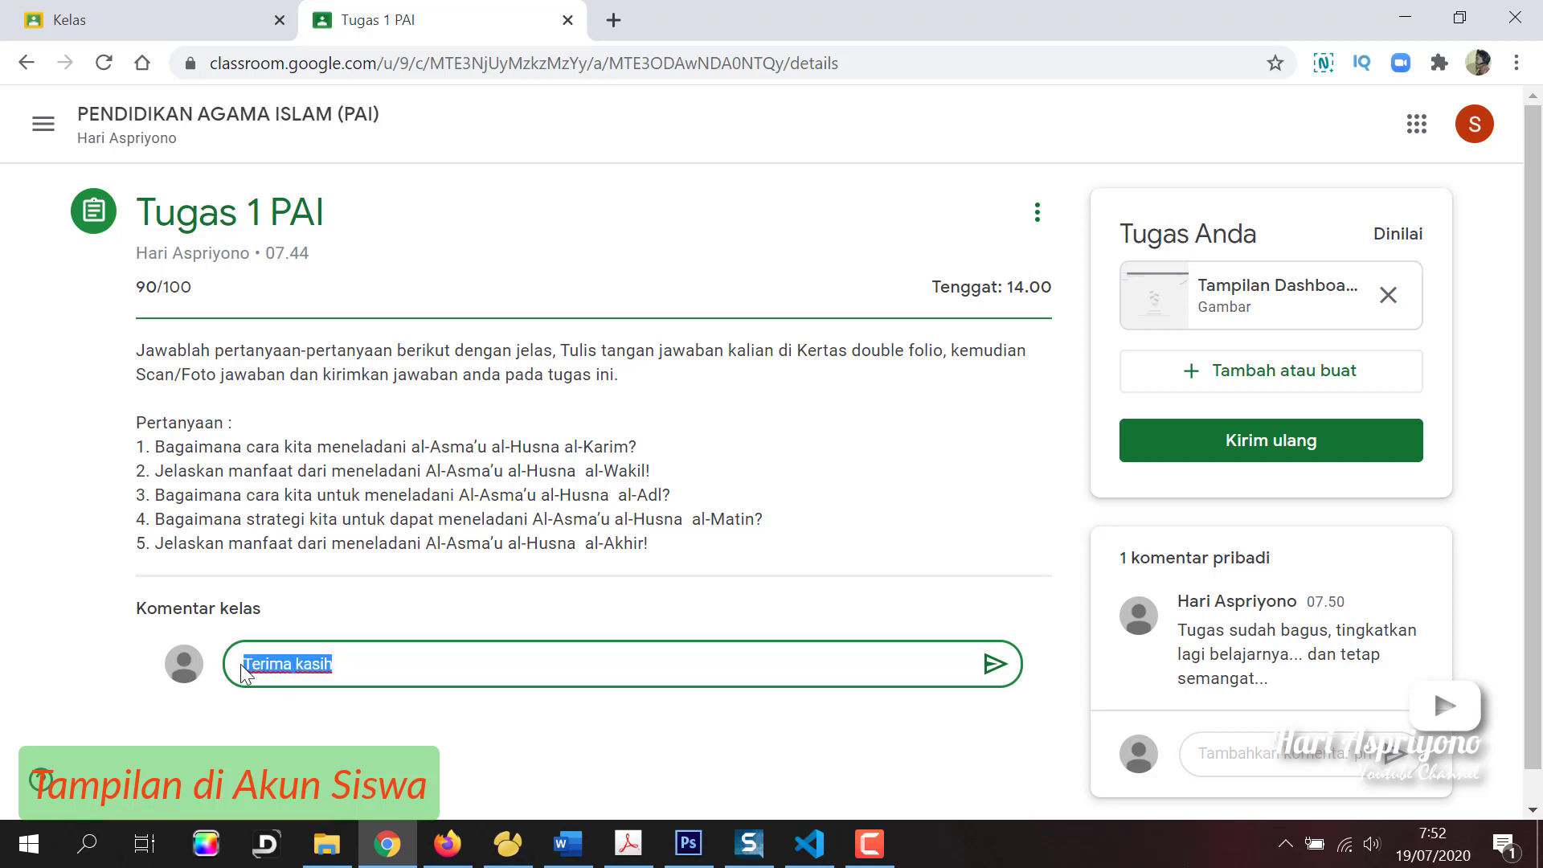
pyautogui.press('BackSpace')
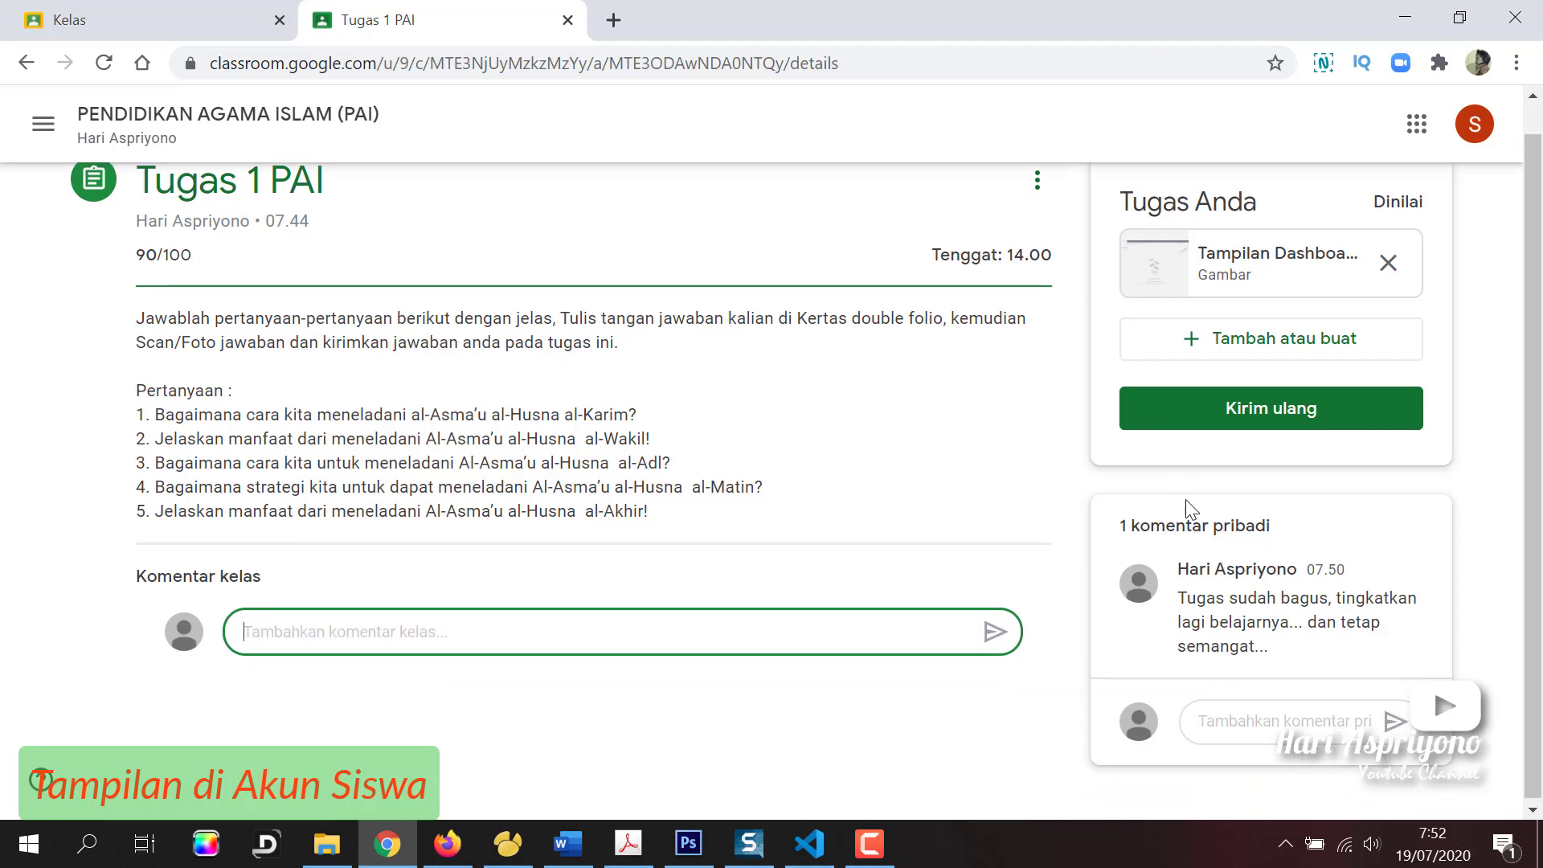
# - Answer the teacher's private comment on "Tugas 1 PAI" with "Terima kasih pak..." and review the posted reply
pyautogui.scroll(-1, 1165, 535)
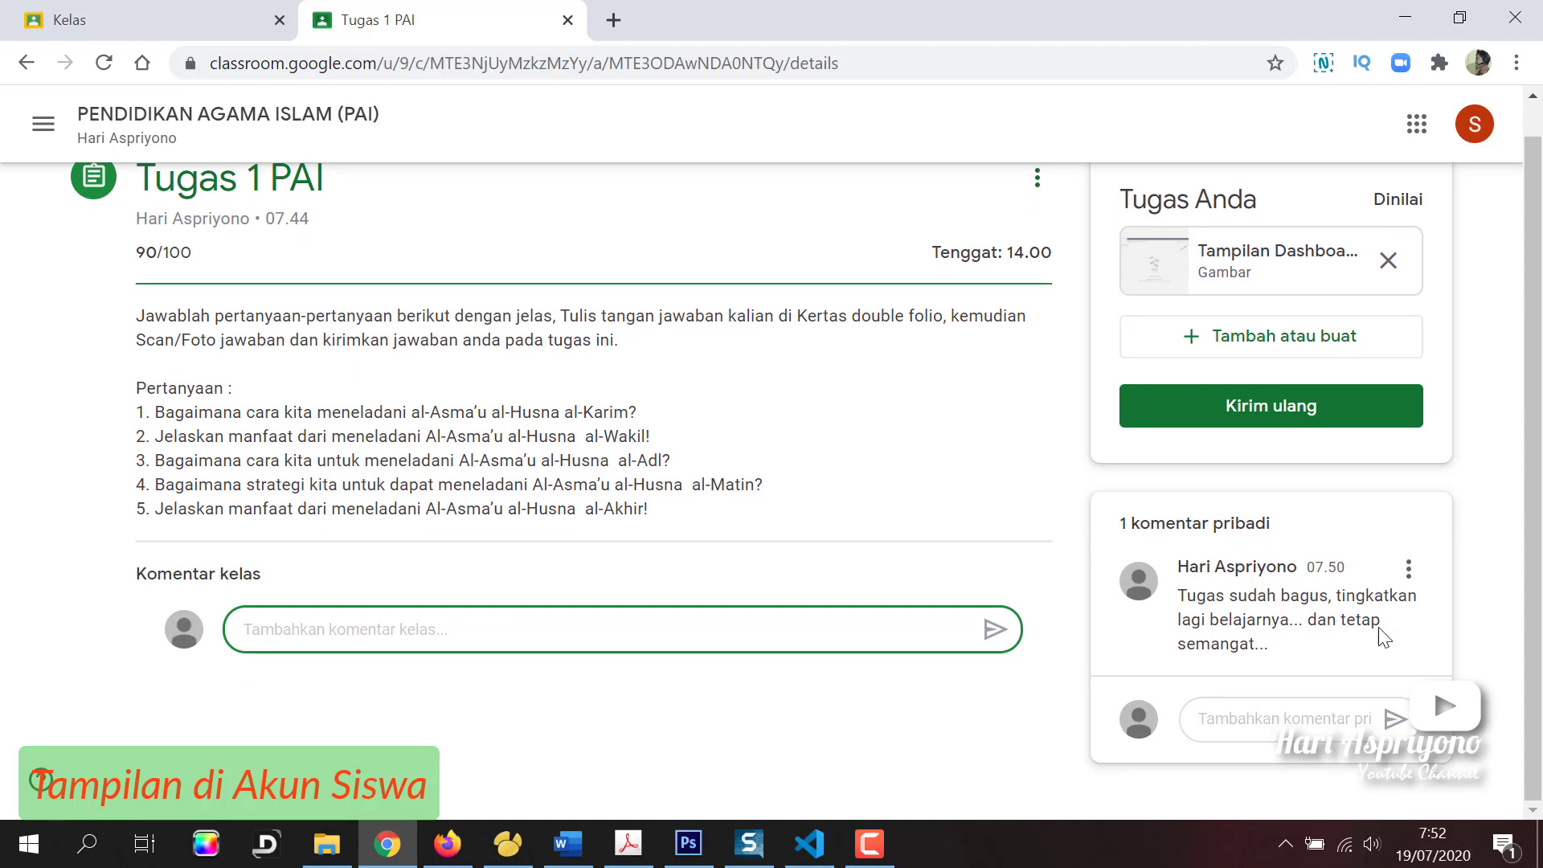
pyautogui.click(1284, 718)
pyautogui.write('Terim')
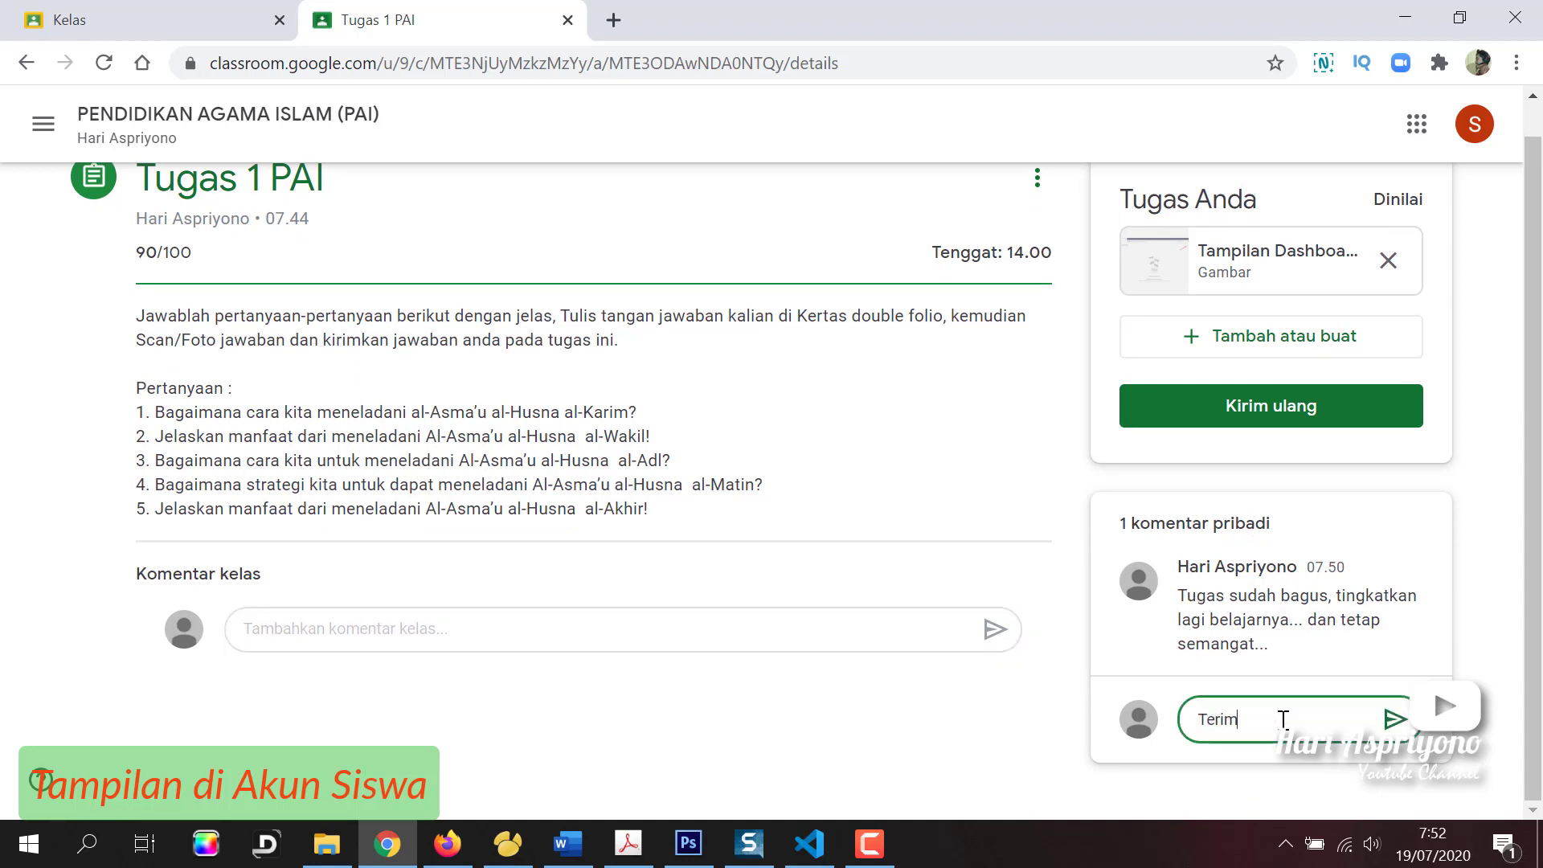
pyautogui.write('a kasih pak...')
pyautogui.click(1395, 718)
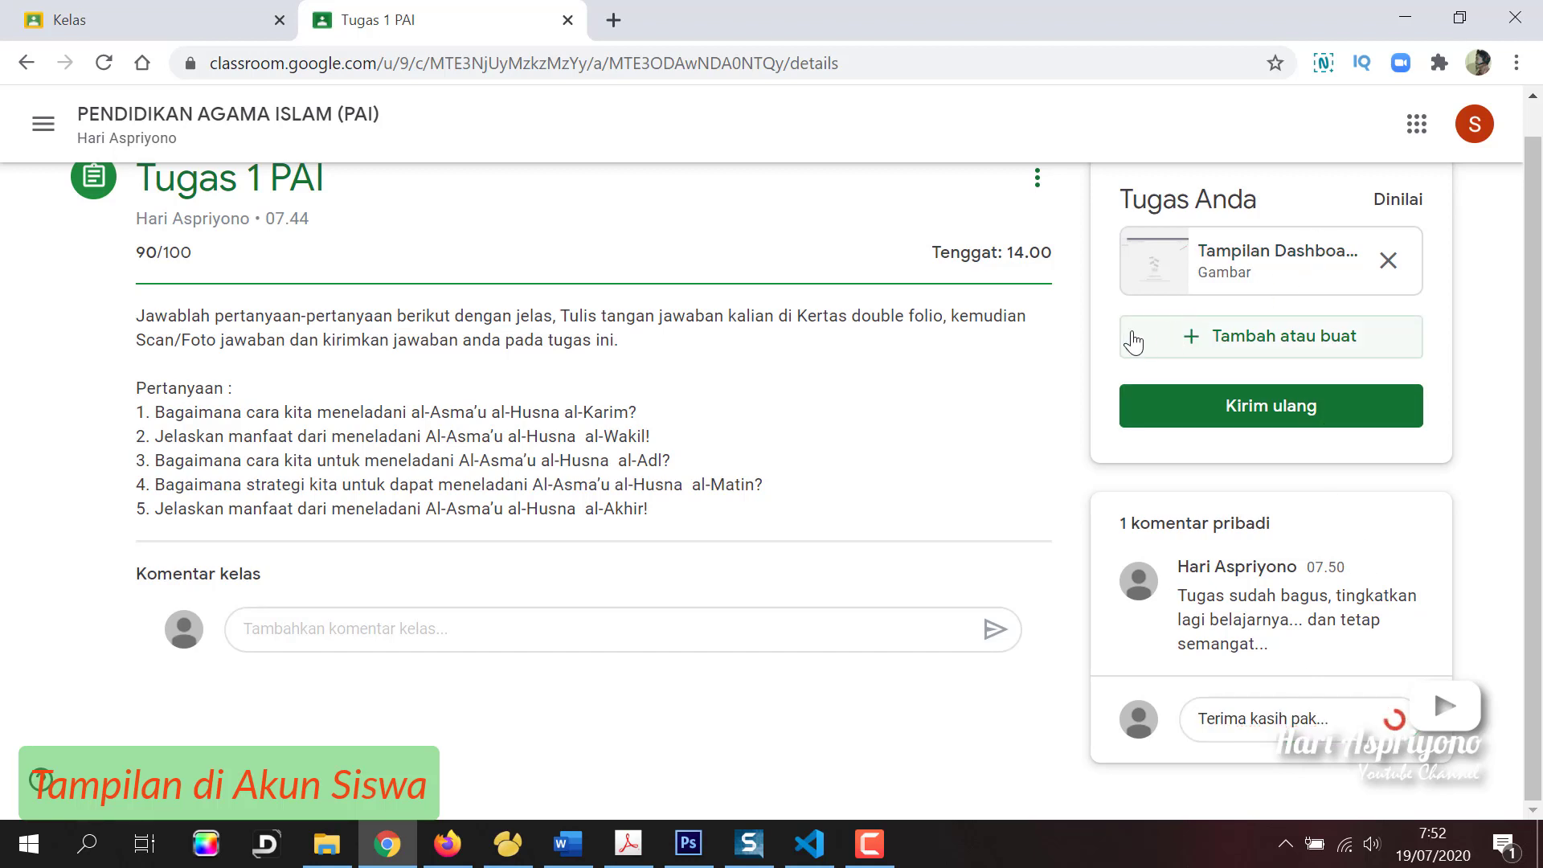
pyautogui.scroll(-1, 1213, 622)
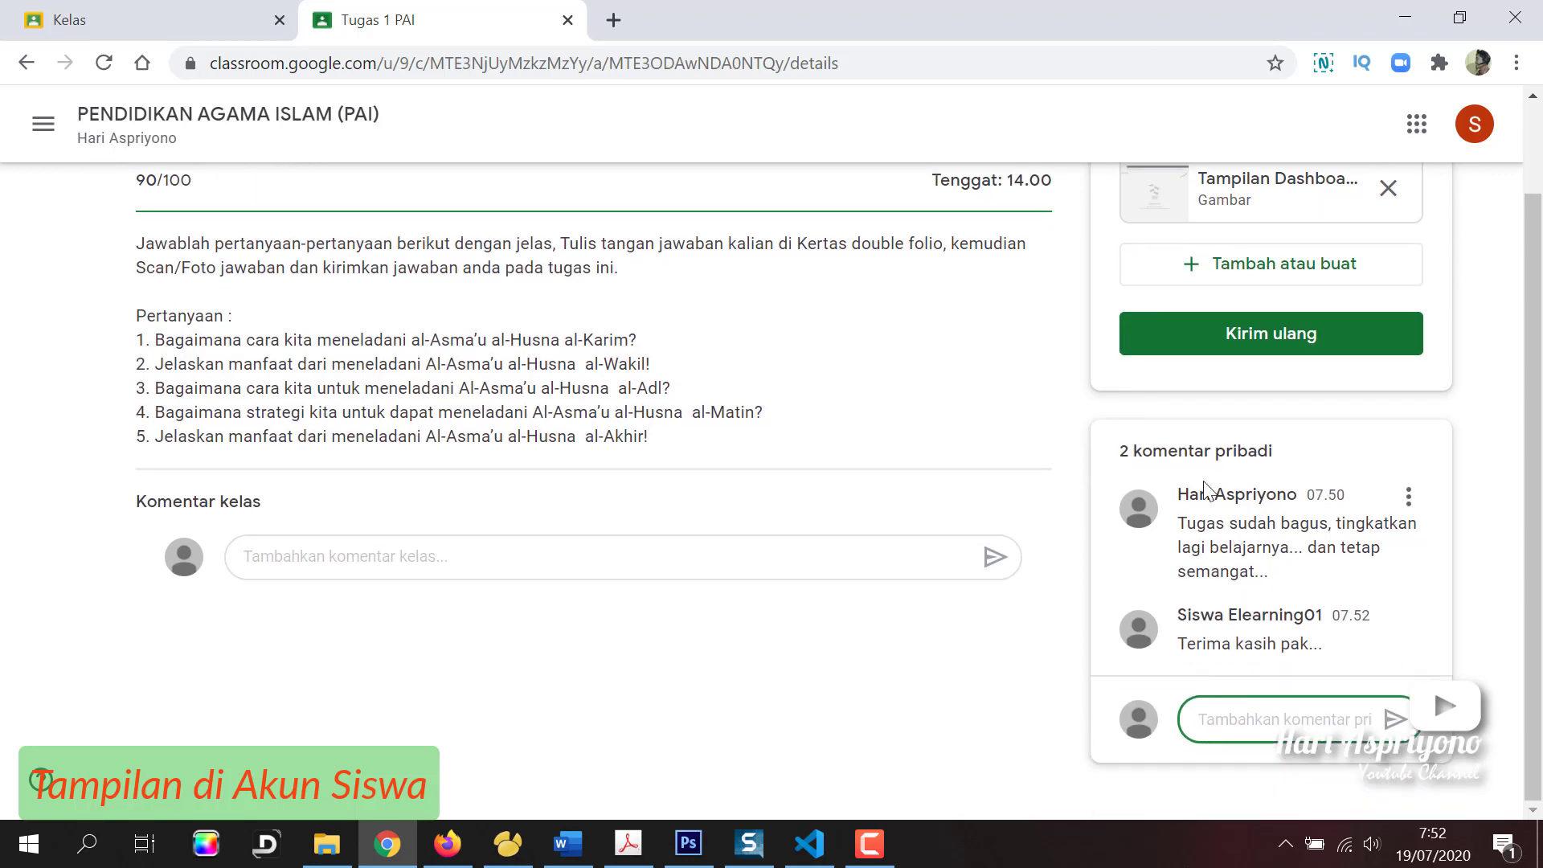
pyautogui.scroll(2, 1212, 486)
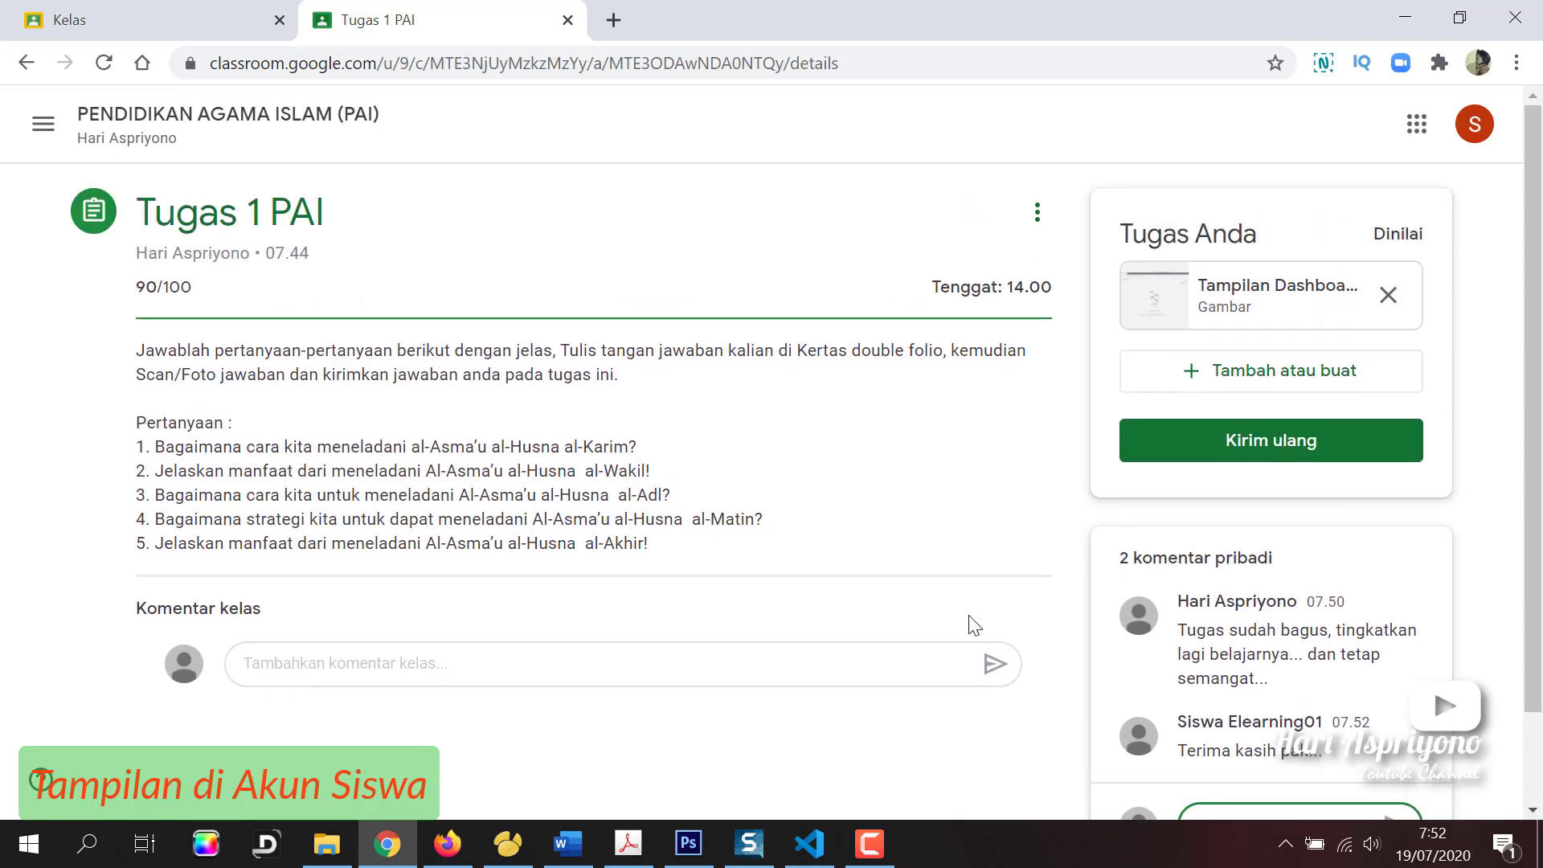
# - Go back to the student's class stream, switch to the teacher's Classroom in Firefox and open the class gradebook
pyautogui.click(206, 115)
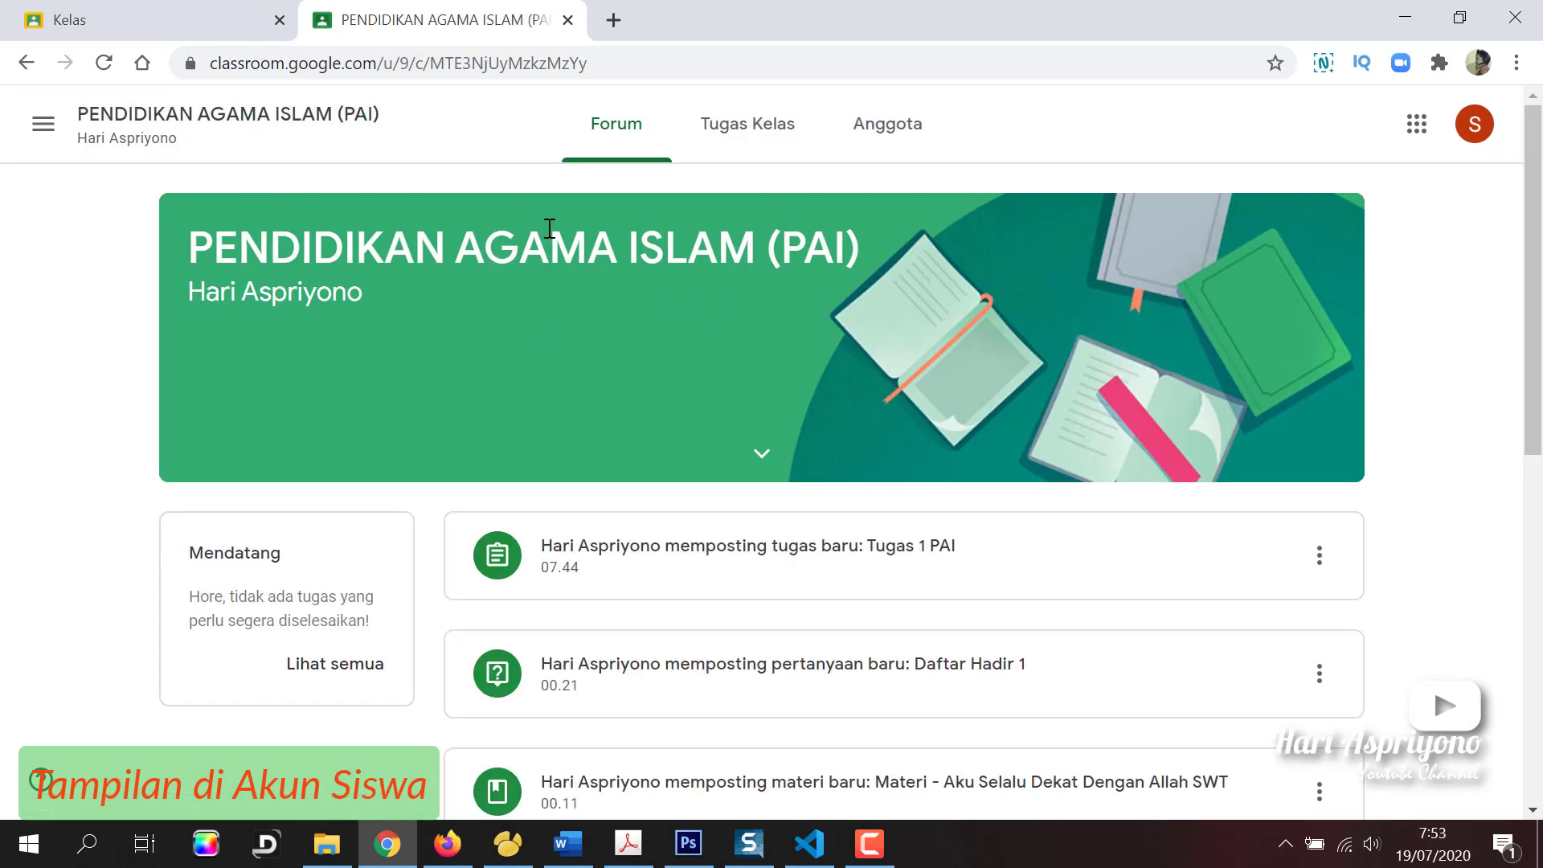
pyautogui.click(447, 843)
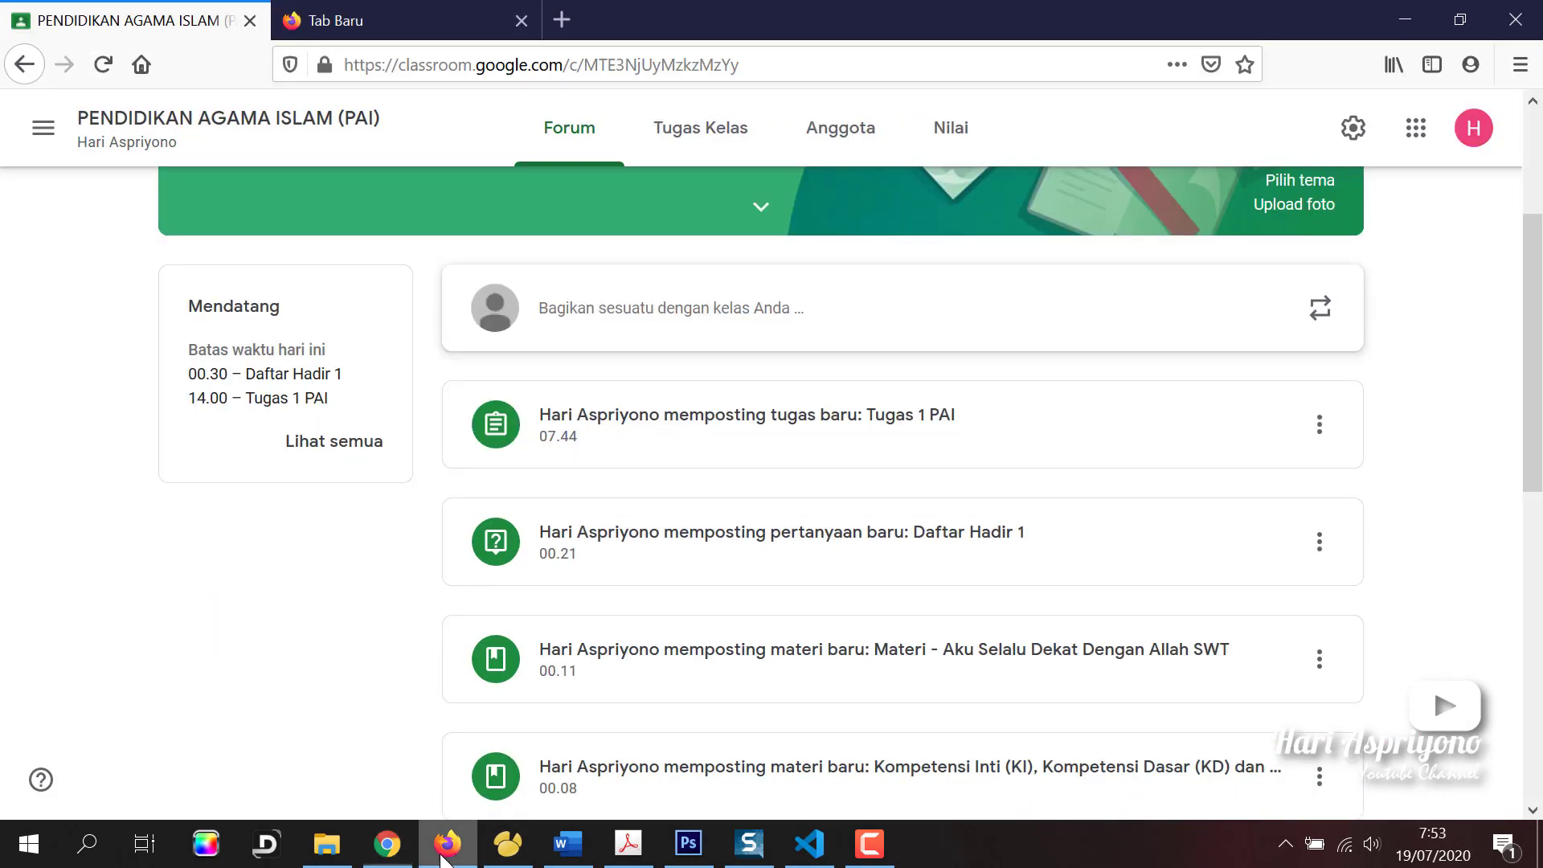
pyautogui.scroll(3, 568, 450)
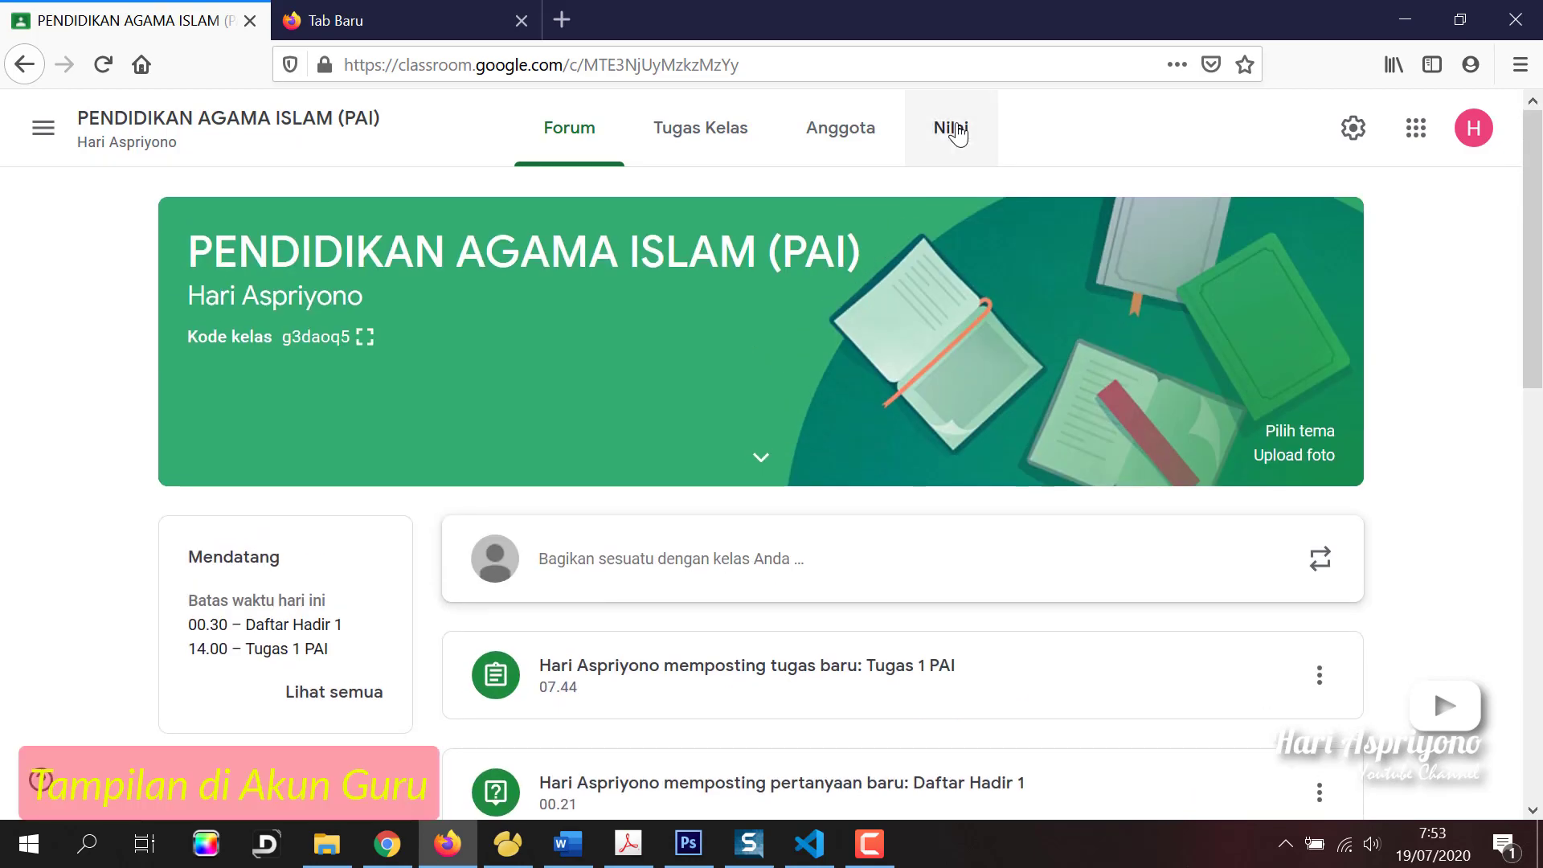
pyautogui.click(953, 129)
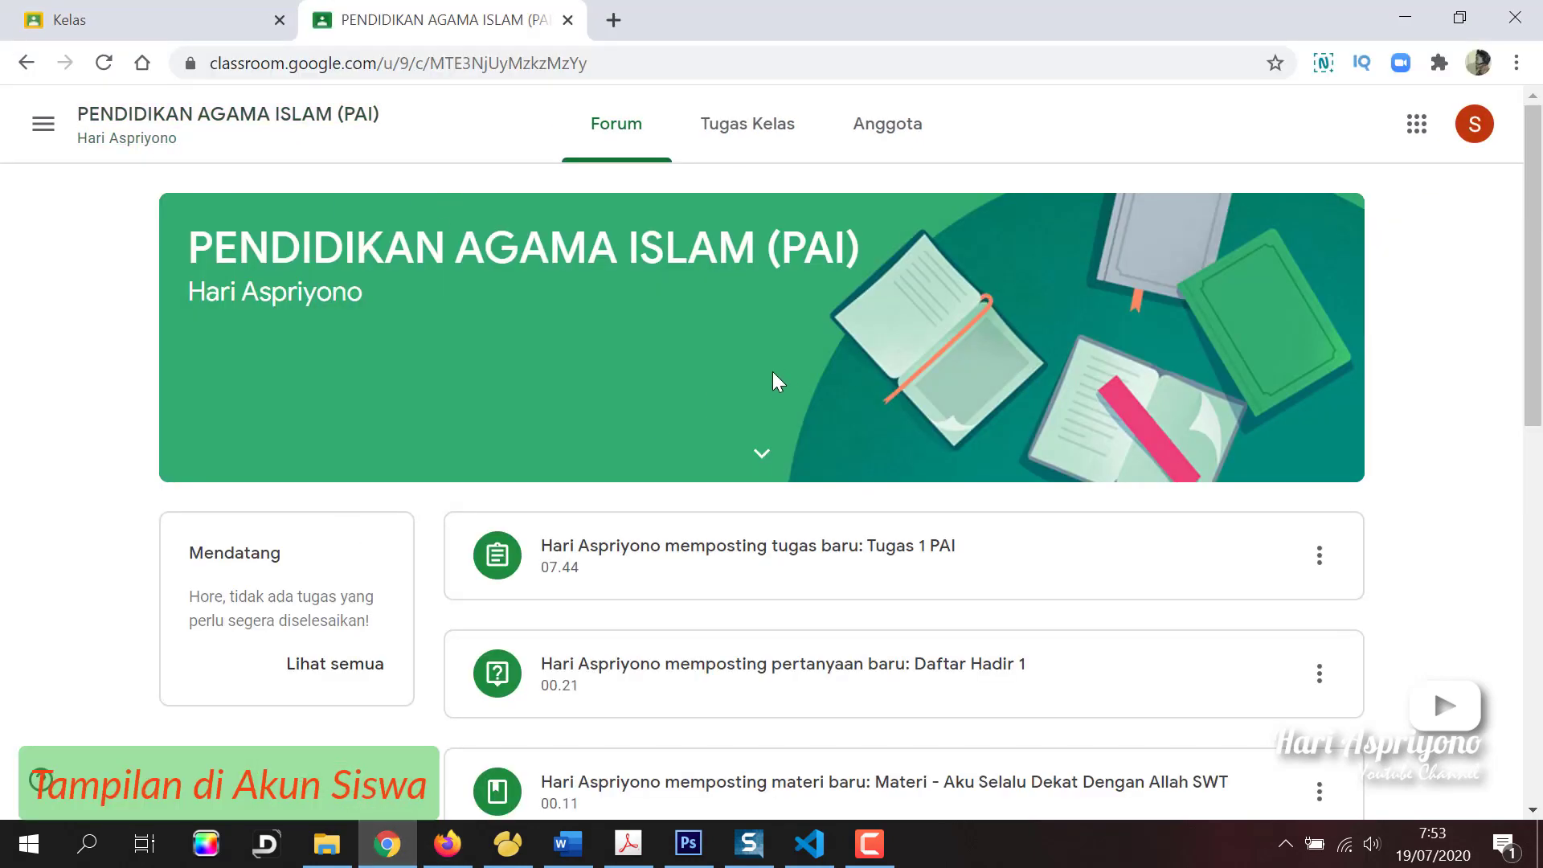
# - In Chrome, switch Classroom to the other student account and open its PENDIDIKAN AGAMA ISLAM (PAI) class
pyautogui.click(1475, 123)
pyautogui.scroll(-3, 1406, 329)
pyautogui.click(1248, 370)
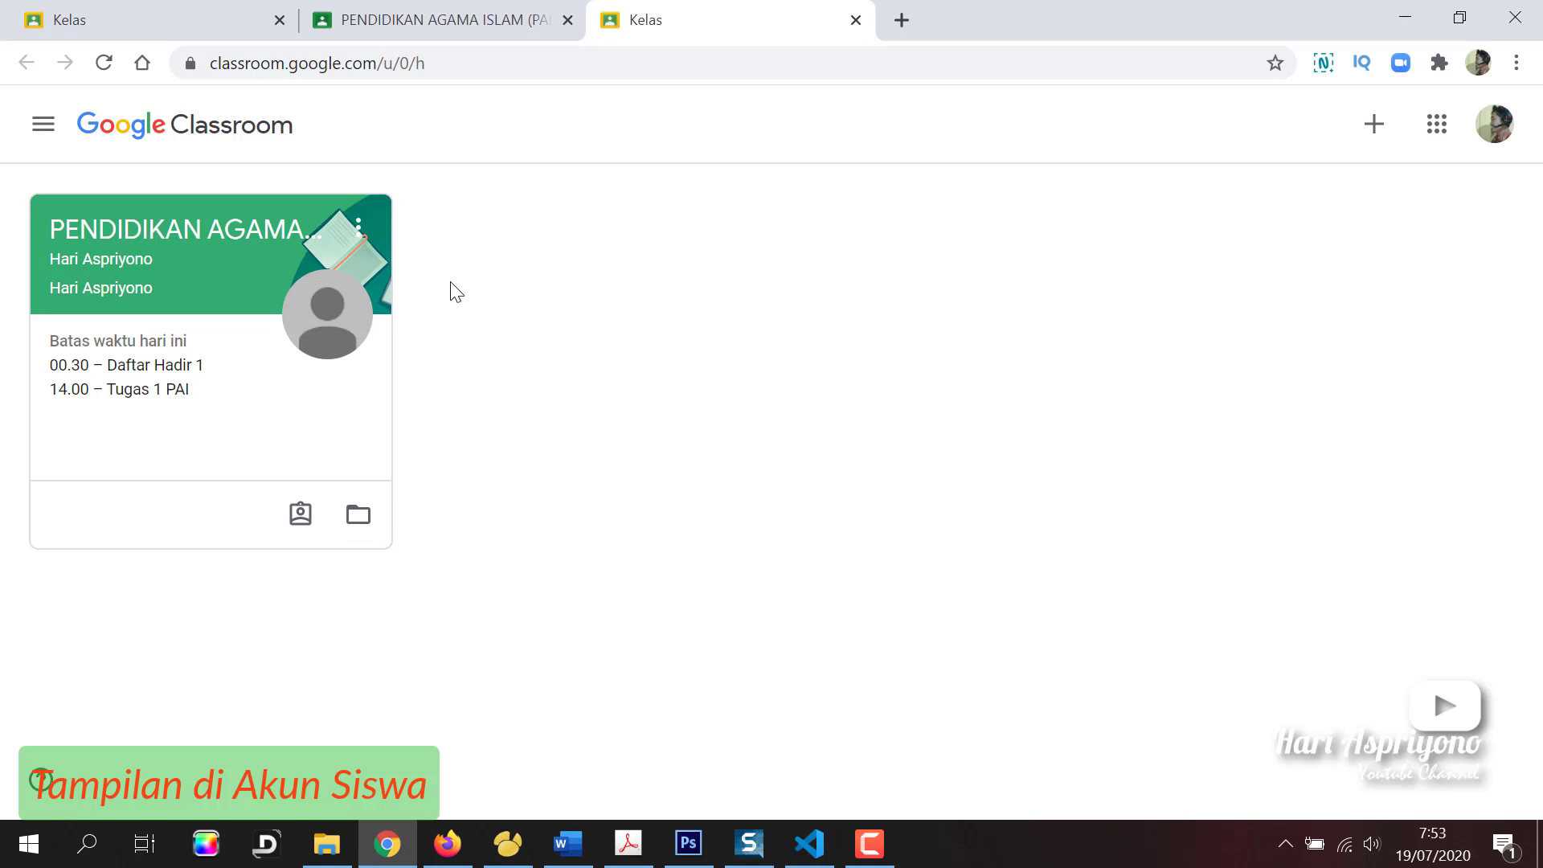
pyautogui.click(216, 249)
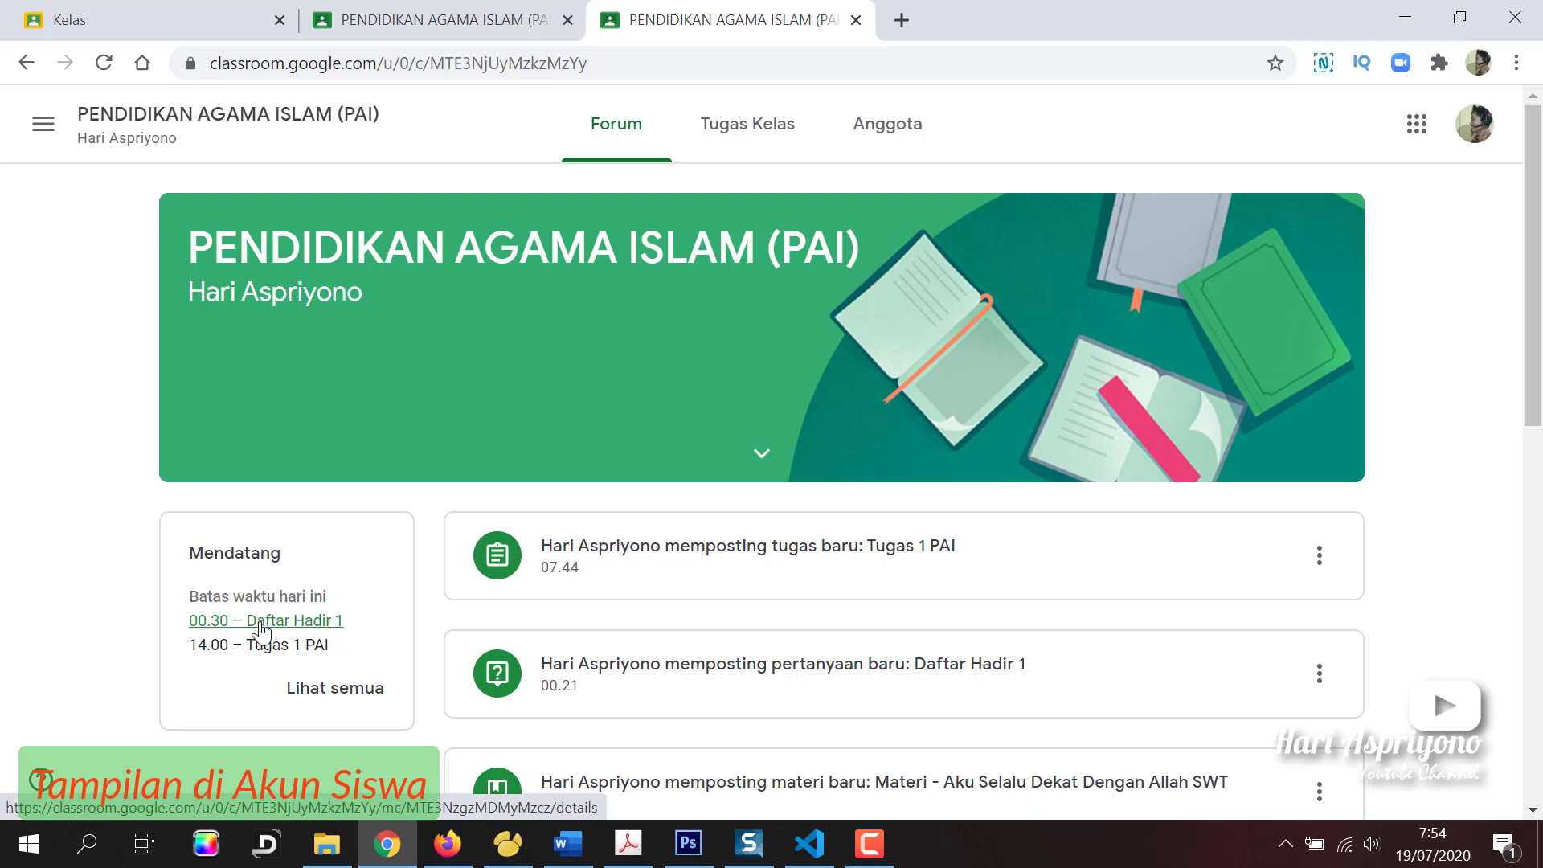
# - Open the upcoming "Daftar Hadir 1" question, answer it with Hadir and submit the answer
pyautogui.click(260, 624)
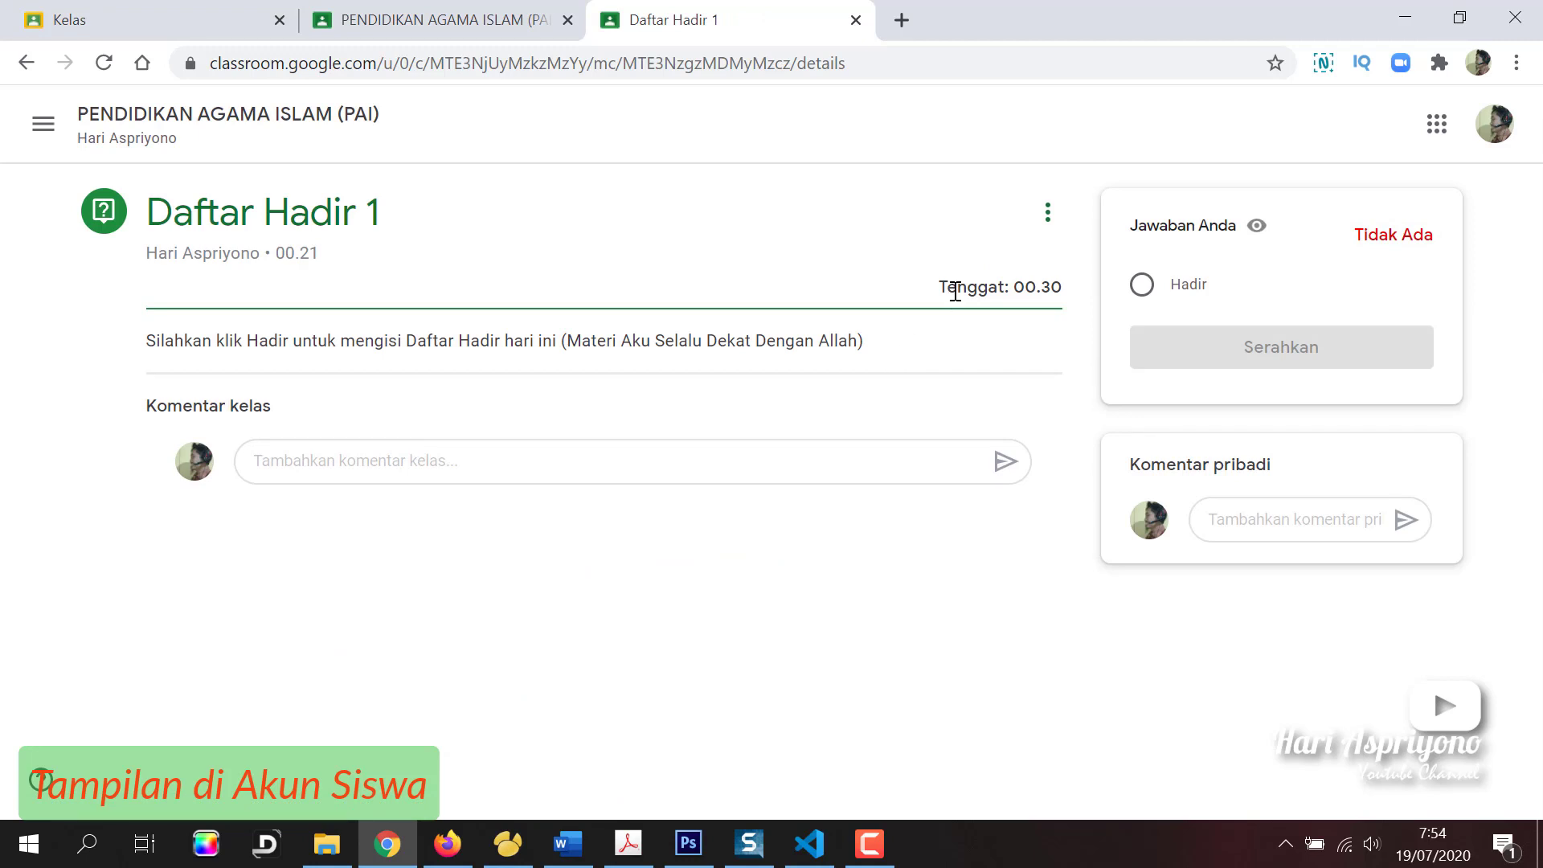
pyautogui.click(1141, 286)
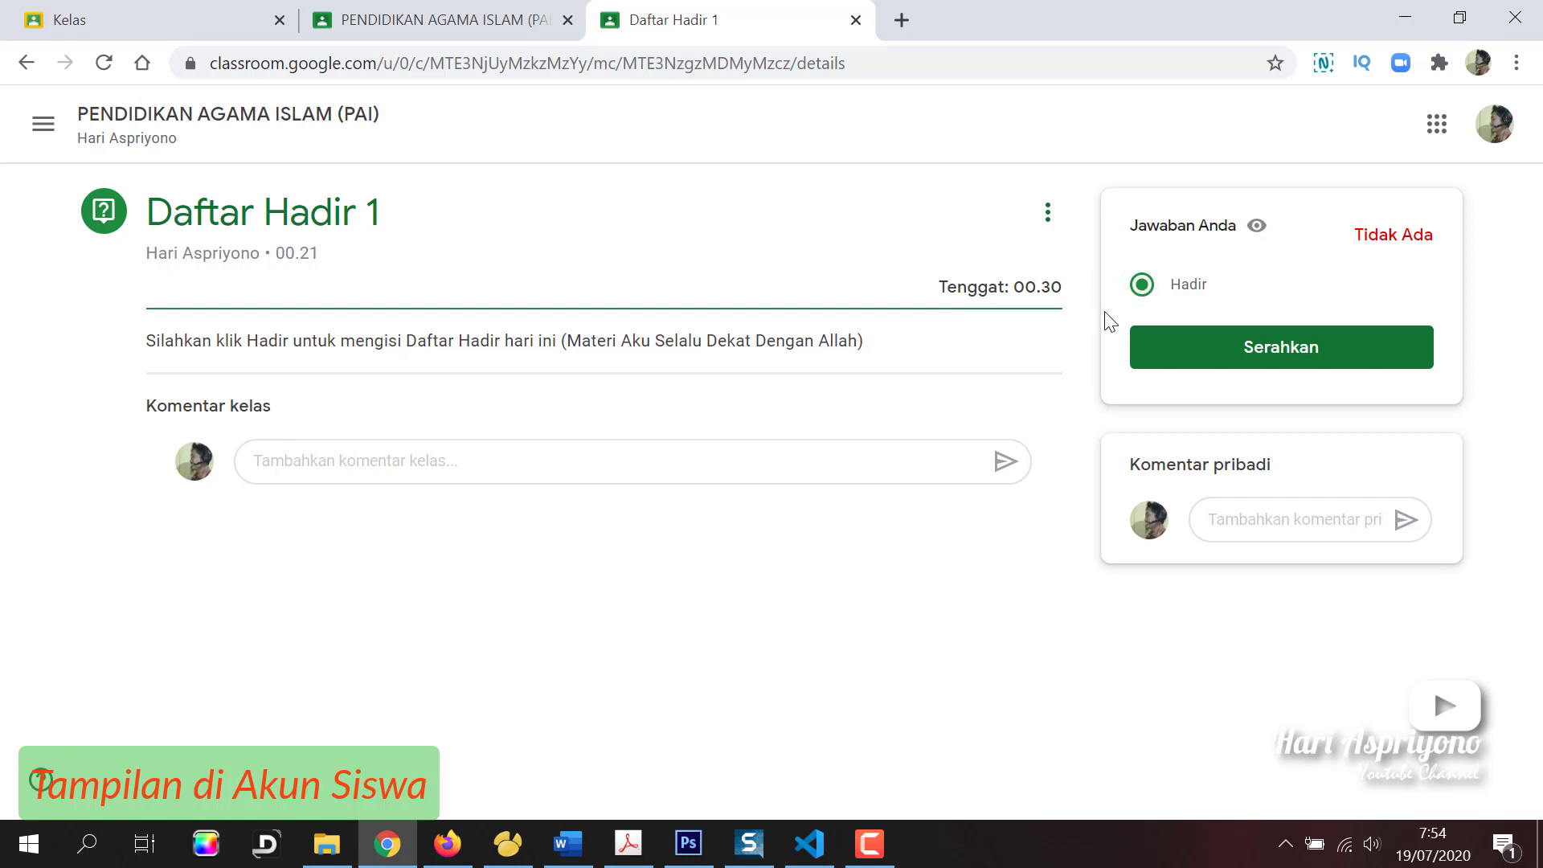
pyautogui.click(1255, 357)
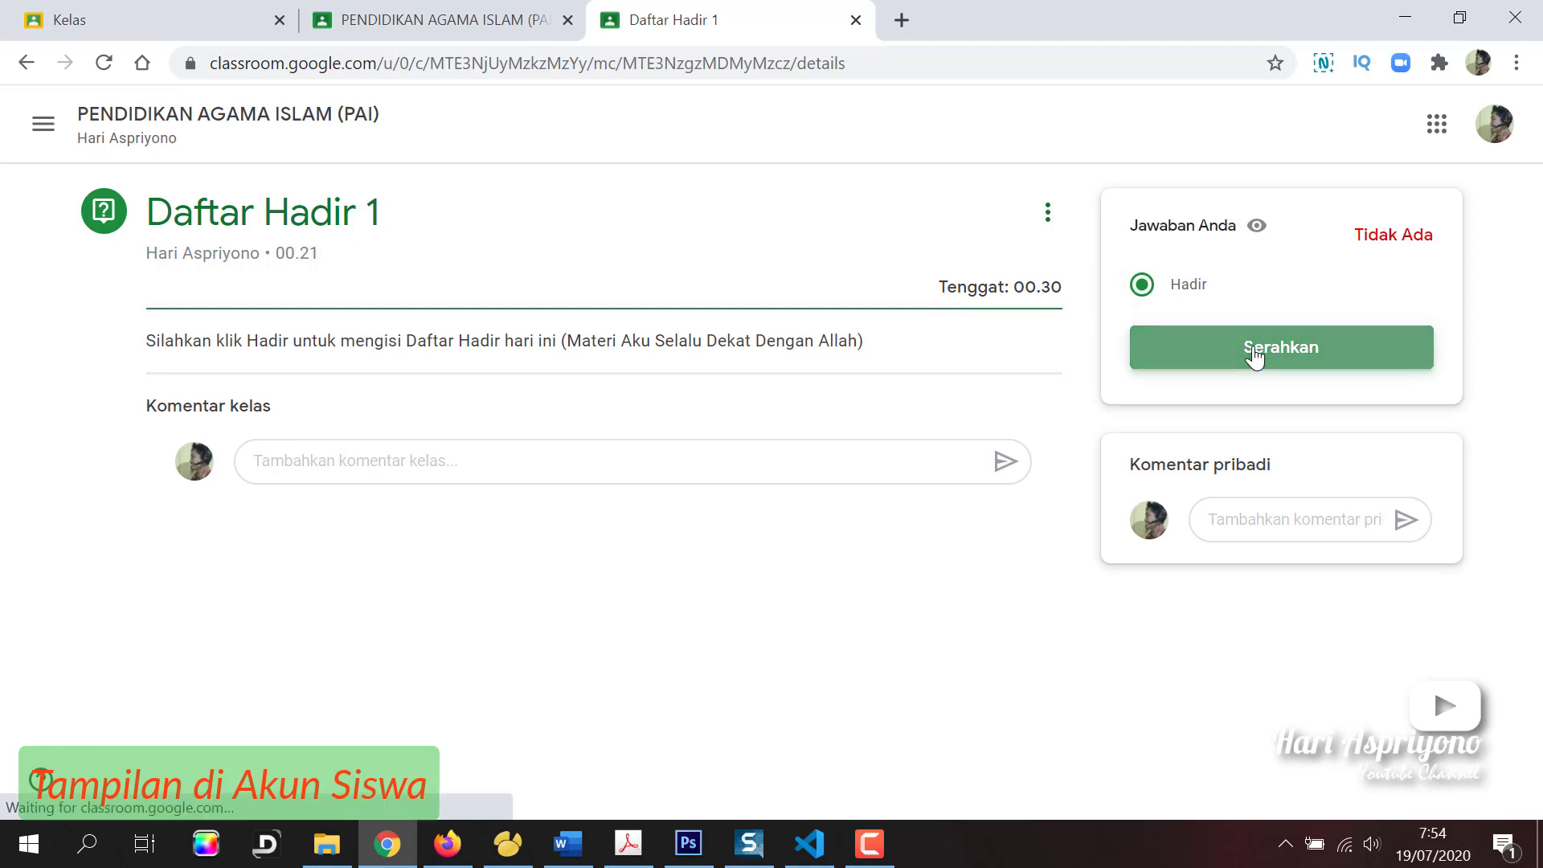
pyautogui.click(898, 525)
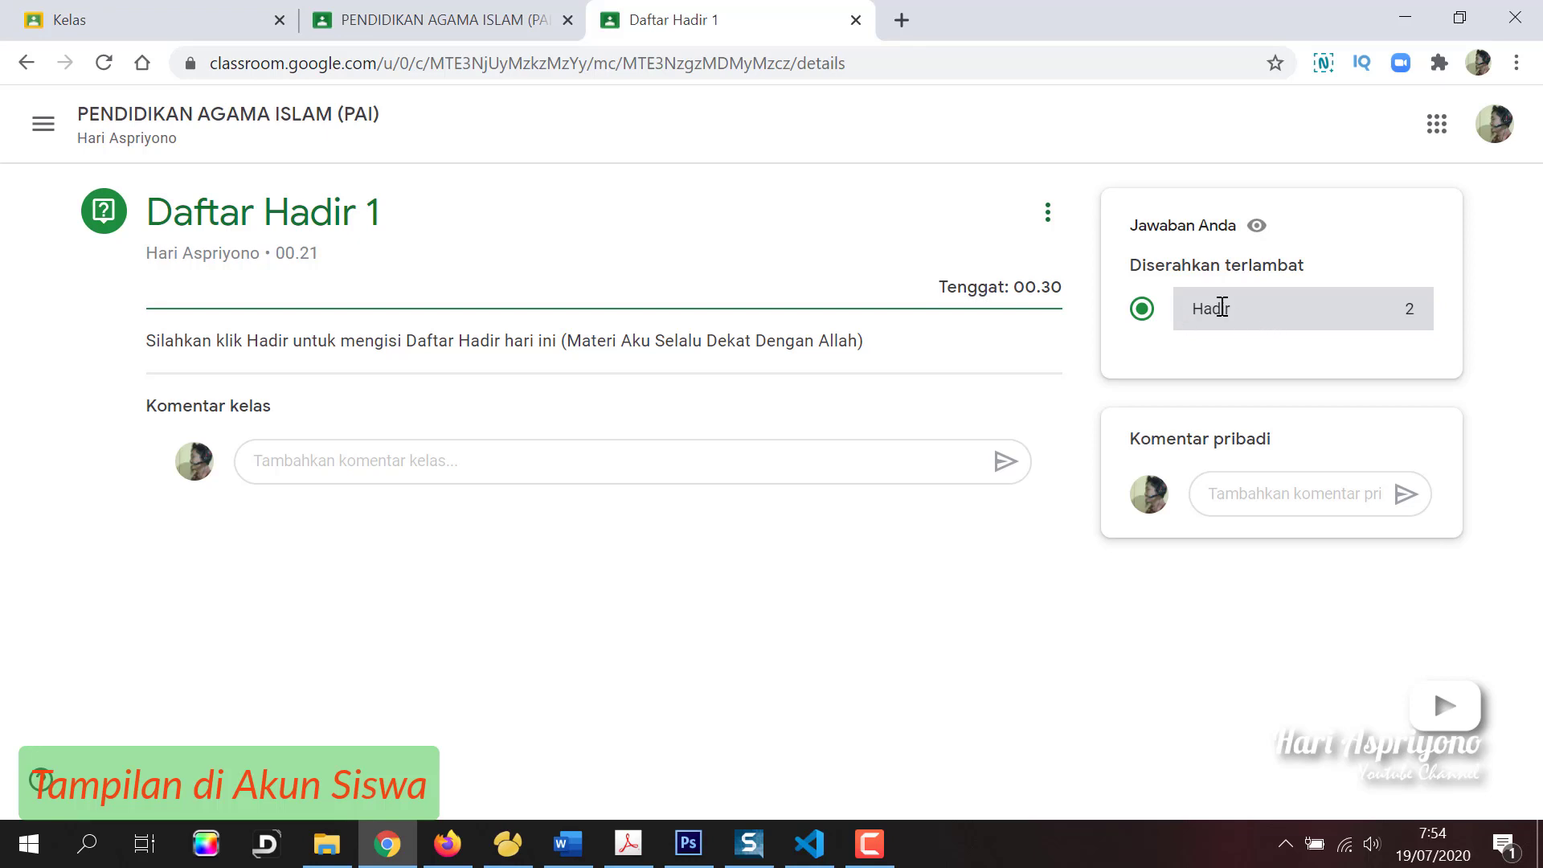
# - Return to the class stream, open the upcoming "Tugas 1 PAI" and upload Login Form.jpg from the computer as its attachment
pyautogui.click(80, 116)
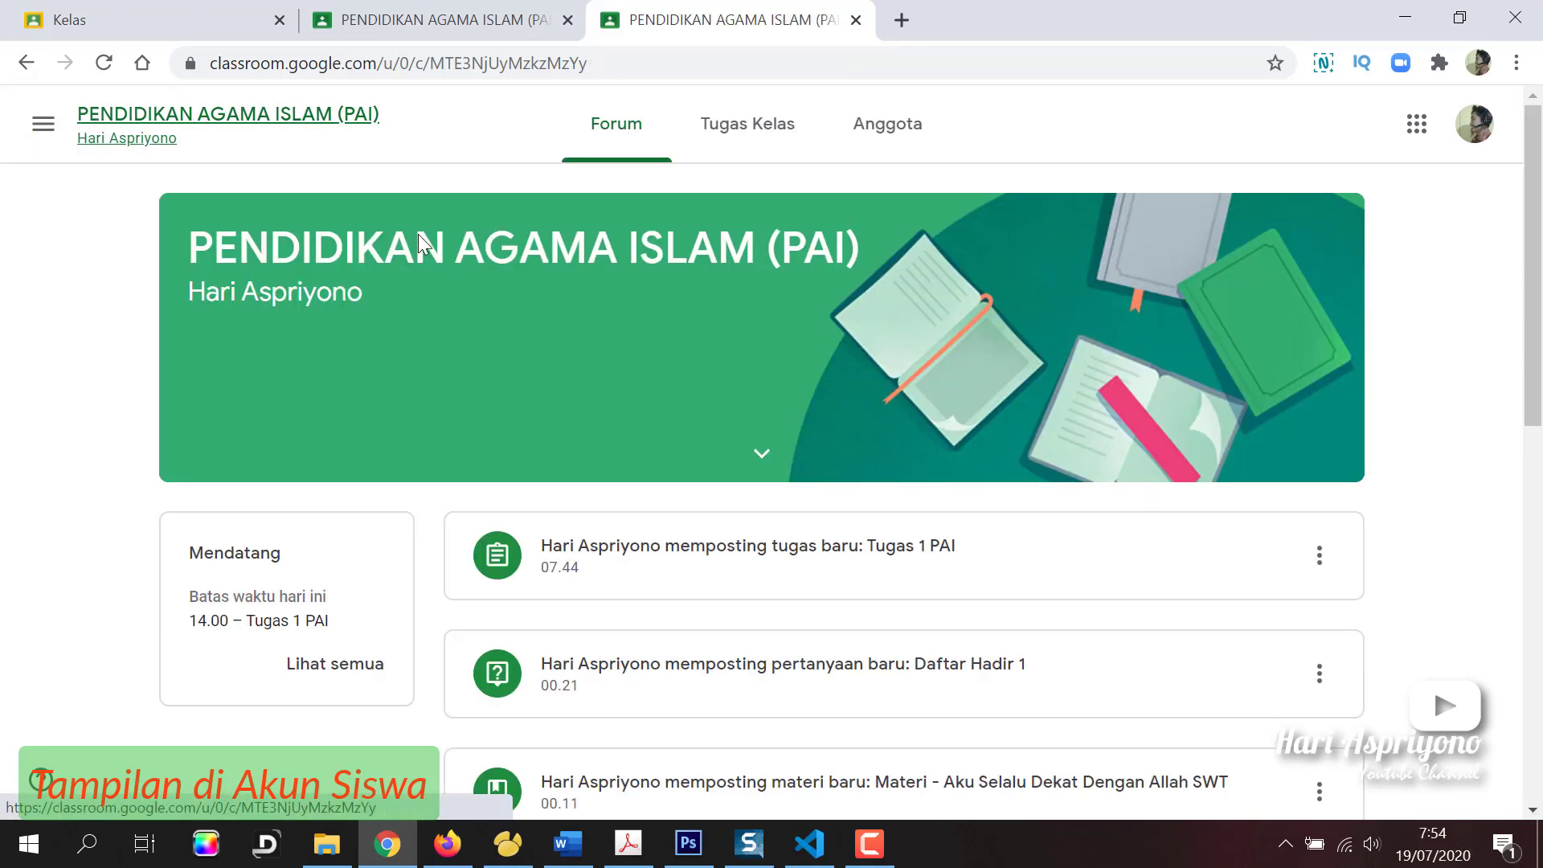
pyautogui.click(281, 631)
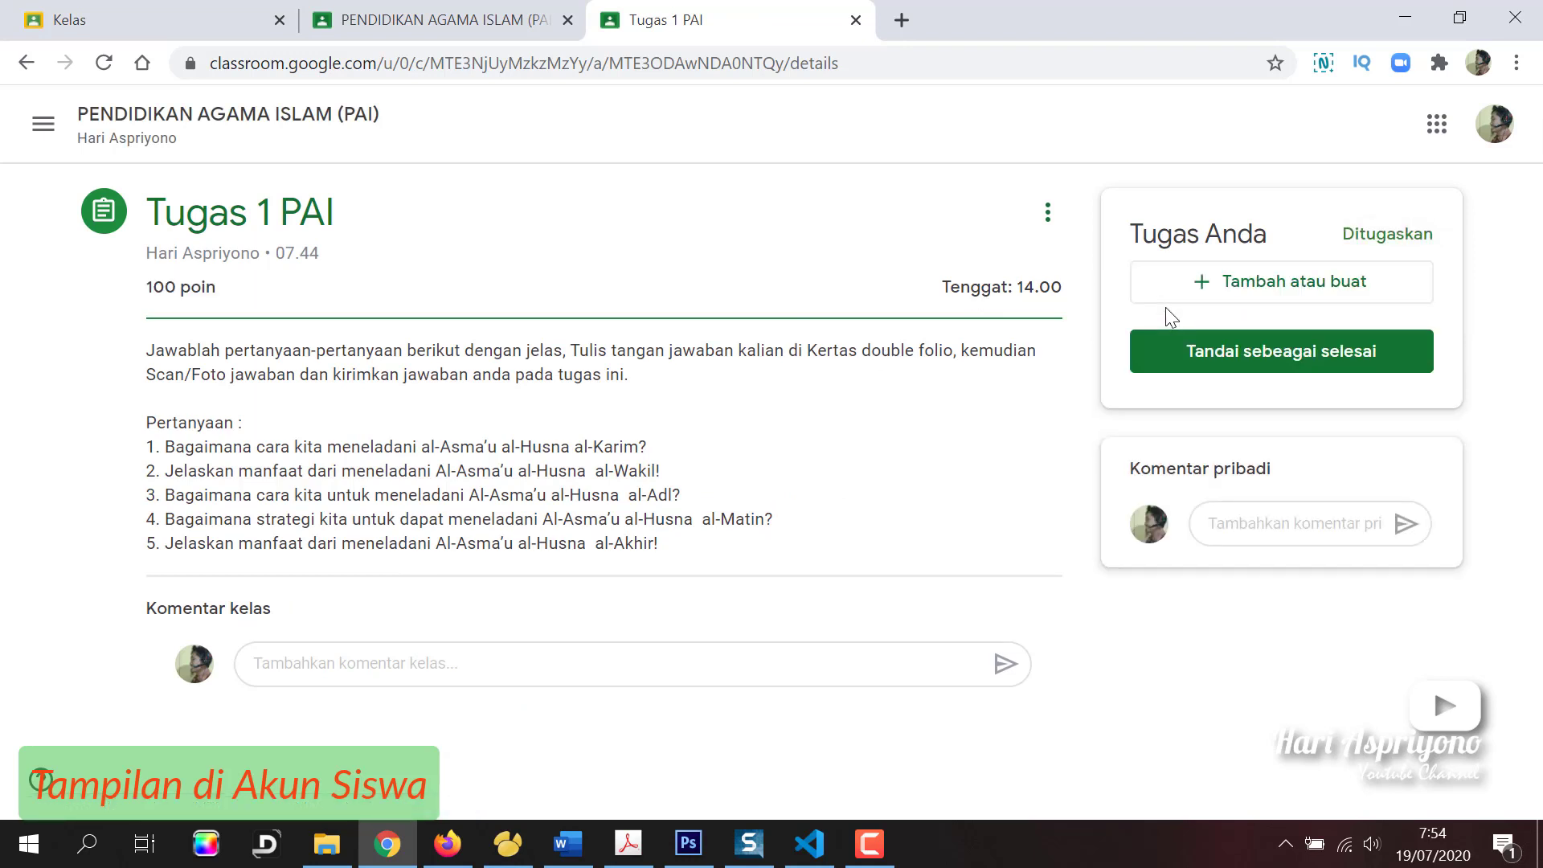
pyautogui.click(1318, 285)
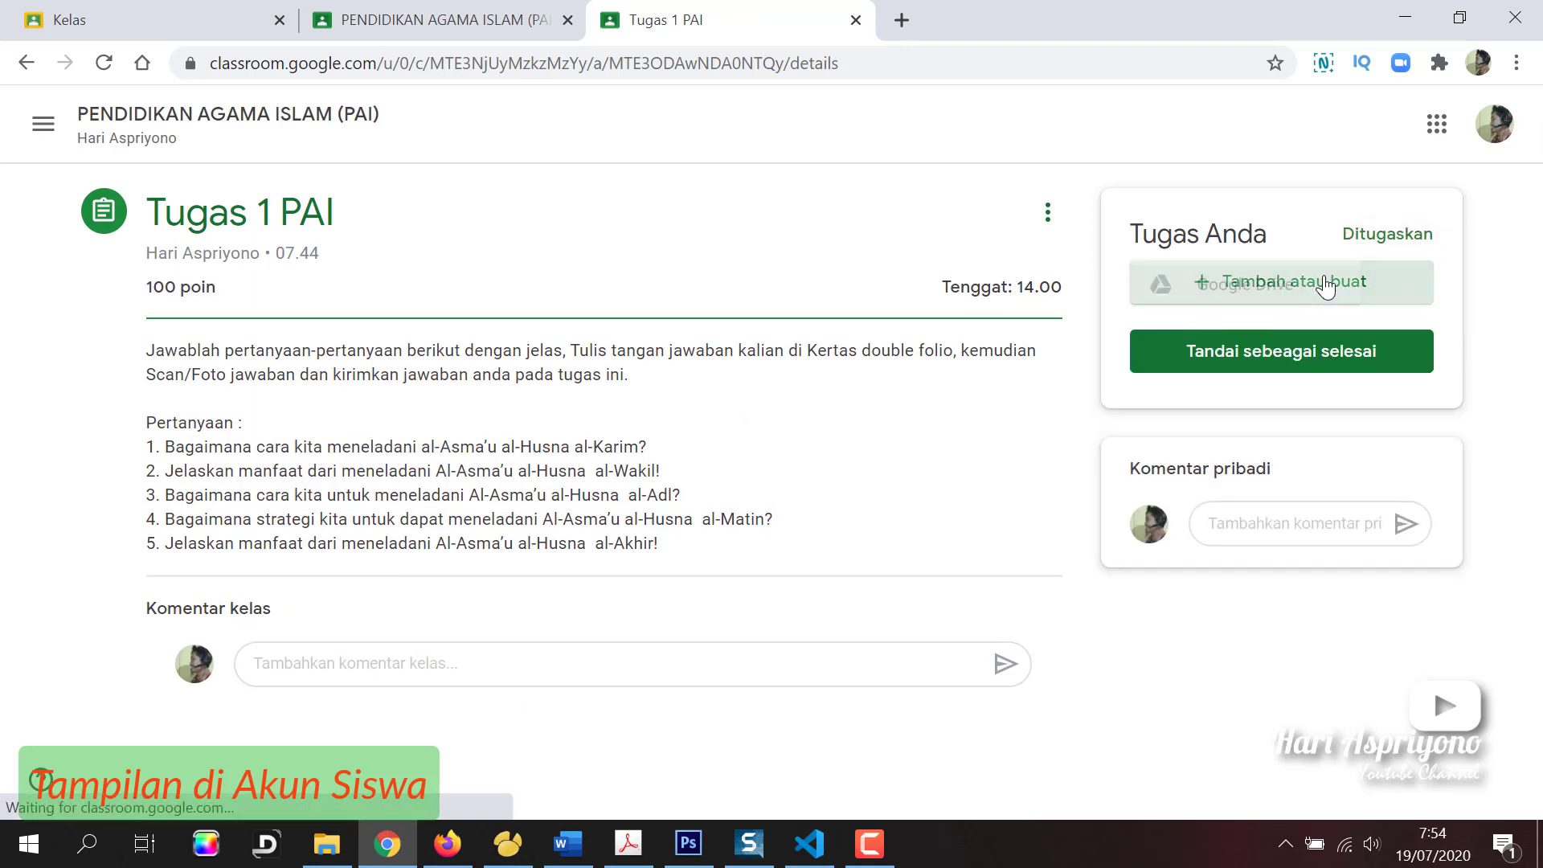
pyautogui.click(1199, 424)
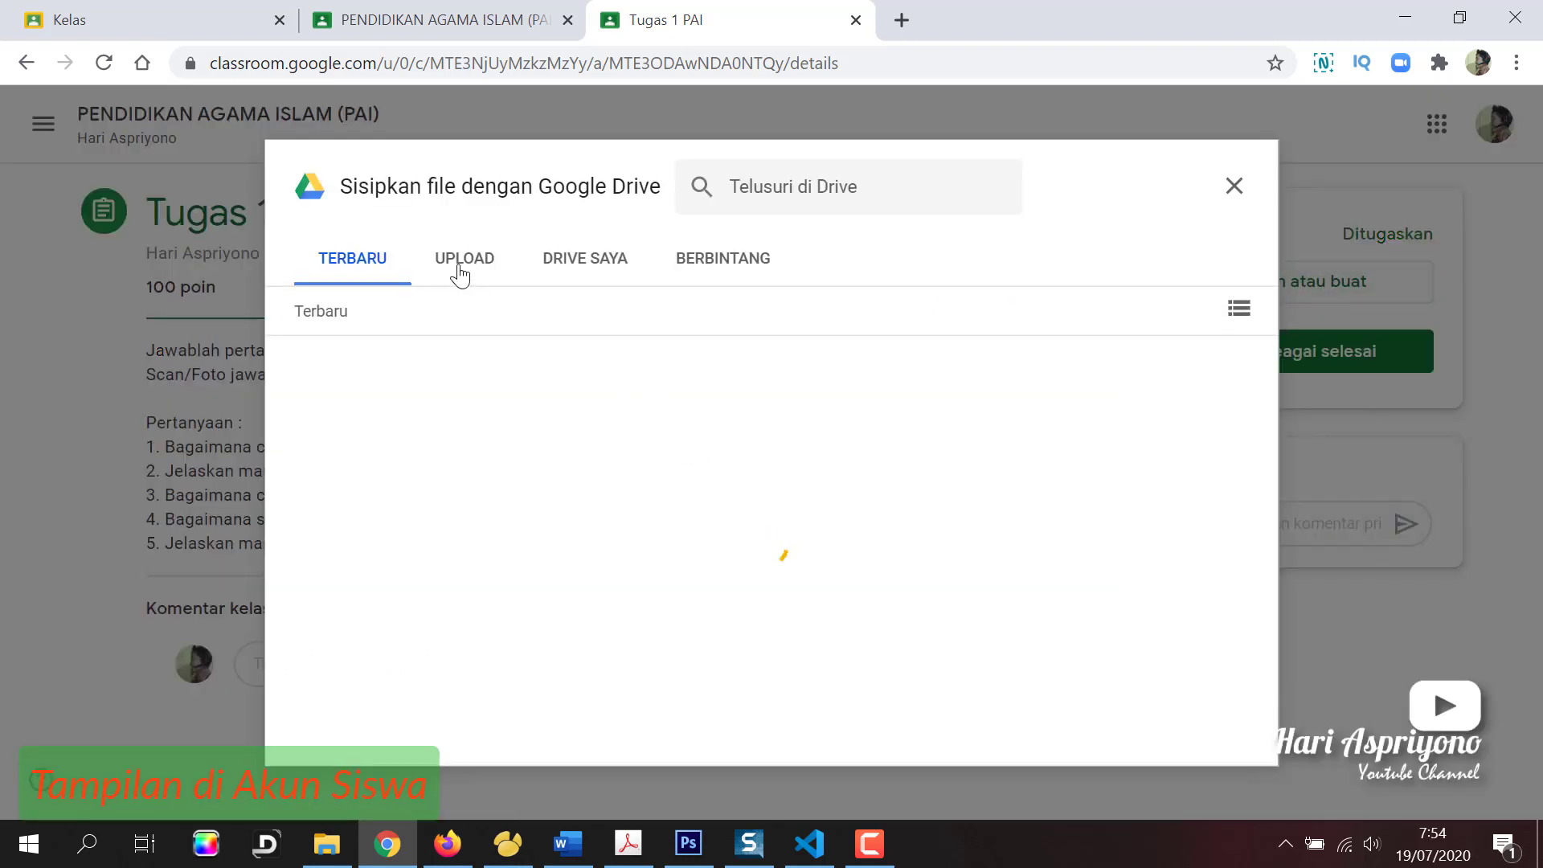
pyautogui.click(460, 271)
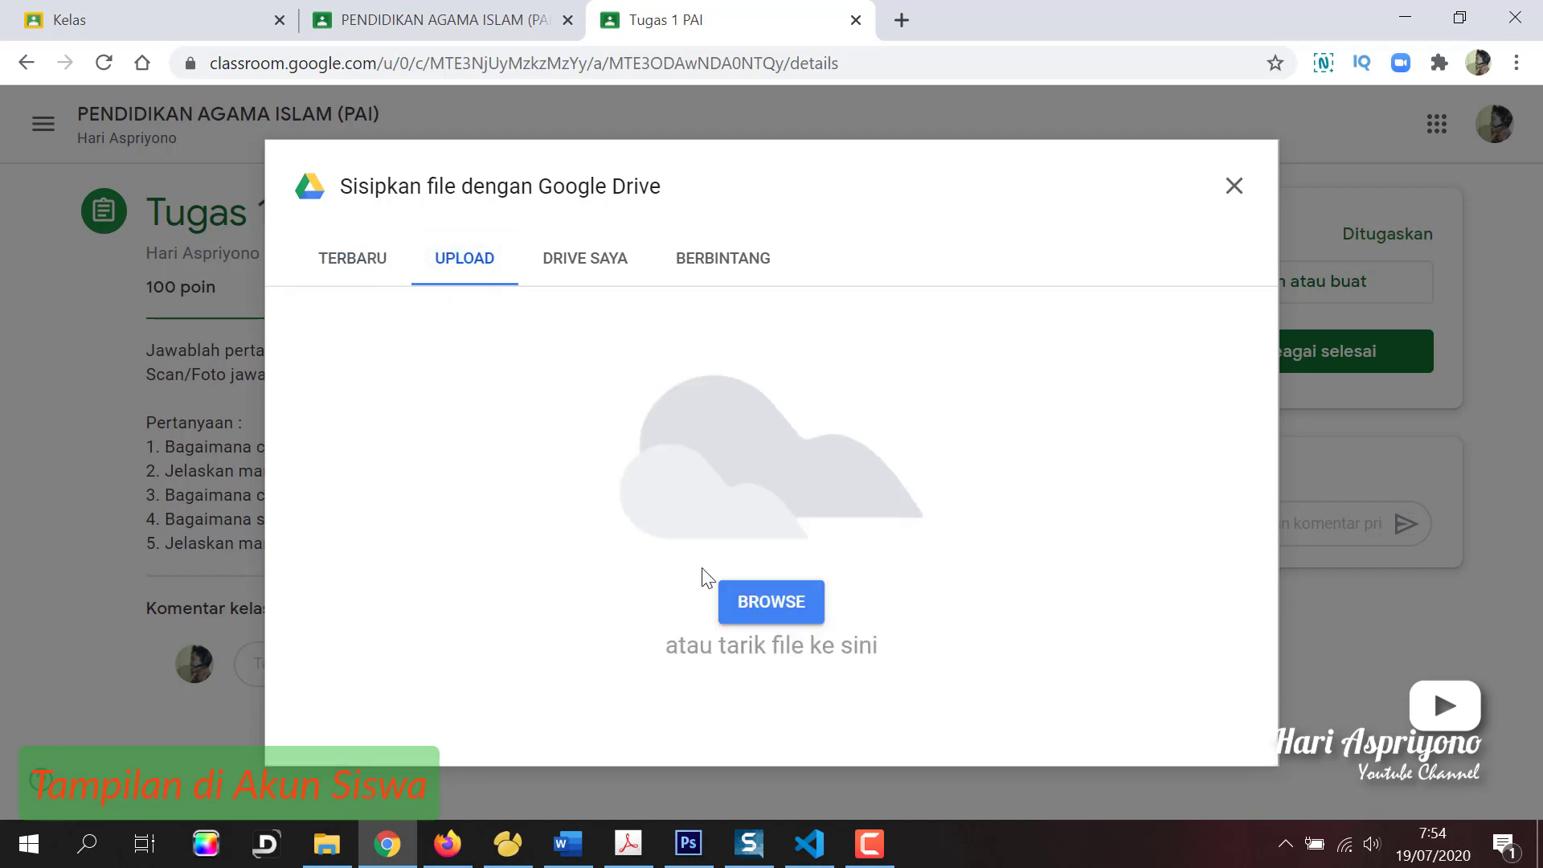
pyautogui.click(764, 600)
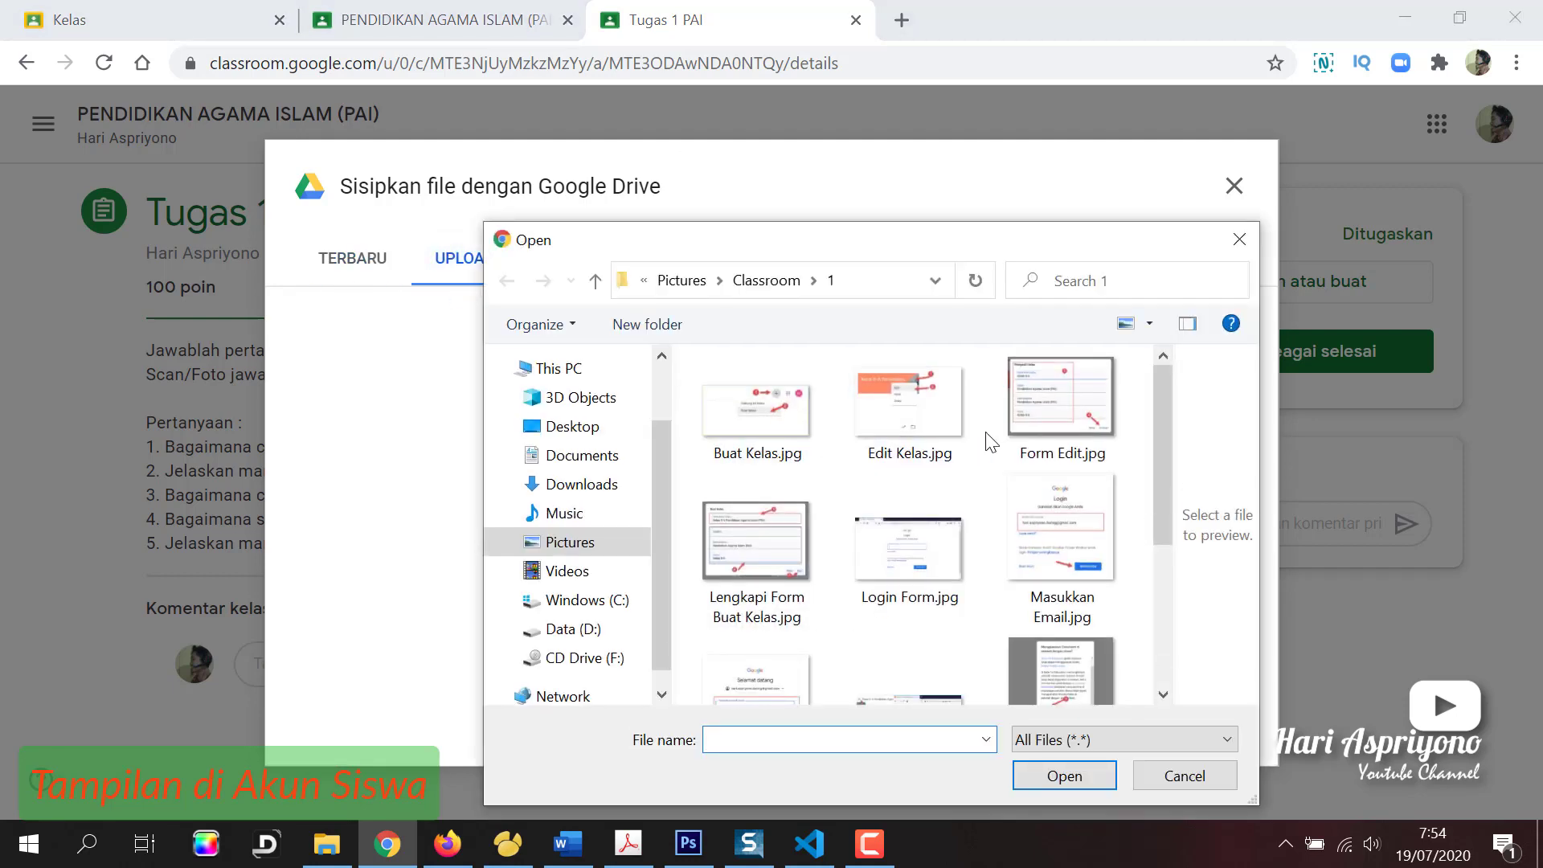
pyautogui.click(1065, 419)
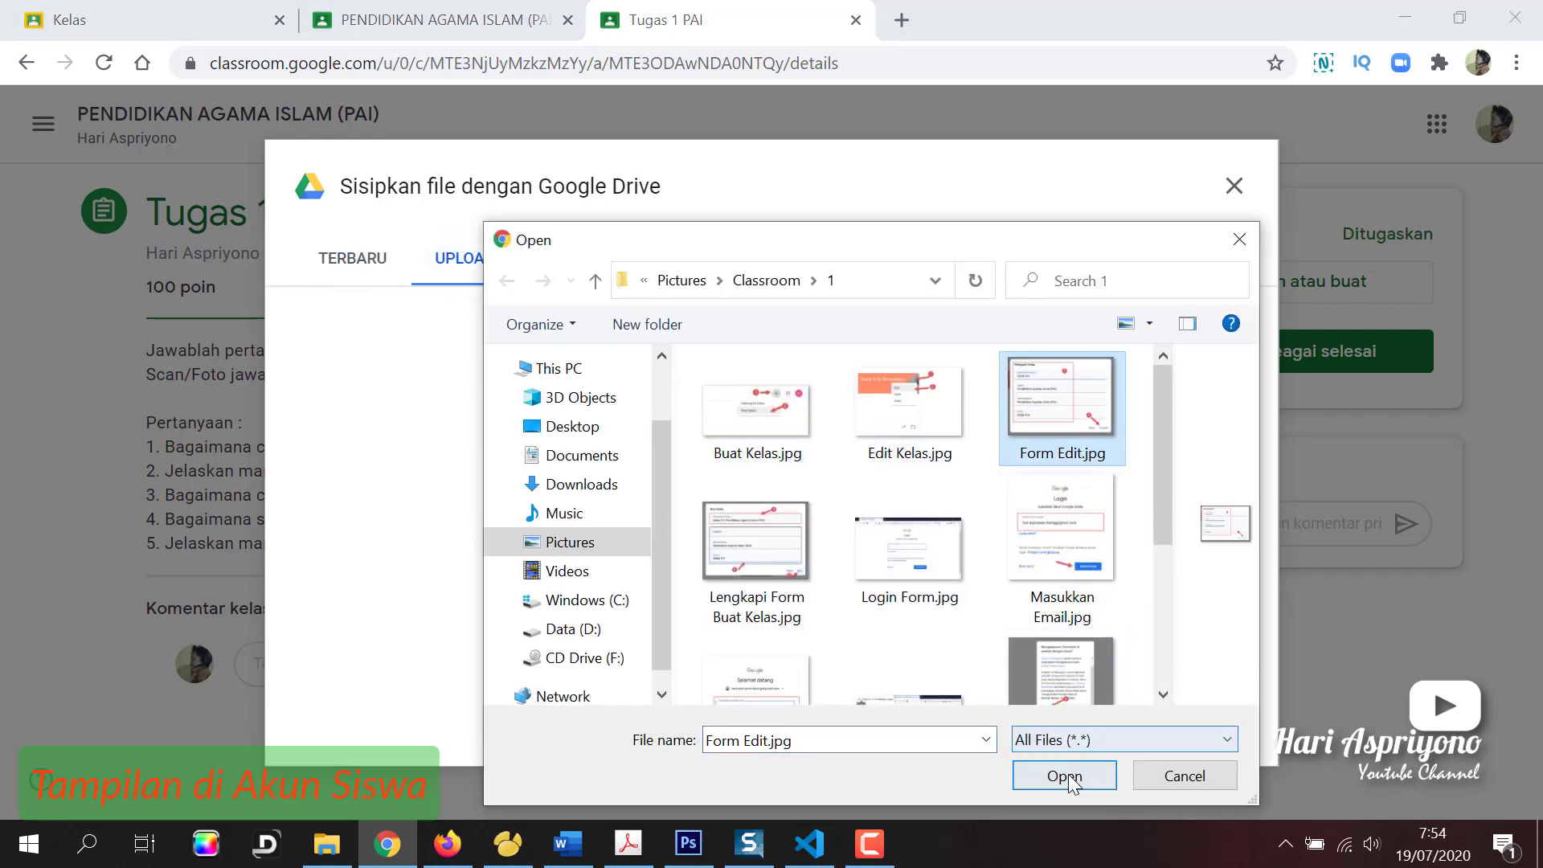
pyautogui.click(909, 551)
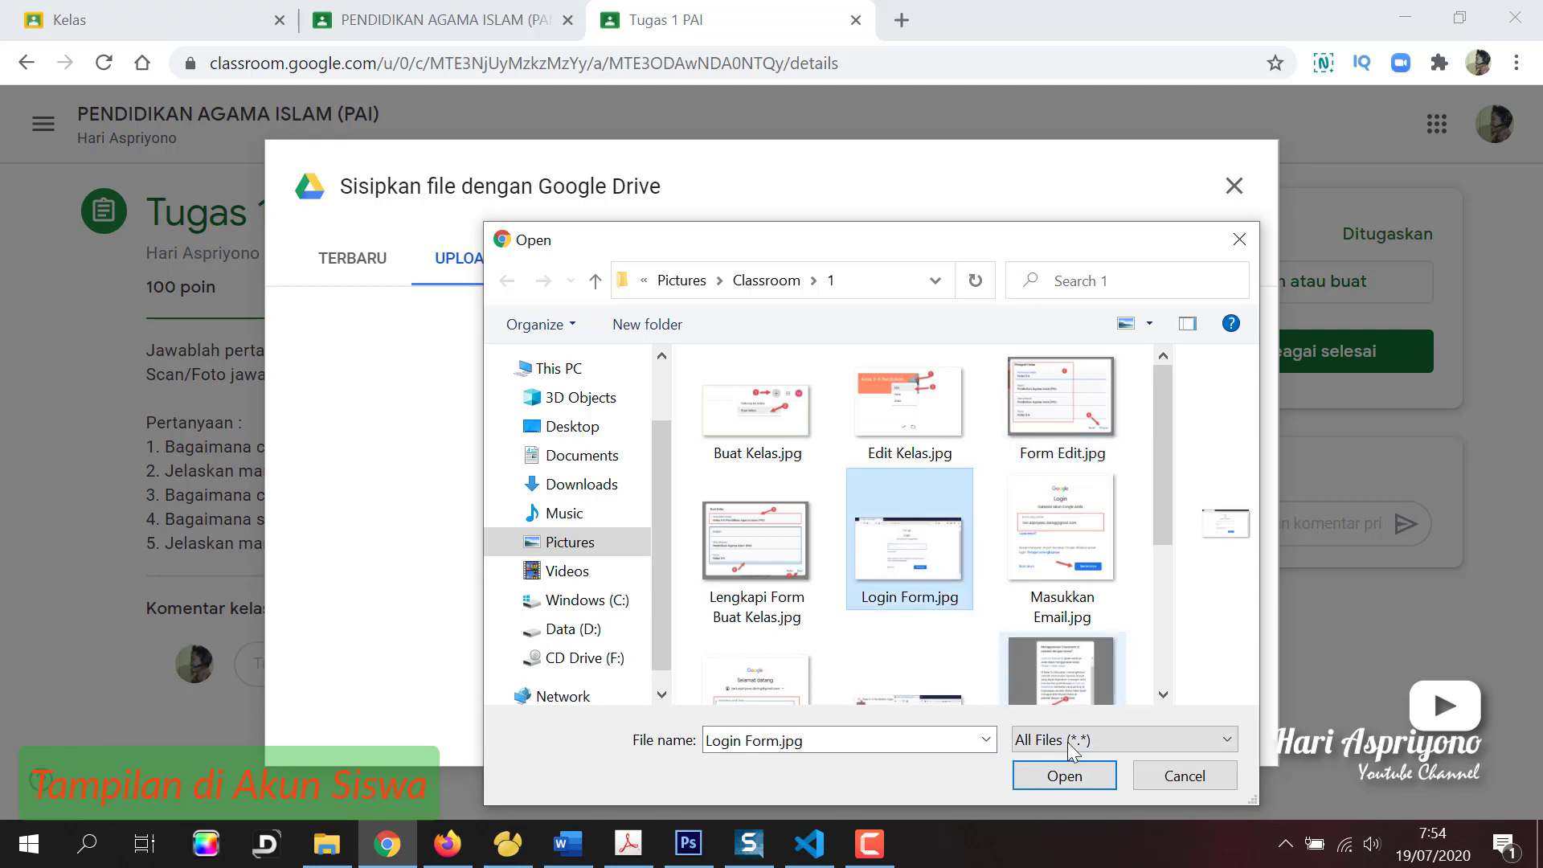
pyautogui.click(1069, 774)
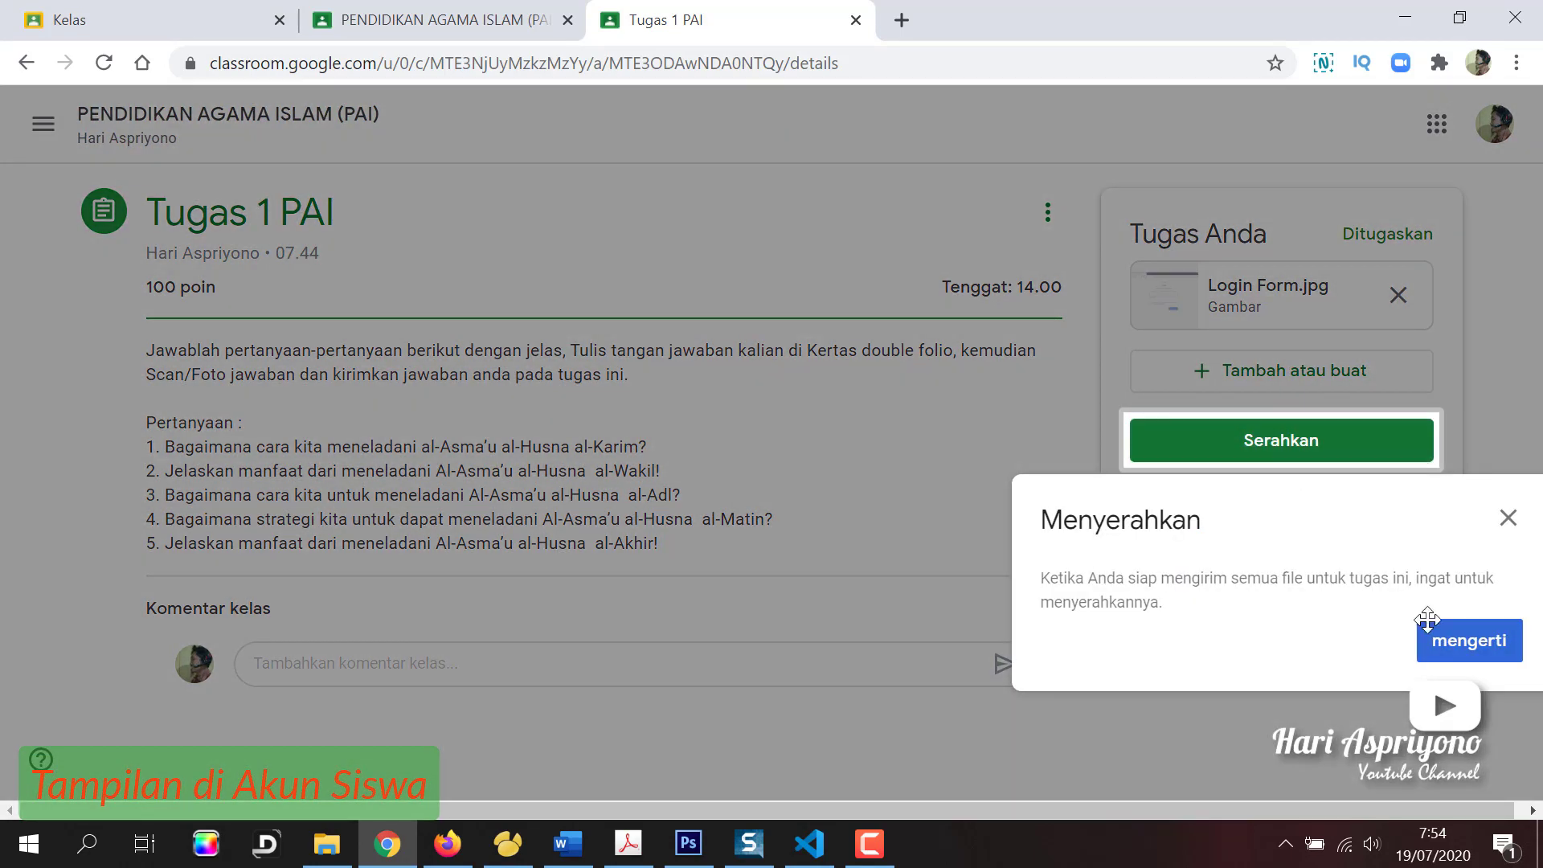
# - Dismiss the hand-in tip and submit "Tugas 1 PAI" with the attached image, confirming the submission
pyautogui.click(1464, 643)
pyautogui.click(1276, 440)
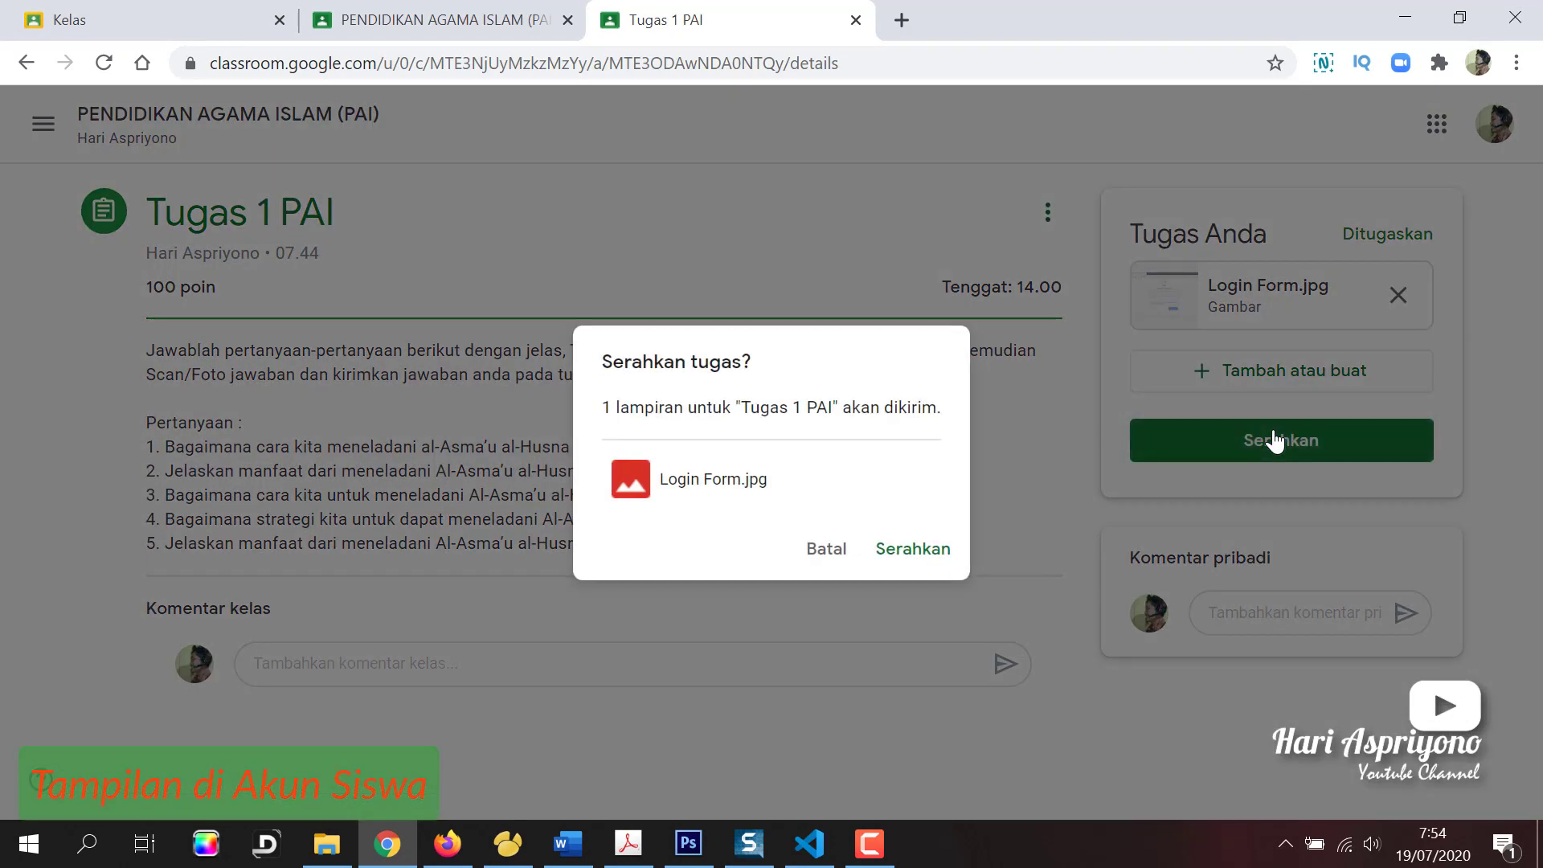
pyautogui.click(917, 553)
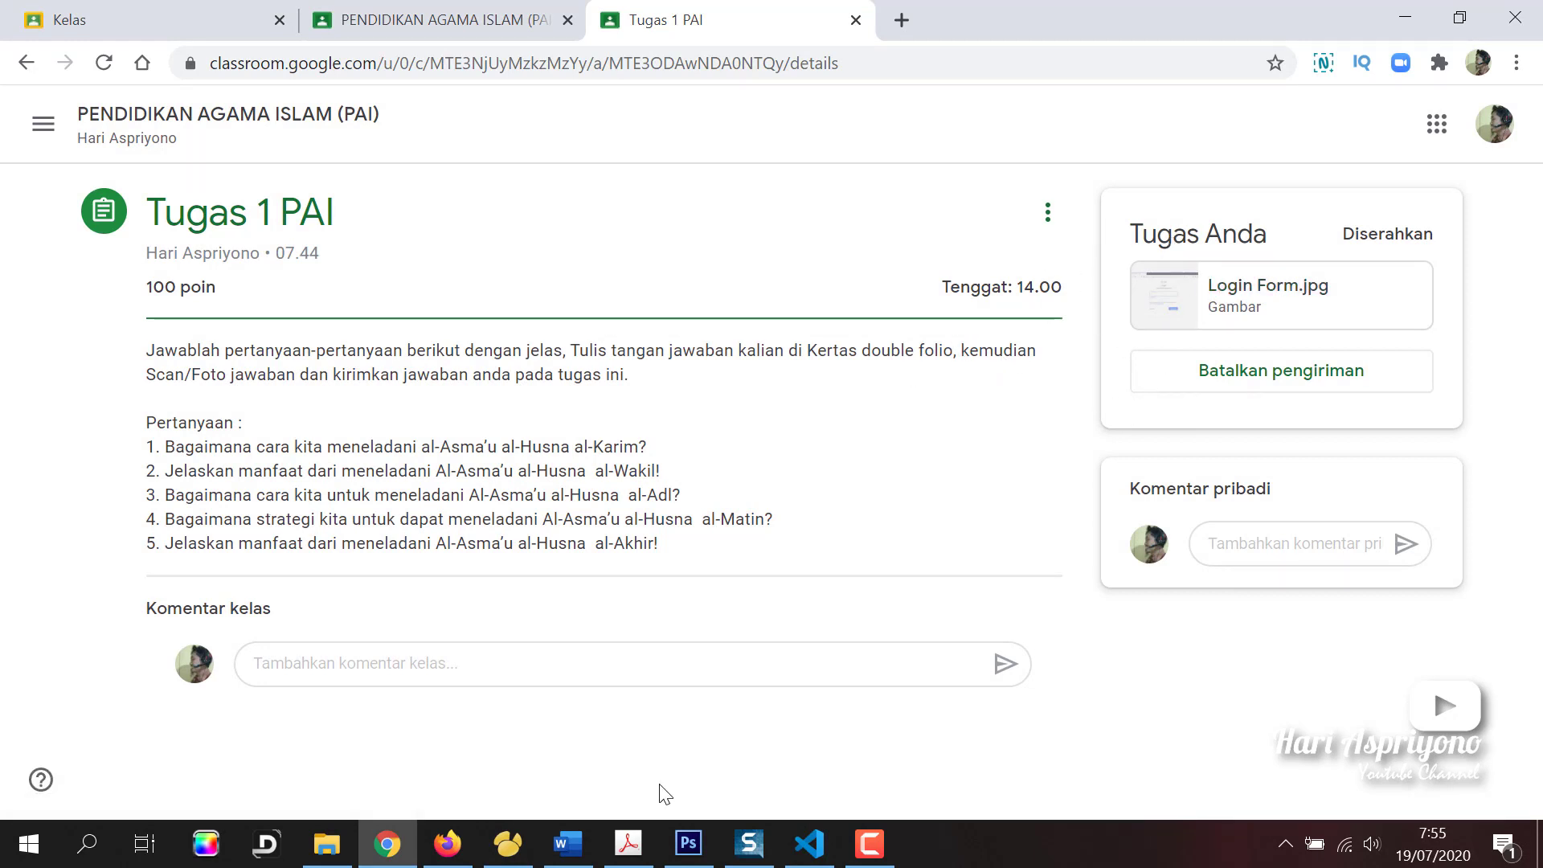
# - In the teacher's Classroom in Firefox, refresh the gradebook and open the student submissions of "Tugas 1 PAI" from the classwork
pyautogui.click(447, 844)
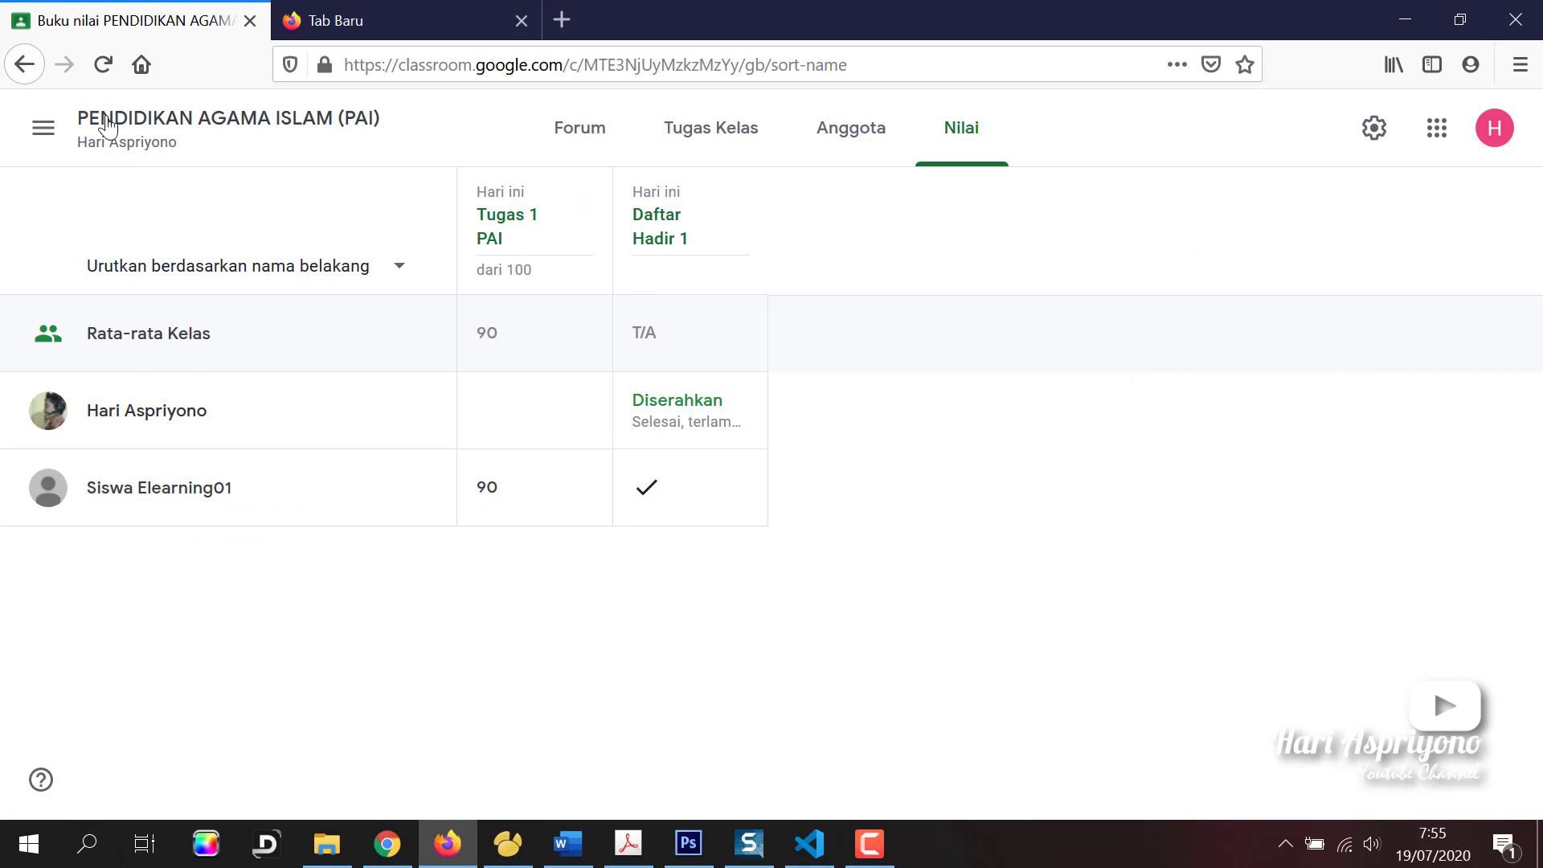
pyautogui.click(102, 64)
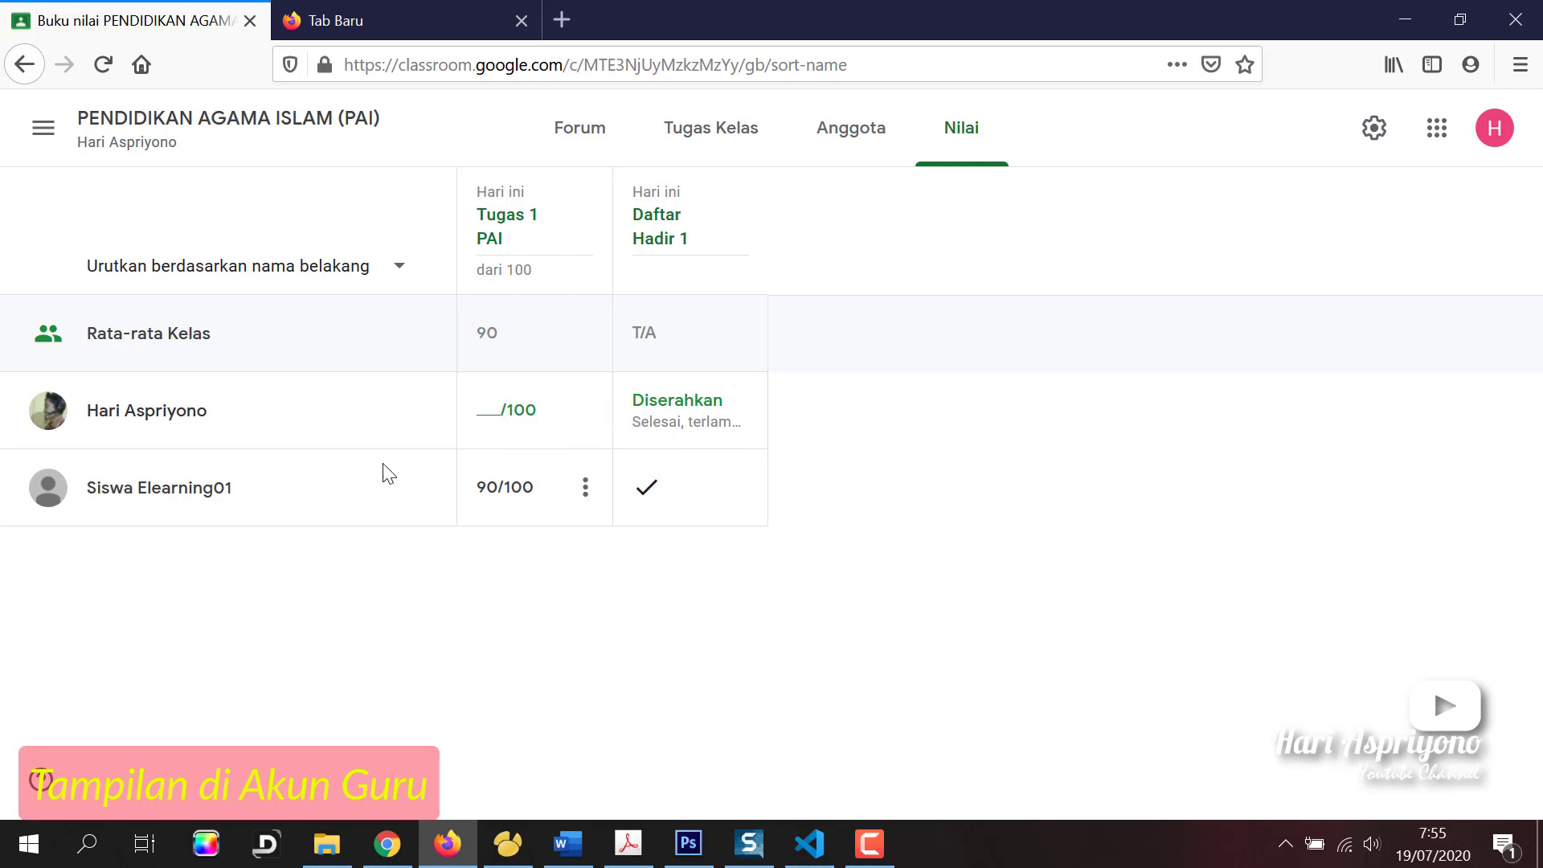
pyautogui.click(706, 143)
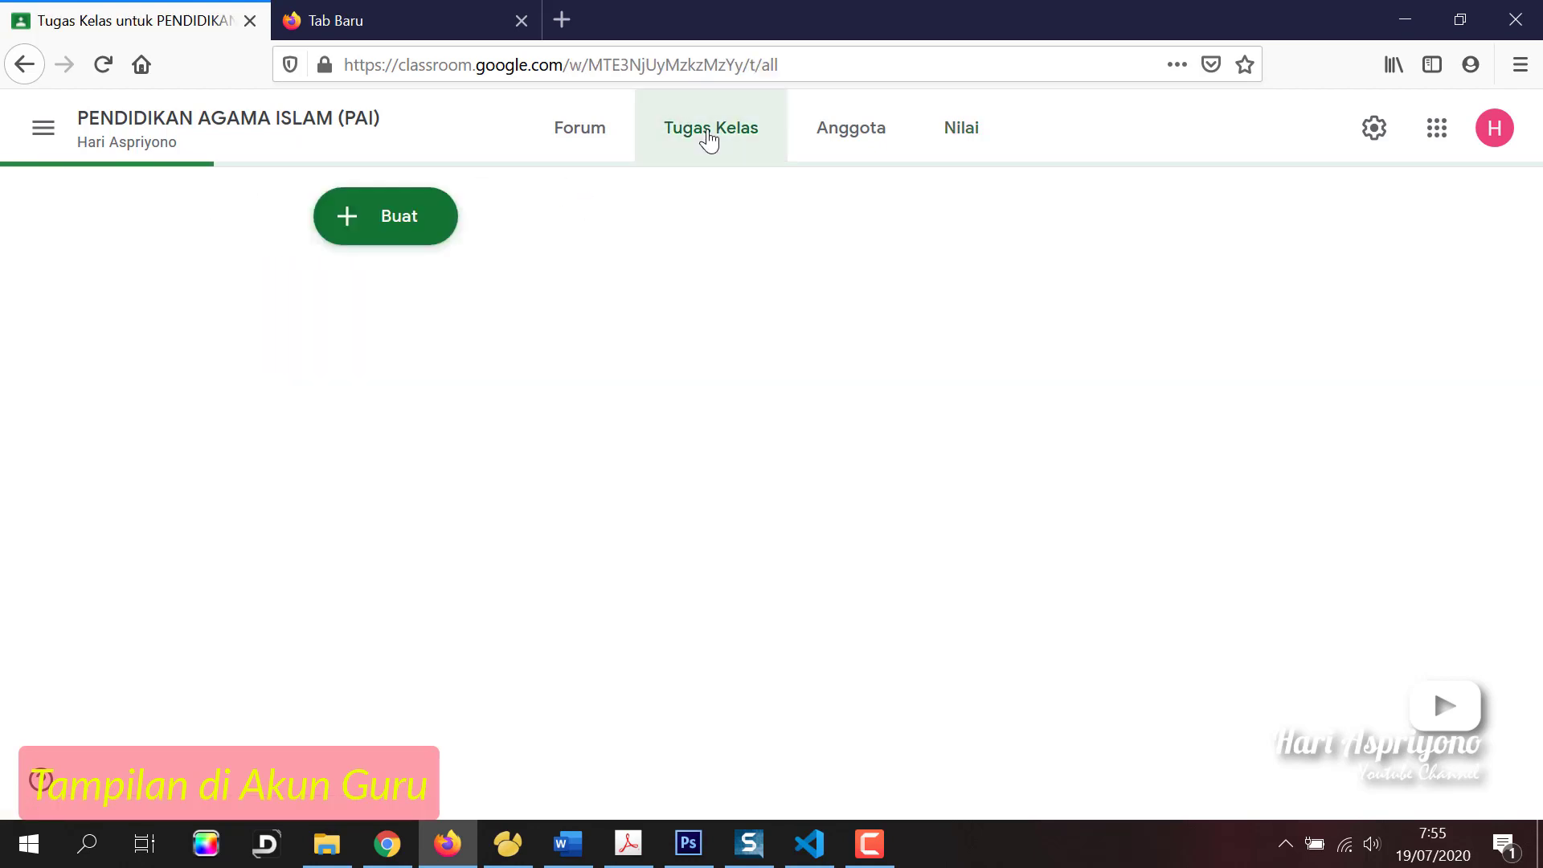
pyautogui.scroll(-2, 611, 482)
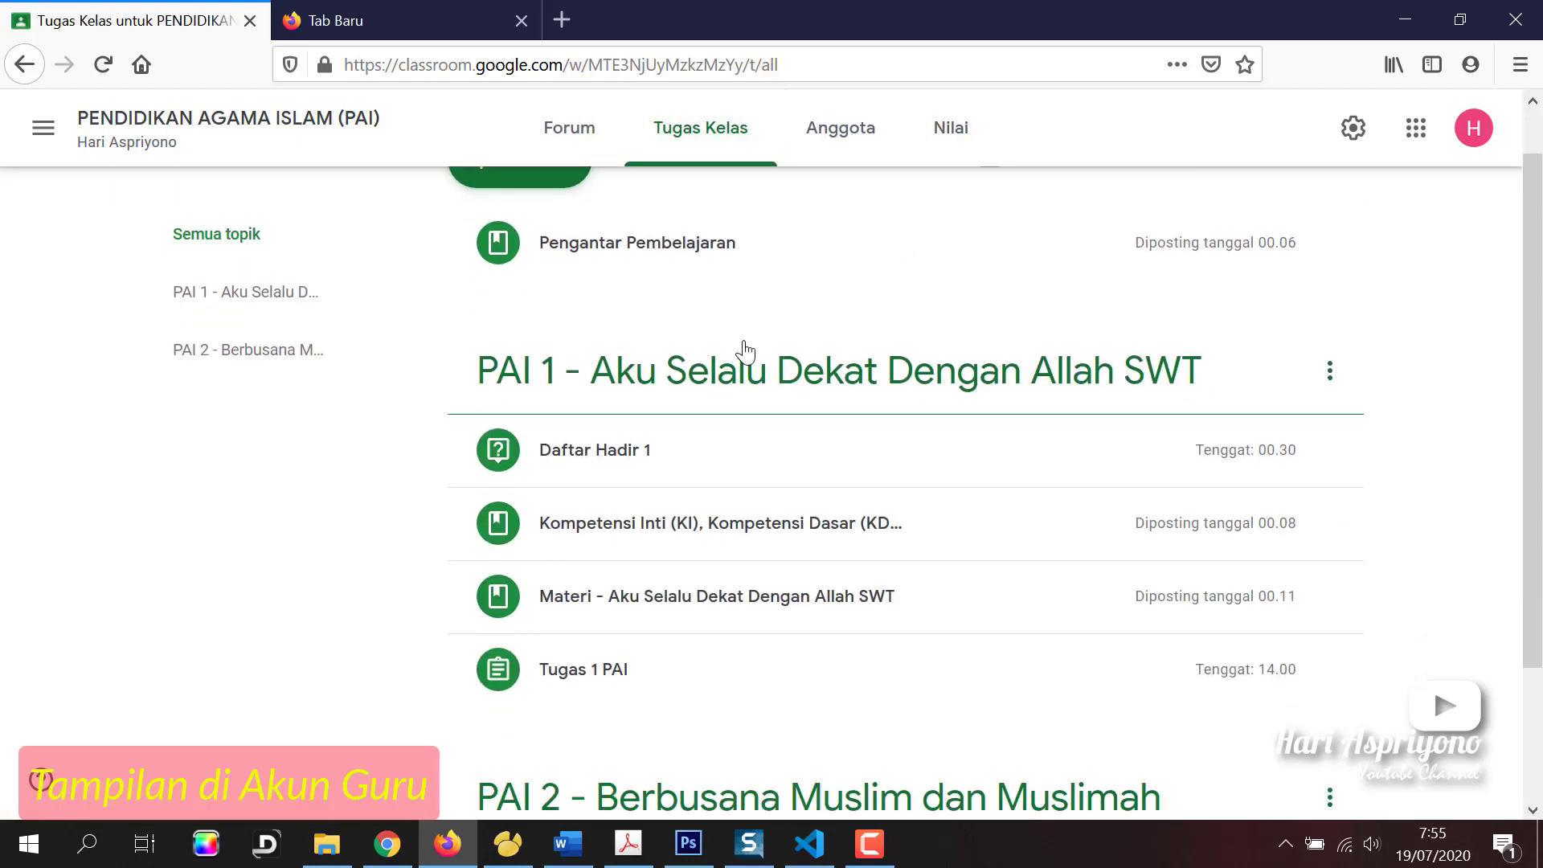
pyautogui.click(608, 612)
pyautogui.scroll(-7, 1034, 489)
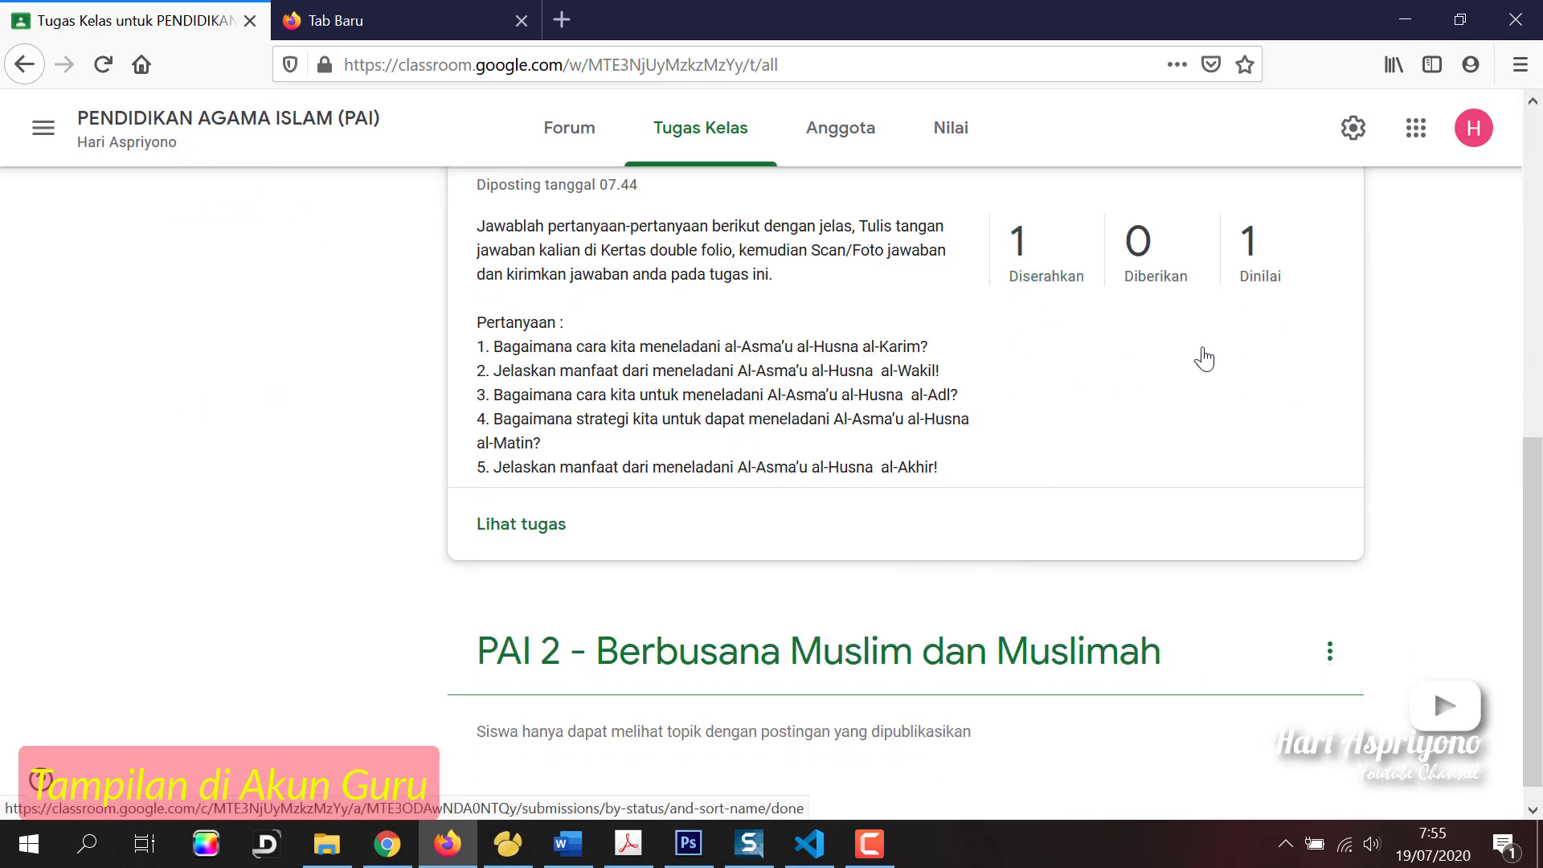
pyautogui.click(532, 533)
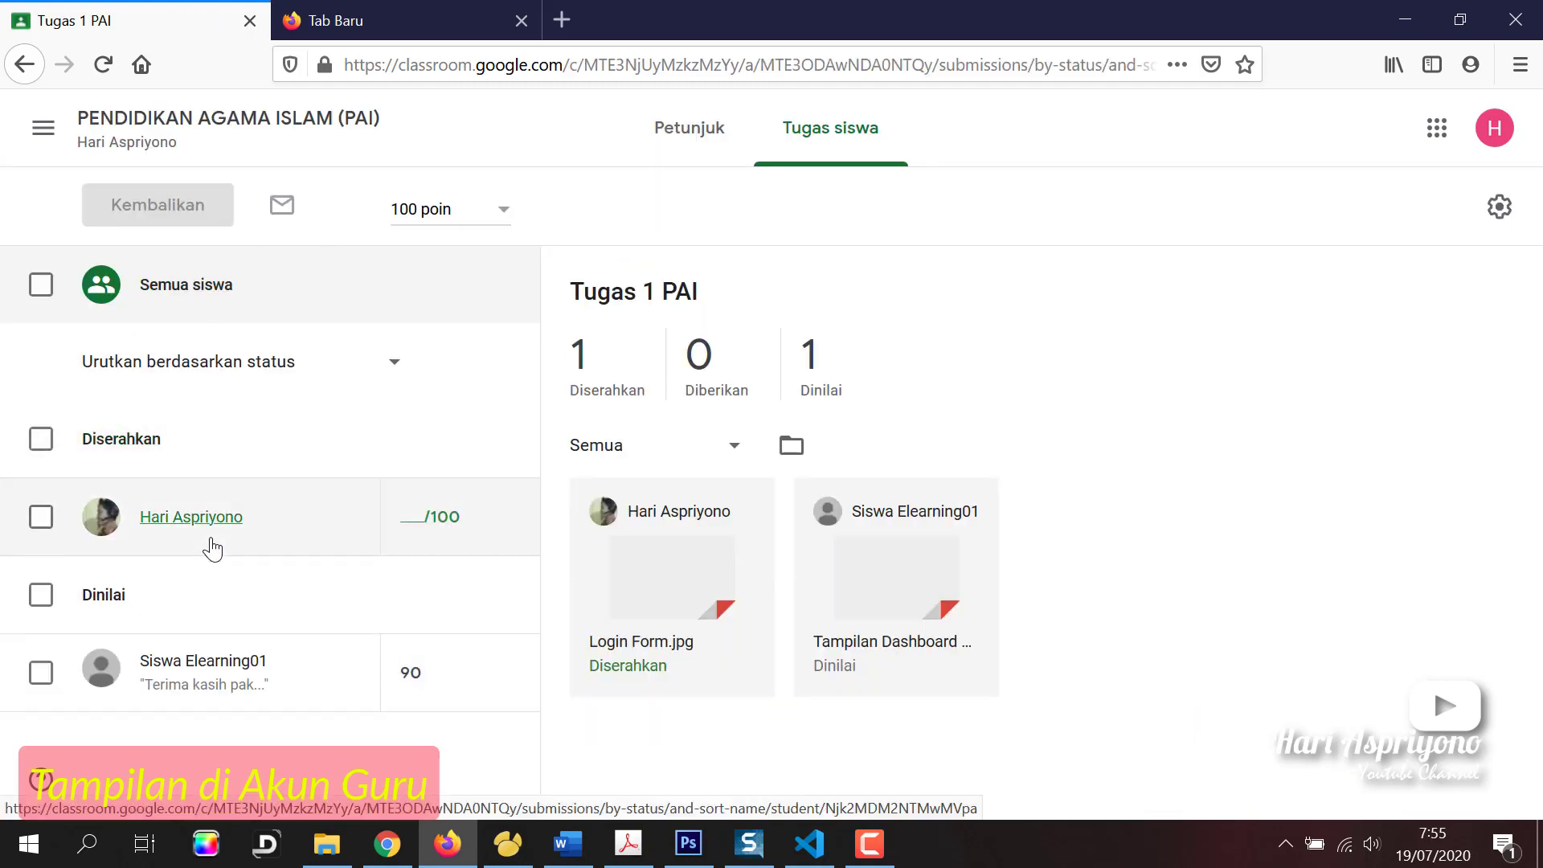
# - Open Login Form.jpg from the student listed under Diserahkan and enter a grade of 75 out of 100
pyautogui.click(176, 521)
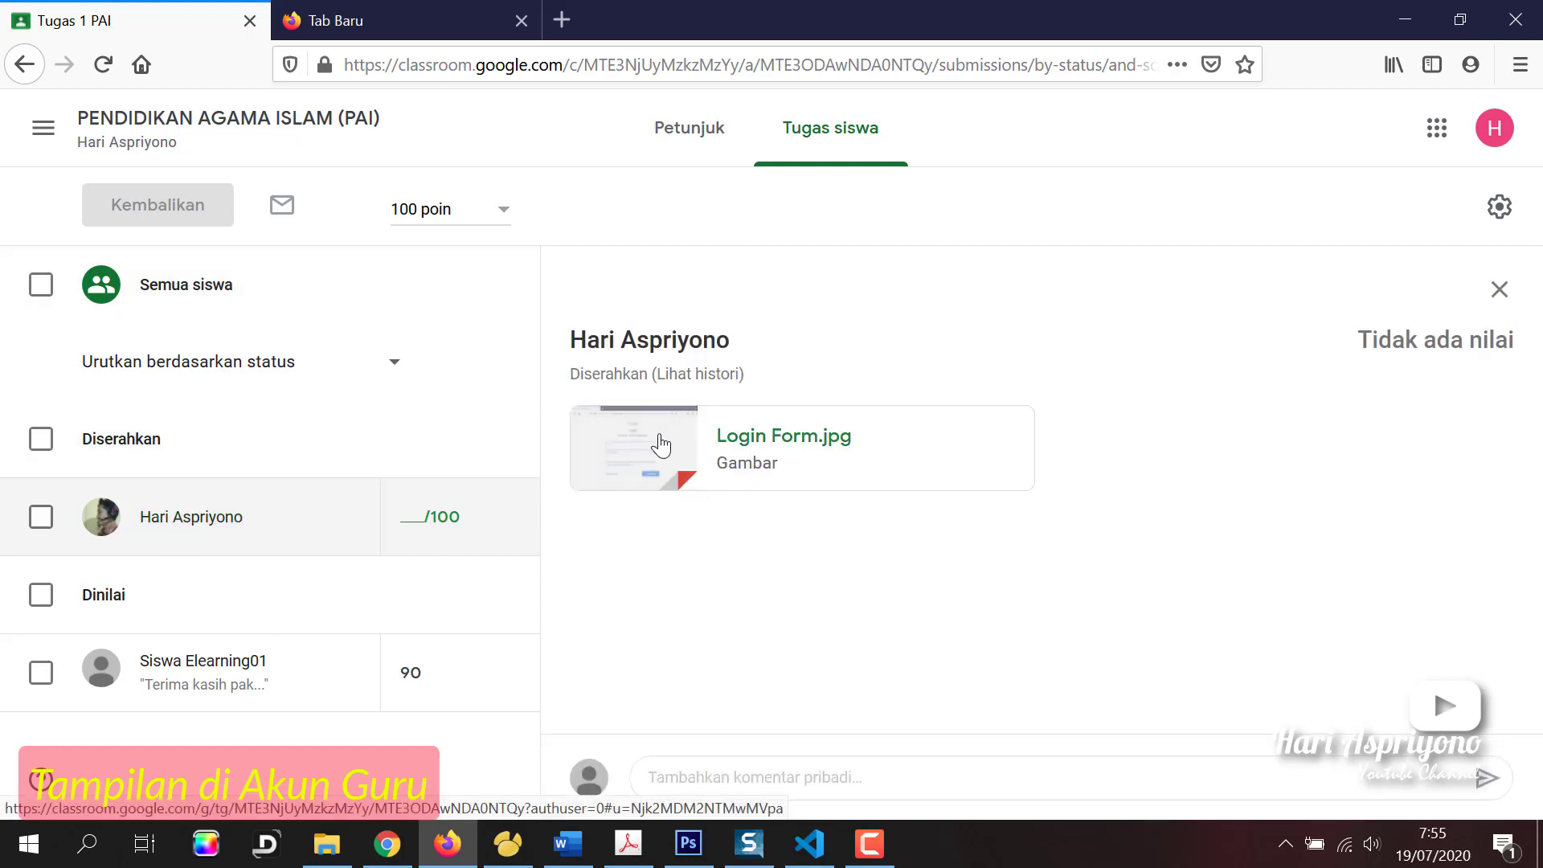
pyautogui.click(661, 445)
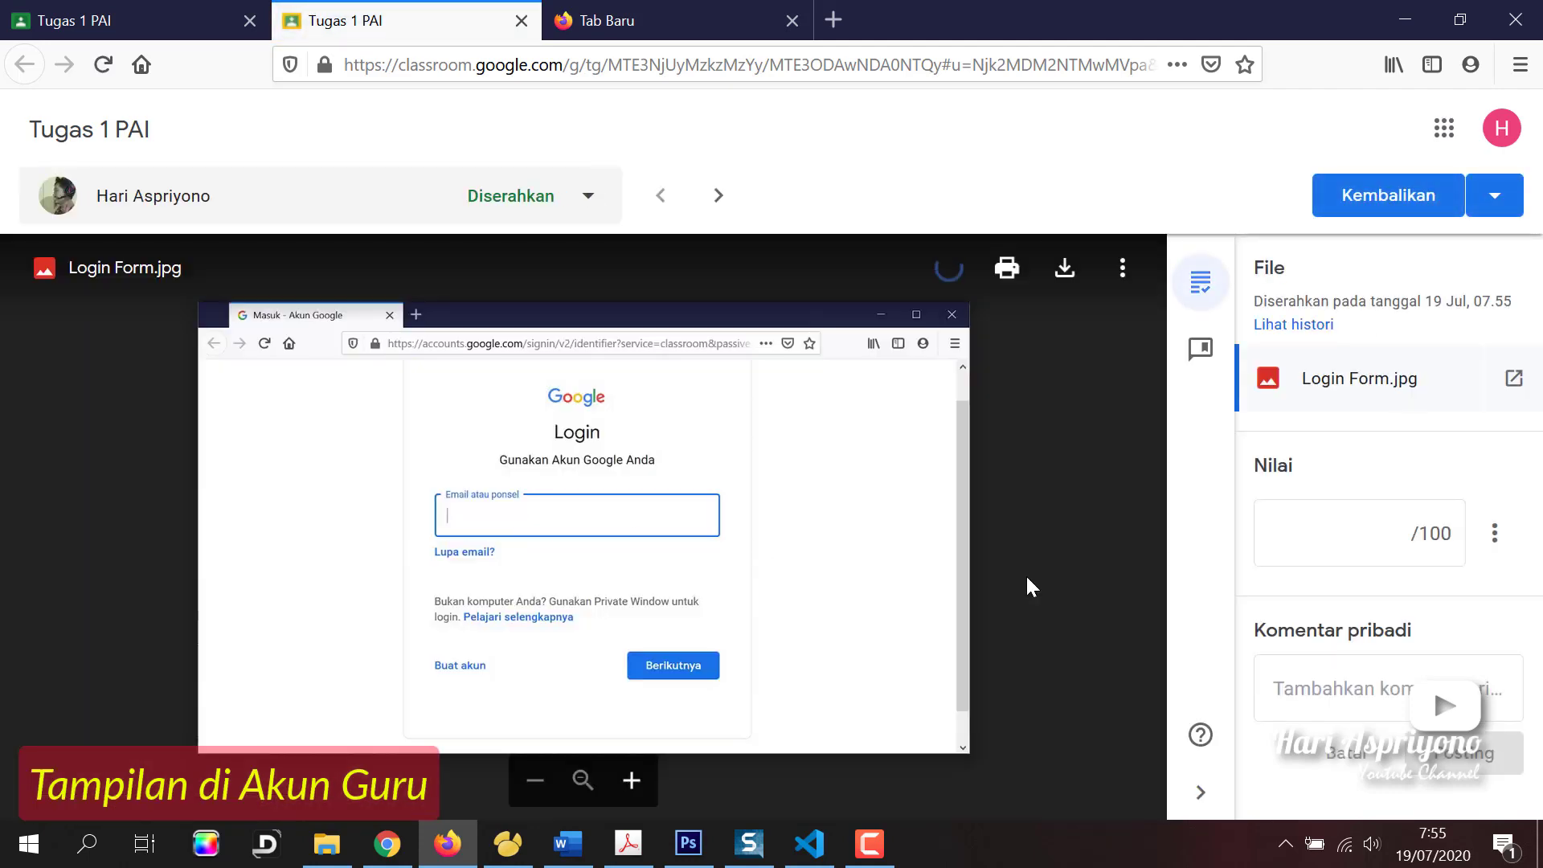
pyautogui.click(1323, 545)
pyautogui.write('75')
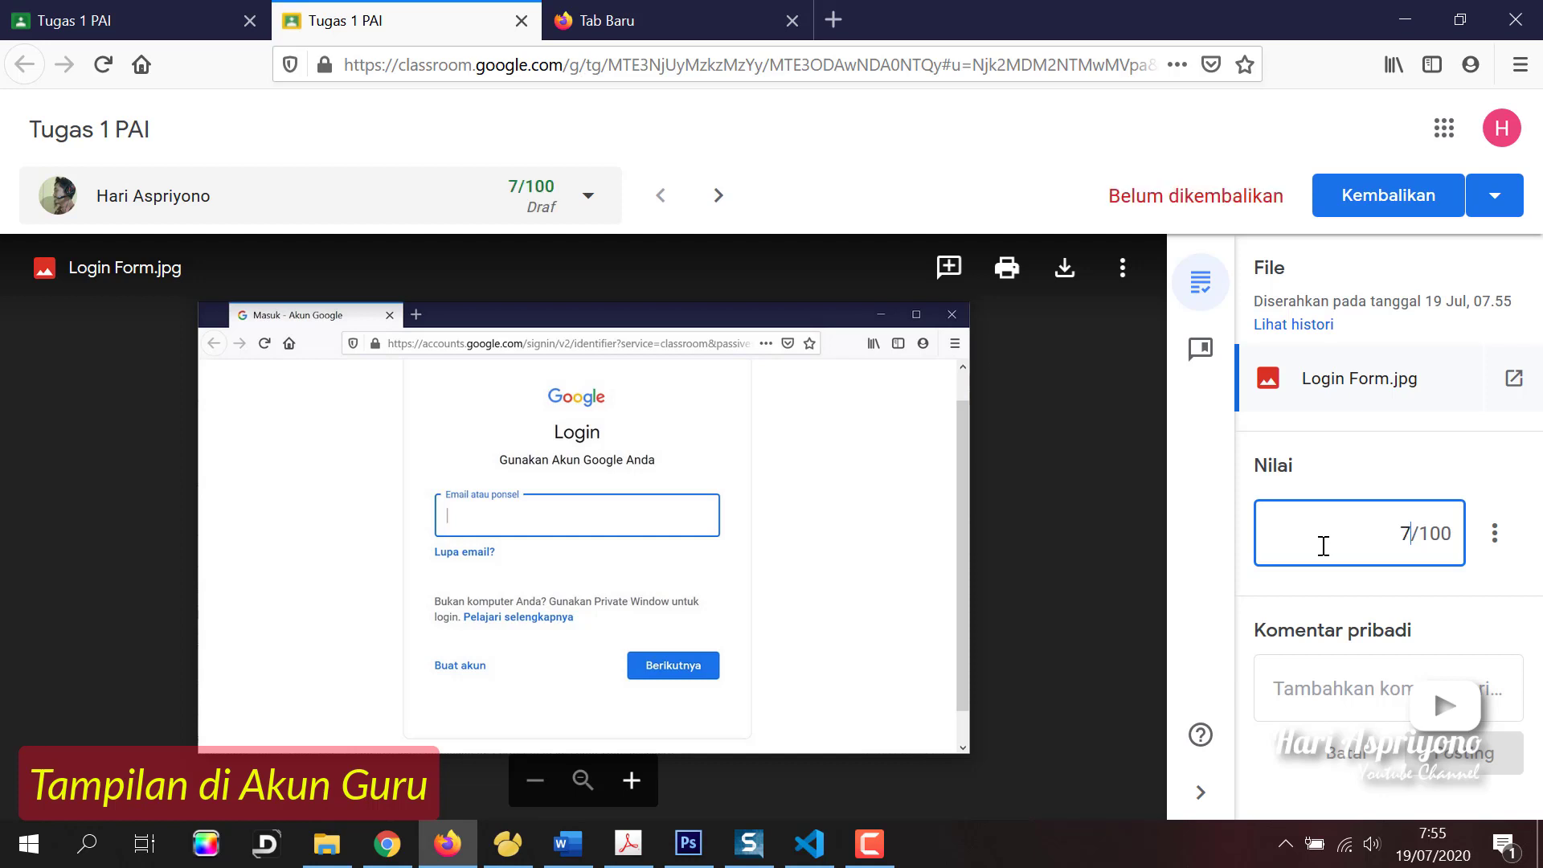
# - Post the private comment "lain kali tugasnya harus lebih baik dan jangan telat absen..." on the student's submission
pyautogui.click(1341, 686)
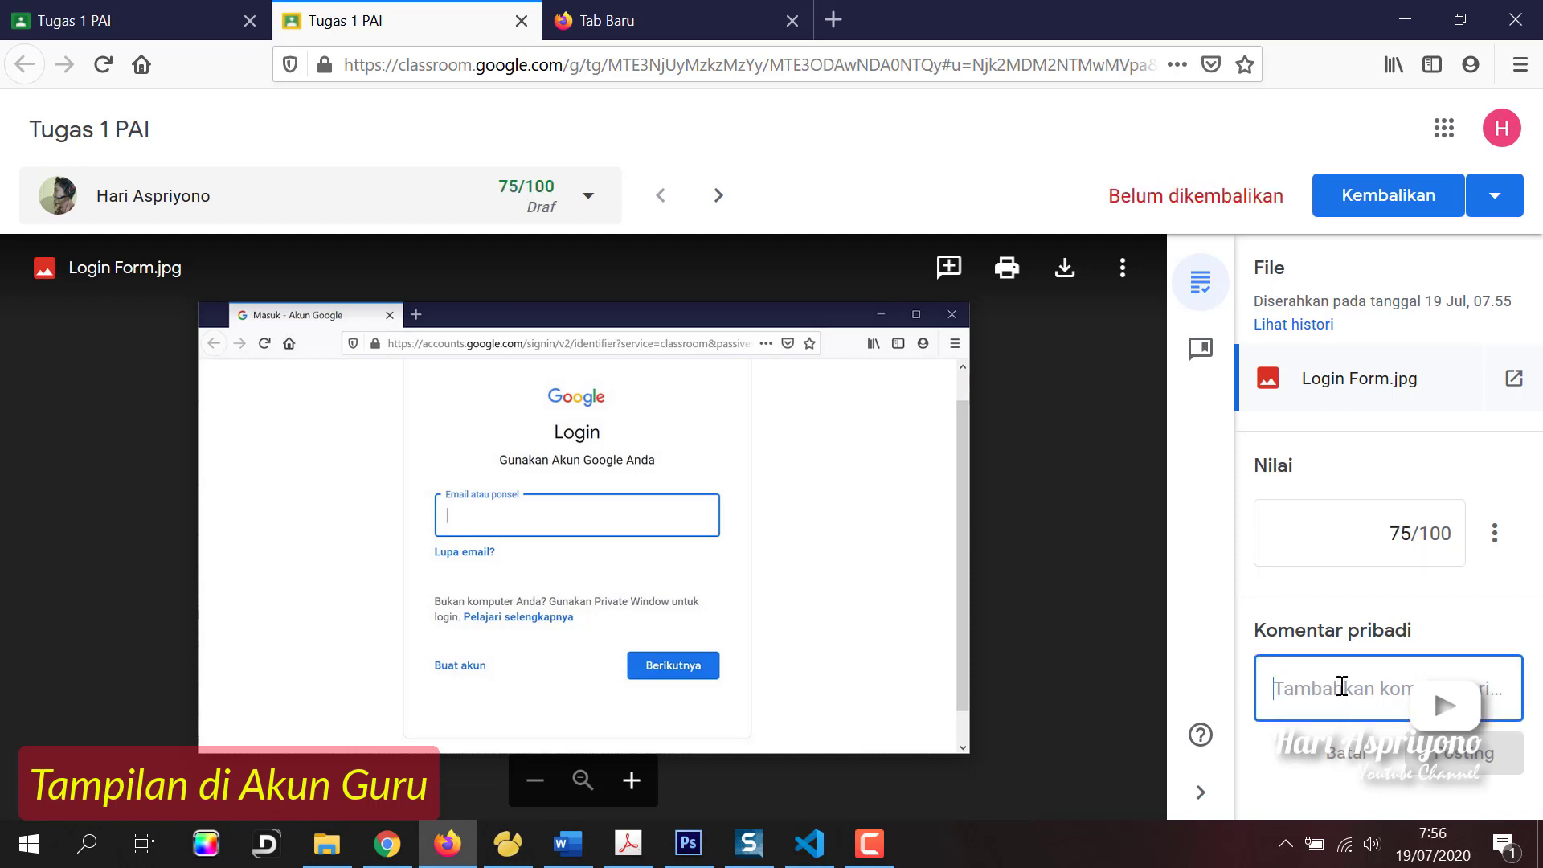
pyautogui.write('lain kali tugasny')
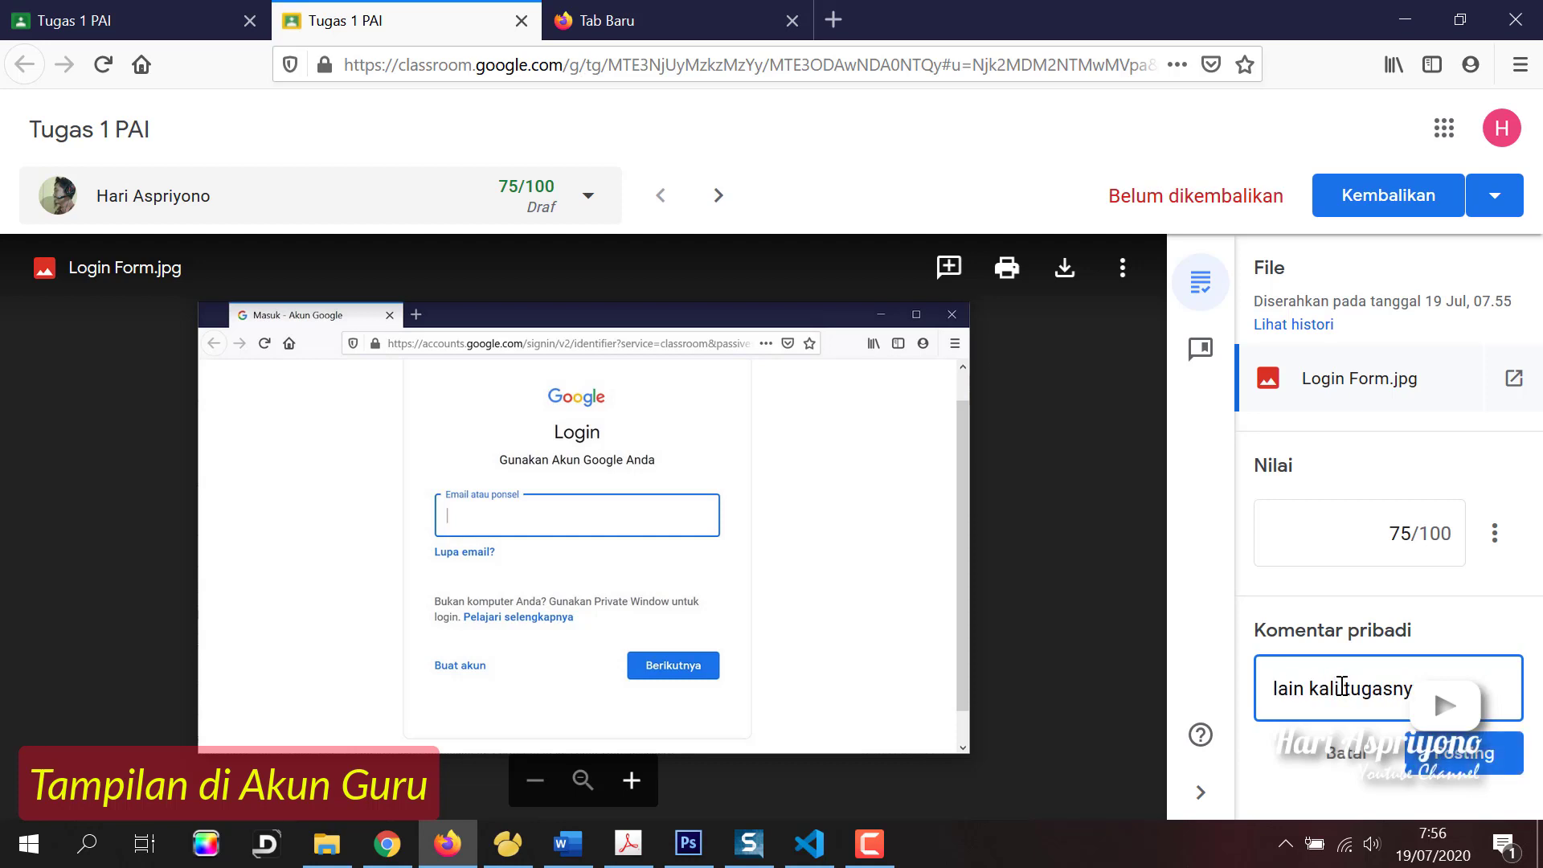
pyautogui.write('a harus lebi')
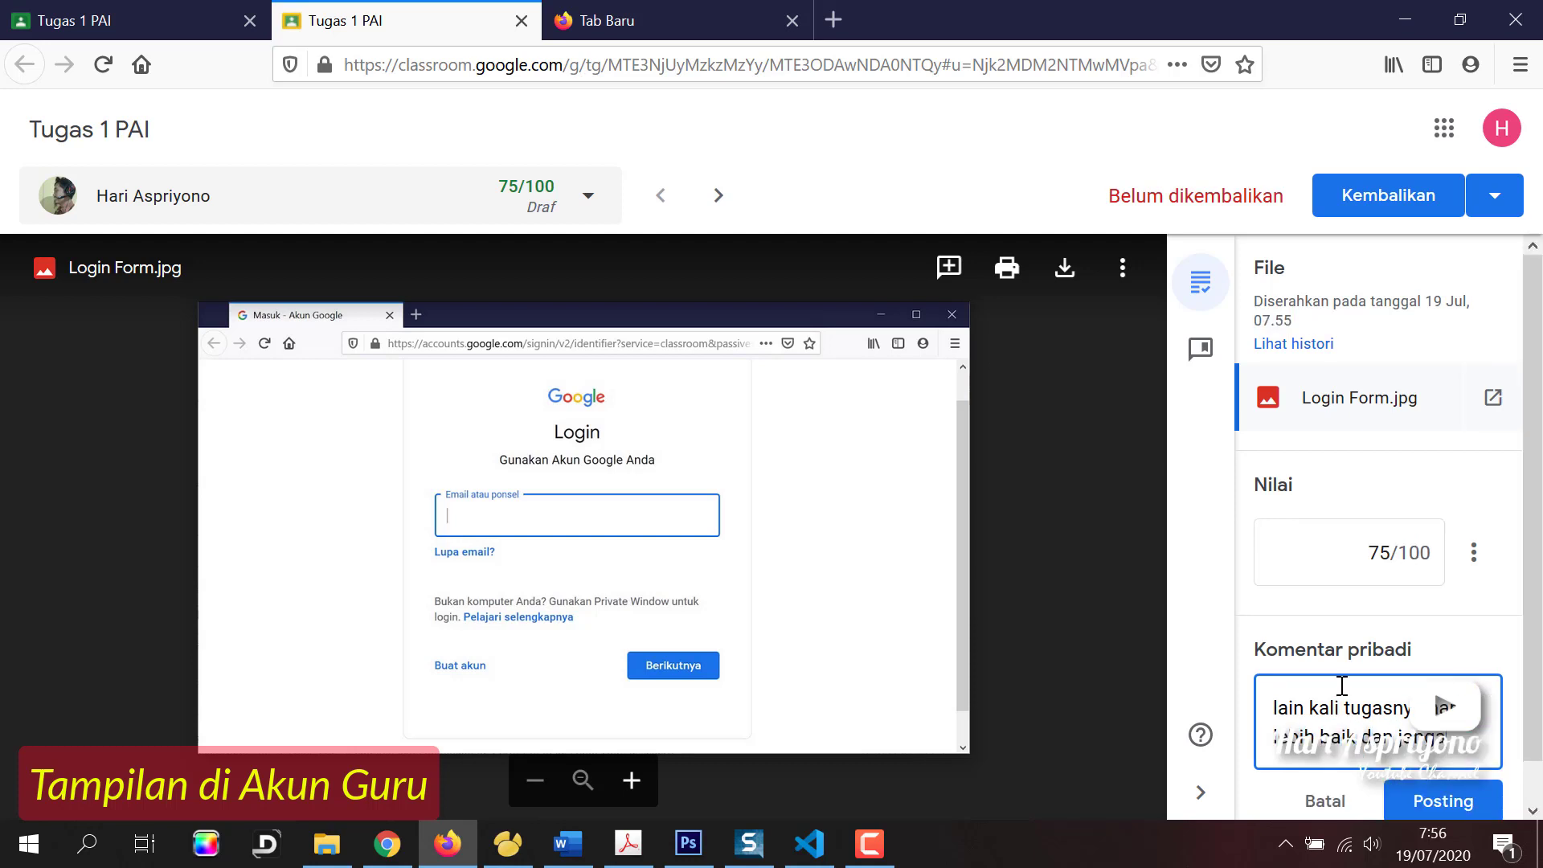
pyautogui.write('h baik dan jangan telat absen...')
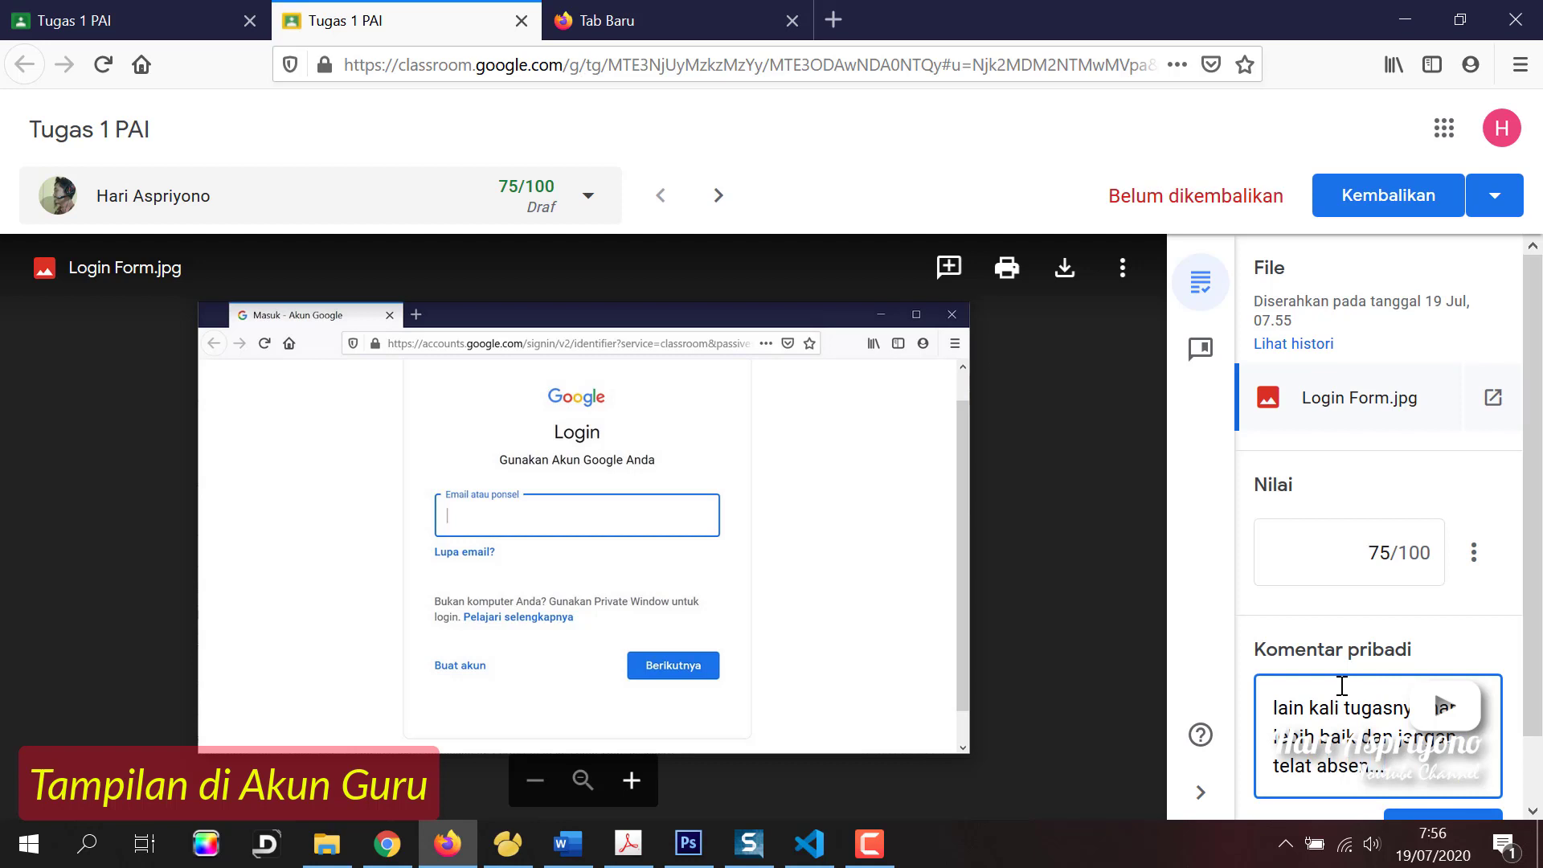
pyautogui.scroll(-1, 1360, 528)
pyautogui.click(1439, 759)
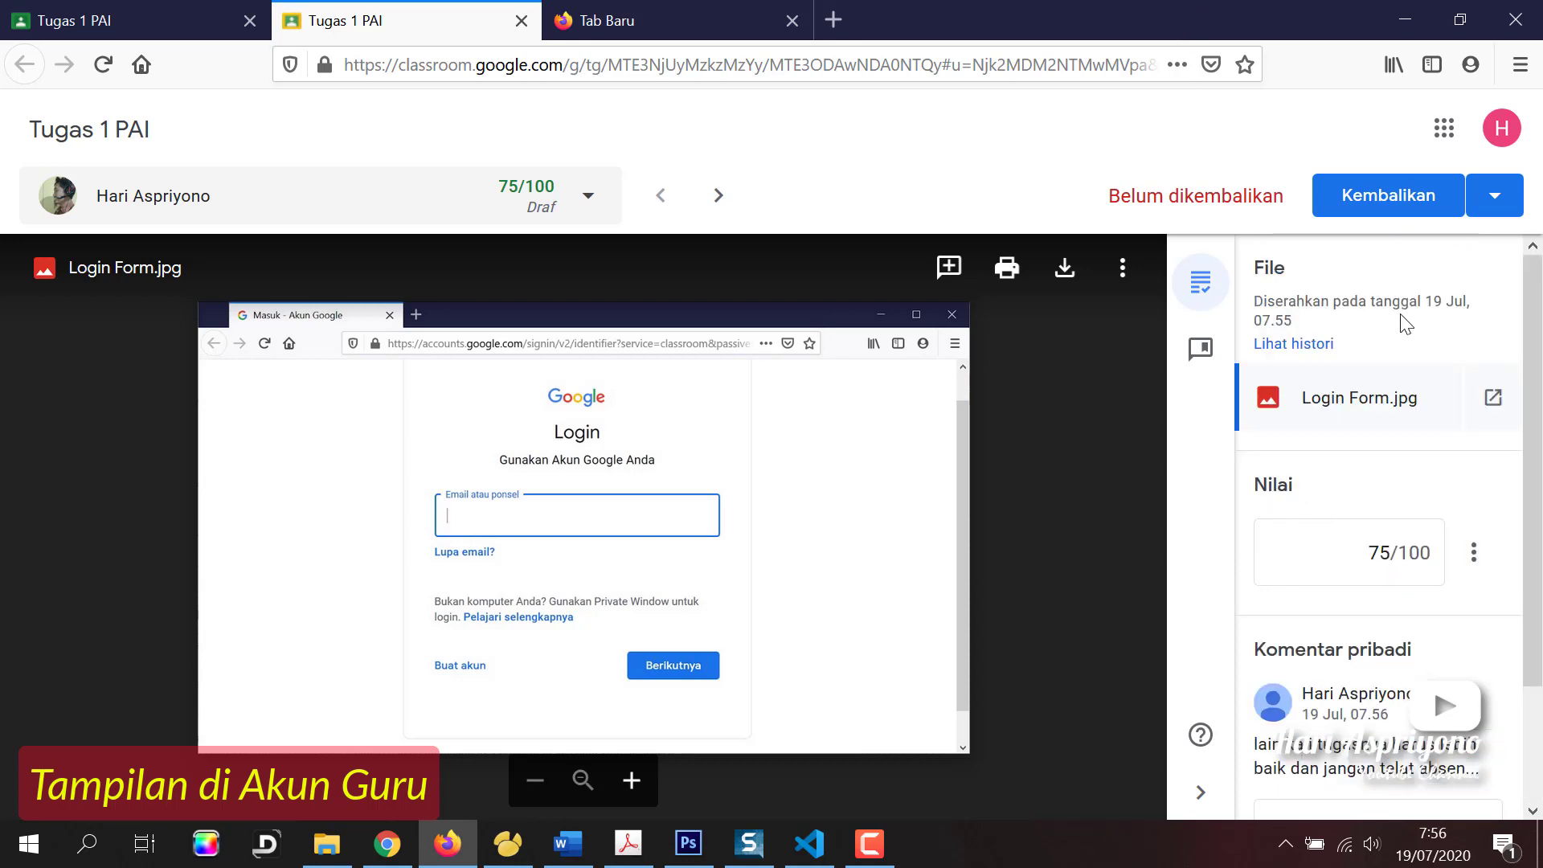
# - Return the graded submission to the student with confirmation, close its grading view and go back to the class stream
pyautogui.click(1383, 207)
pyautogui.click(1063, 566)
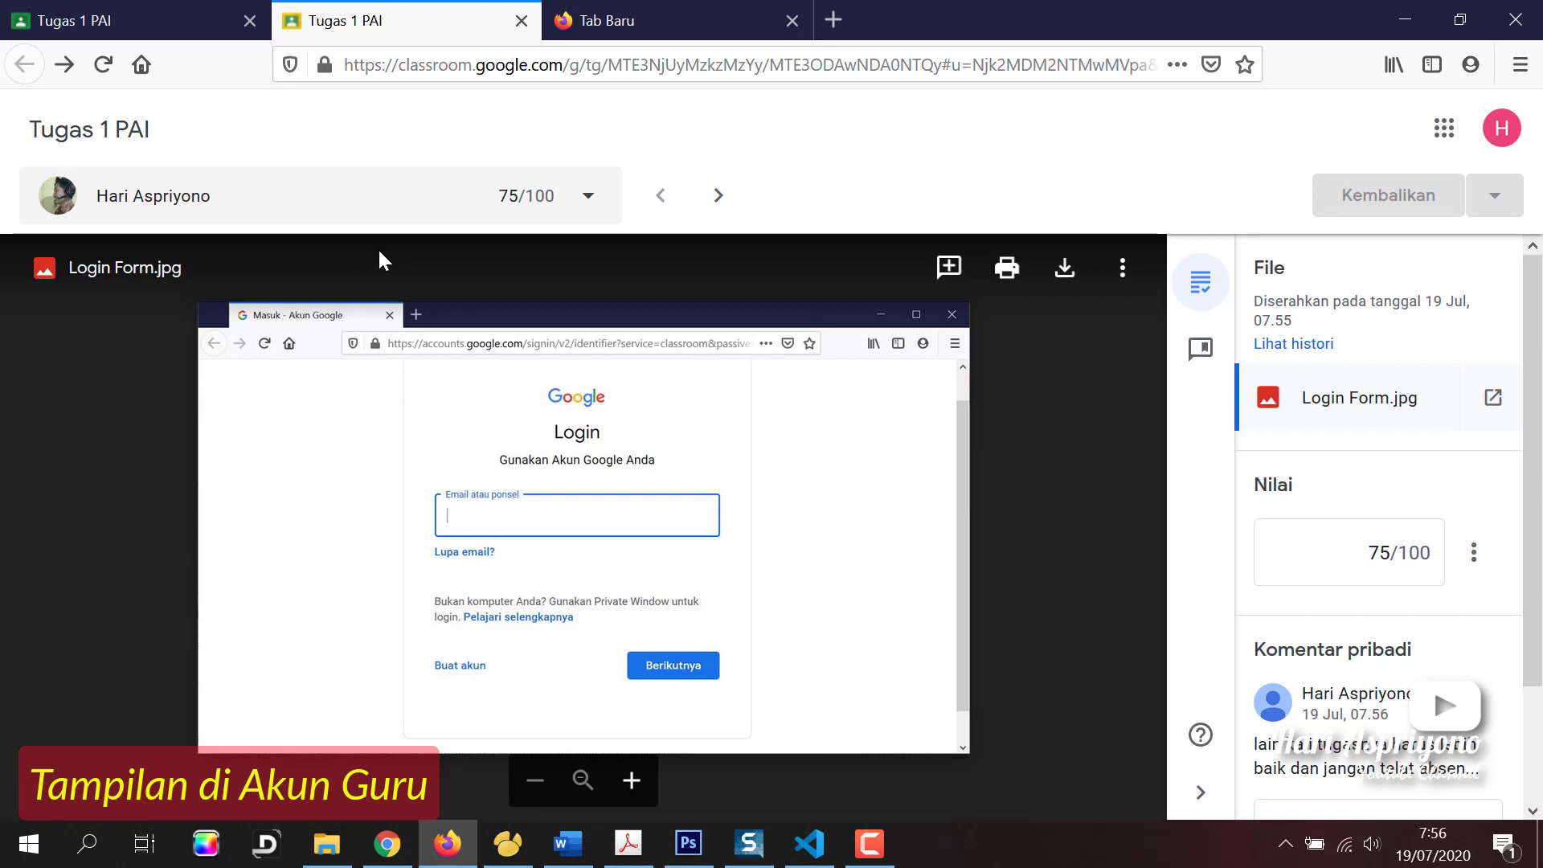
pyautogui.click(522, 21)
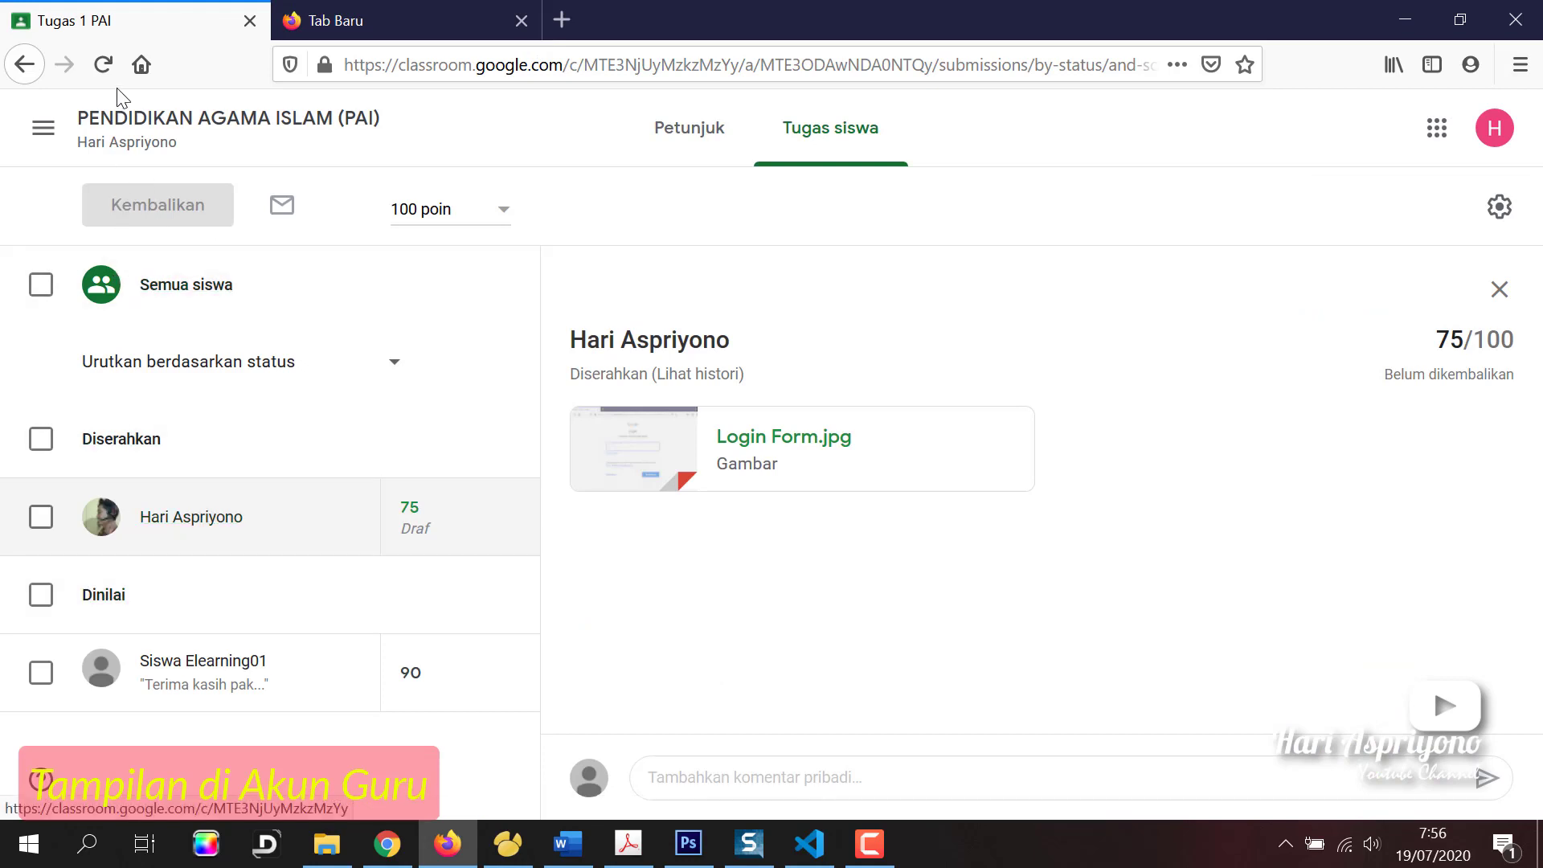
pyautogui.click(161, 129)
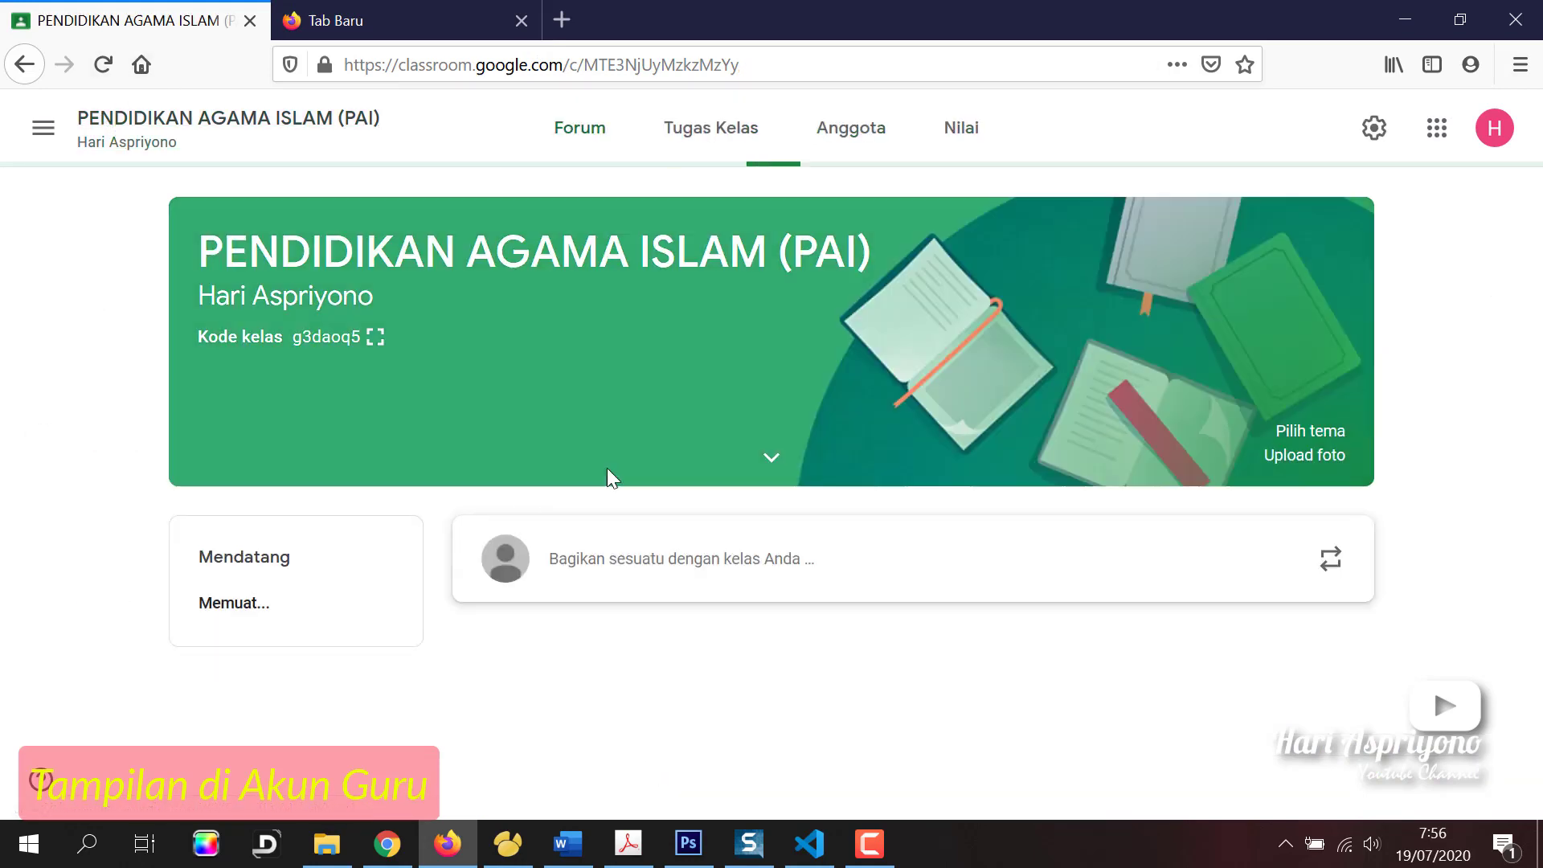
pyautogui.scroll(-3, 861, 602)
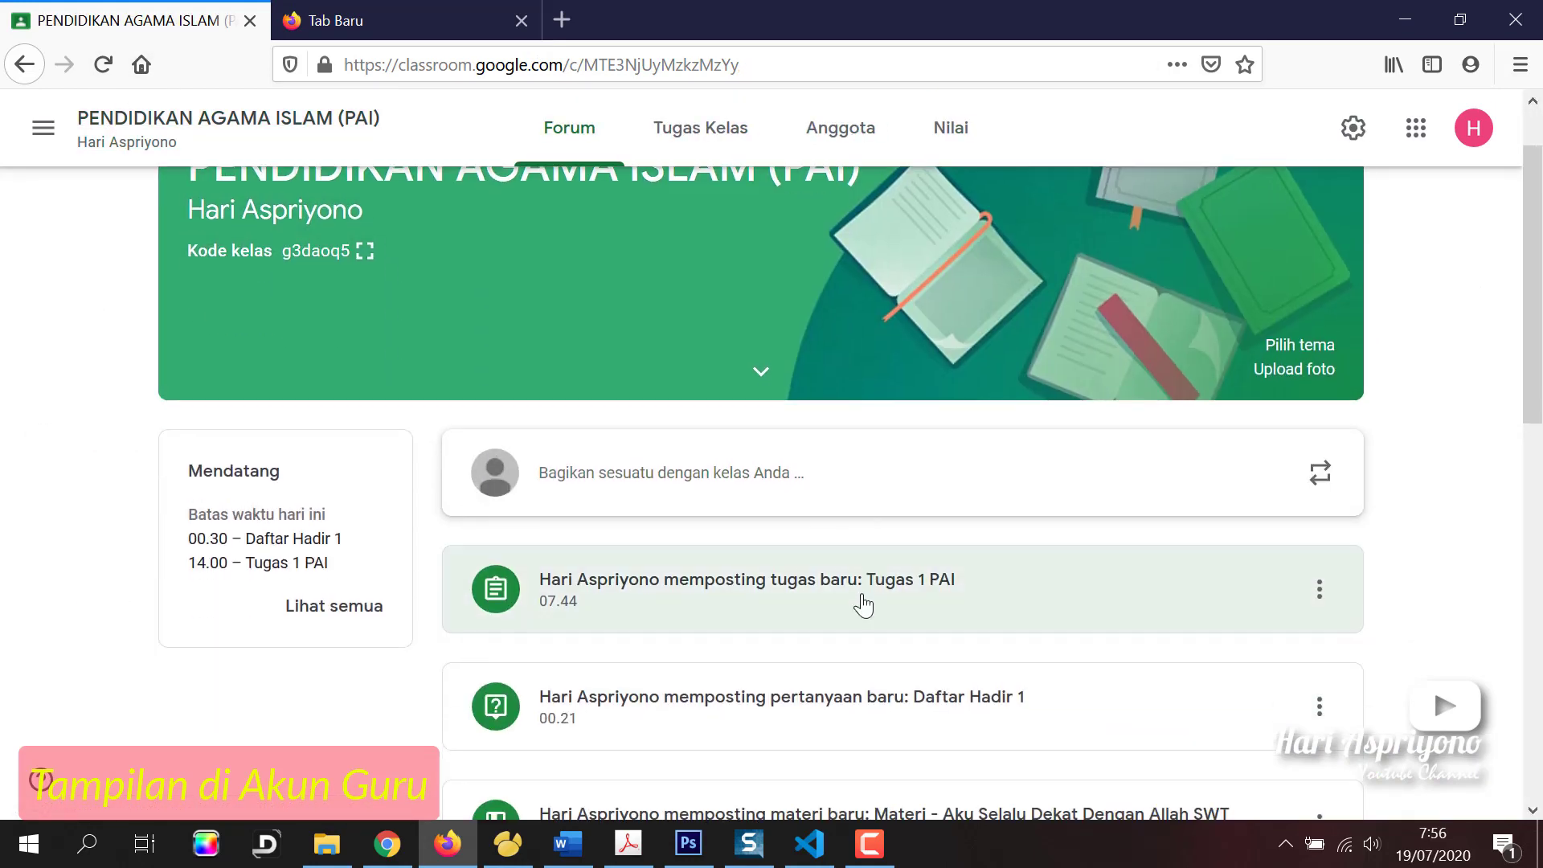
# - Switch to the student's Classroom in Chrome and open "Tugas 1 PAI" from the class stream to check the returned grade
pyautogui.click(389, 844)
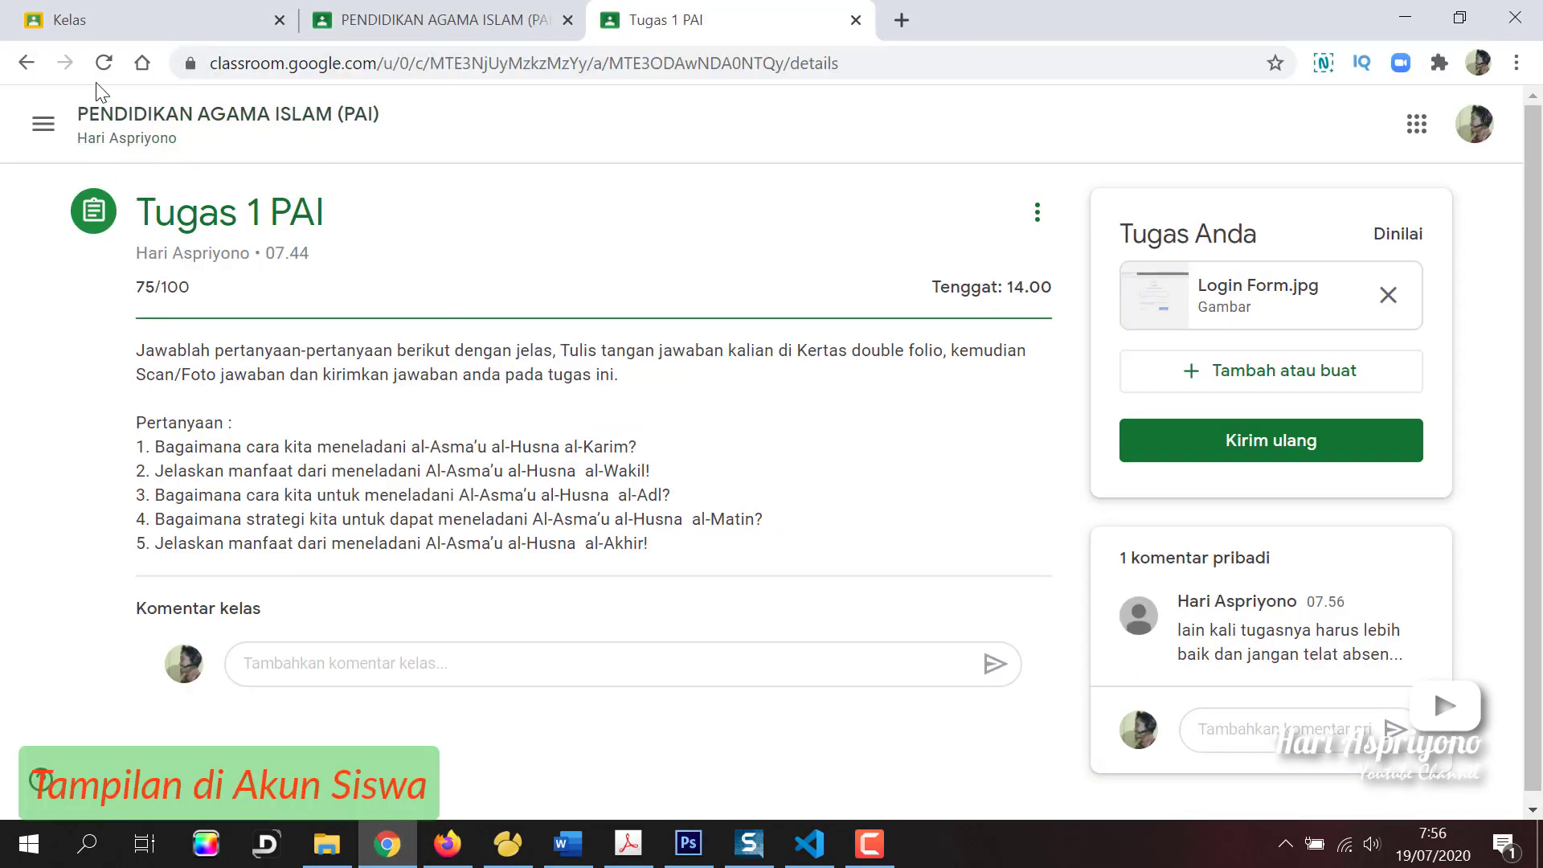
pyautogui.click(131, 139)
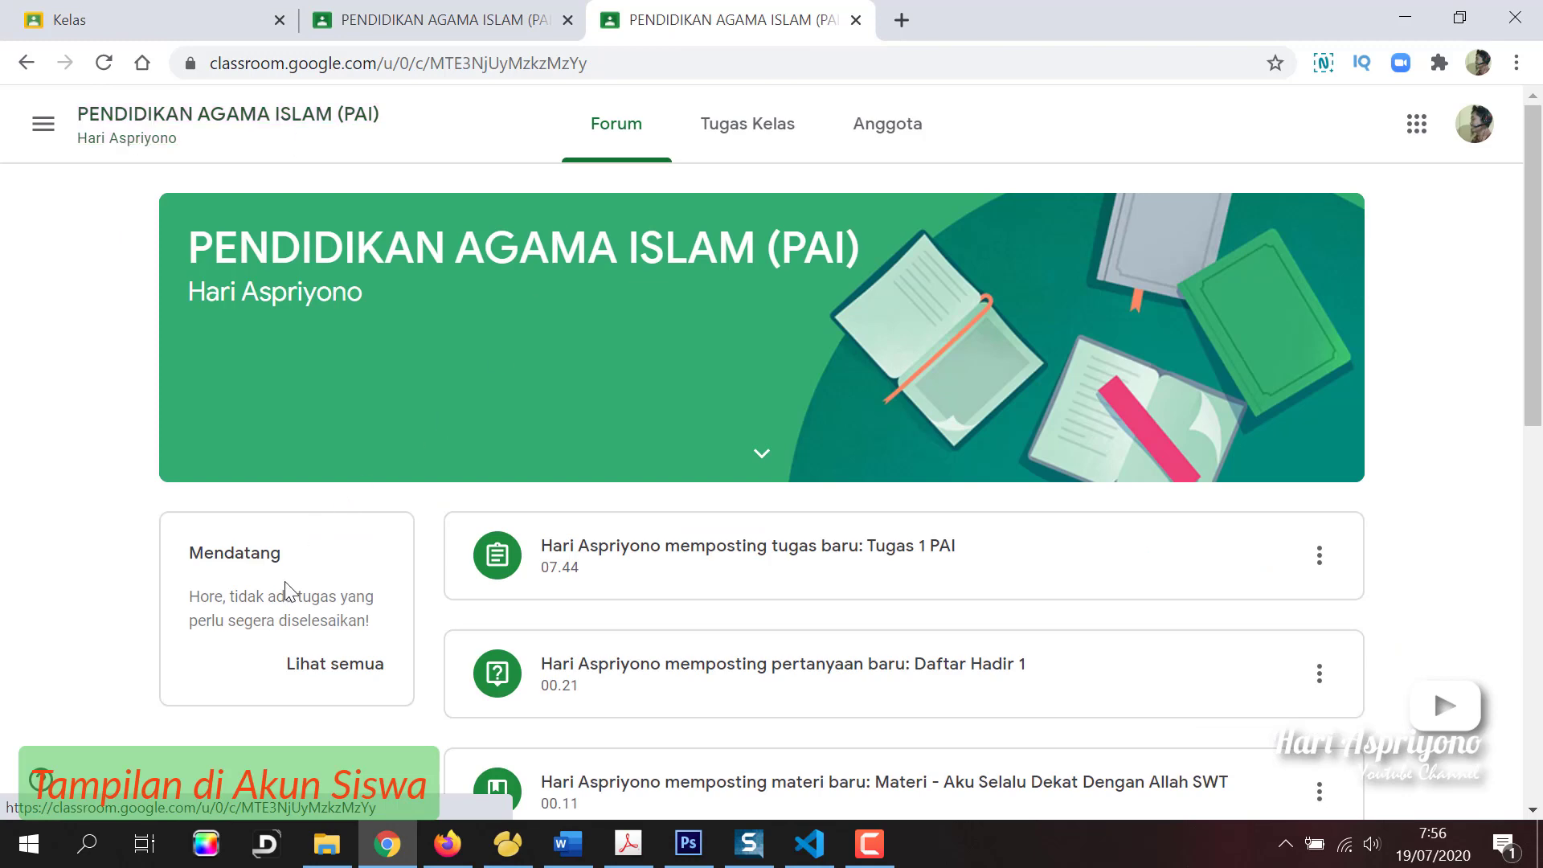
pyautogui.click(899, 557)
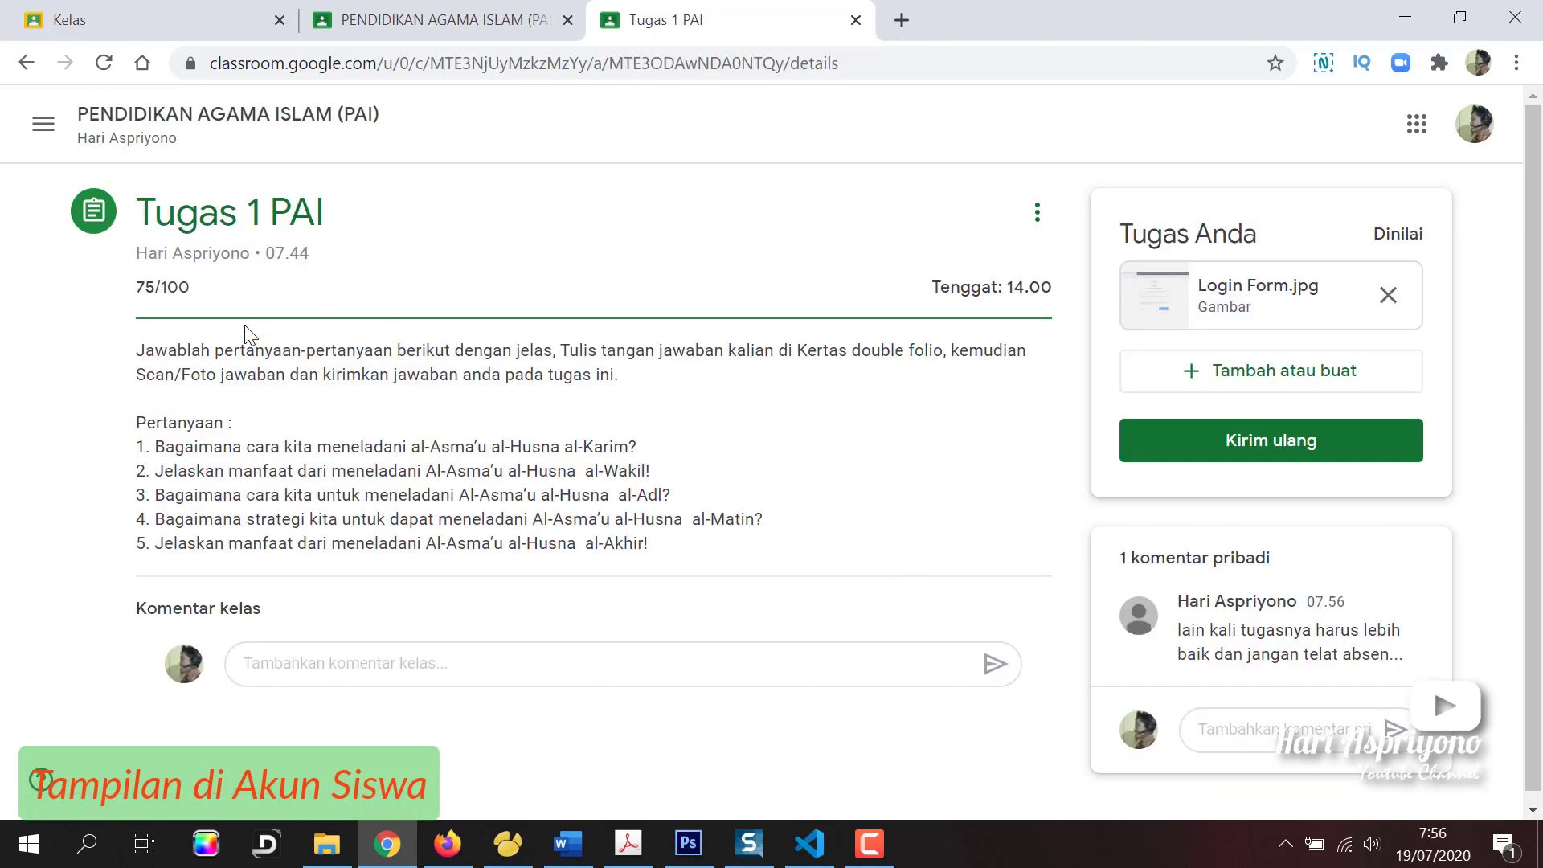
pyautogui.moveTo(140, 289); pyautogui.dragTo(155, 288)
# - Reply to the teacher on "Tugas 1 PAI" with the private comment "siap pak, maaf kemarin masih di kebun..."
pyautogui.click(1294, 733)
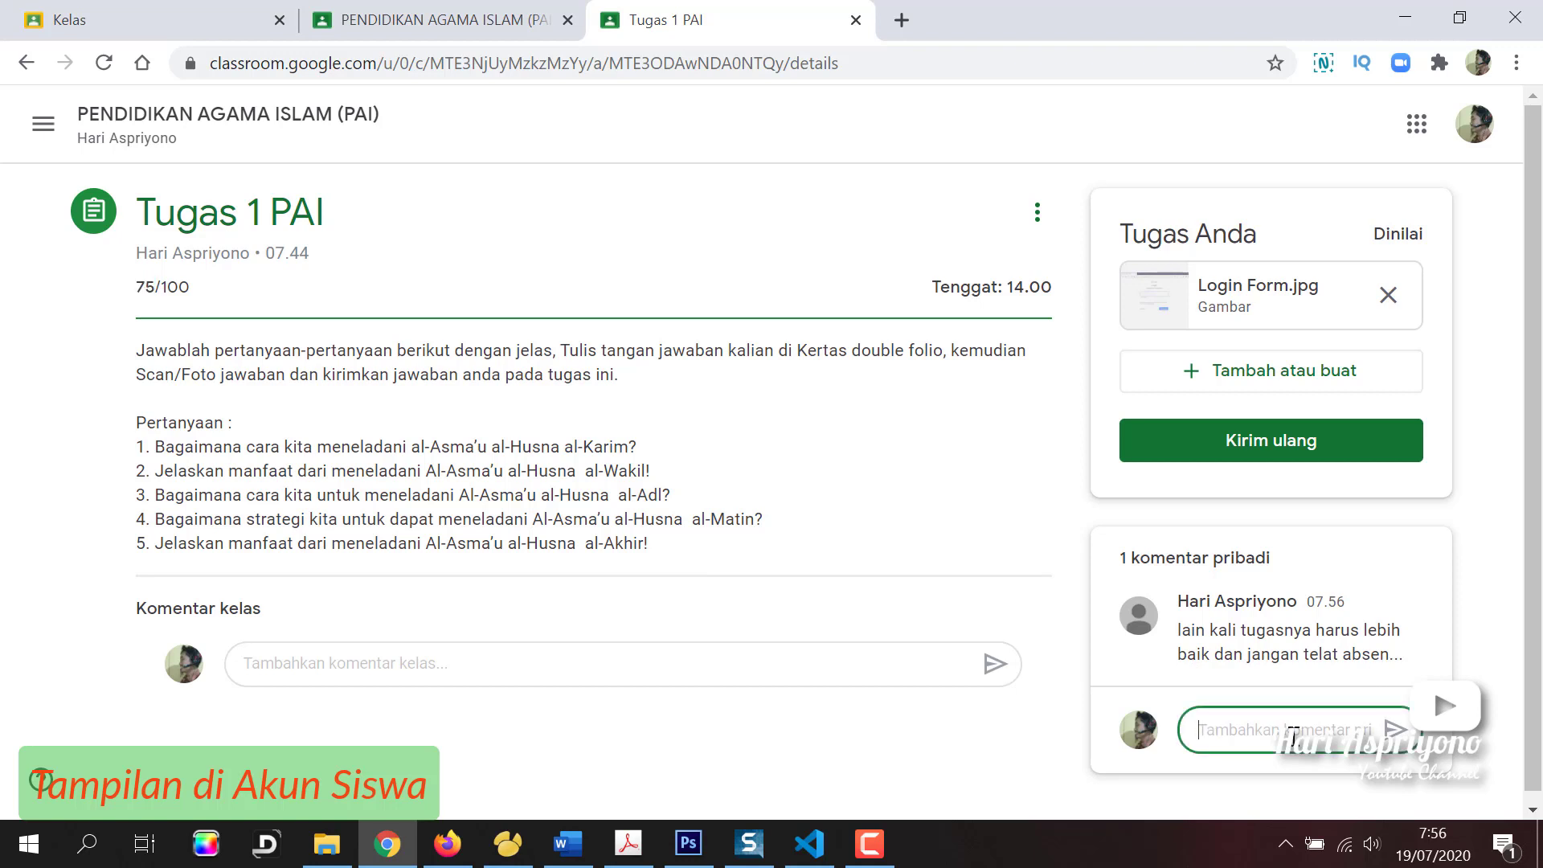
pyautogui.write('siap')
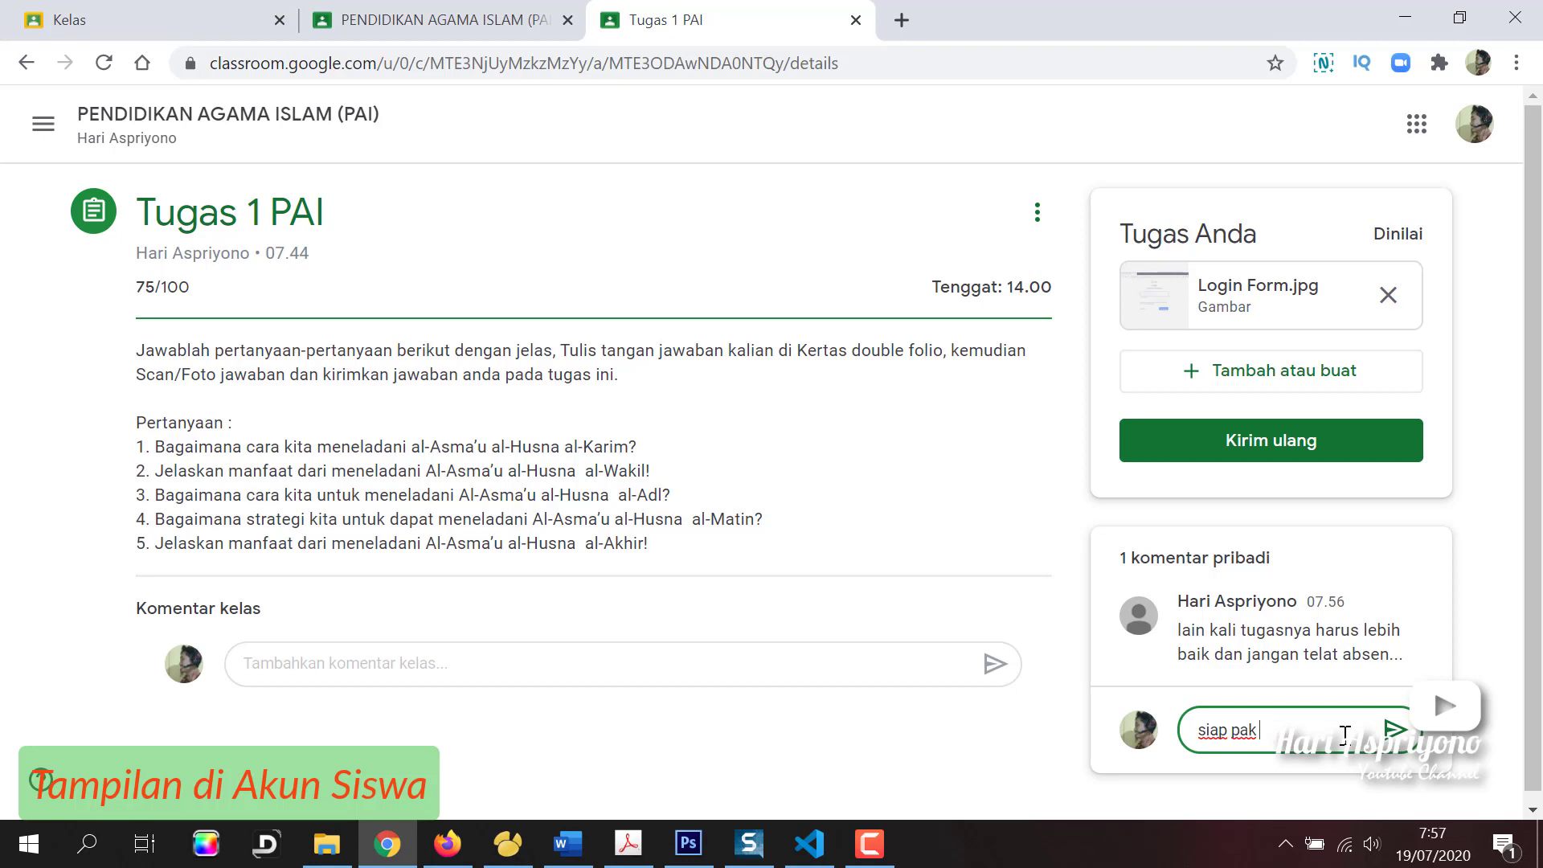
pyautogui.write('pak, maaf kemarin masih di kebun...')
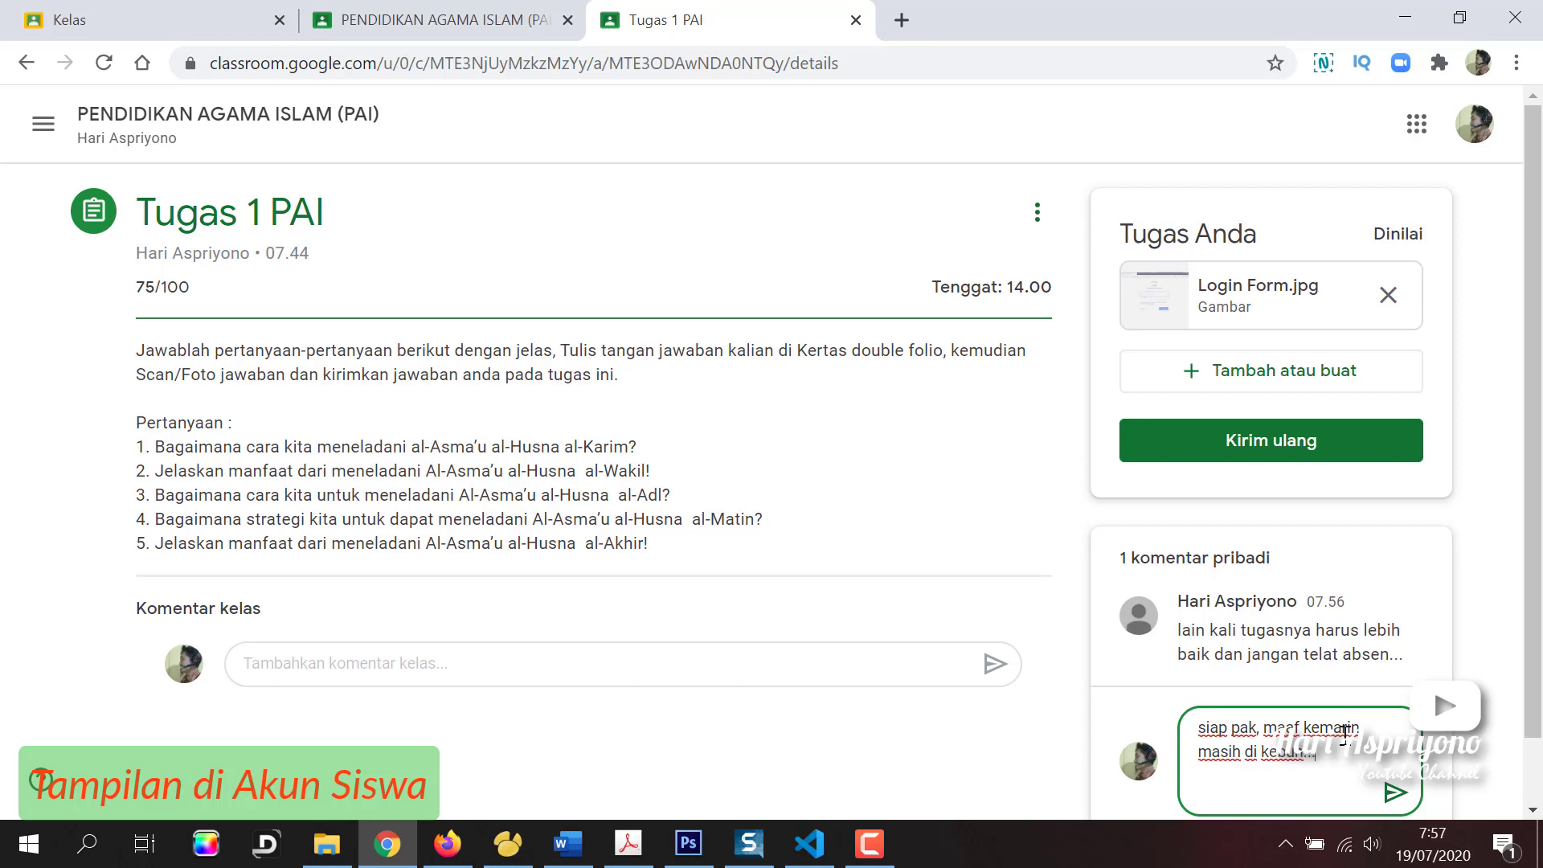
pyautogui.click(1395, 792)
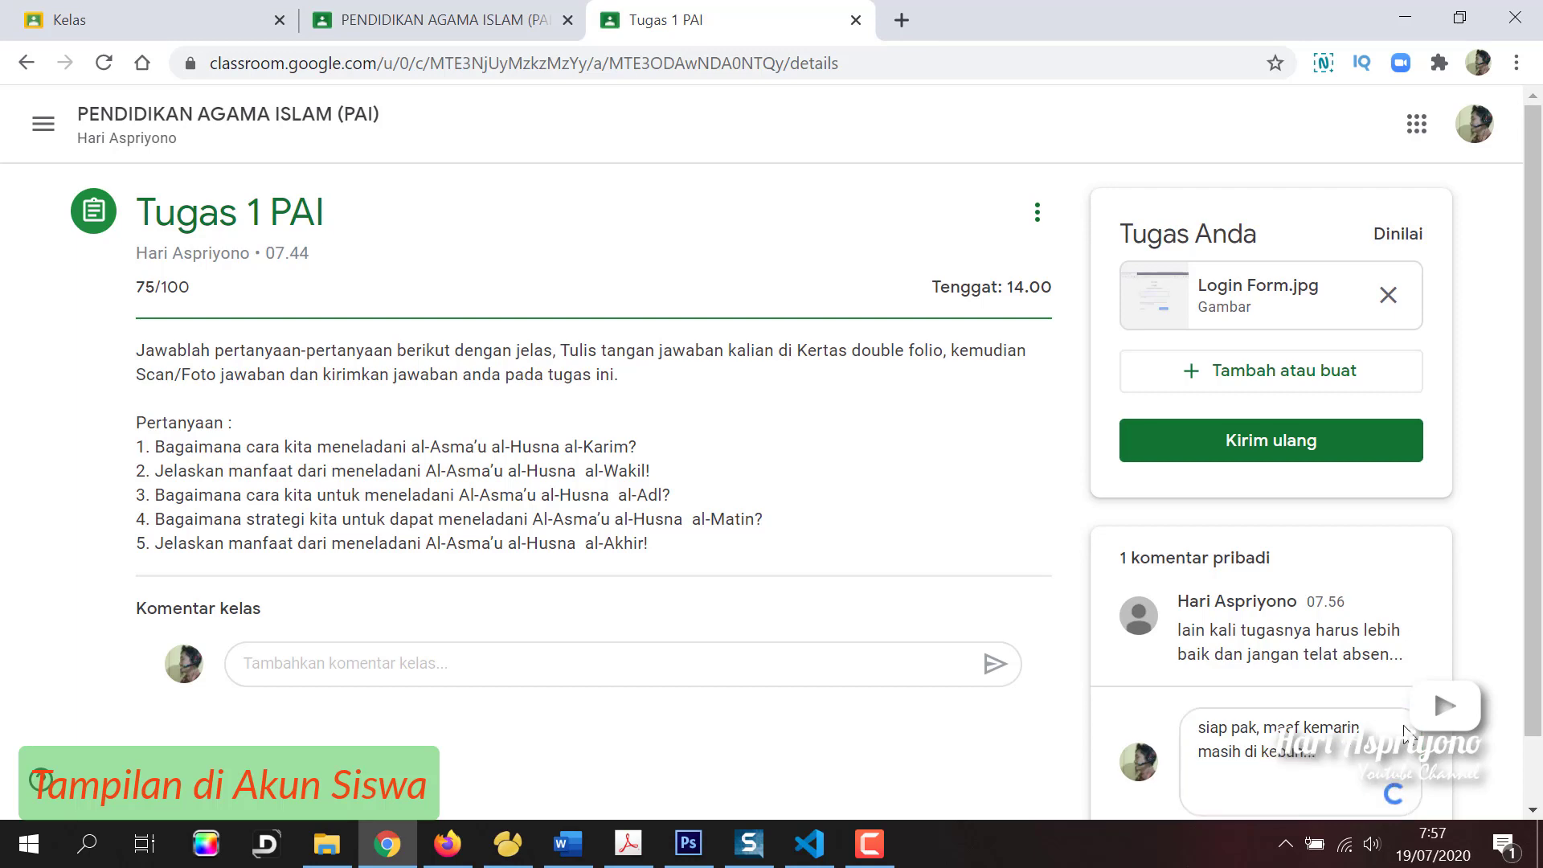
pyautogui.scroll(-1, 1320, 625)
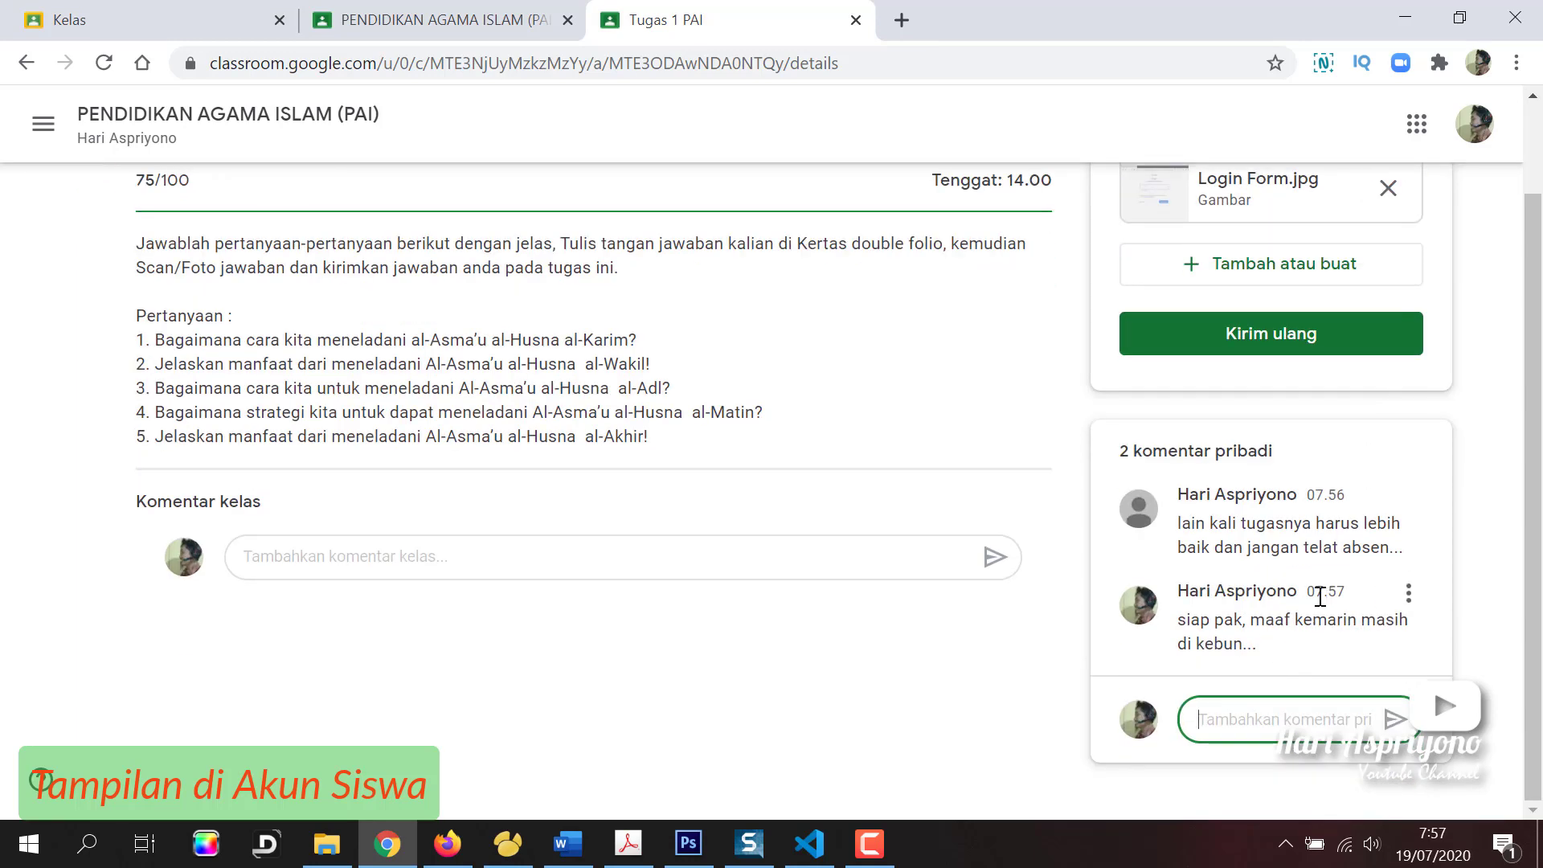
pyautogui.scroll(1, 909, 672)
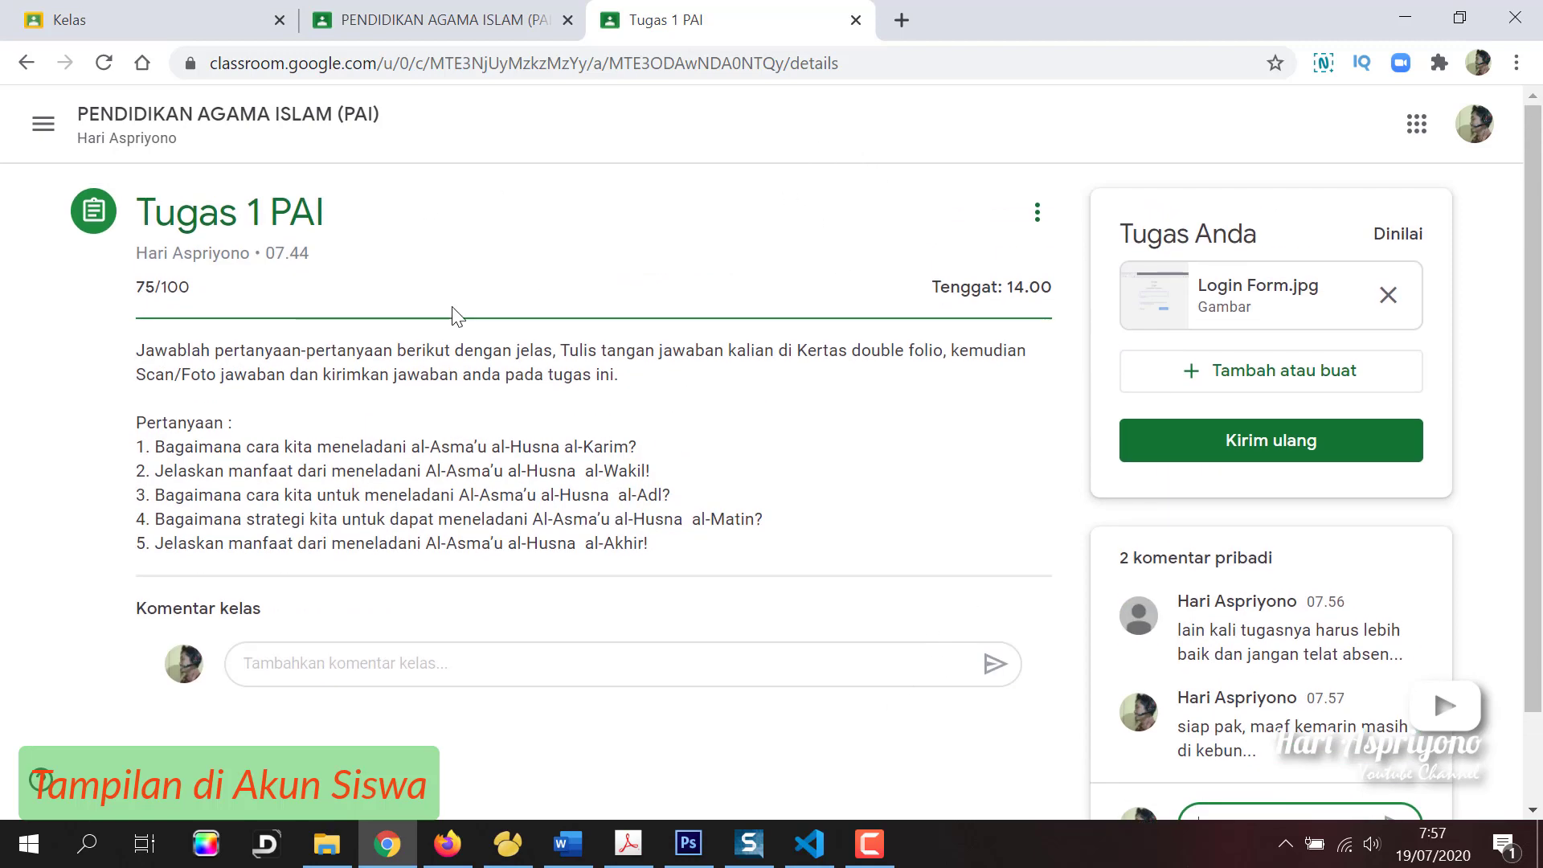
# - Return to the student's class stream, then switch to the teacher's Classroom in Firefox and examine the grades in the class gradebook
pyautogui.click(287, 139)
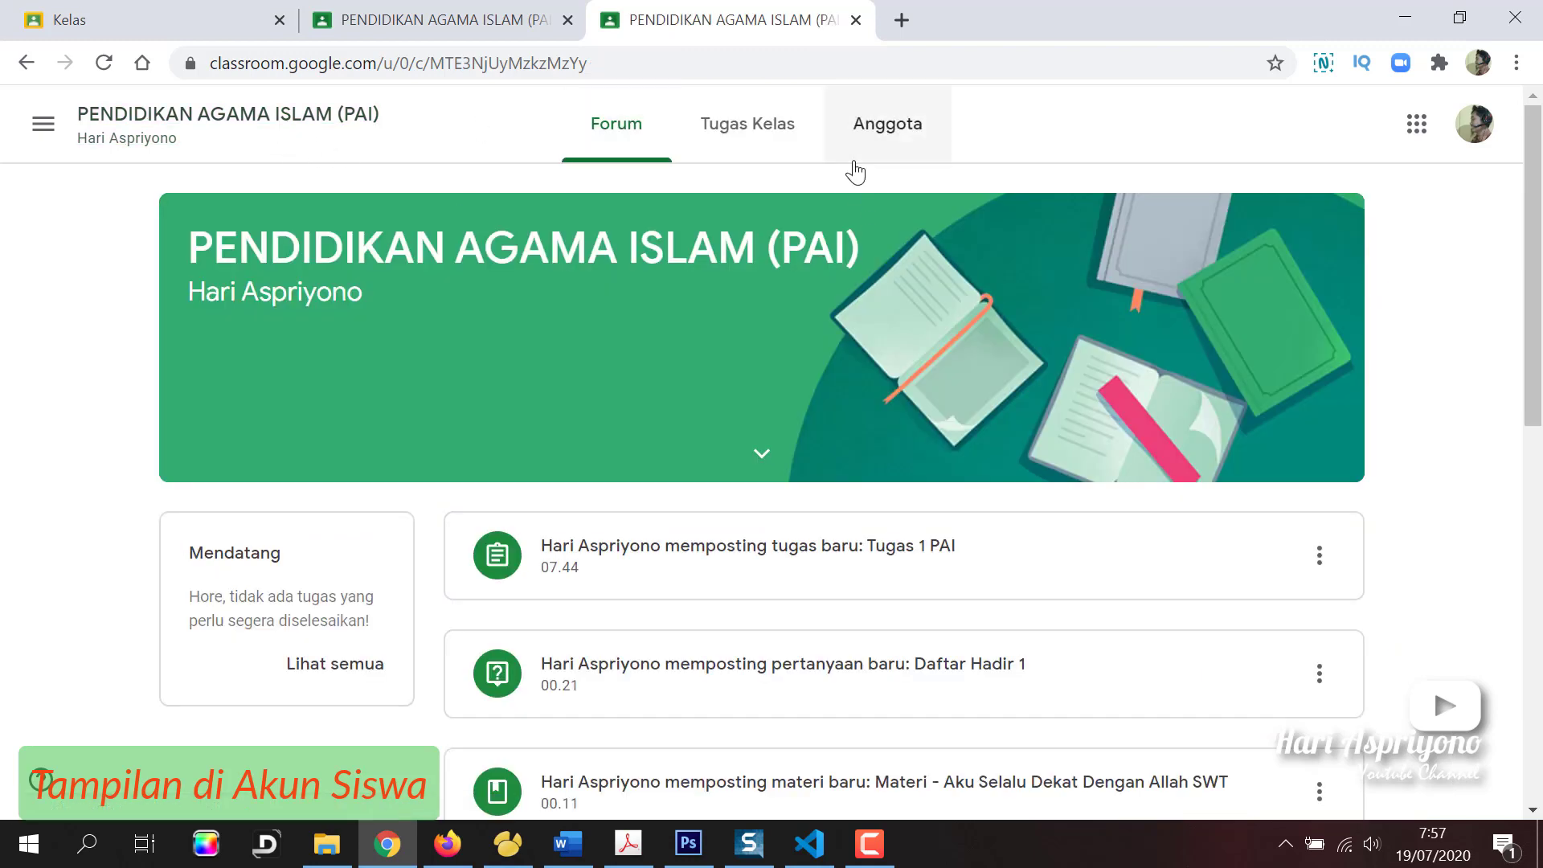
pyautogui.click(447, 844)
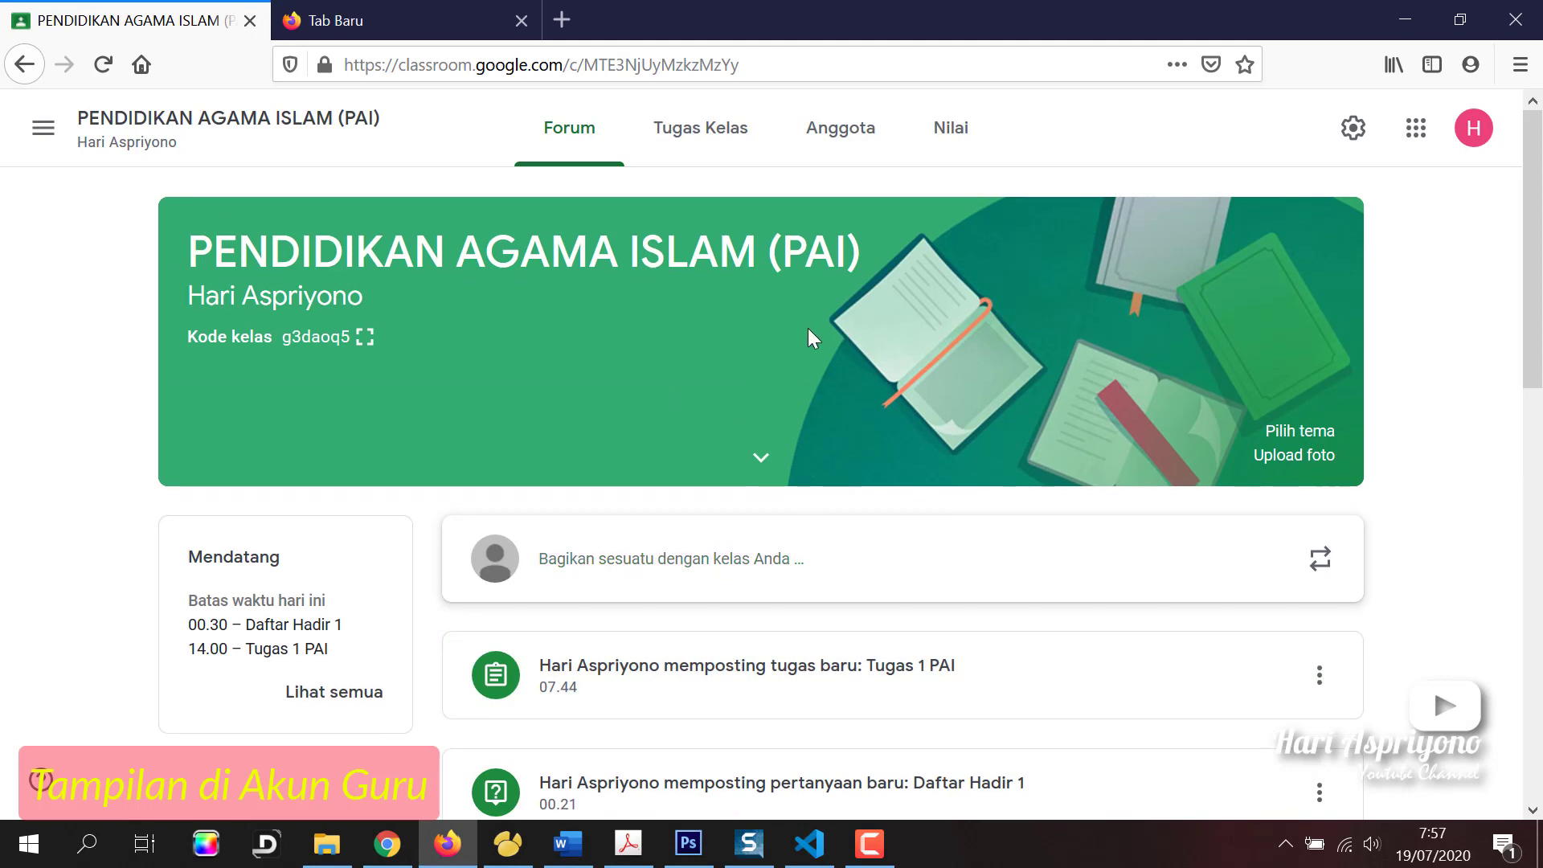
pyautogui.click(952, 128)
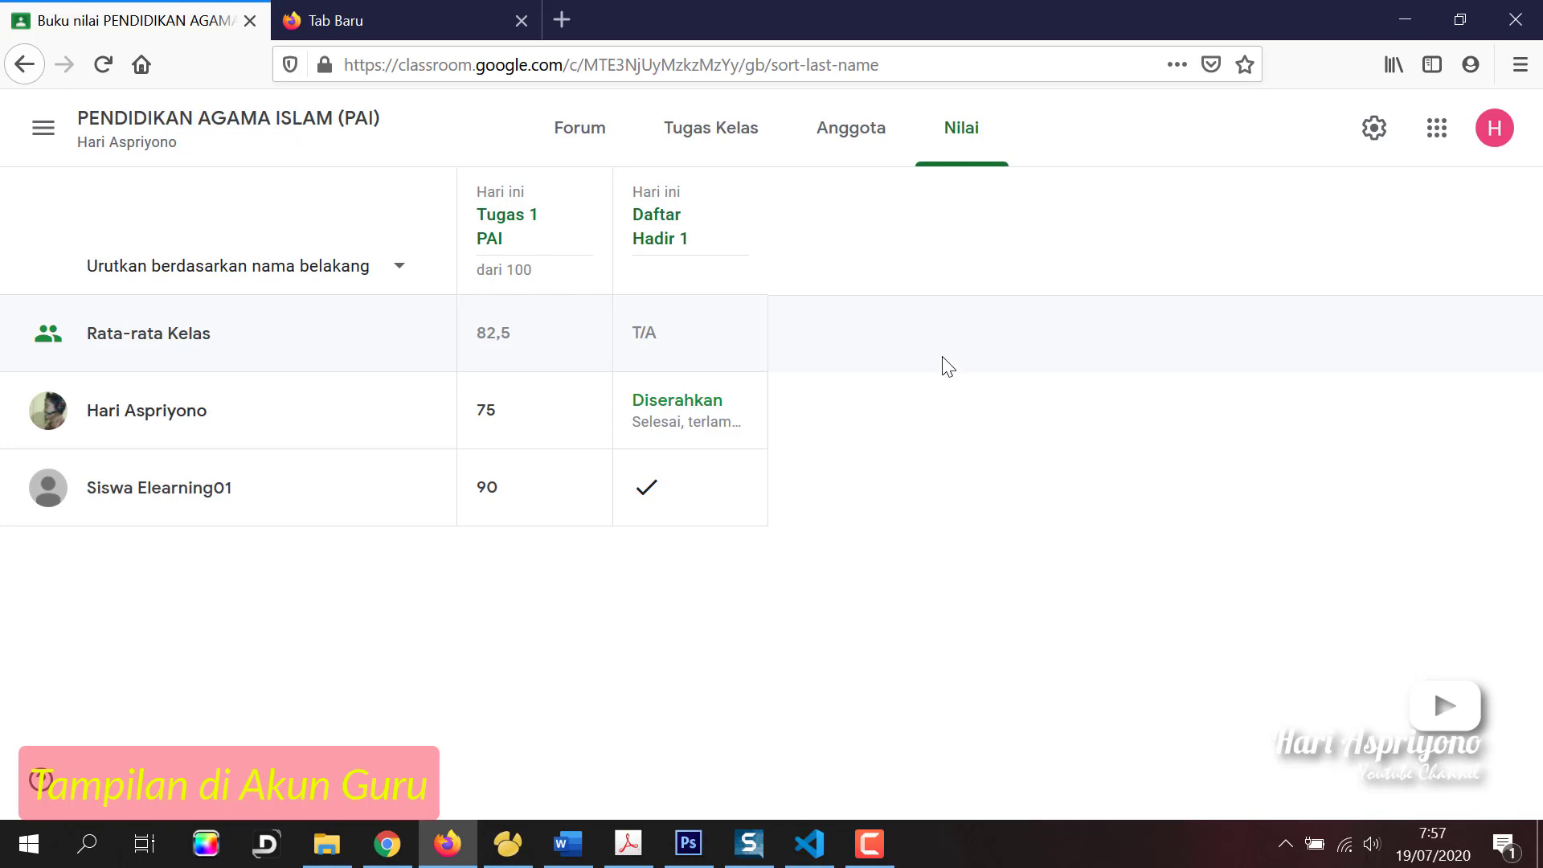
# - Return to the teacher's class stream and minimize the Firefox and Chrome windows to show the desktop
pyautogui.click(80, 112)
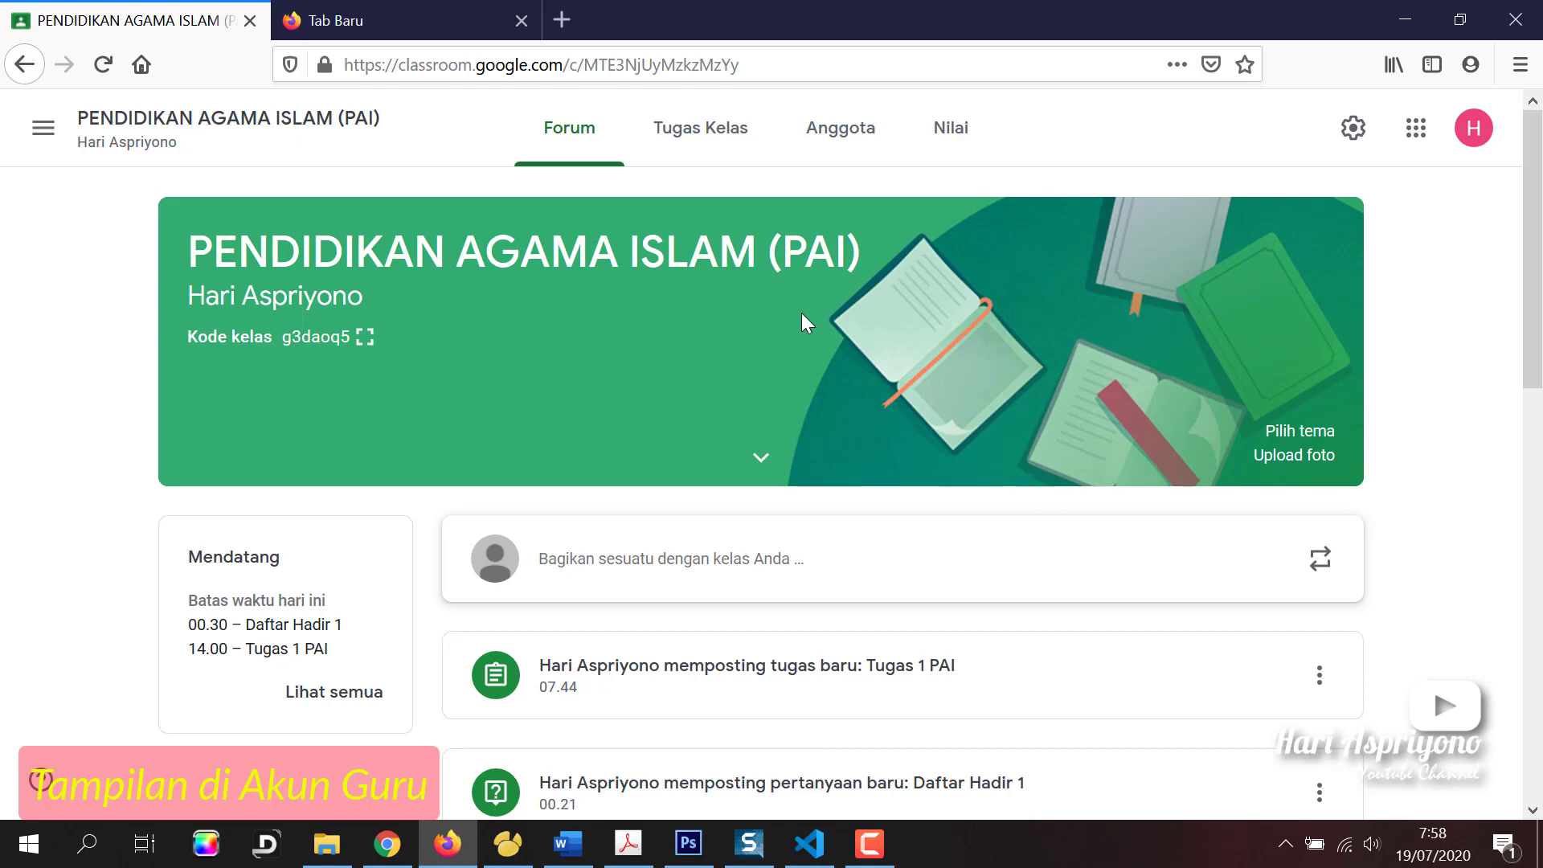
pyautogui.click(1414, 17)
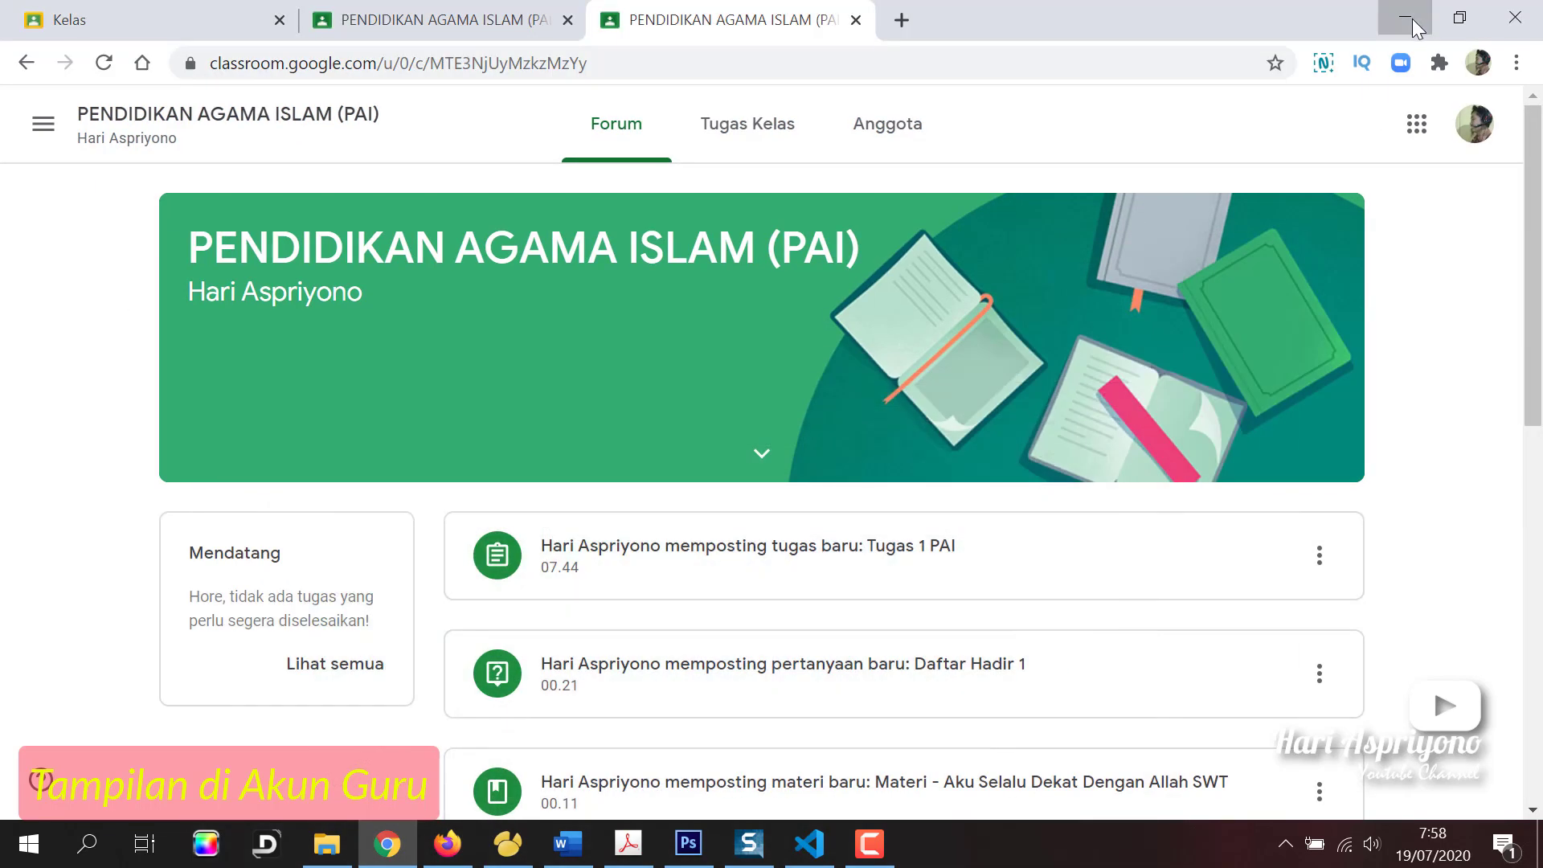
pyautogui.click(1411, 17)
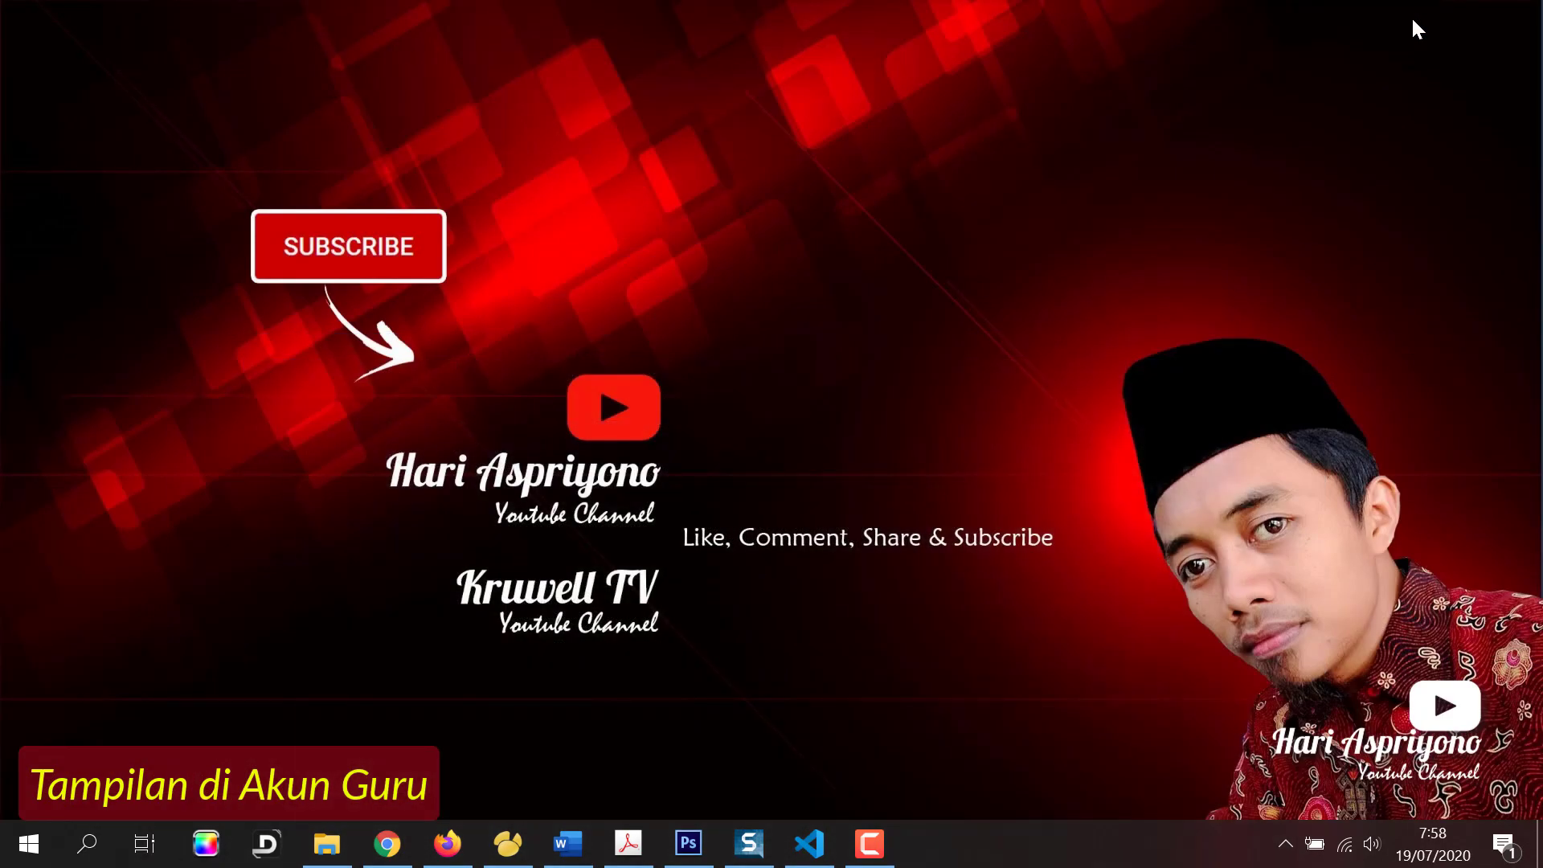